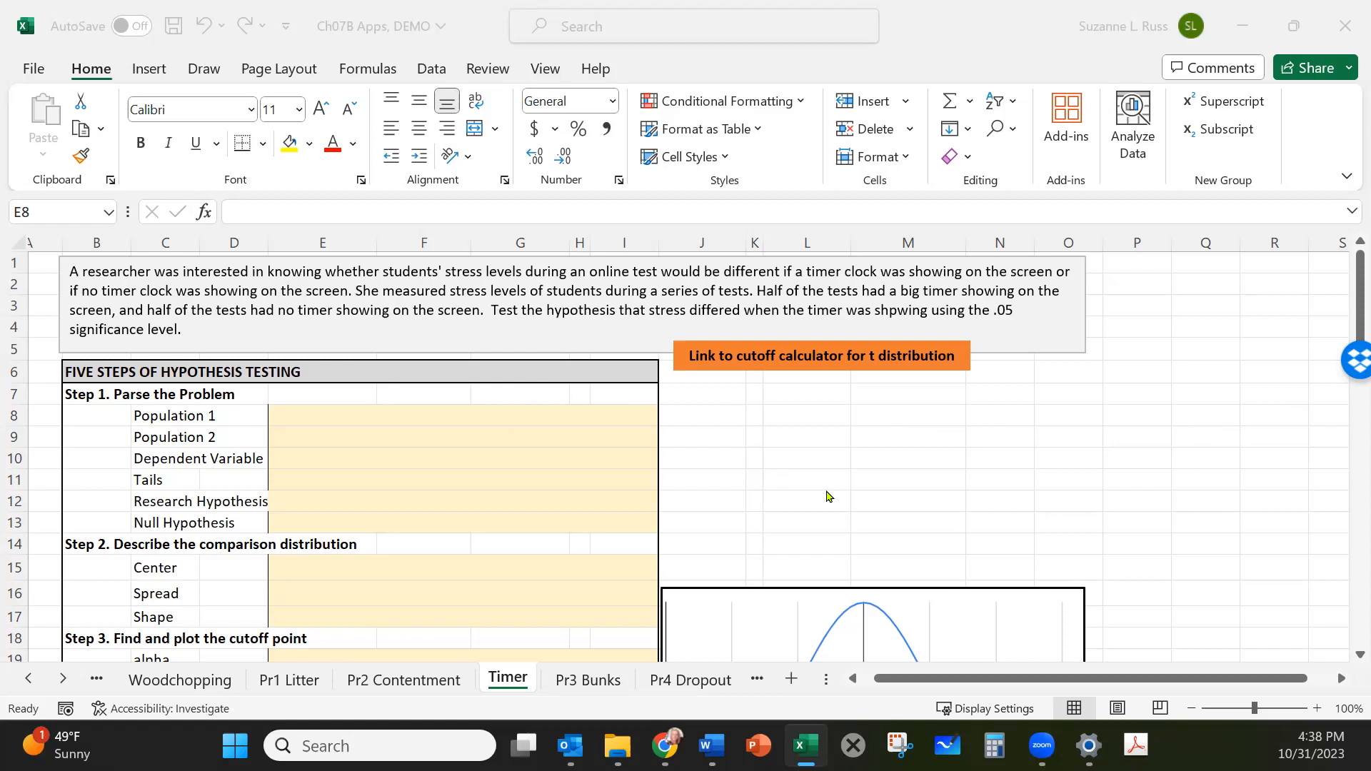
# Underline "big timer showing on the" and "no timer" in the problem text with the black pen.
pyautogui.click(903, 308)
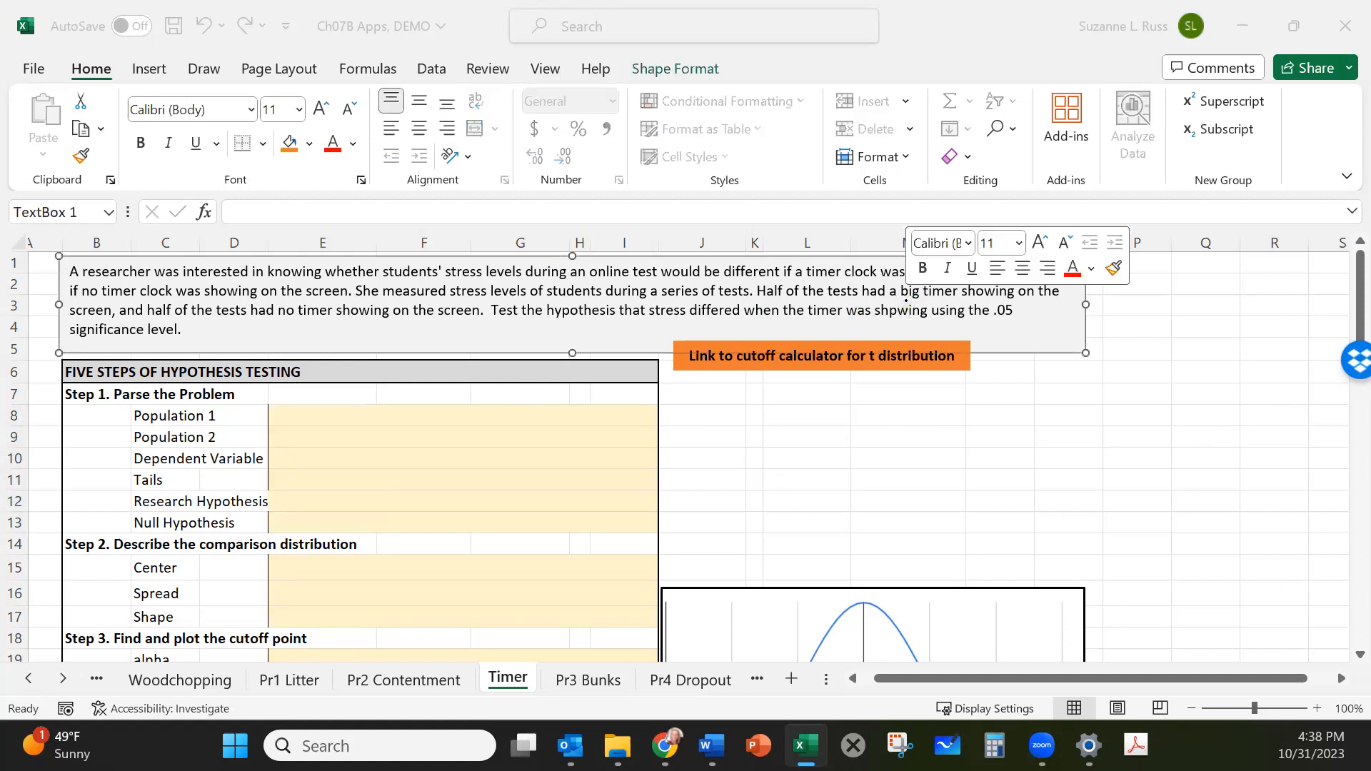
pyautogui.click(213, 74)
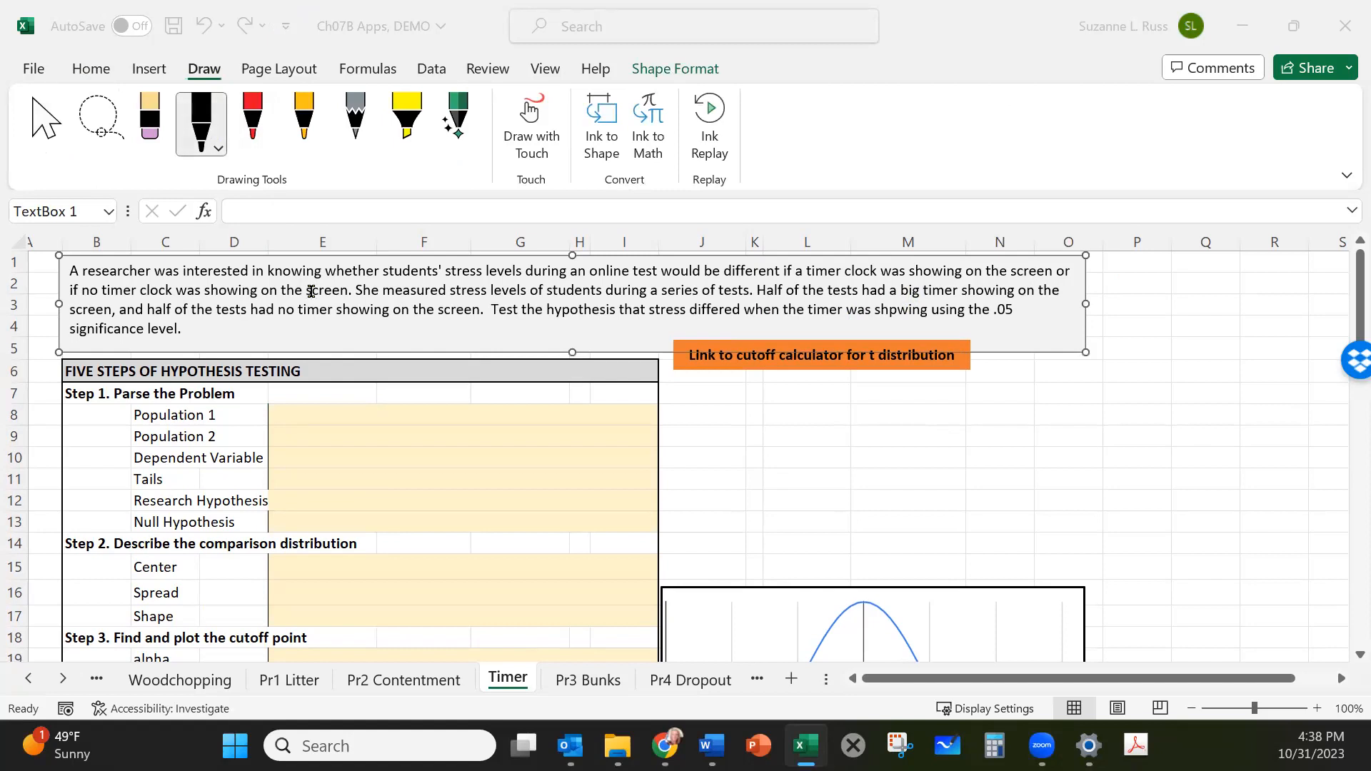
pyautogui.moveTo(901, 302); pyautogui.dragTo(1046, 296)
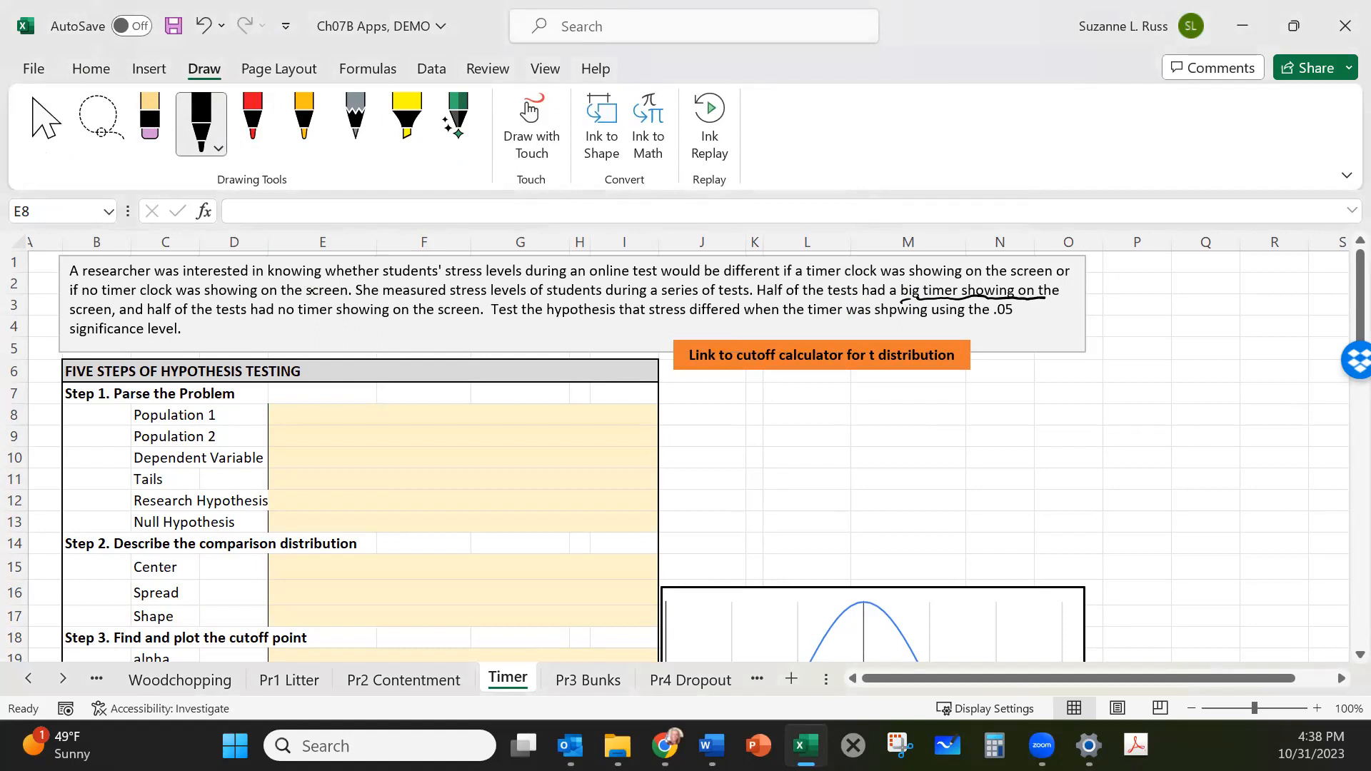
pyautogui.moveTo(277, 319); pyautogui.dragTo(332, 319)
# Enter "Students who have or don't have a timer during an online test" for Population 1 in cell E8.
pyautogui.click(304, 417)
pyautogui.write('Student')
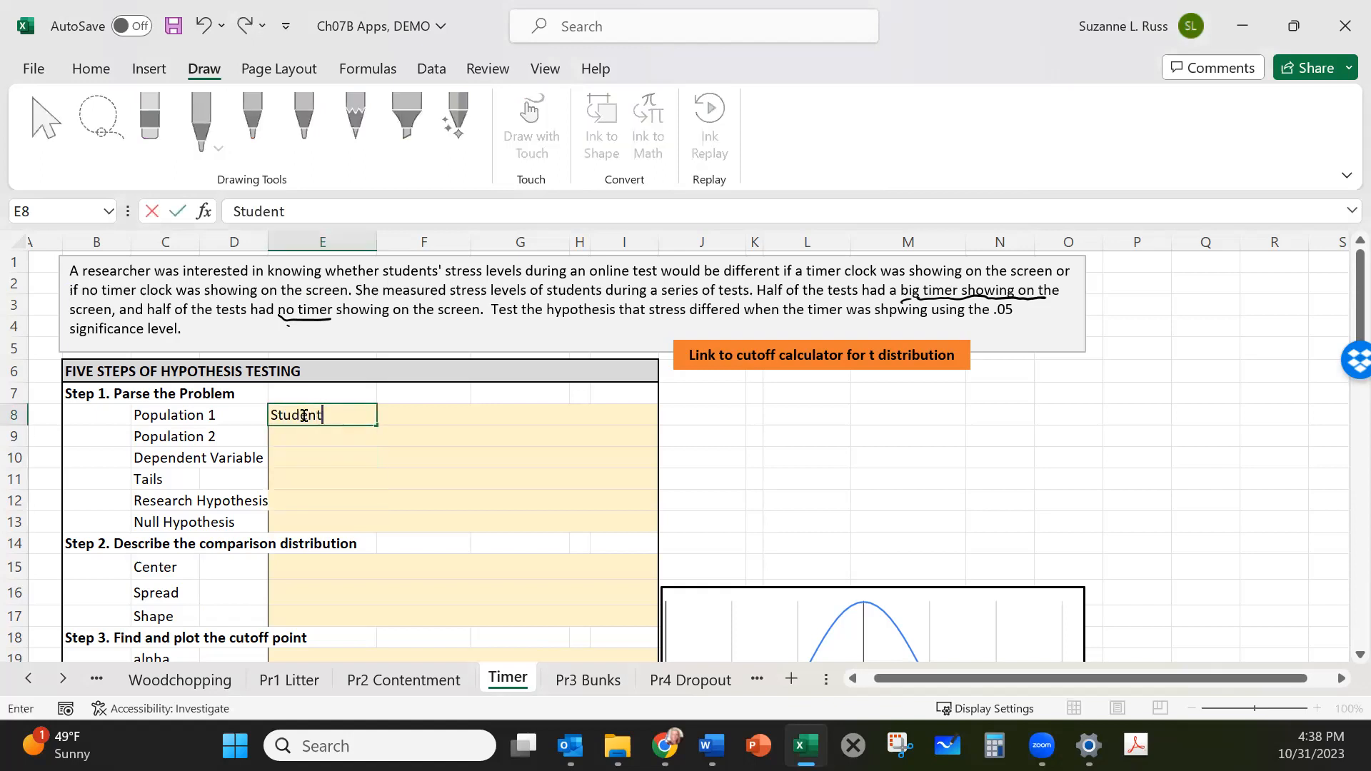
pyautogui.write('s who have o')
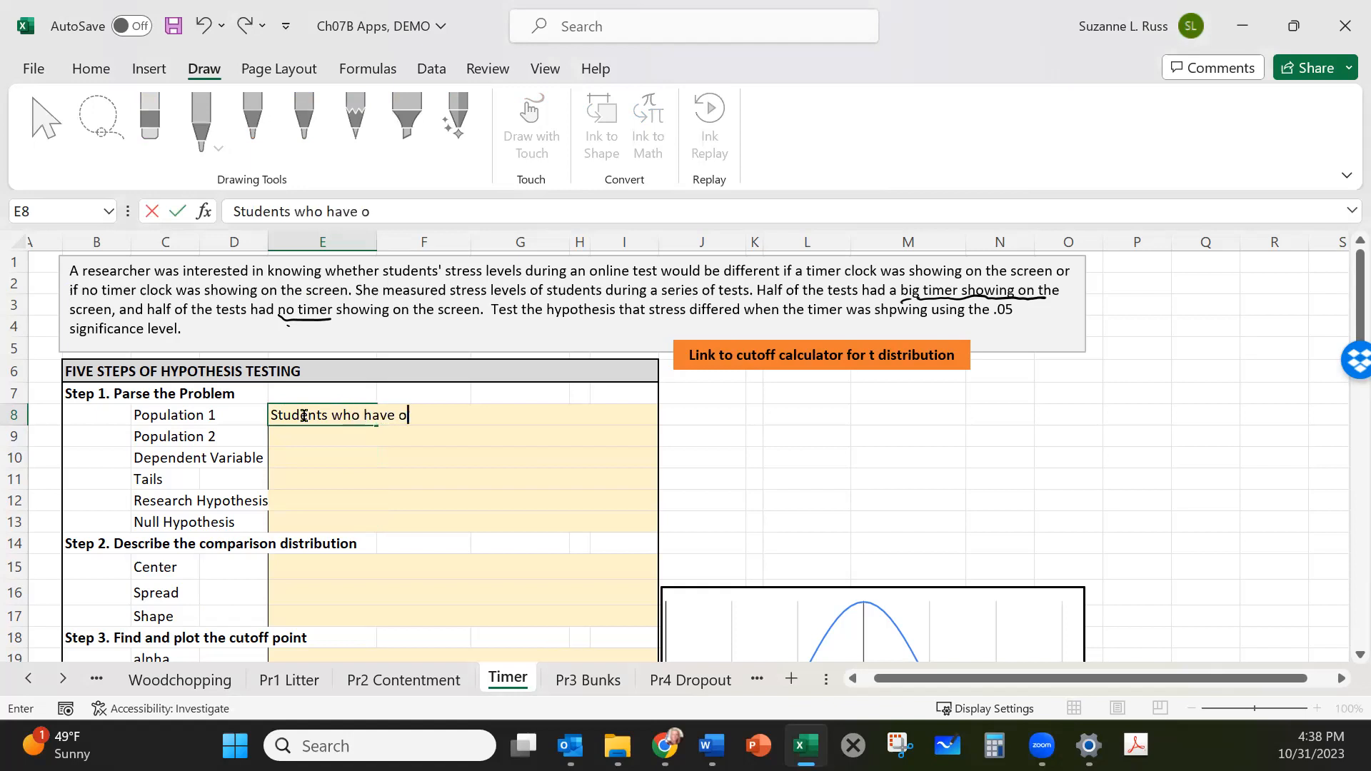
pyautogui.write("r don't have a t")
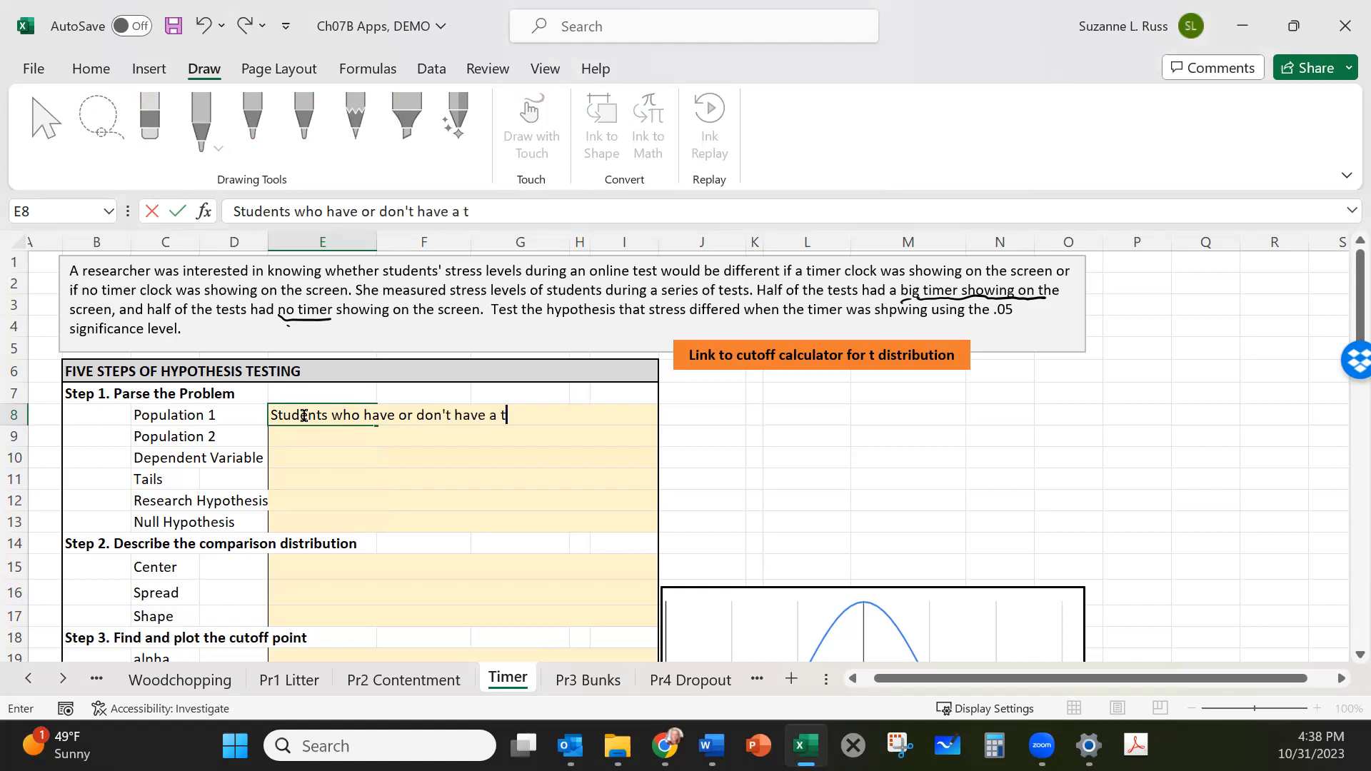
pyautogui.write('imer during an o')
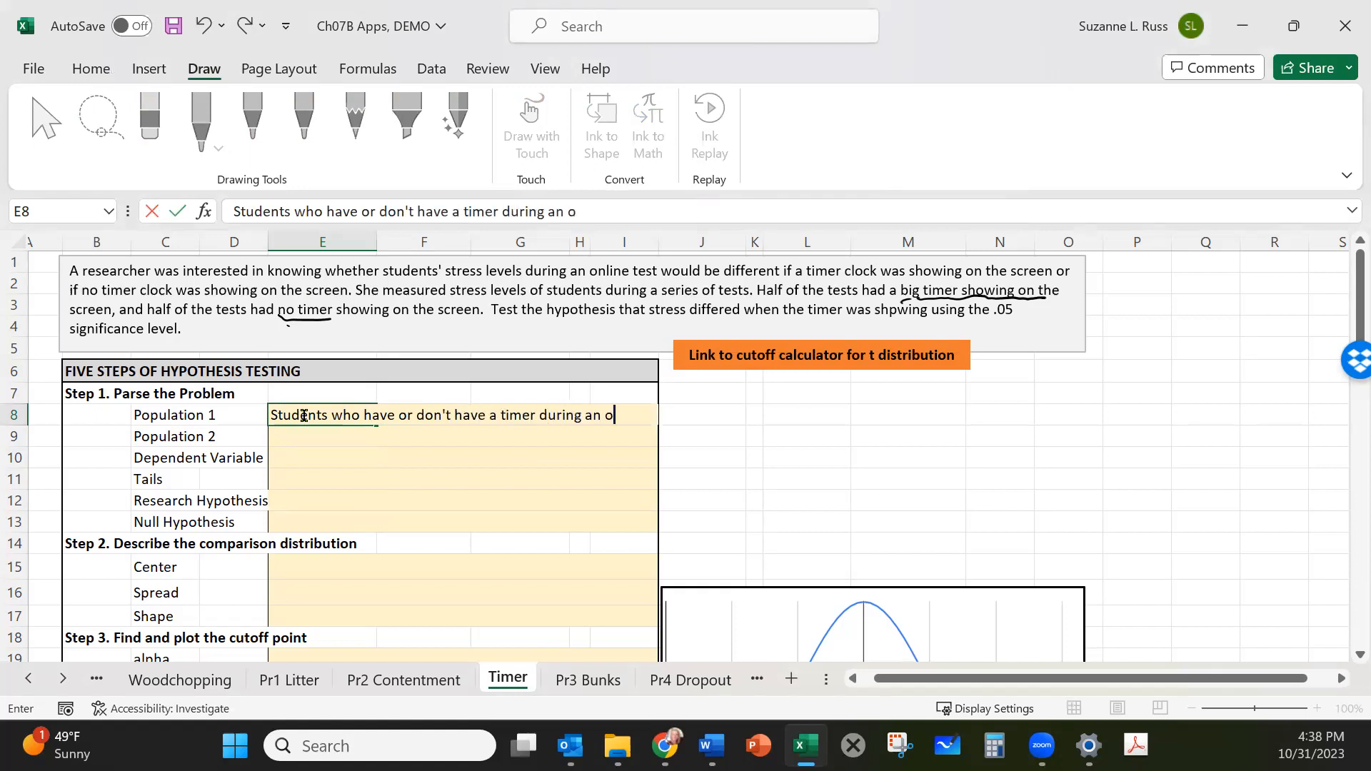
pyautogui.write('nline test')
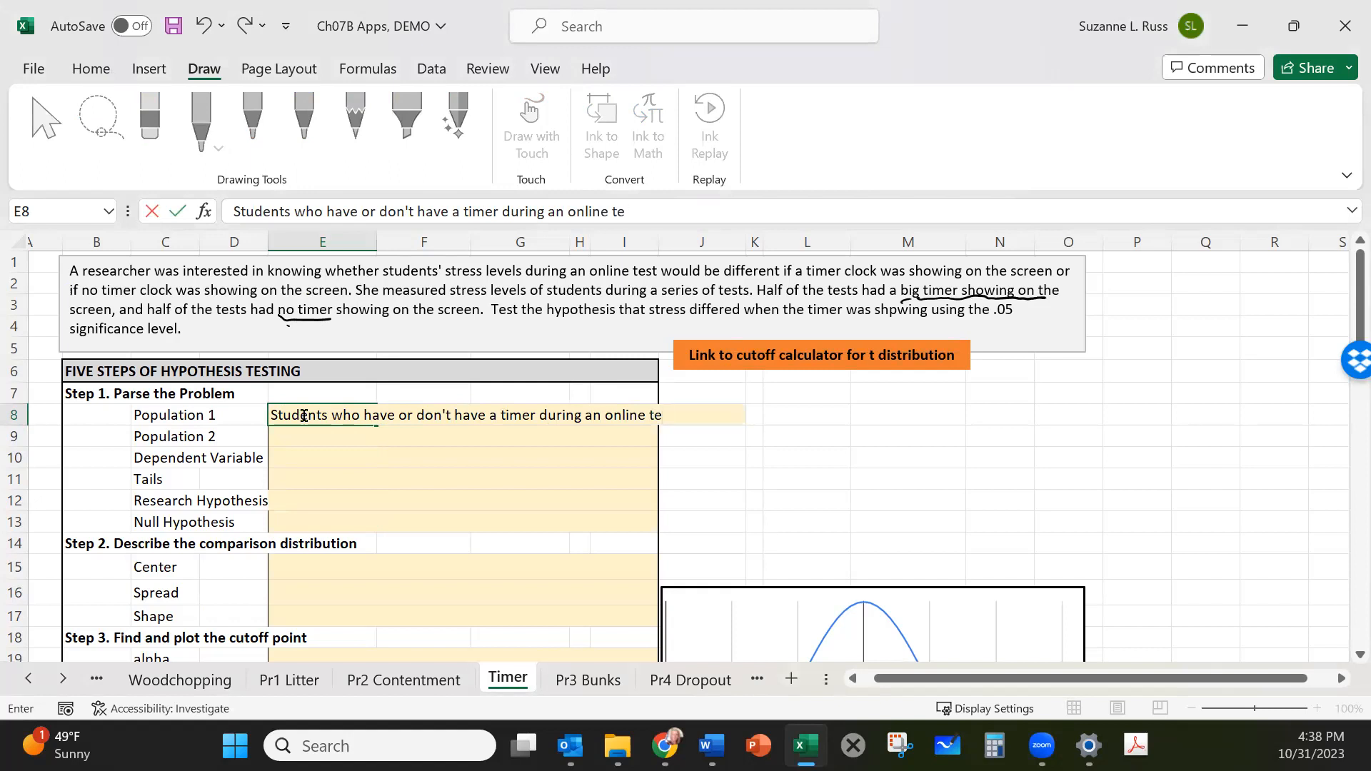
# Enter "Students who have no difference in the test screen conditions" for Population 2 in cell E9.
pyautogui.click(302, 437)
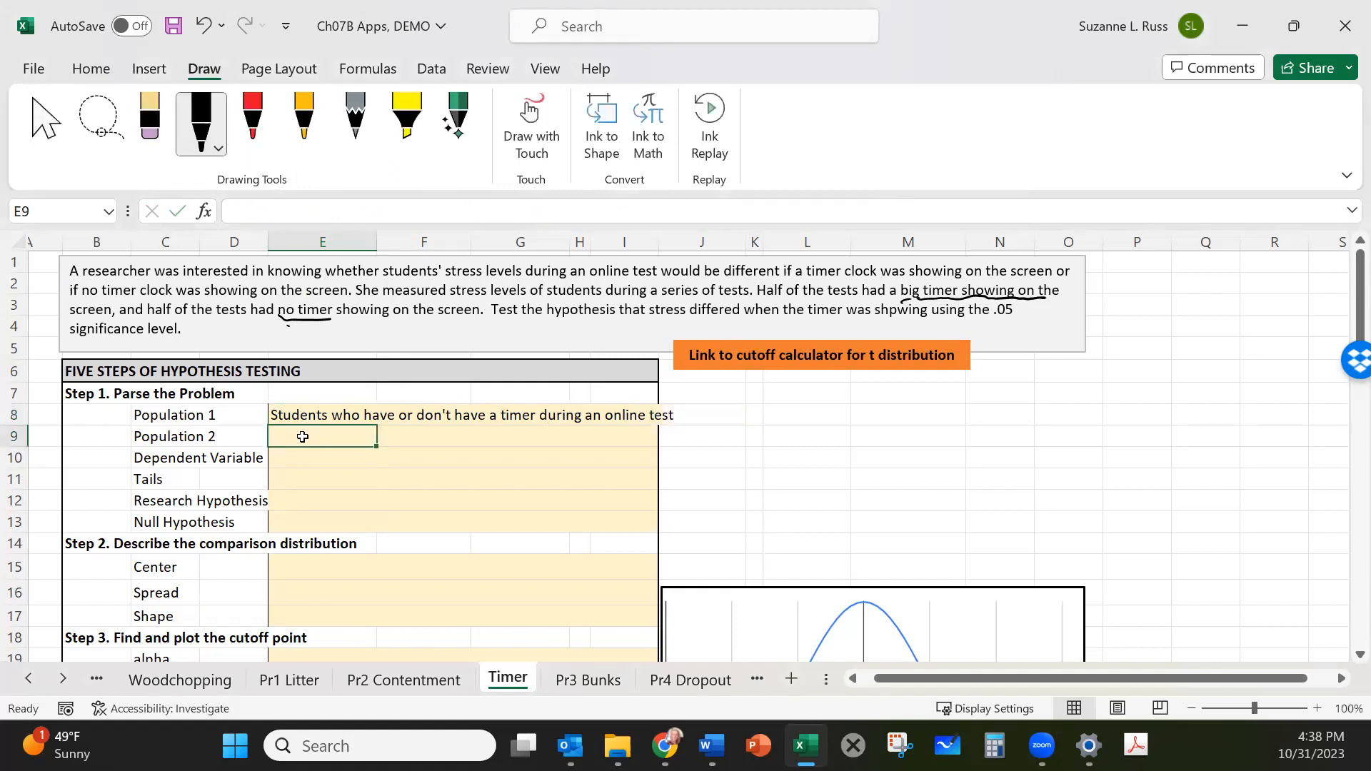
pyautogui.write('Students wh')
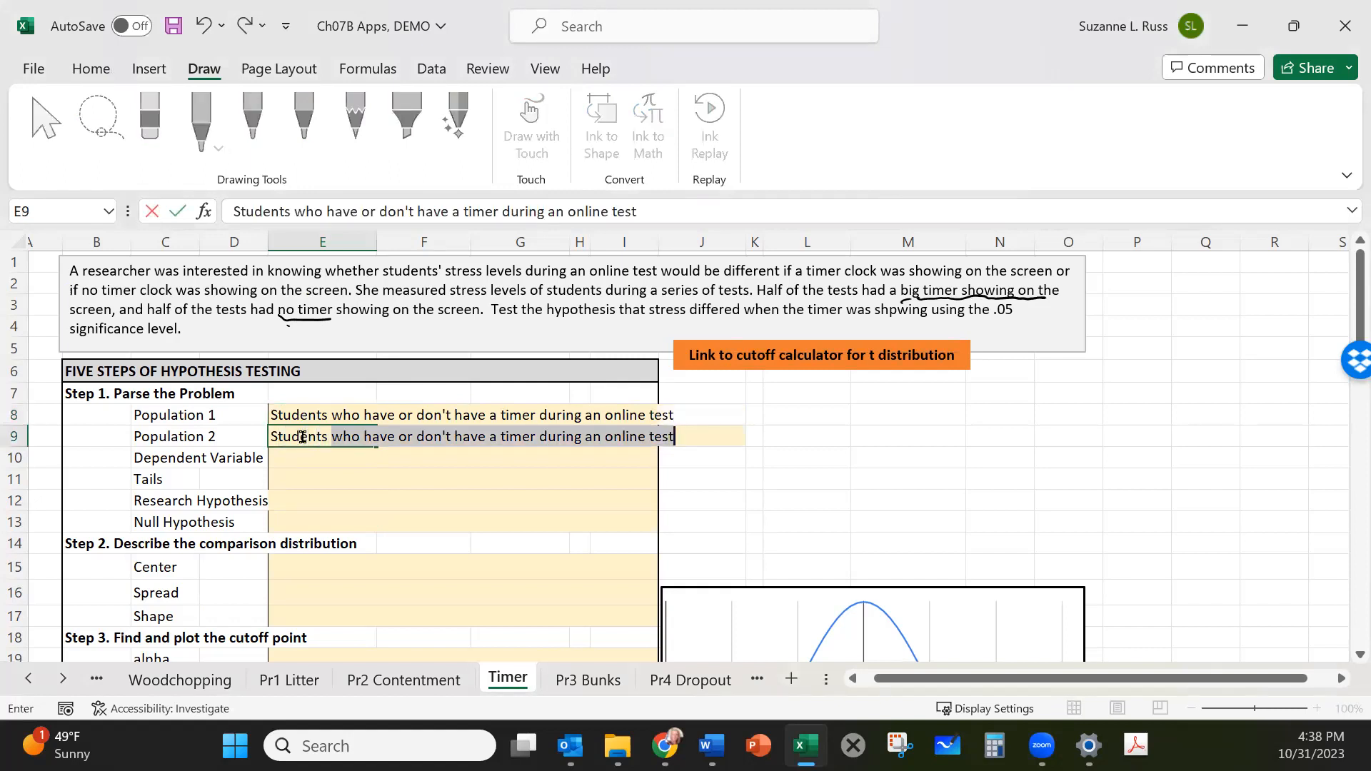
pyautogui.write('o have no')
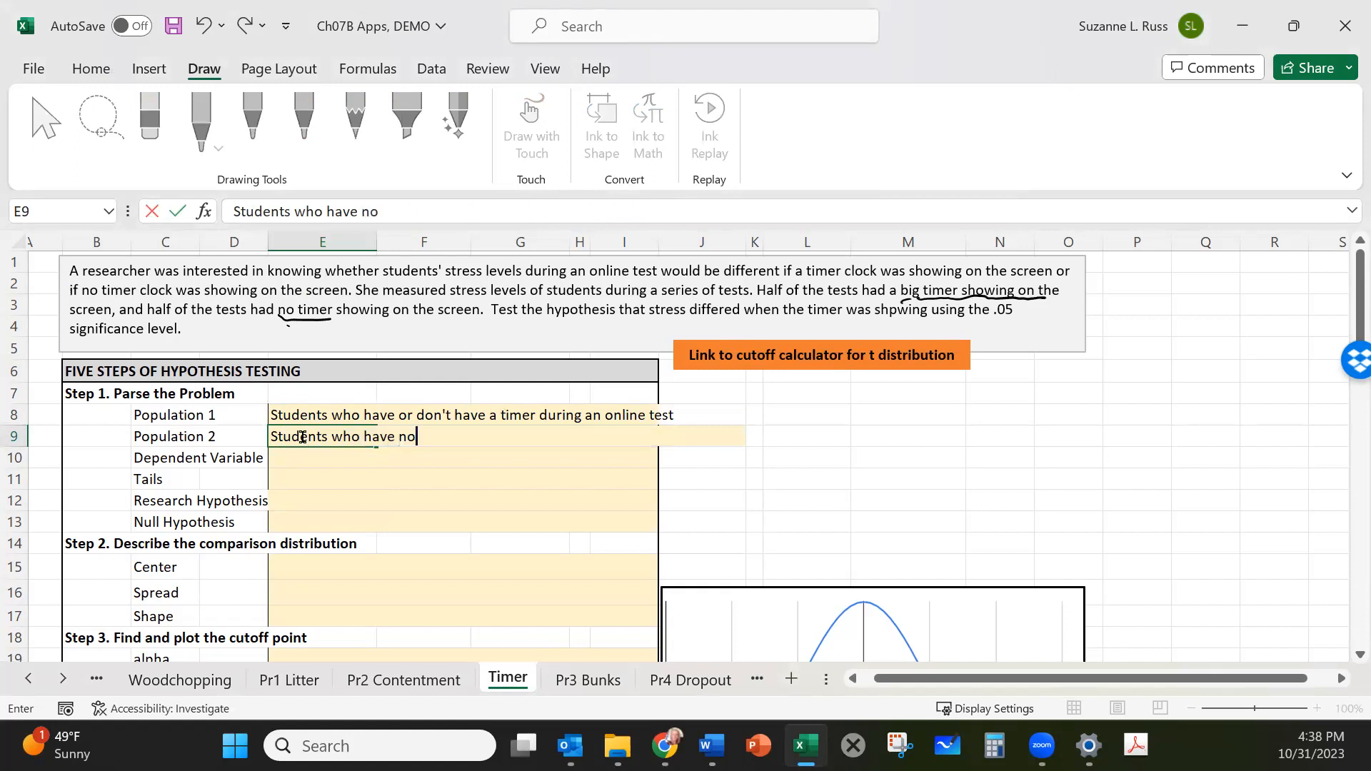
pyautogui.write(' difference in the tes')
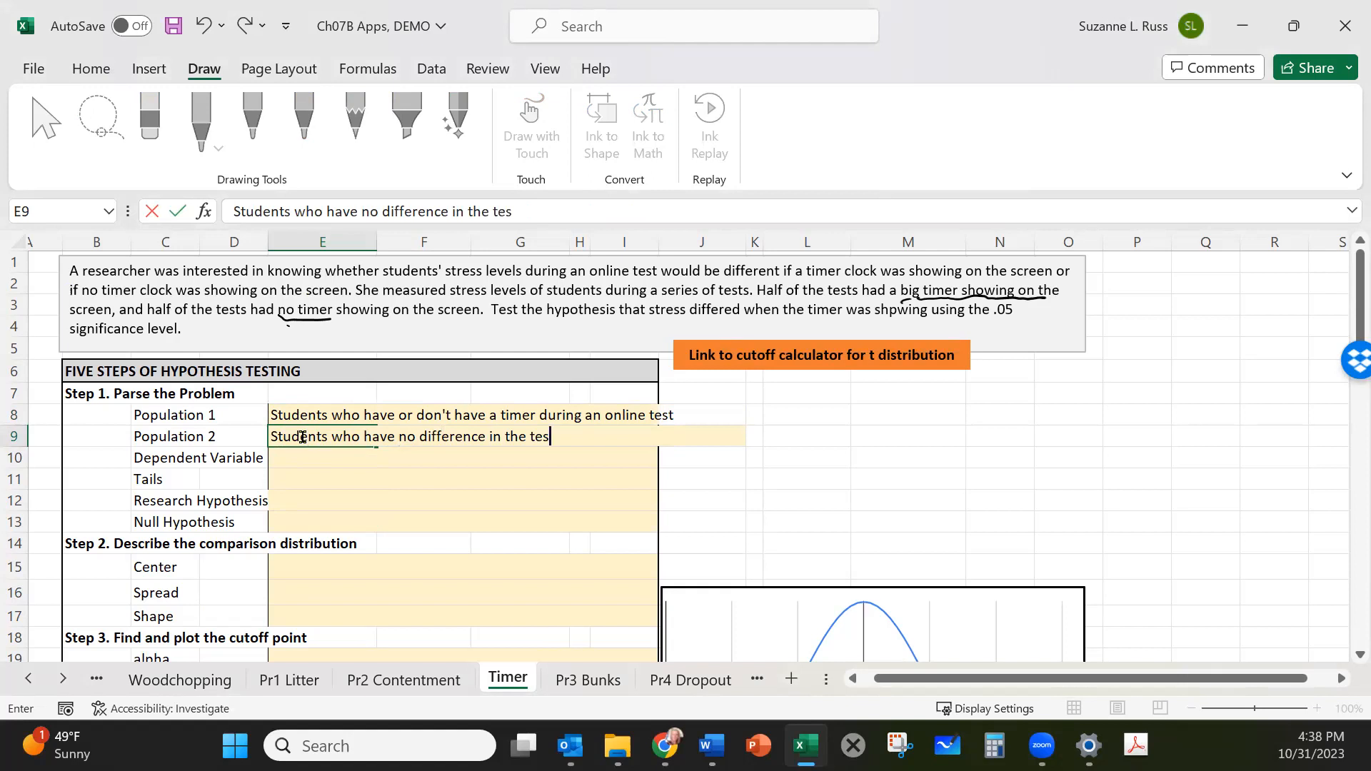
pyautogui.write('t screen con')
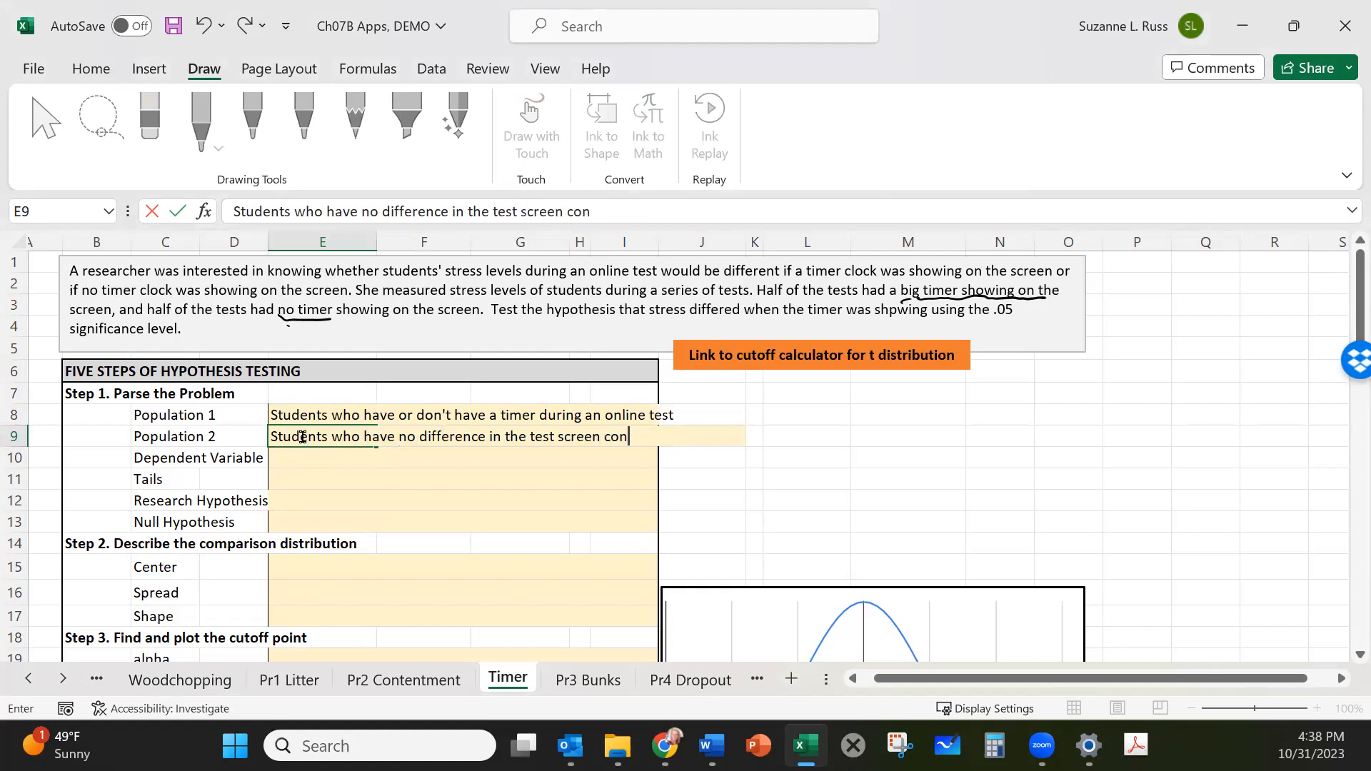
pyautogui.write('ditions')
# Enter "Stress levels" as the dependent variable in cell E10.
pyautogui.click(316, 460)
pyautogui.write('S')
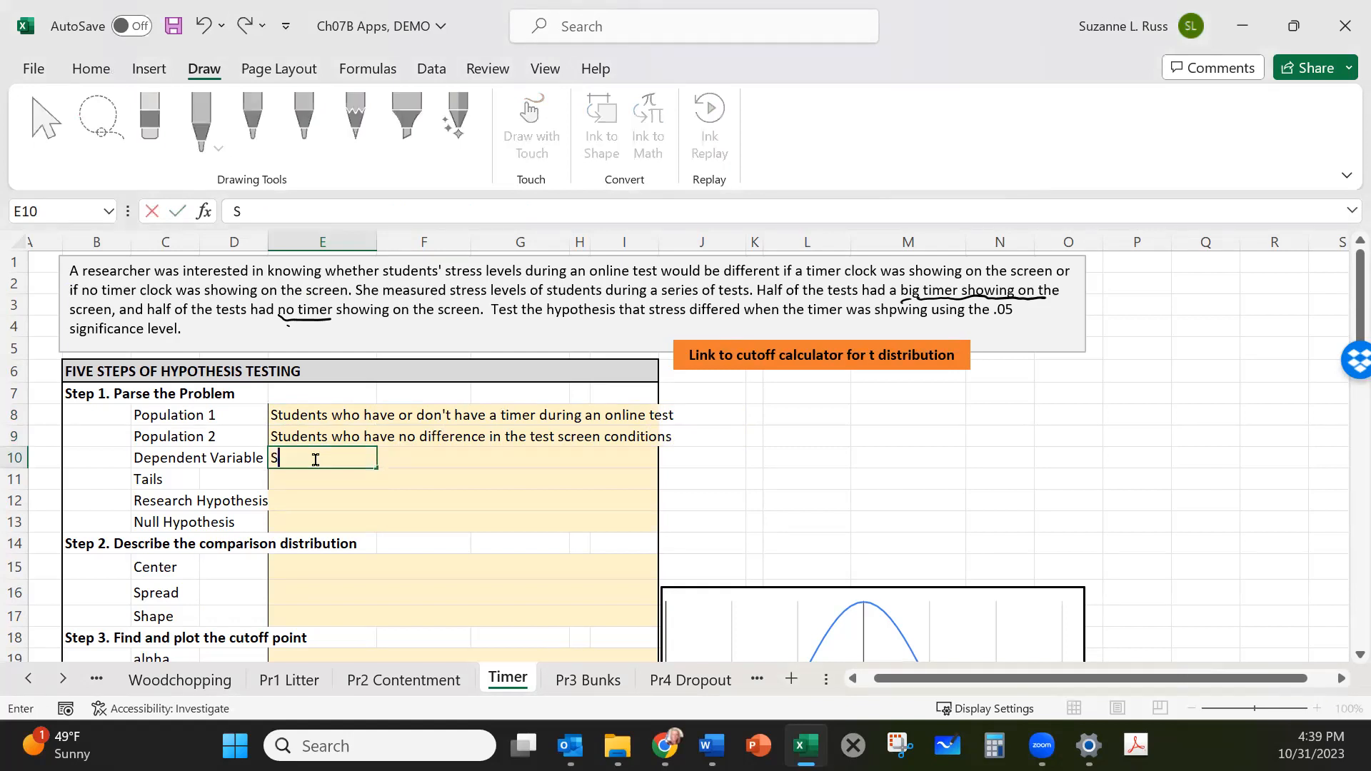
pyautogui.write('tress levels')
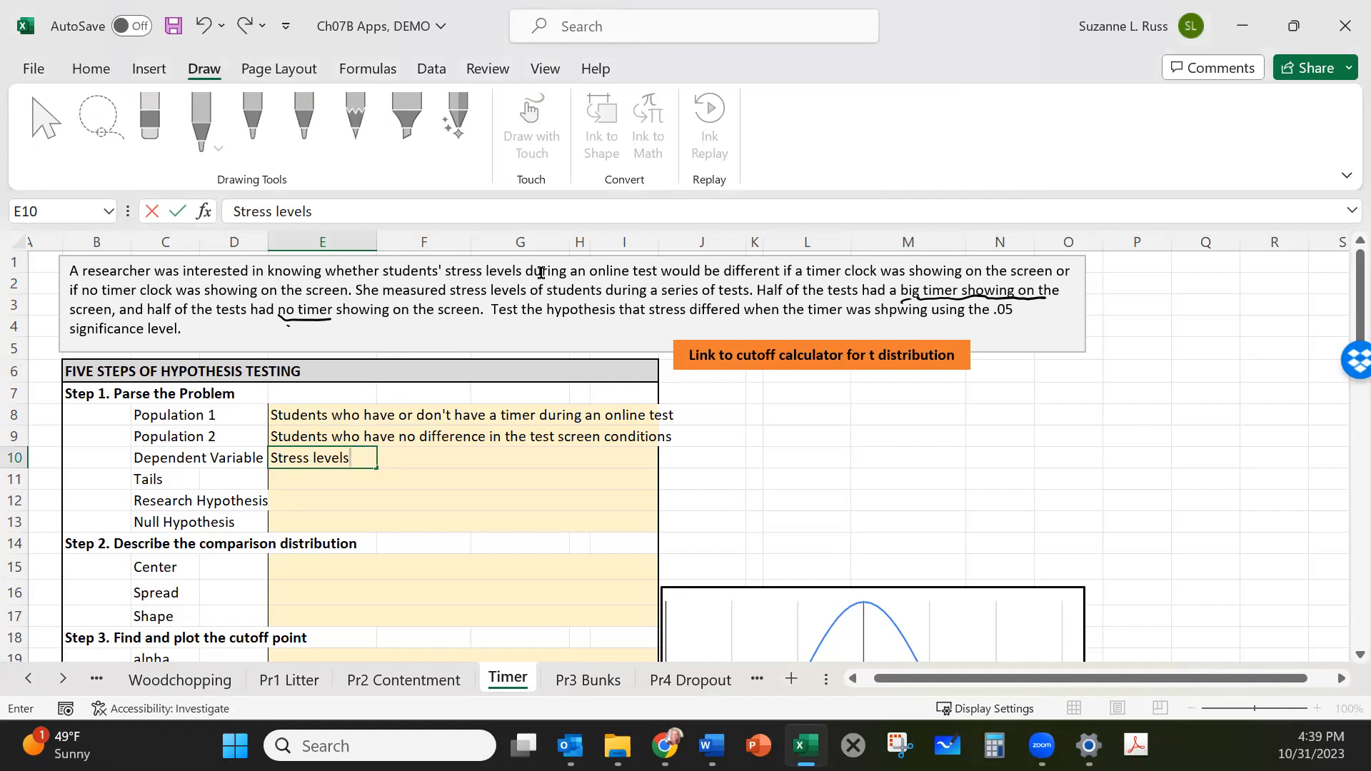
# Select the word "differed" in the problem text and enter "Two-tailed" for Tails in cell E11.
pyautogui.click(688, 303)
pyautogui.moveTo(688, 303); pyautogui.dragTo(743, 304)
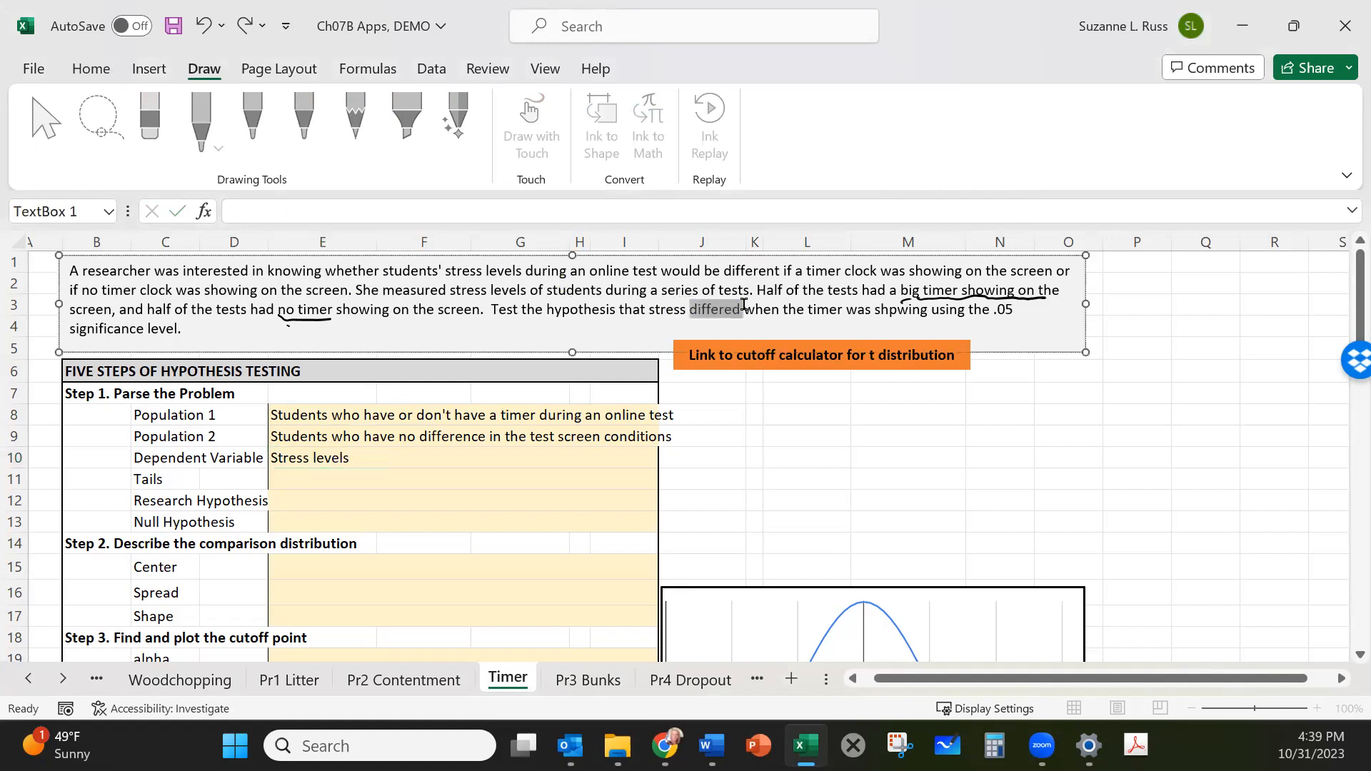
pyautogui.click(303, 482)
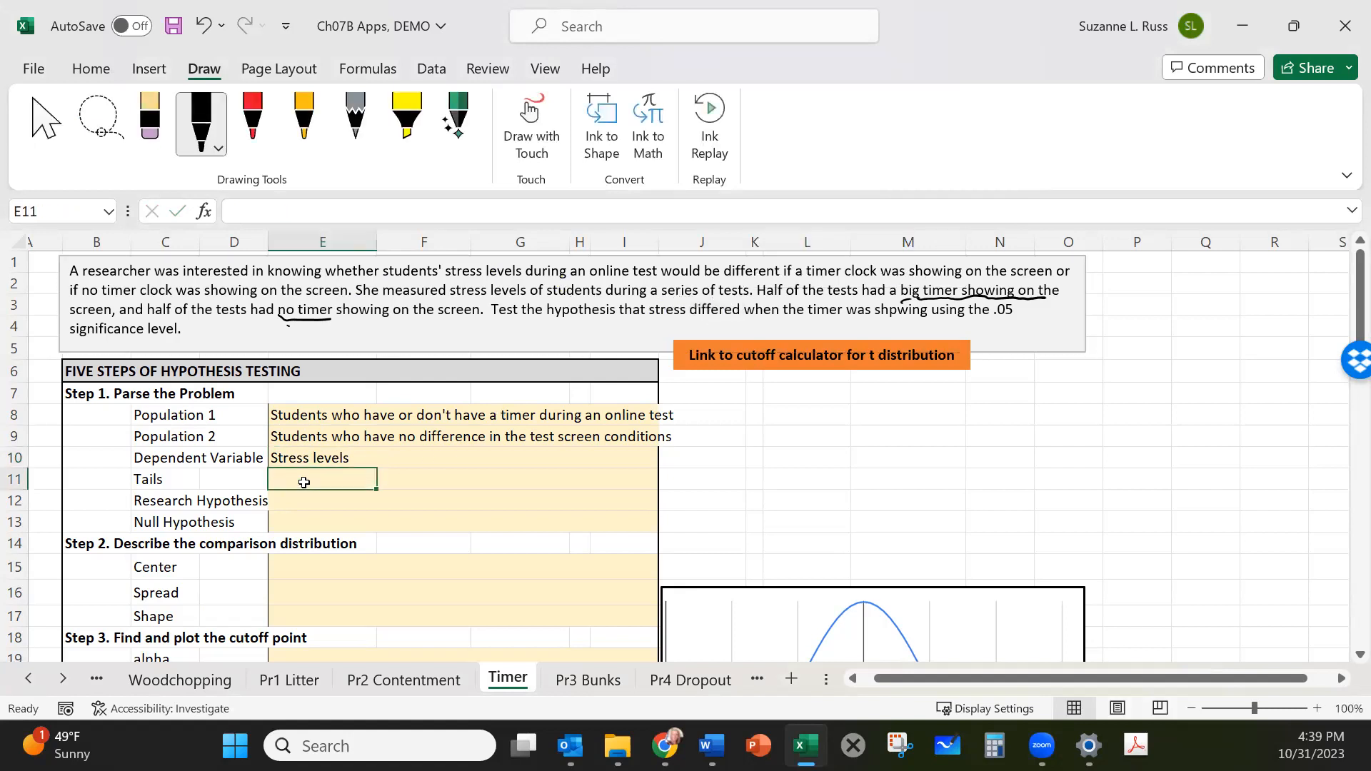
pyautogui.write('T')
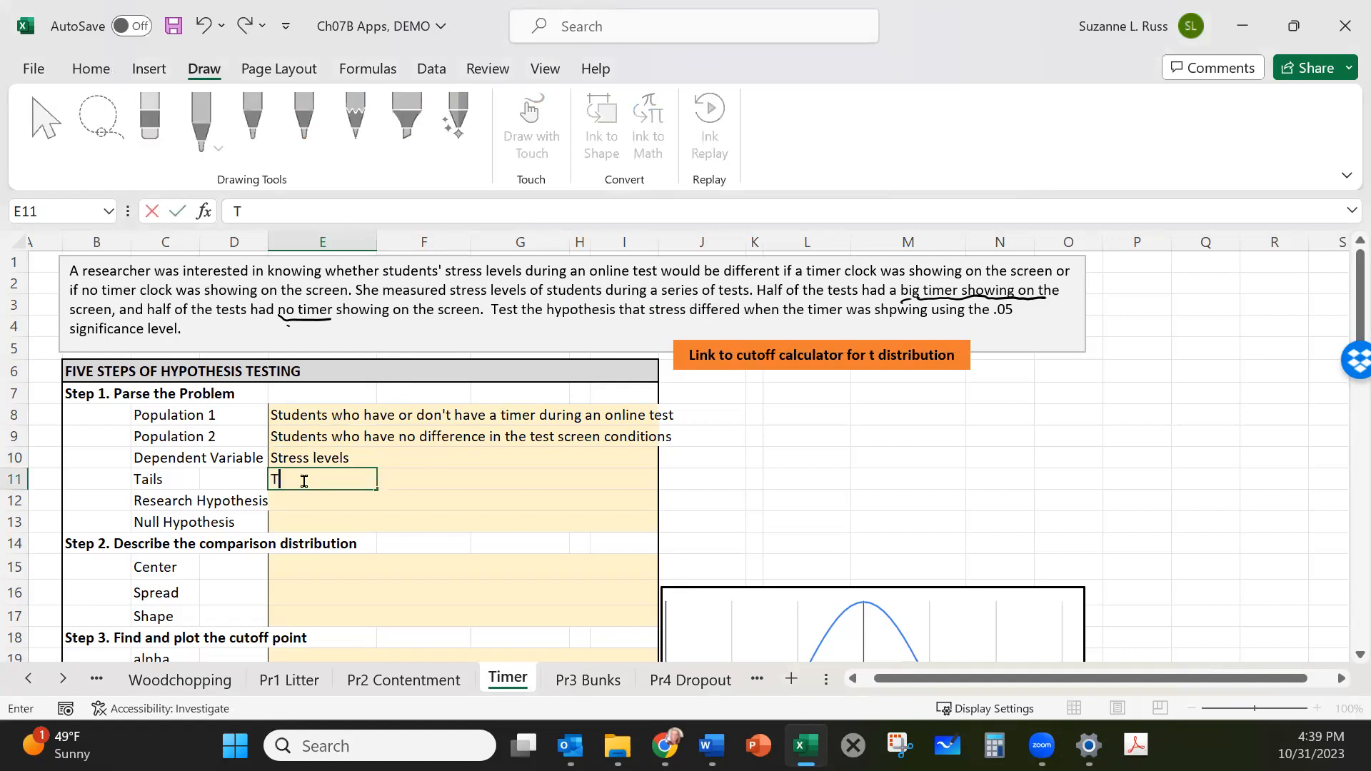
pyautogui.write('wo-tailed')
# Enter the research hypothesis "Population 1 will have different stress levels than Population 2" in cell E12.
pyautogui.click(300, 498)
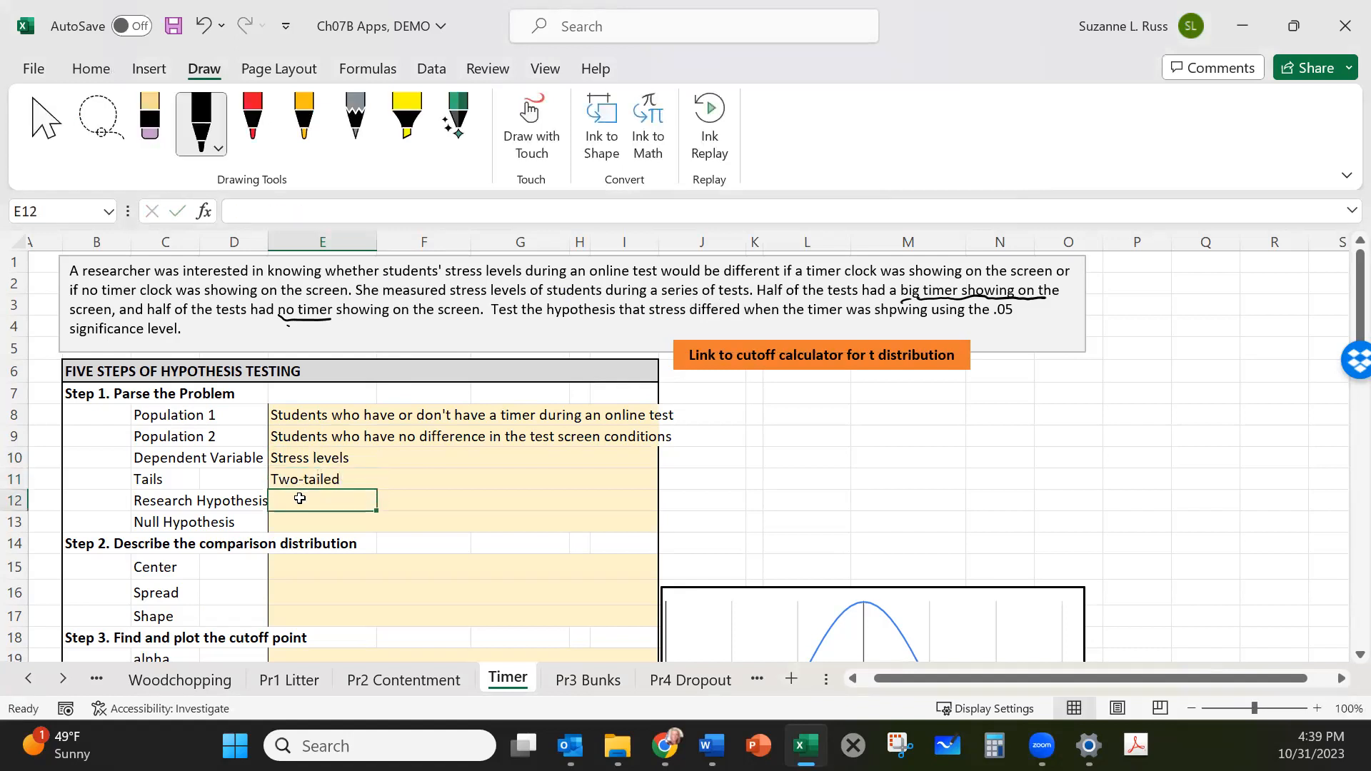
pyautogui.write('P')
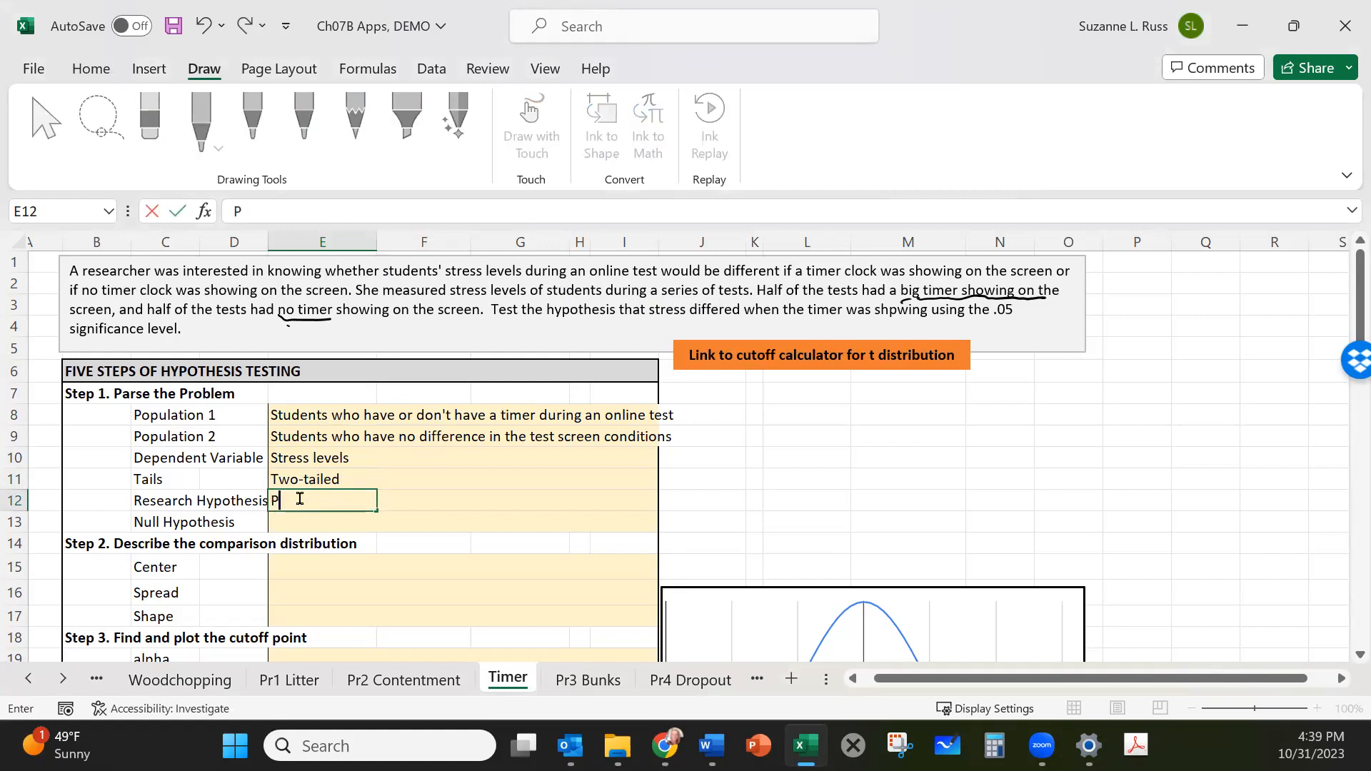
pyautogui.write('opulation ')
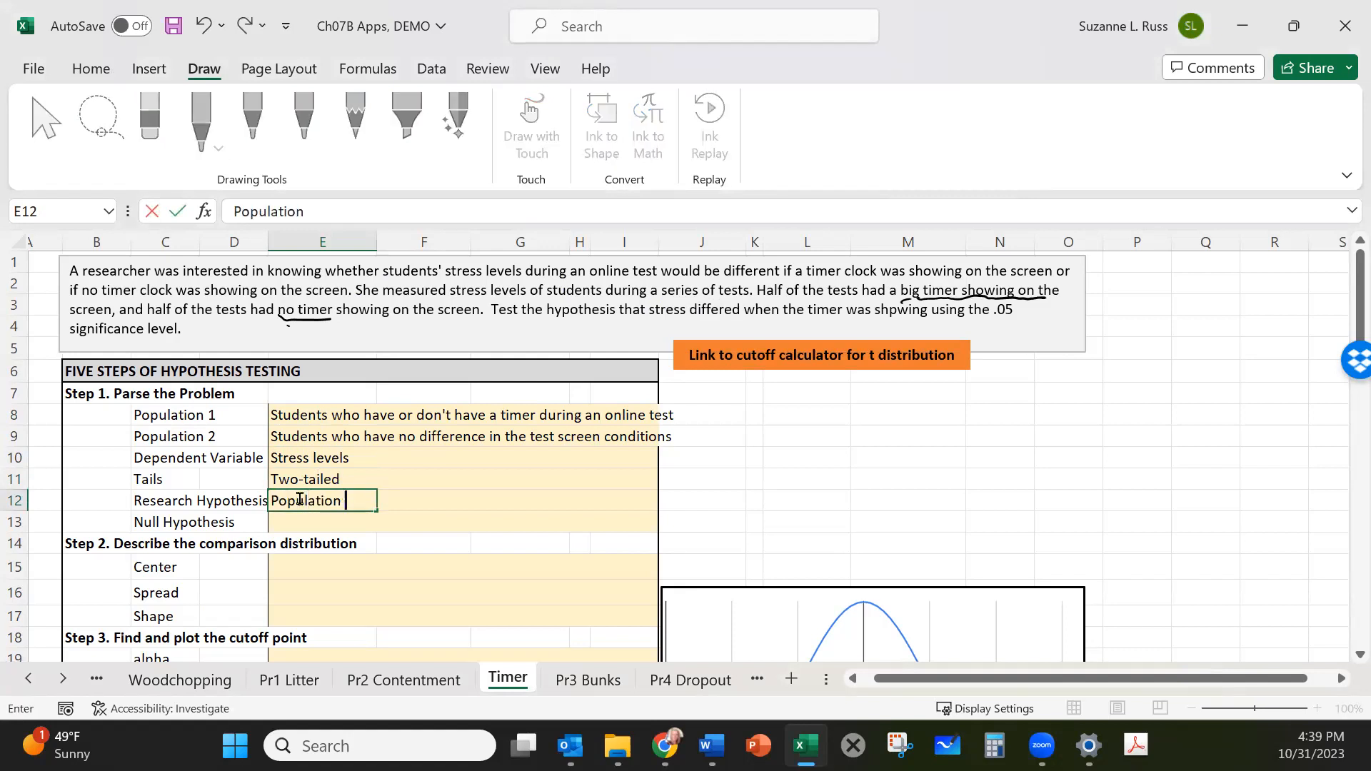
pyautogui.write('1 will have di')
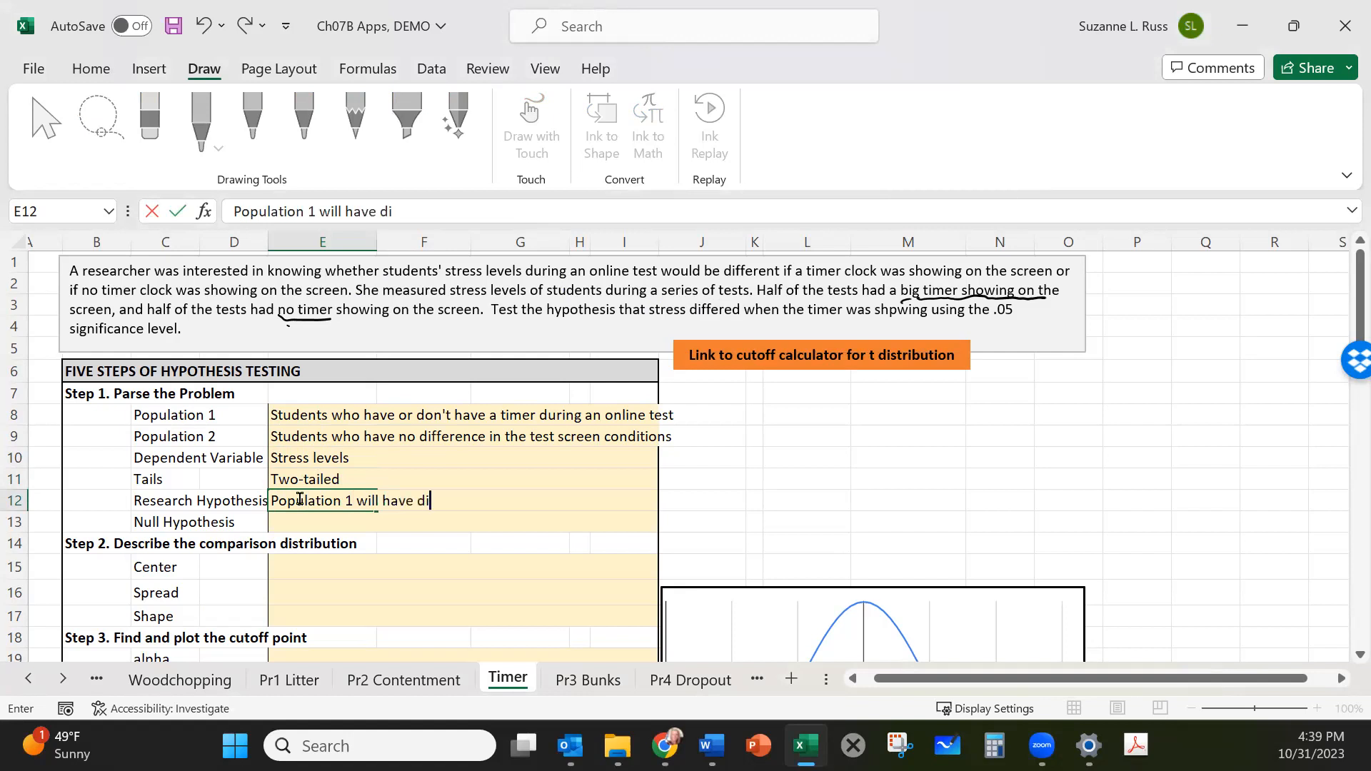
pyautogui.write('fferent stre')
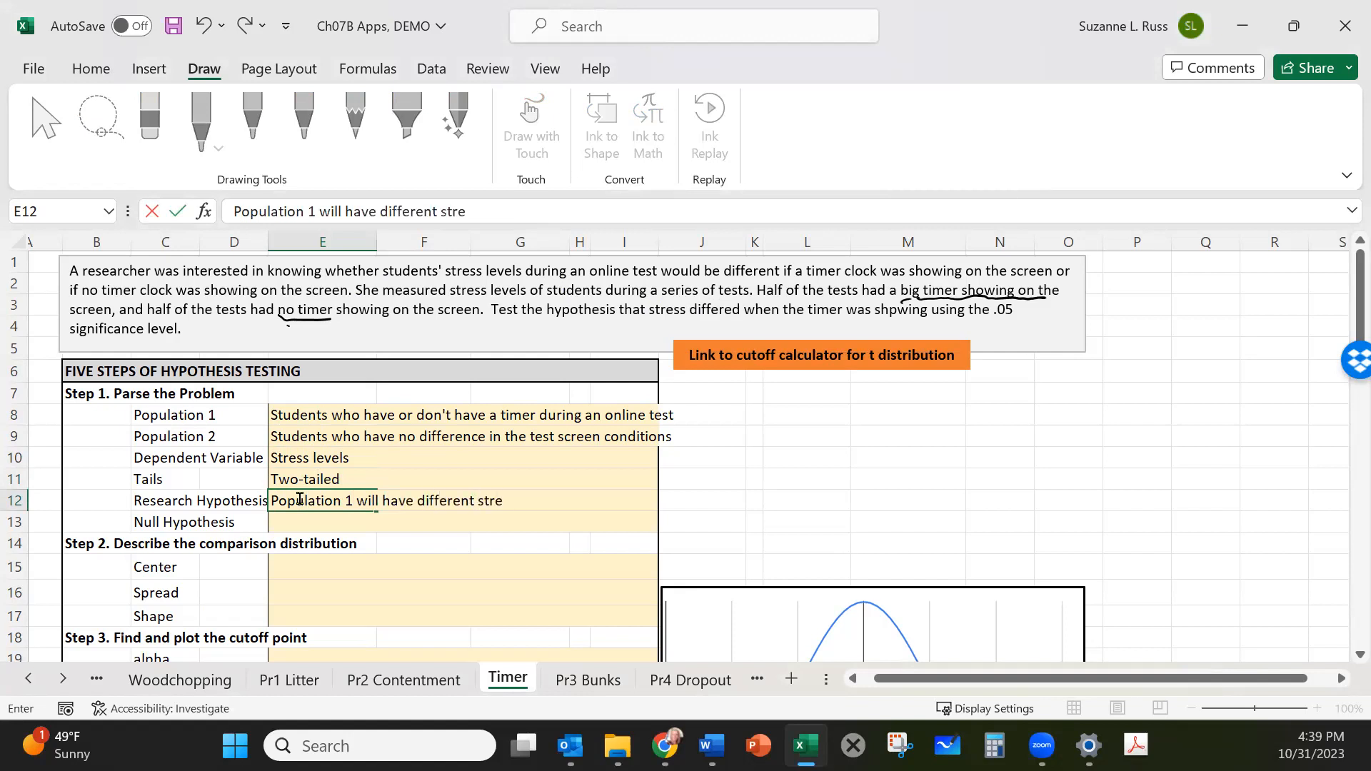
pyautogui.write('ss levels than P')
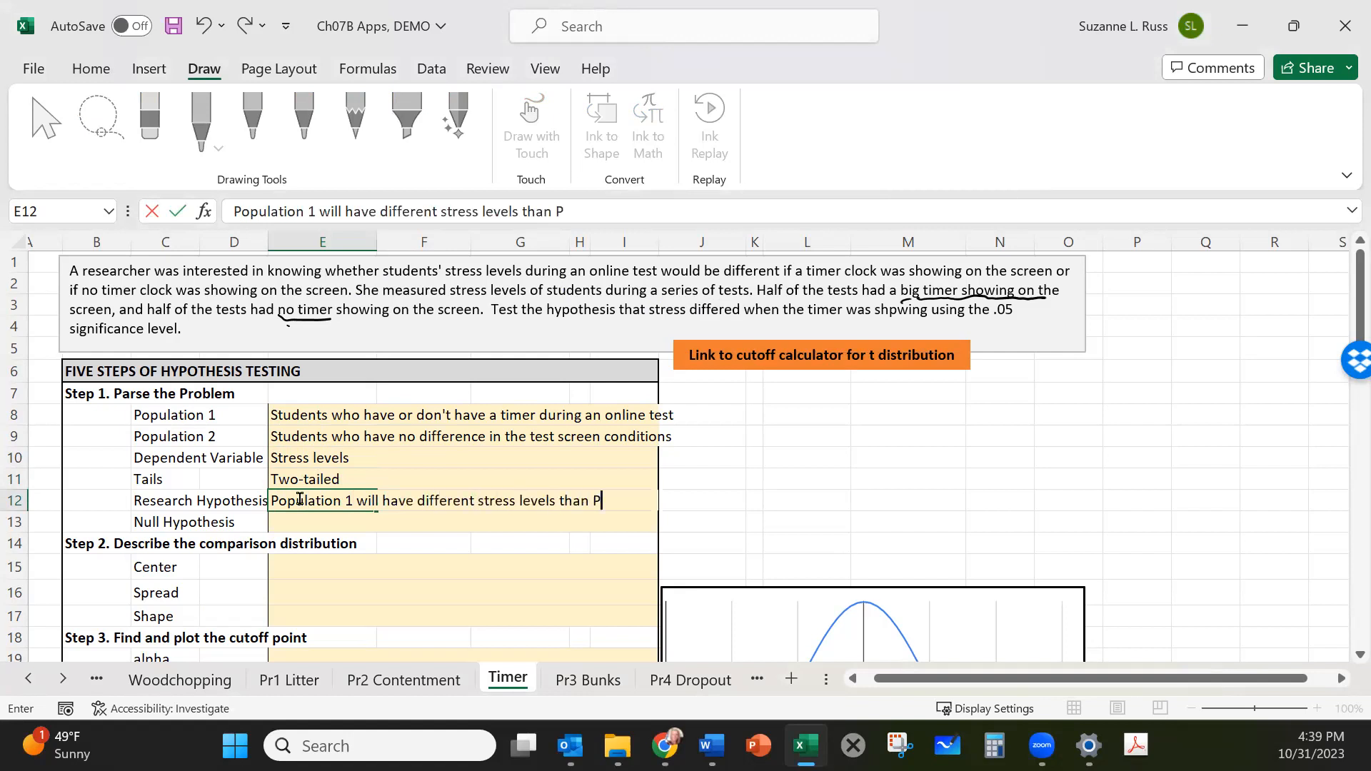
pyautogui.write('Opulation 2')
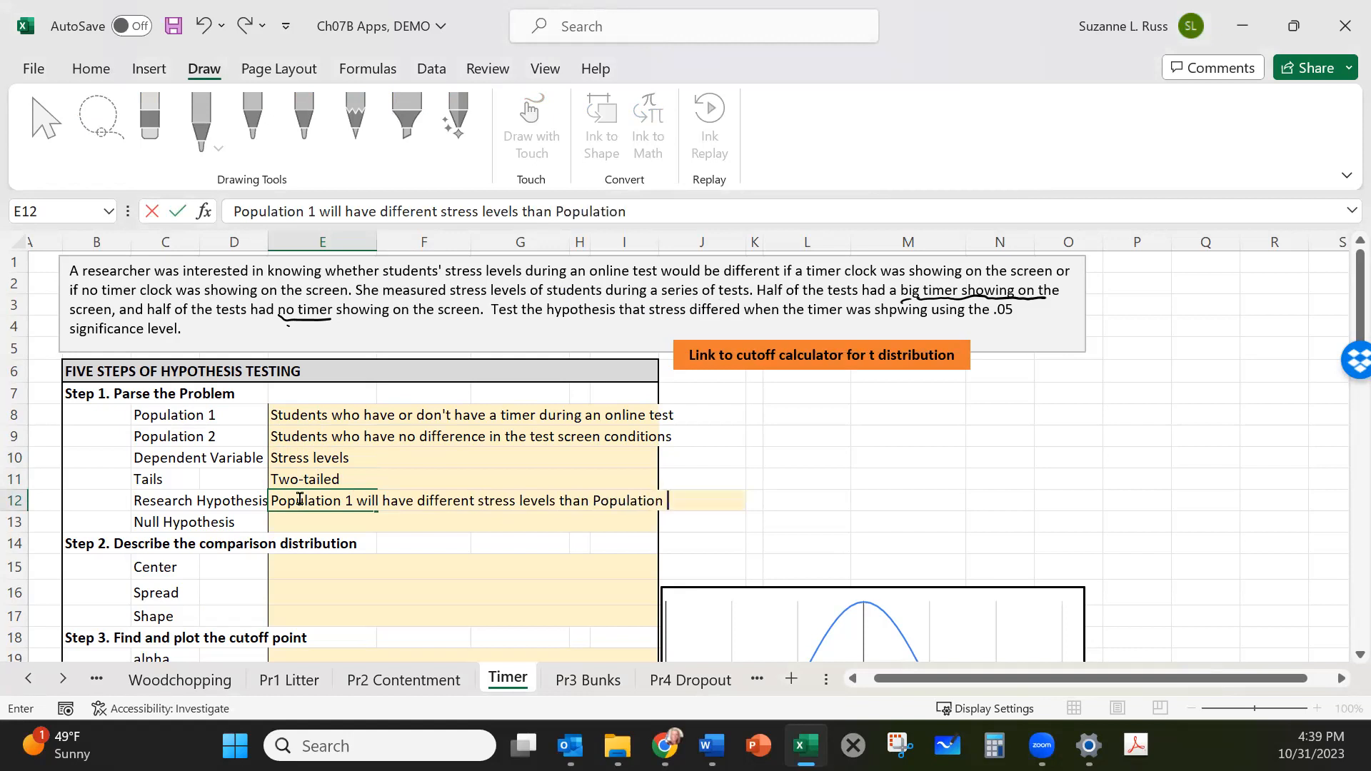
pyautogui.press('Return')
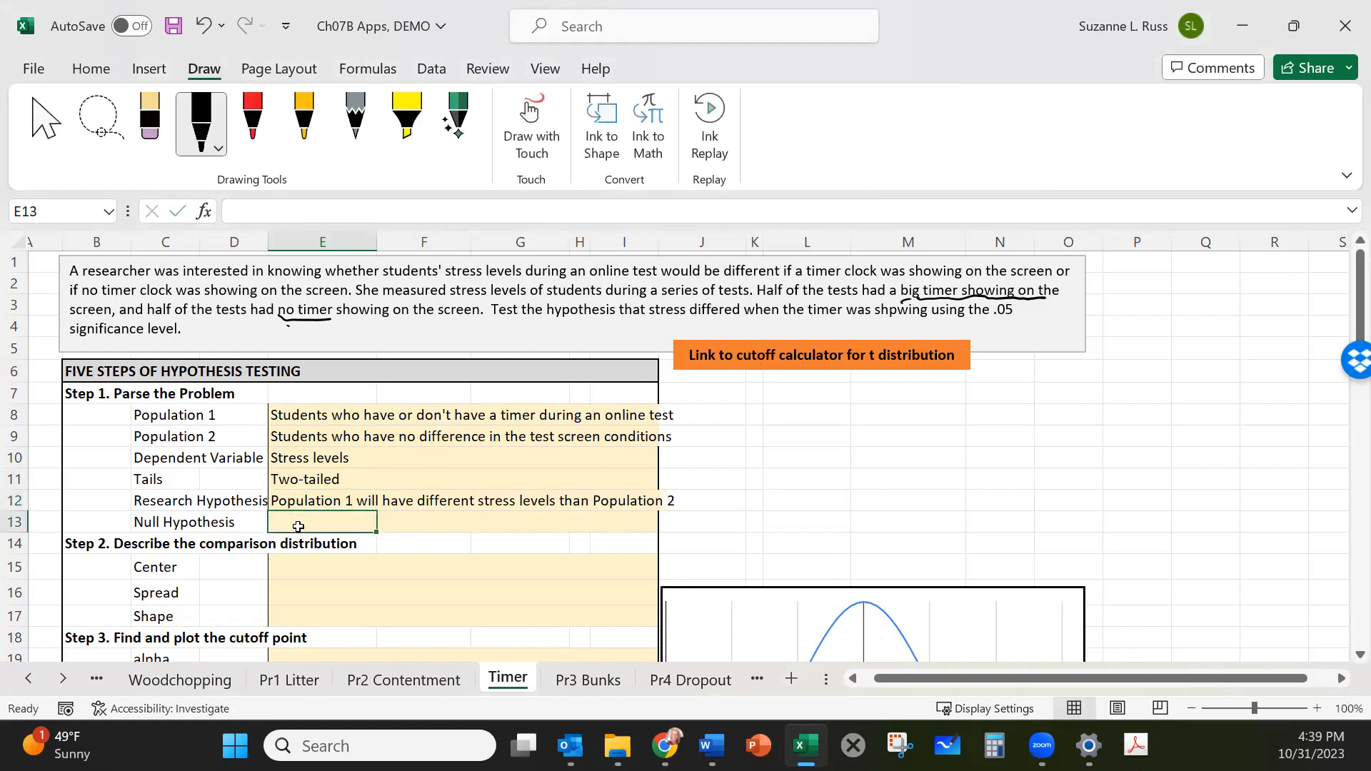
# Enter the null hypothesis "Population 1 will not have different stress levels than Population 2" in cell E13.
pyautogui.write('Population ')
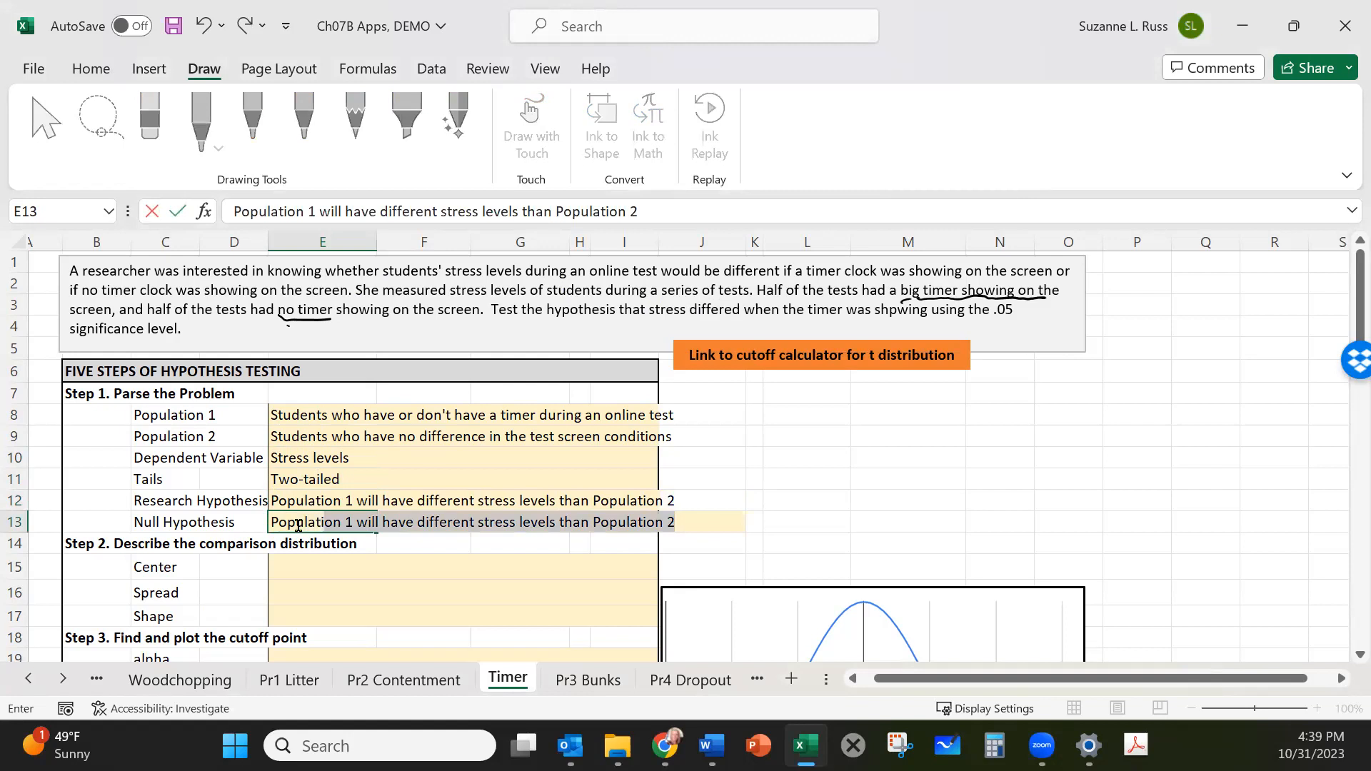
pyautogui.write('1 will n')
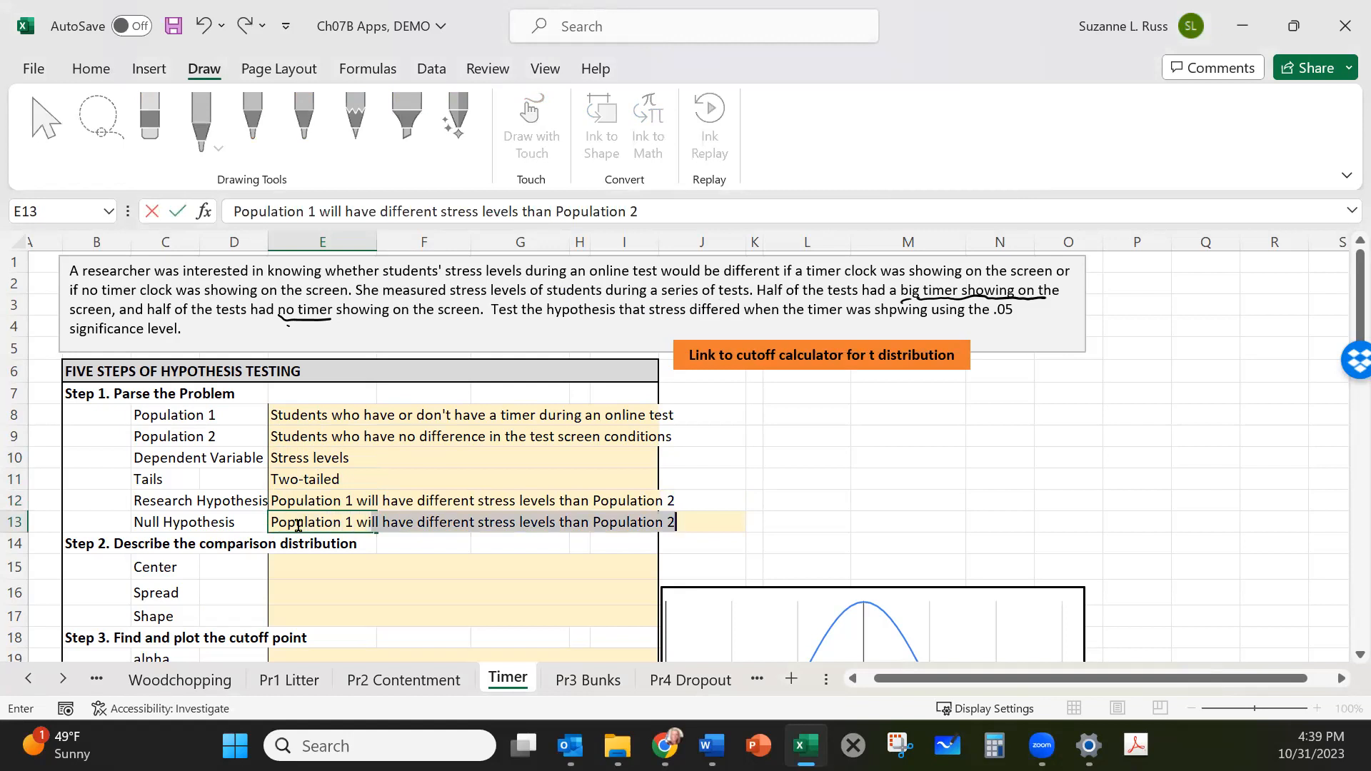
pyautogui.write('ot have differe')
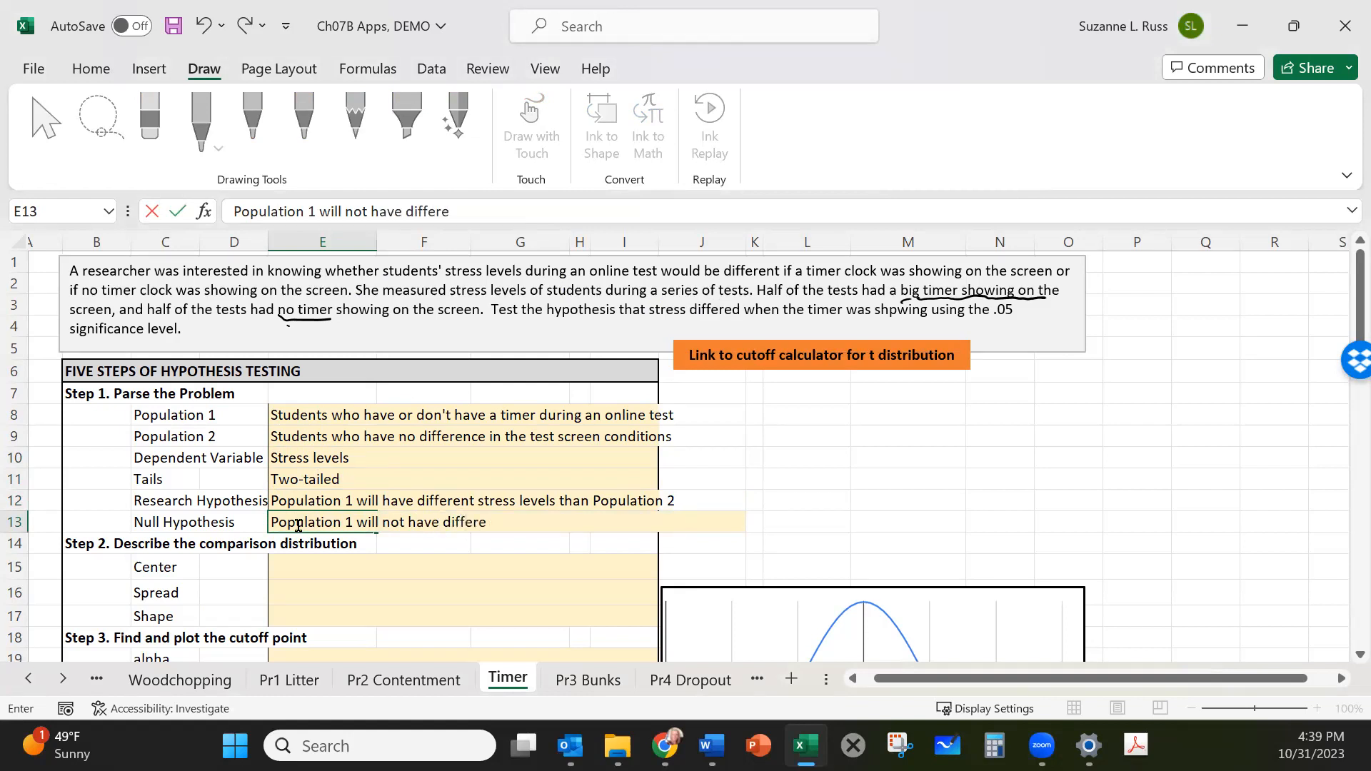
pyautogui.write('nt stress levels')
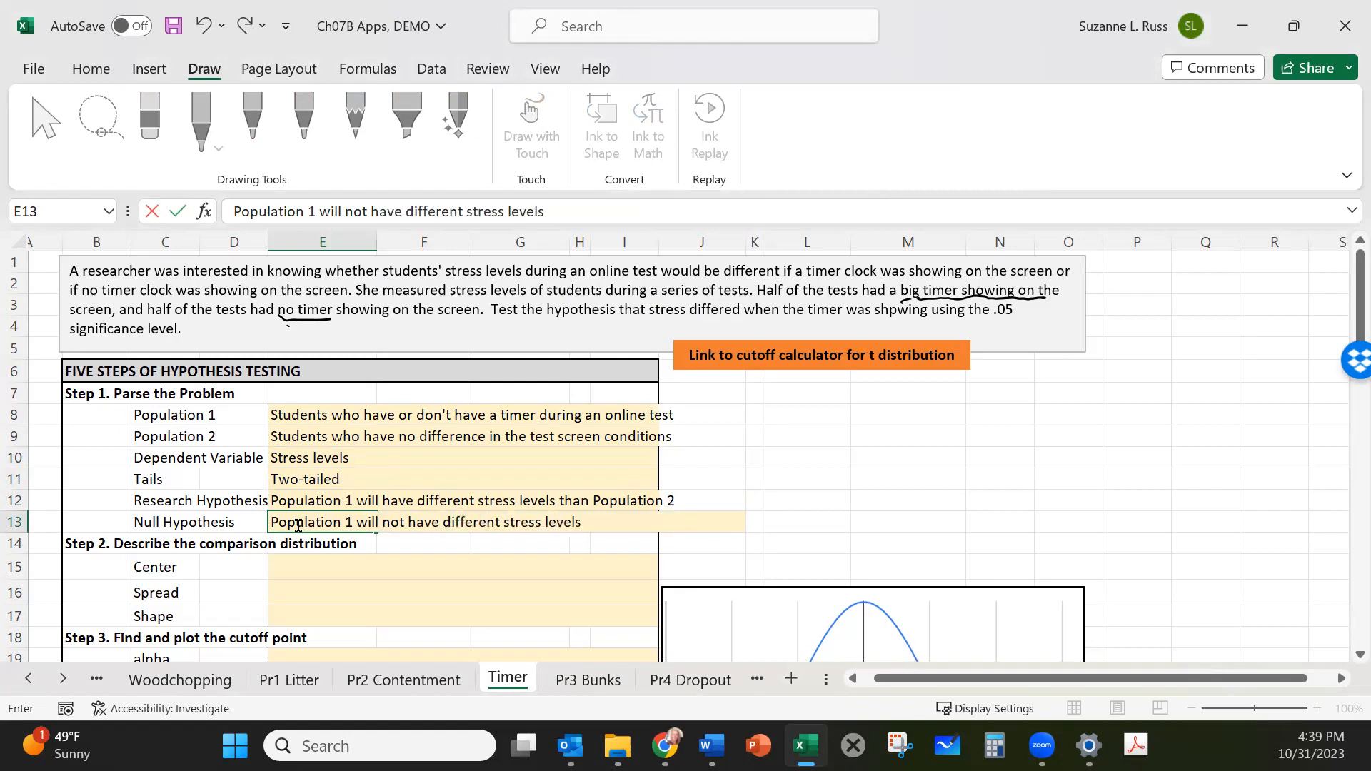
pyautogui.write(' than Population 2')
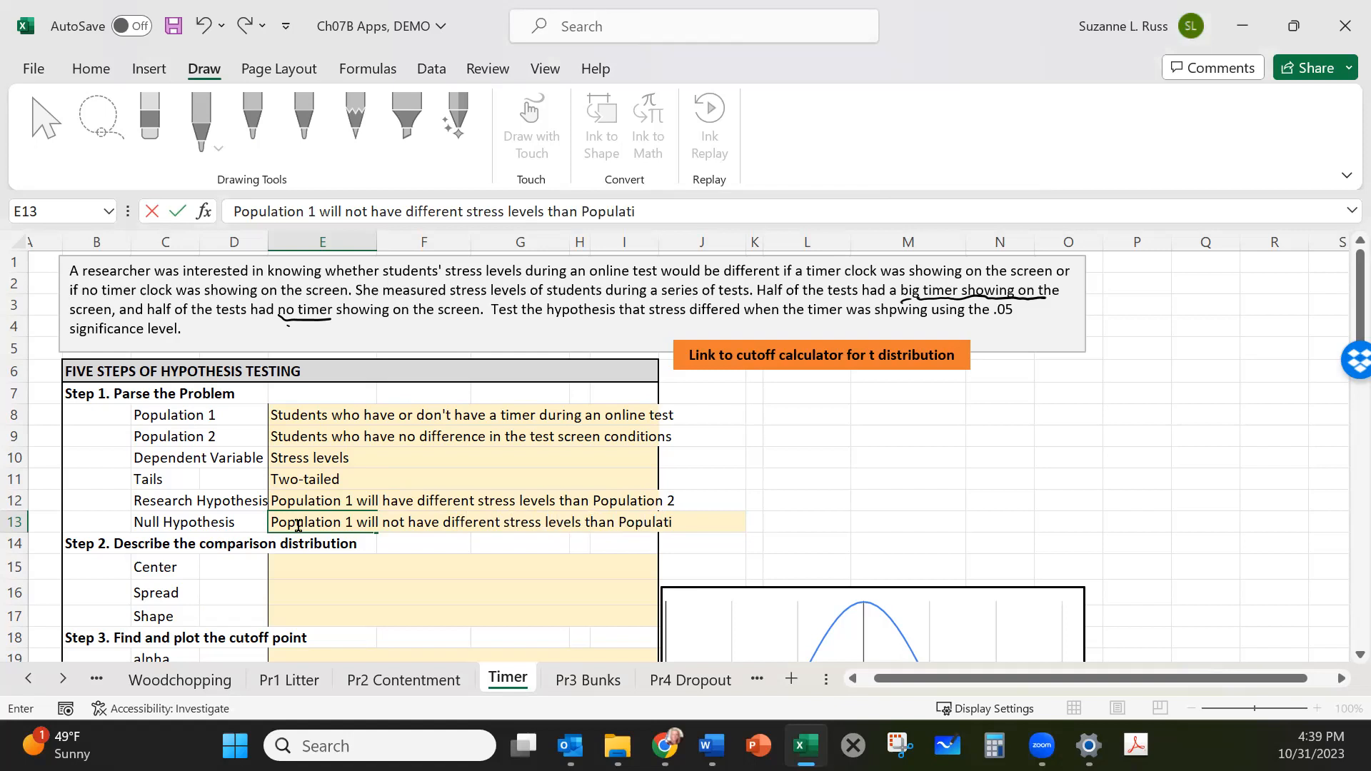
pyautogui.click(307, 568)
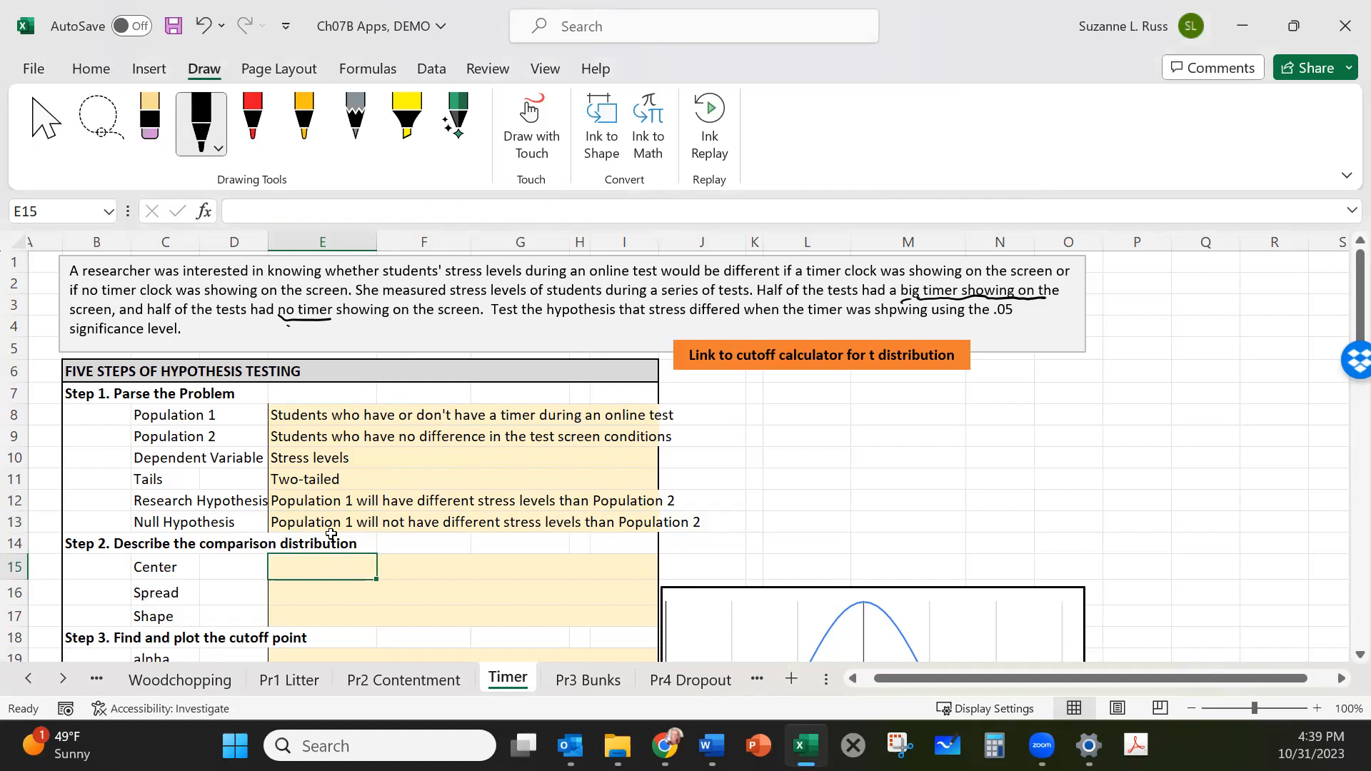
# Handwrite "μ = 0" beside Center and the symbol "S" with subscript "M" beside Spread using the black pen.
pyautogui.click(971, 422)
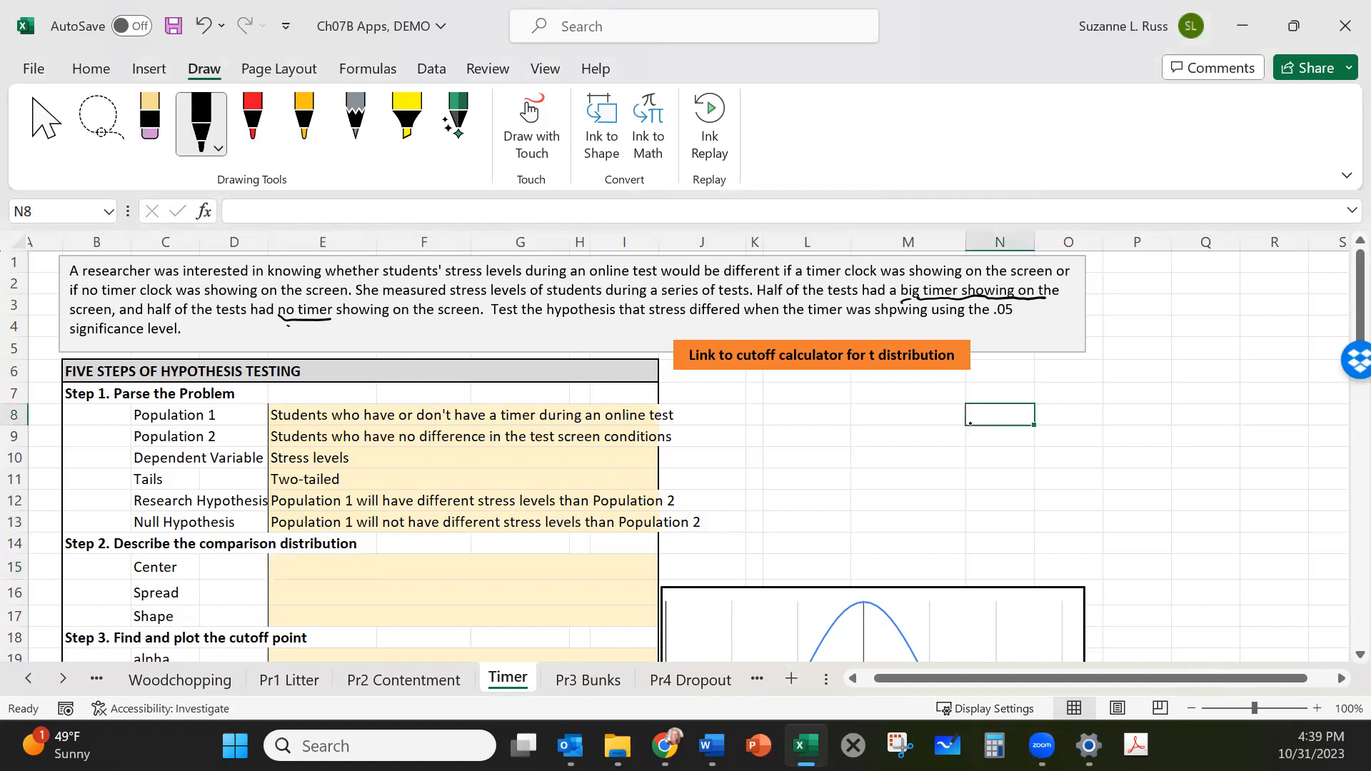
pyautogui.moveTo(278, 574); pyautogui.dragTo(300, 558)
pyautogui.moveTo(348, 554)
pyautogui.mouseDown()
pyautogui.moveTo(339, 574)
pyautogui.moveTo(348, 554)
pyautogui.mouseUp()
pyautogui.moveTo(292, 580)
pyautogui.mouseDown()
pyautogui.moveTo(295, 603)
pyautogui.moveTo(275, 604)
pyautogui.mouseUp()
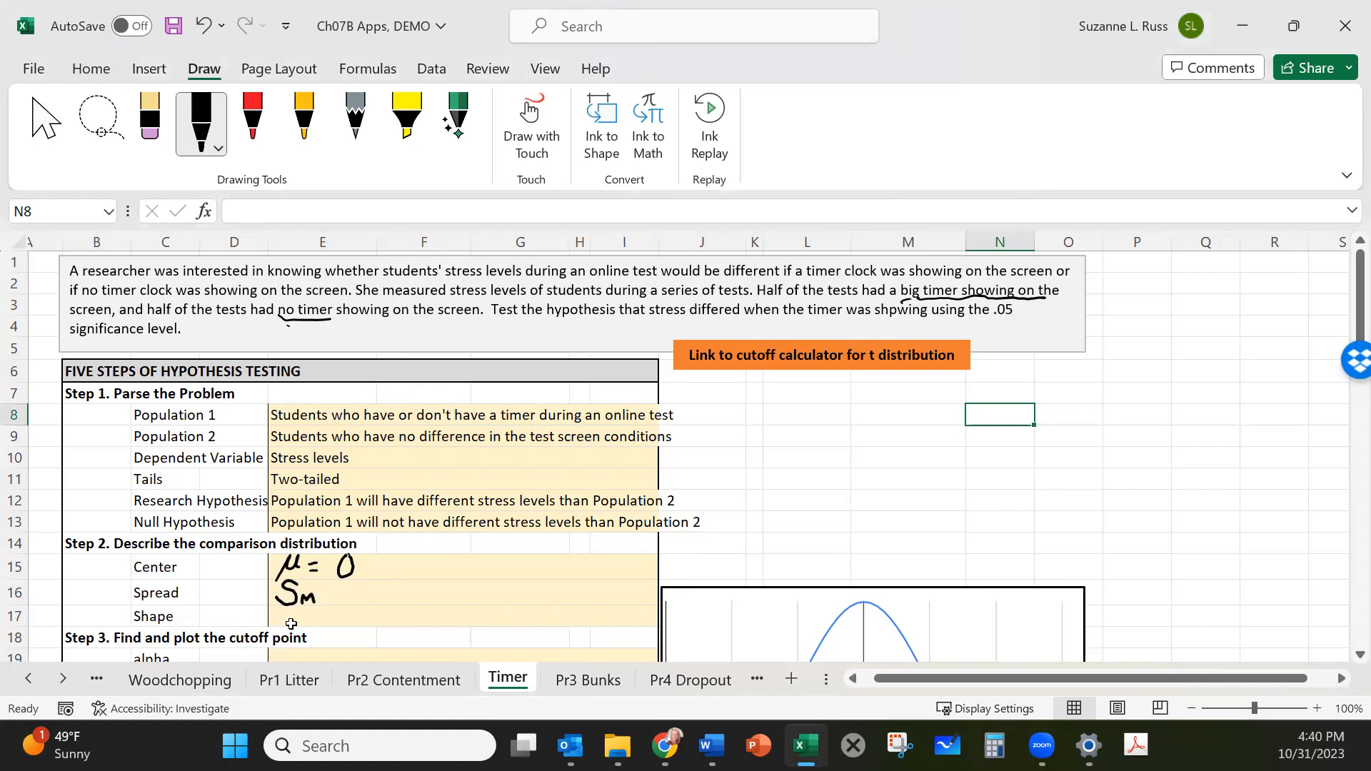
pyautogui.click(294, 618)
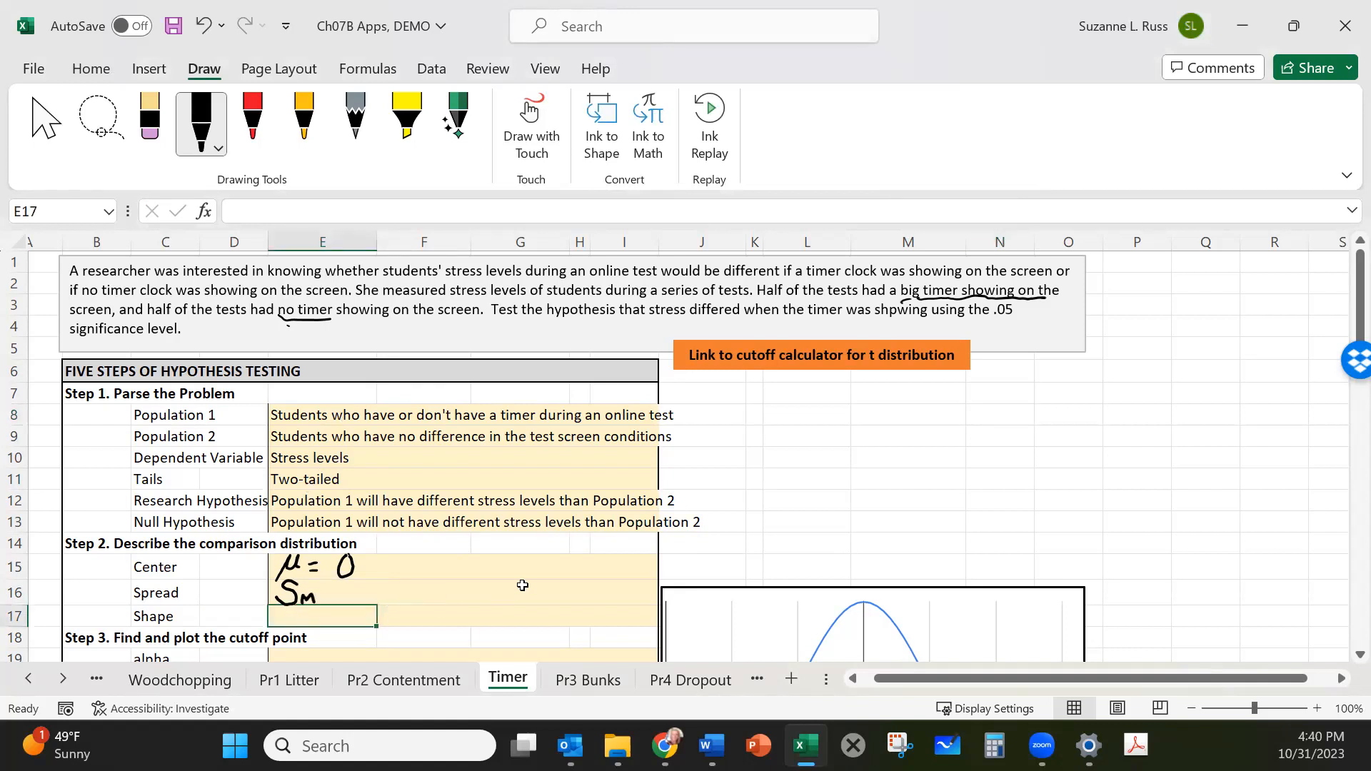
# Enter "t-distribution with df = 29; Normal" for Shape in cell E17, checking the number of pairs in the data table.
pyautogui.write('t-')
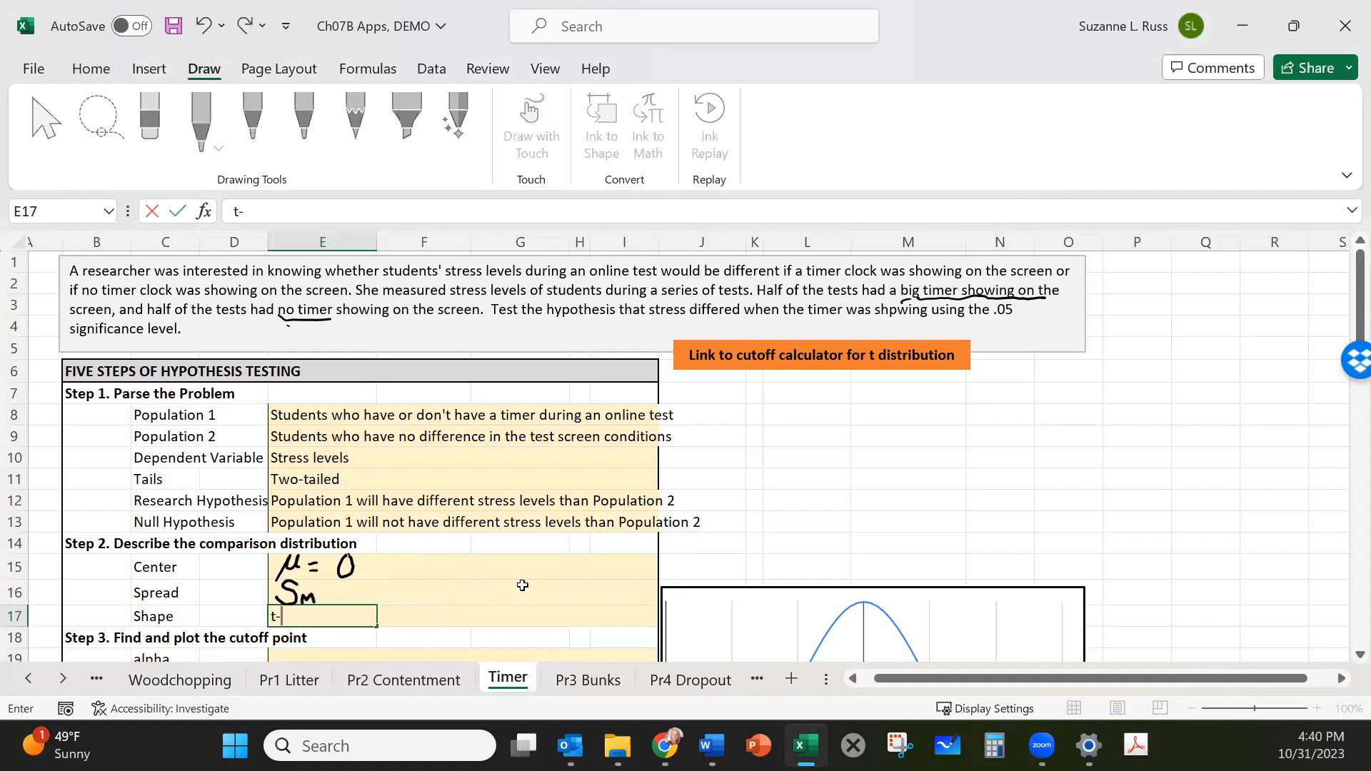
pyautogui.write('distribution')
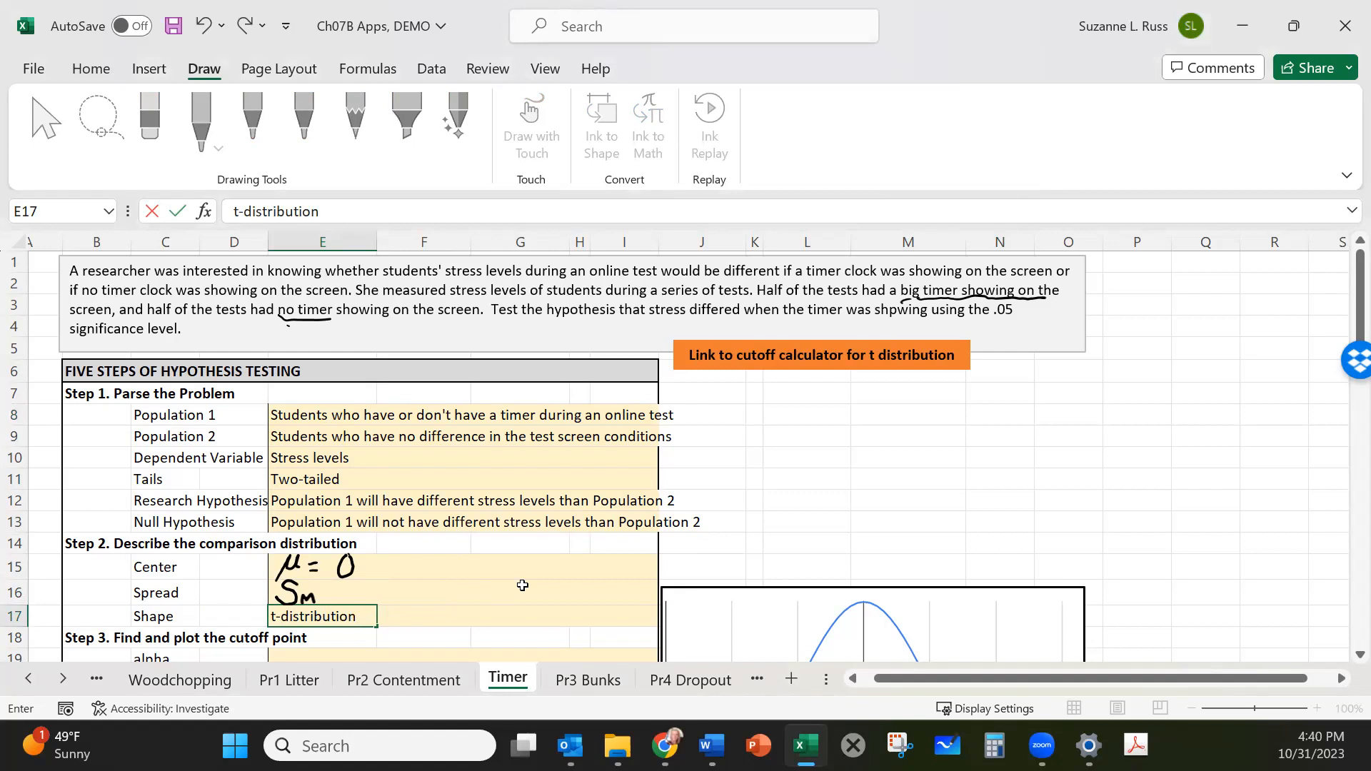
pyautogui.write(' with')
pyautogui.scroll(-1, 550, 593)
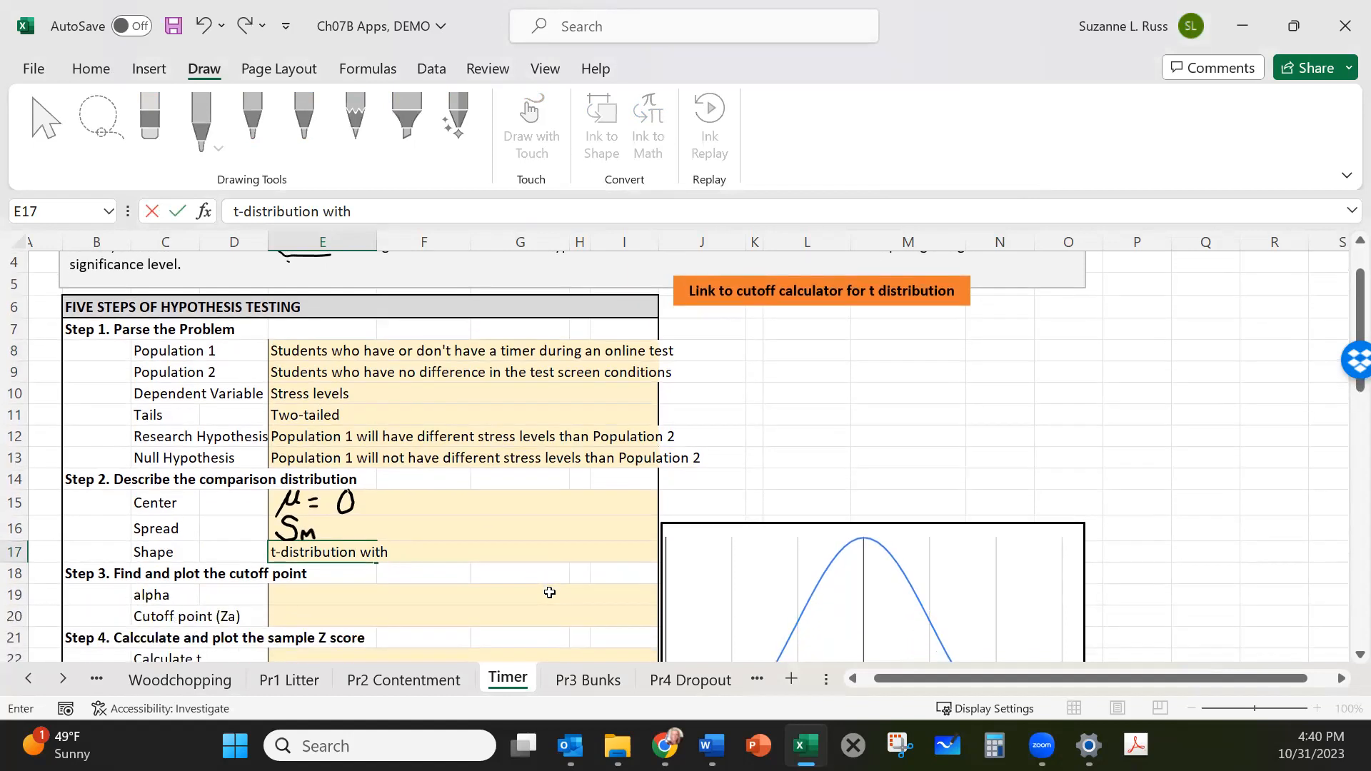
pyautogui.scroll(-7, 550, 592)
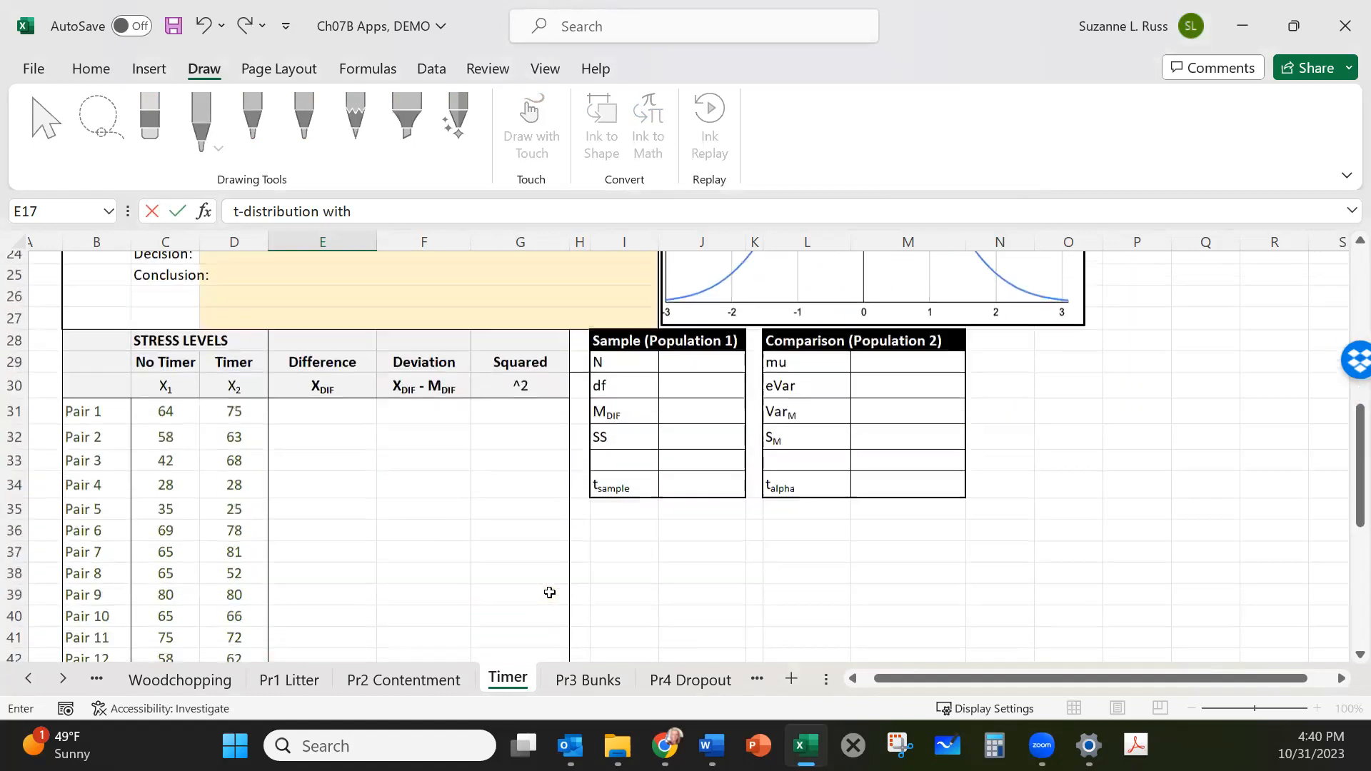
pyautogui.scroll(-2, 550, 593)
pyautogui.scroll(-2, 550, 593)
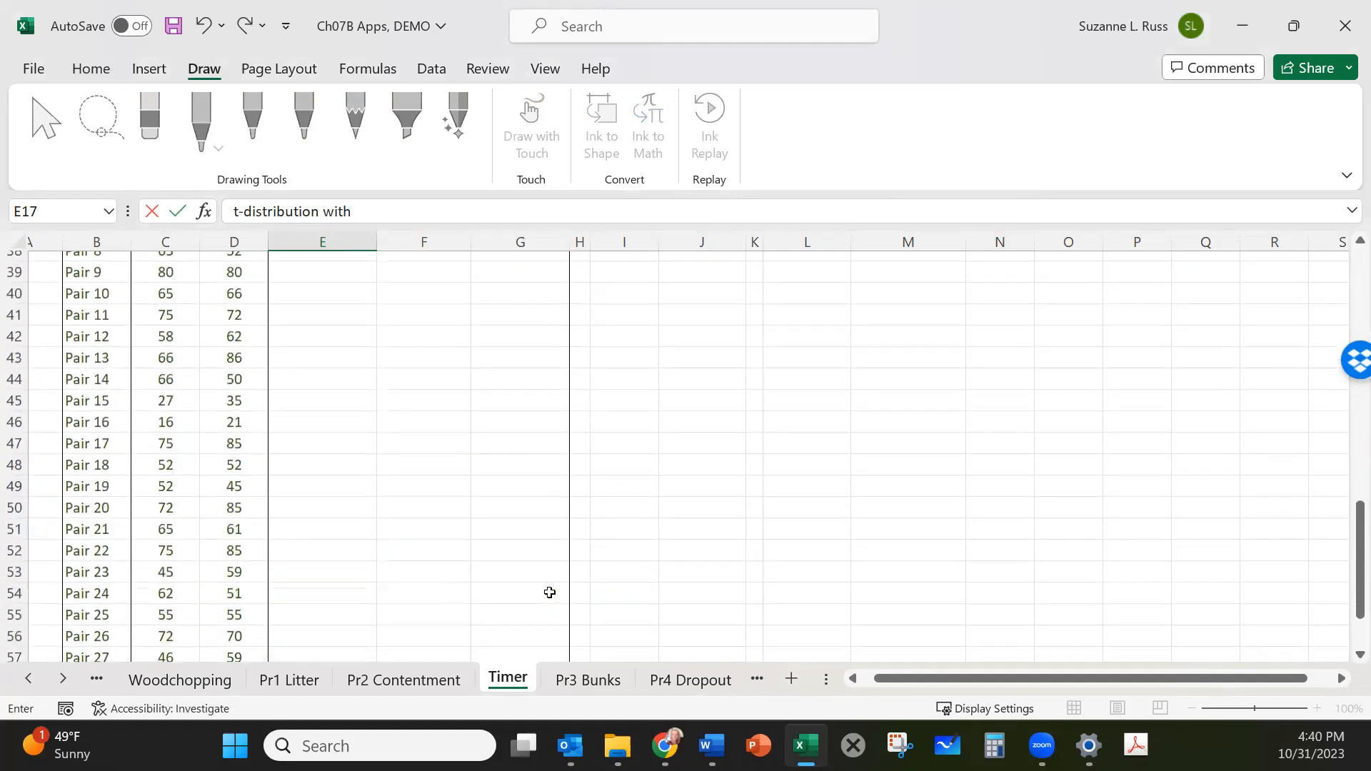
pyautogui.scroll(-2, 549, 593)
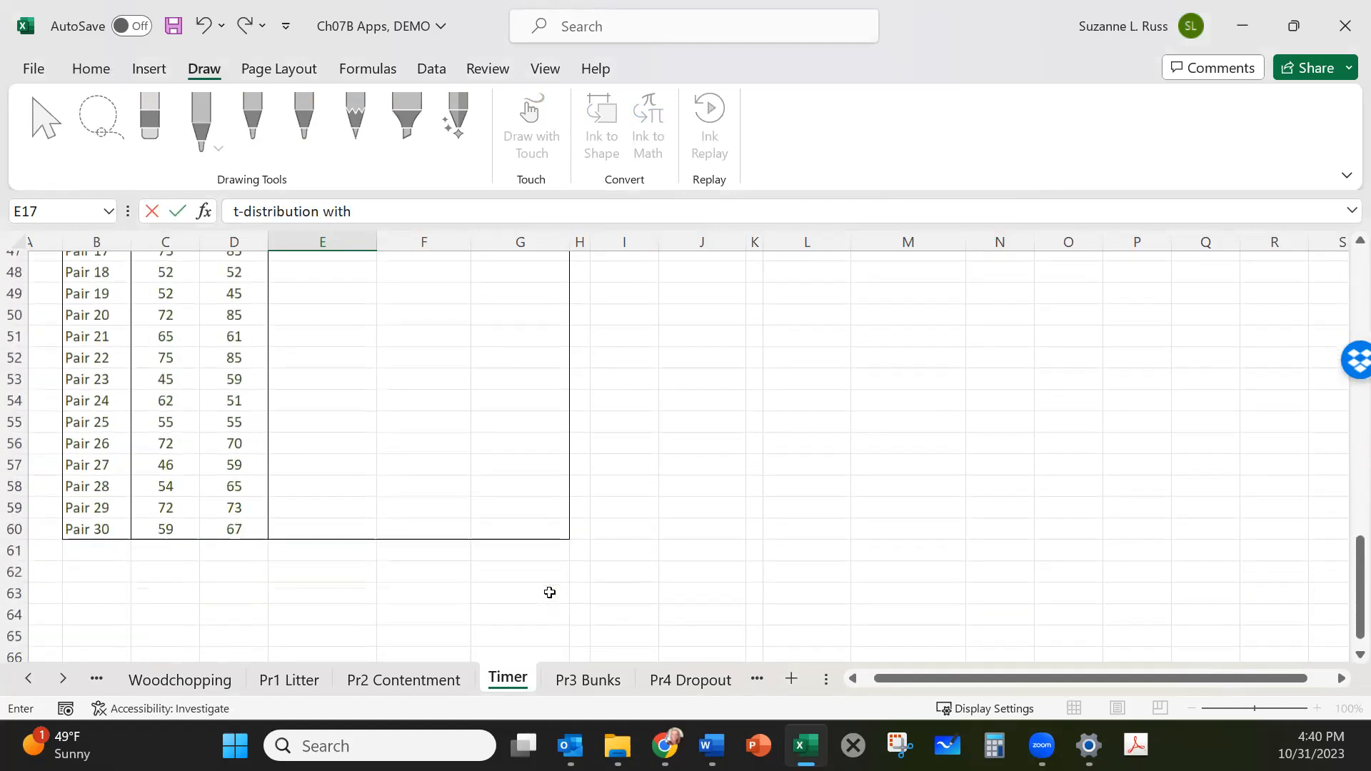
pyautogui.scroll(13, 549, 593)
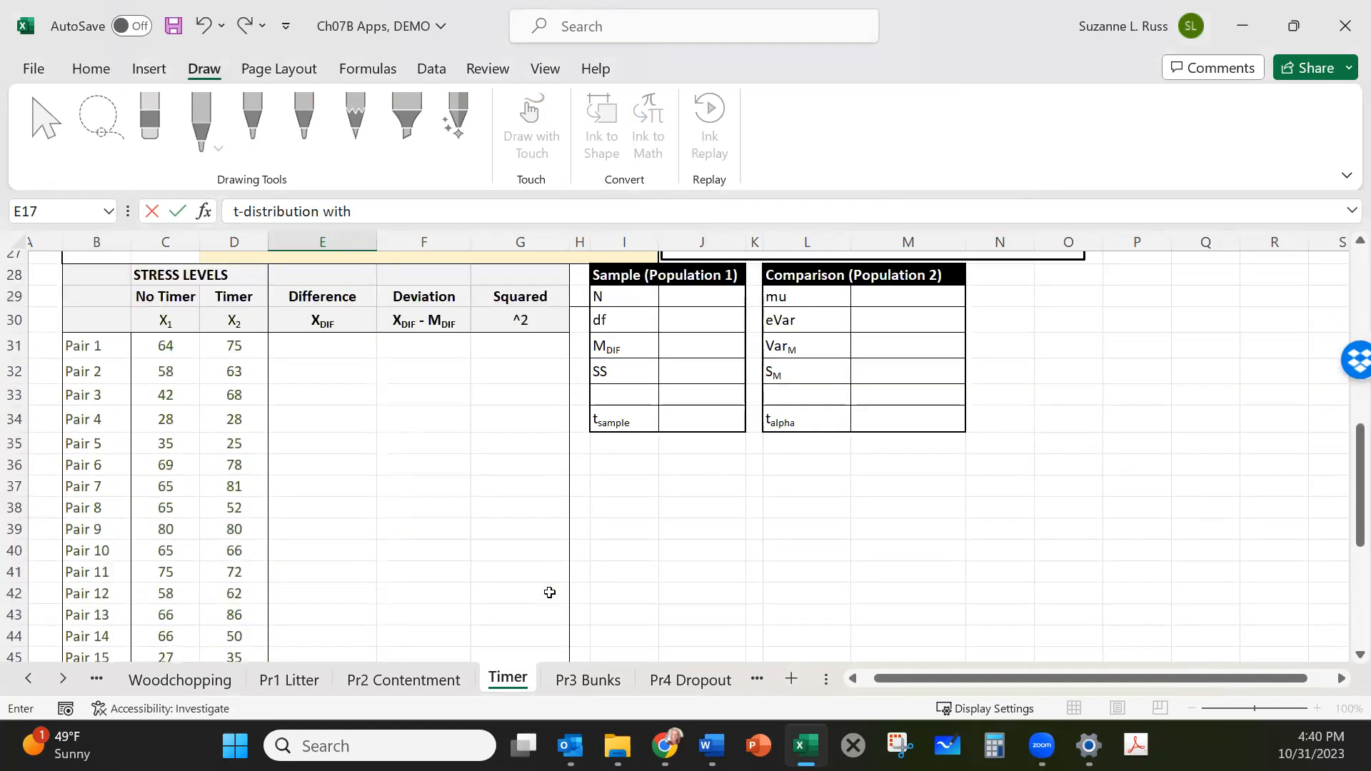
pyautogui.scroll(2, 549, 592)
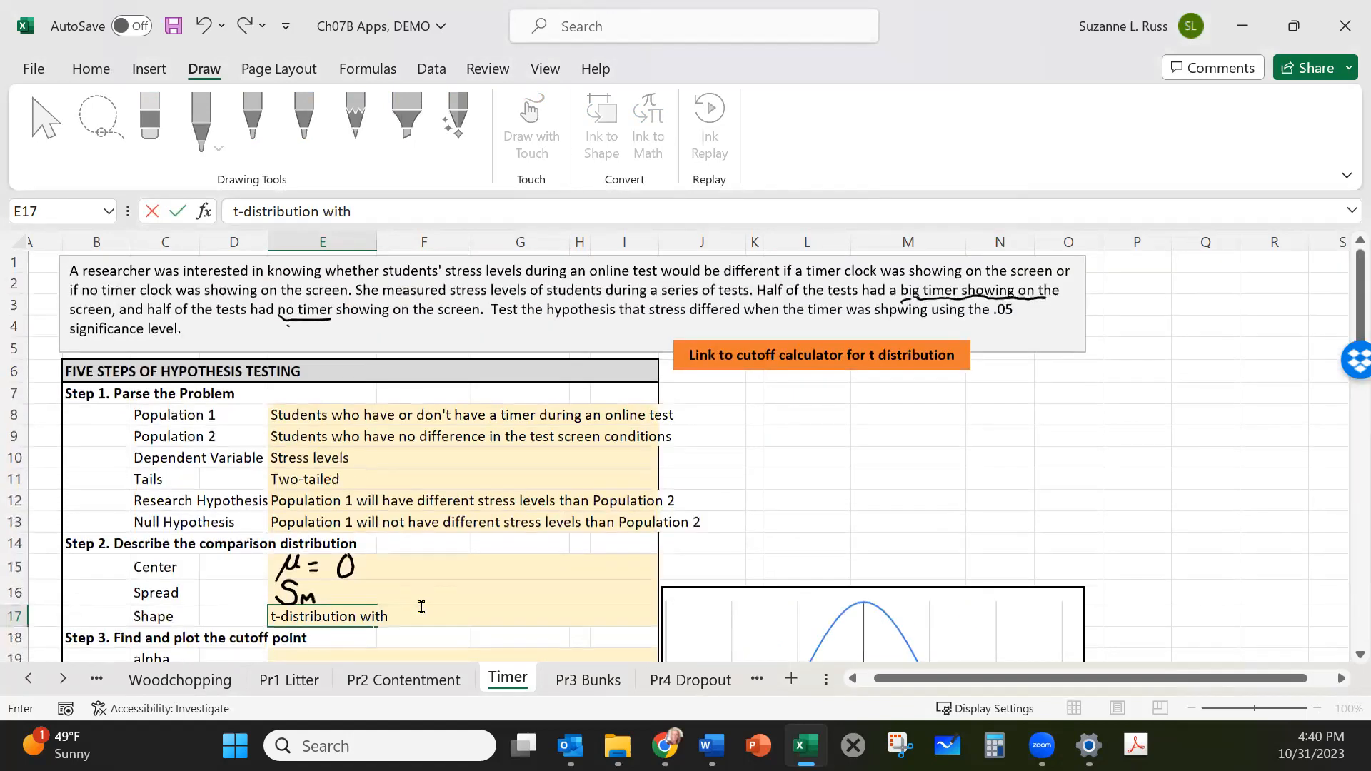
pyautogui.click(412, 611)
pyautogui.write('drf = 29; Normal')
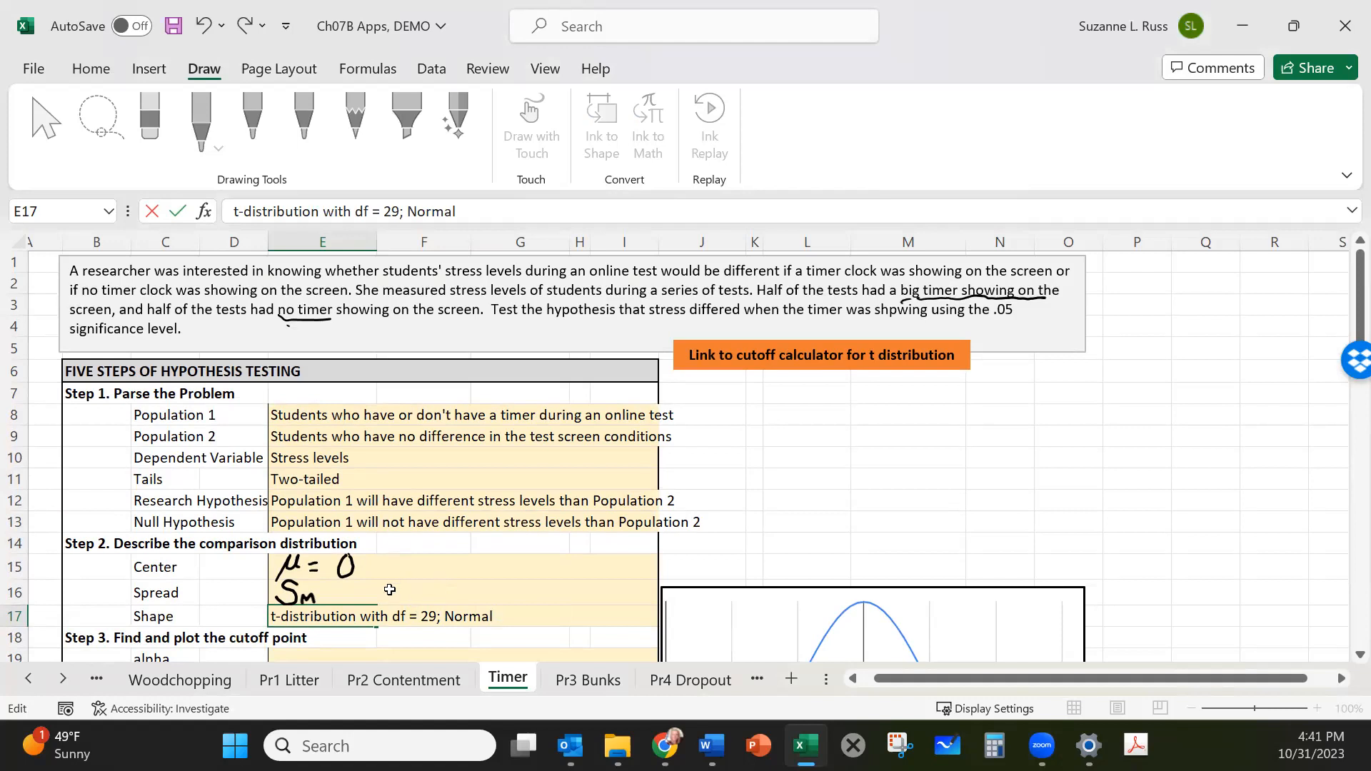
pyautogui.click(349, 596)
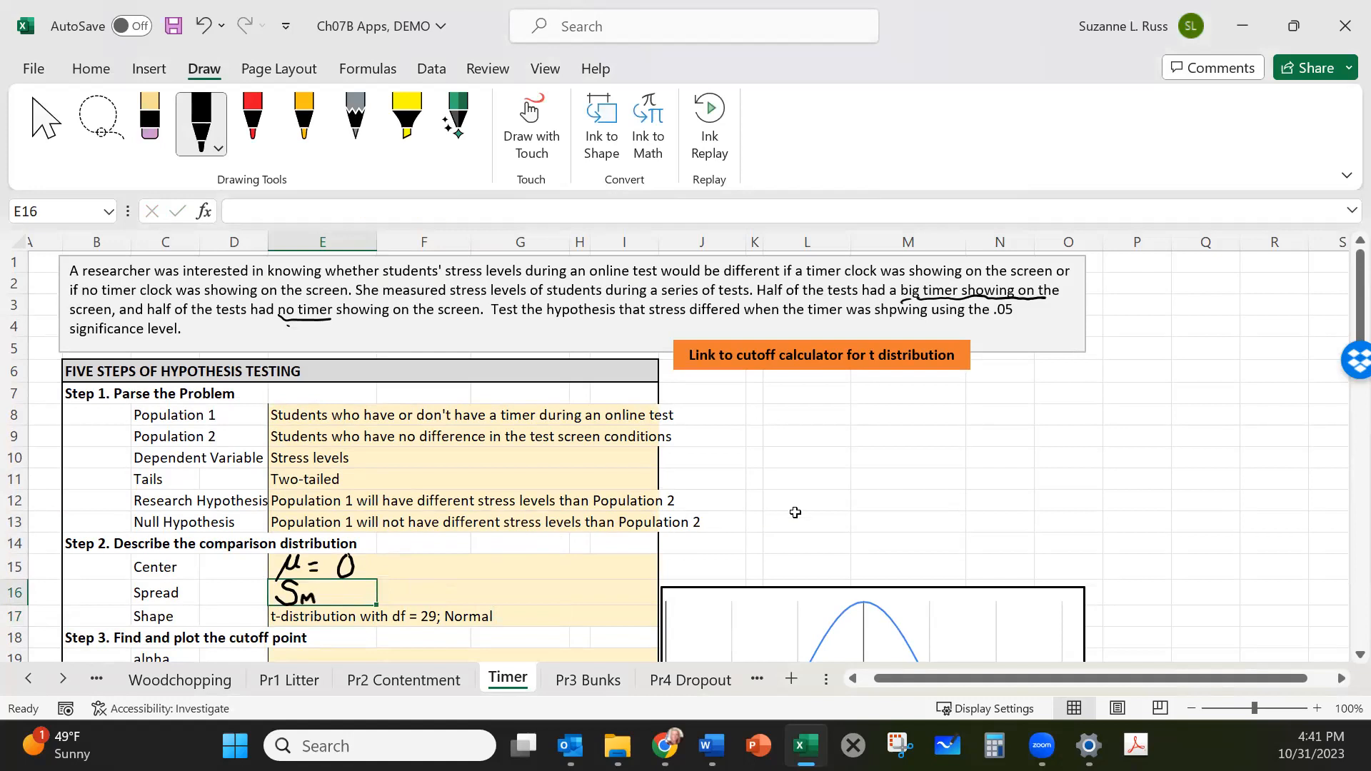
# Fill in the Sample (Population 1) table with 30 for N in cell J29 and 29 for df in cell J30.
pyautogui.scroll(-3, 796, 513)
pyautogui.scroll(-6, 795, 513)
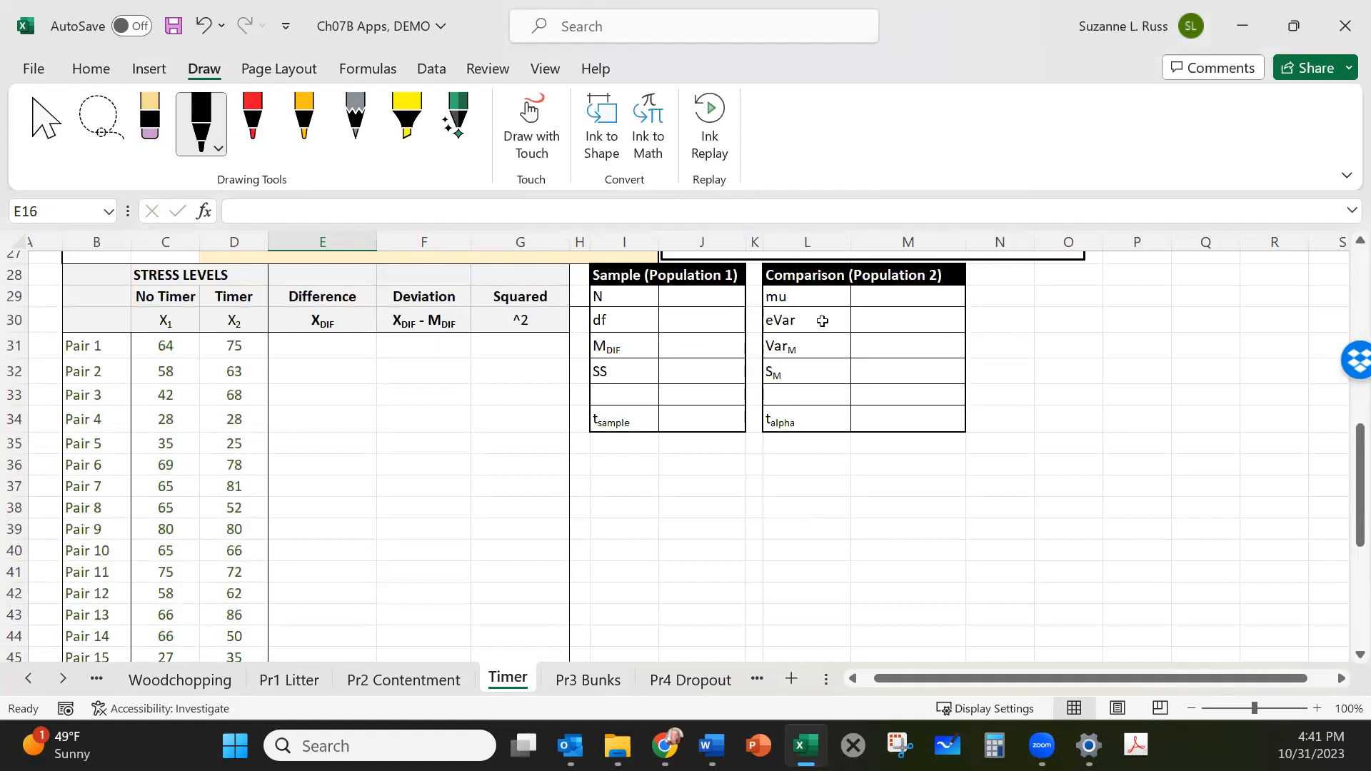
pyautogui.click(710, 297)
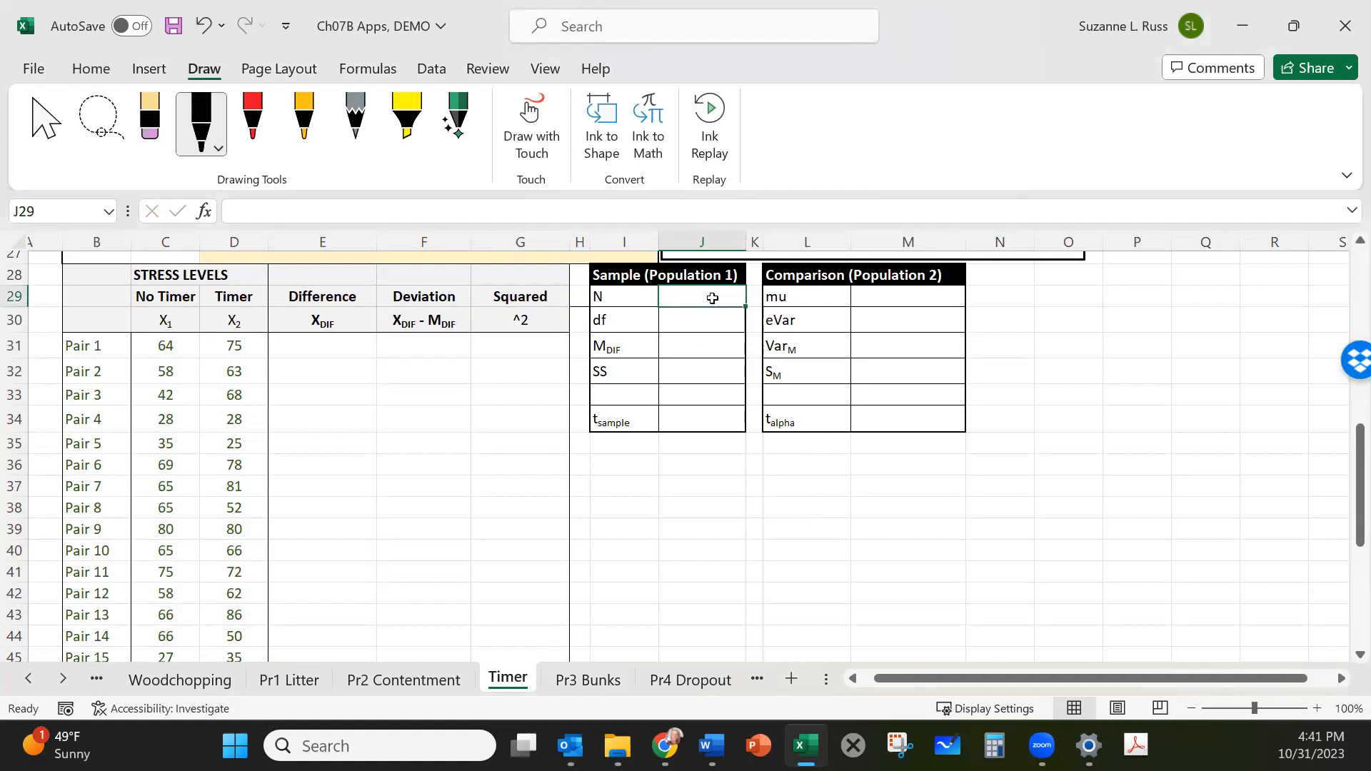
pyautogui.write('30')
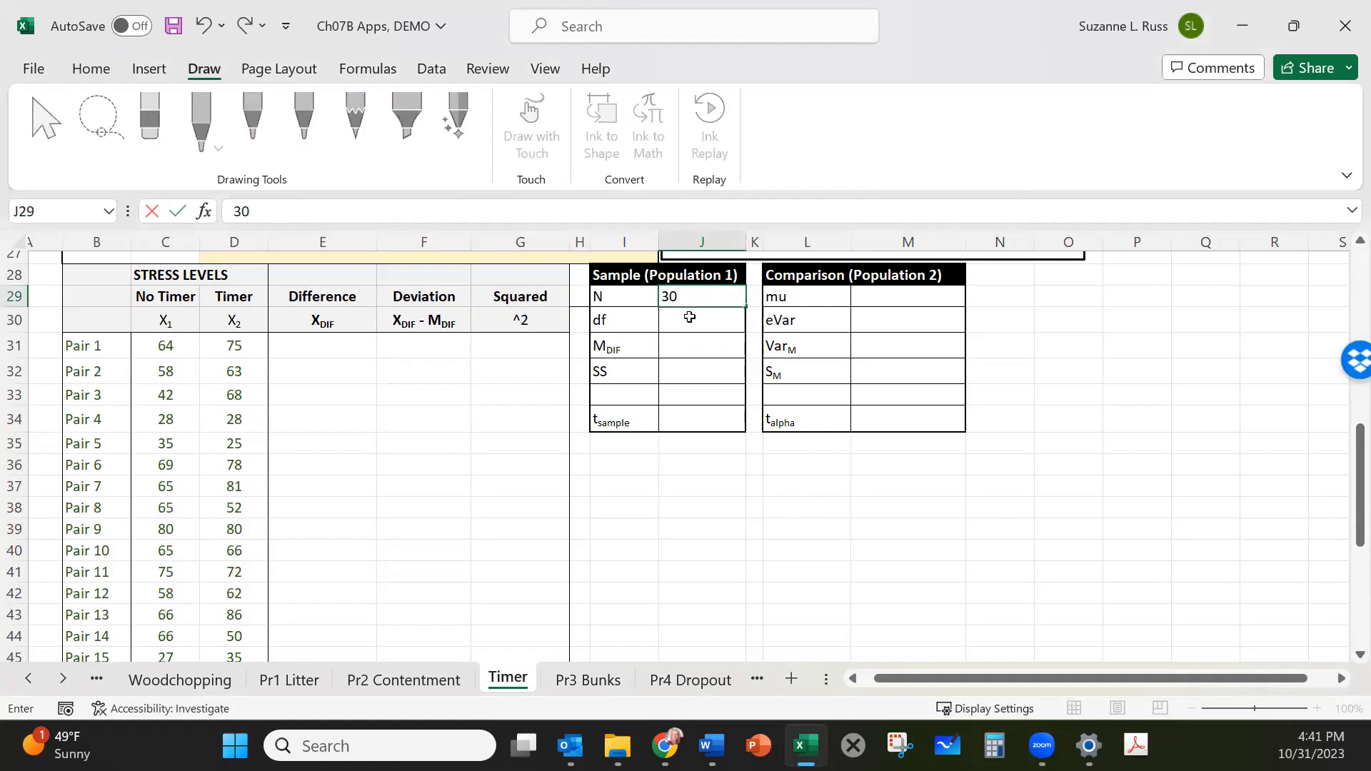
pyautogui.click(689, 317)
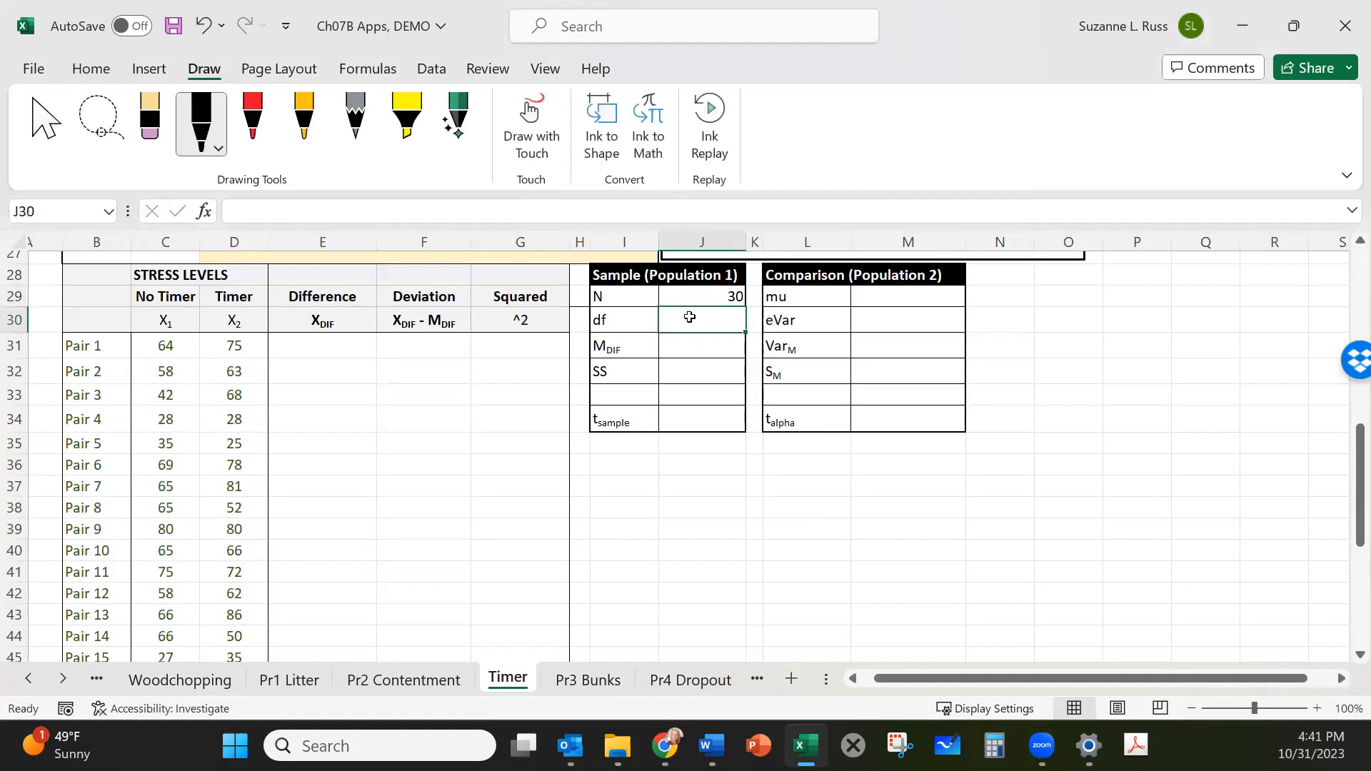
pyautogui.write('29')
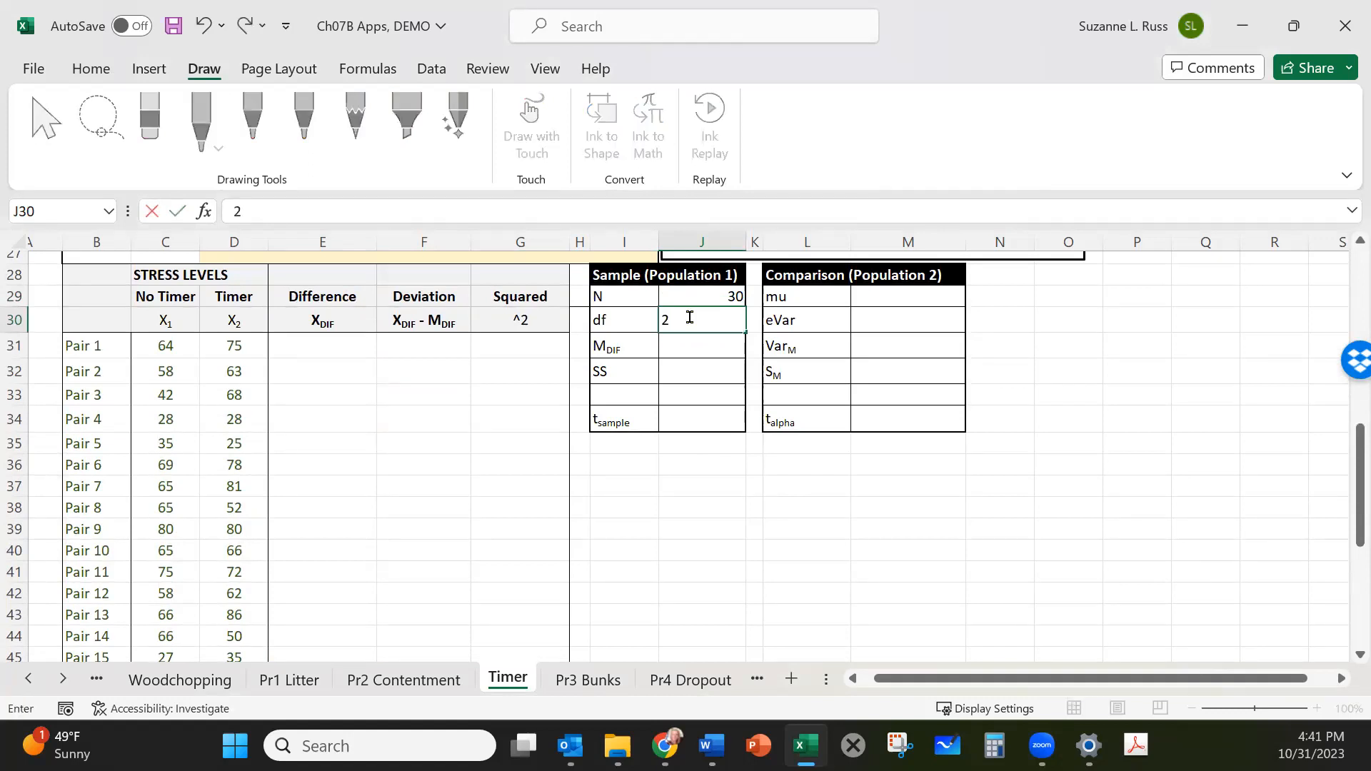
pyautogui.click(698, 346)
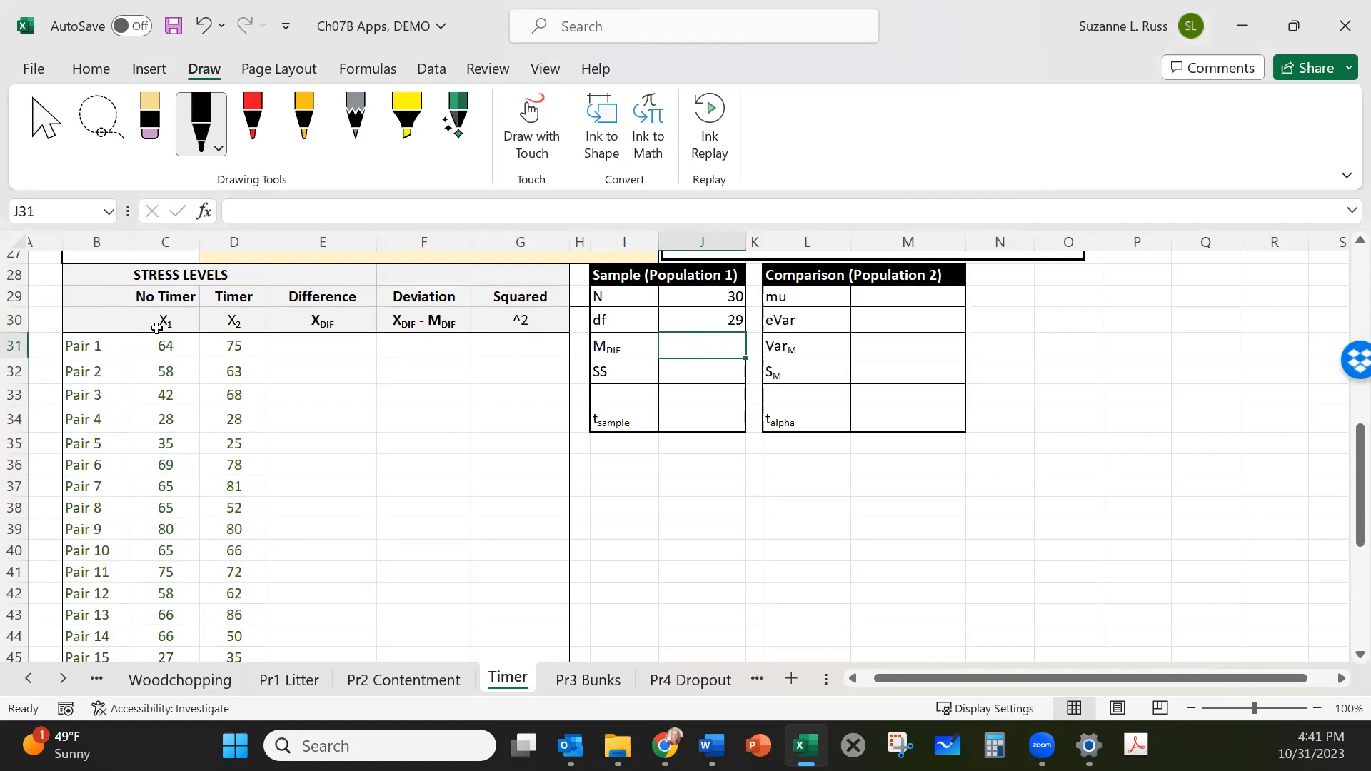
# Handwrite the formula "X DIF = X2 - X1" with subscripts below the Sample (Population 1) table using the black pen.
pyautogui.click(303, 394)
pyautogui.moveTo(603, 459)
pyautogui.mouseDown()
pyautogui.moveTo(621, 476)
pyautogui.moveTo(601, 481)
pyautogui.moveTo(640, 471)
pyautogui.moveTo(630, 479)
pyautogui.mouseUp()
pyautogui.moveTo(646, 467); pyautogui.dragTo(652, 478)
pyautogui.moveTo(649, 470); pyautogui.dragTo(725, 478)
pyautogui.moveTo(726, 450)
pyautogui.mouseDown()
pyautogui.moveTo(704, 480)
pyautogui.moveTo(736, 465)
pyautogui.moveTo(770, 476)
pyautogui.moveTo(754, 477)
pyautogui.mouseUp()
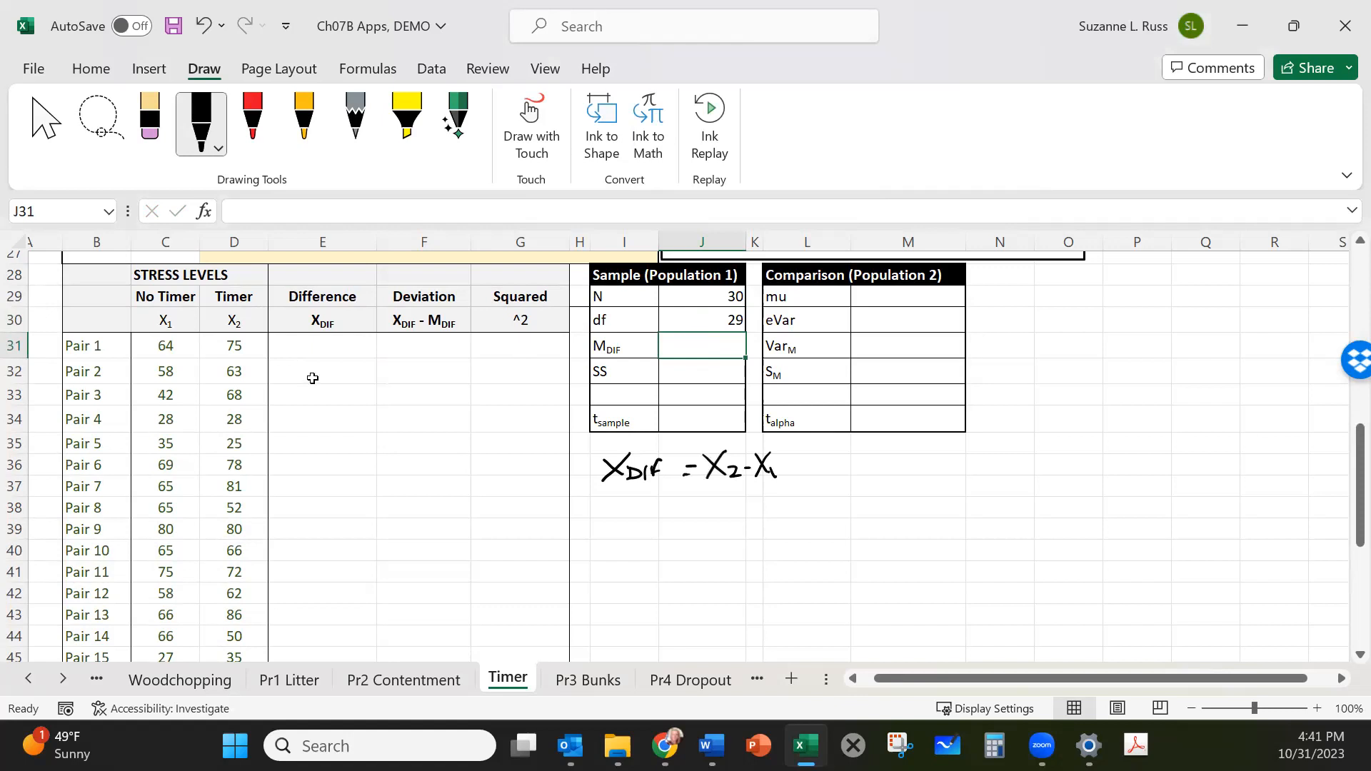
# Calculate the Pair 1 difference score in cell E31 with the formula =D31-C31.
pyautogui.click(330, 347)
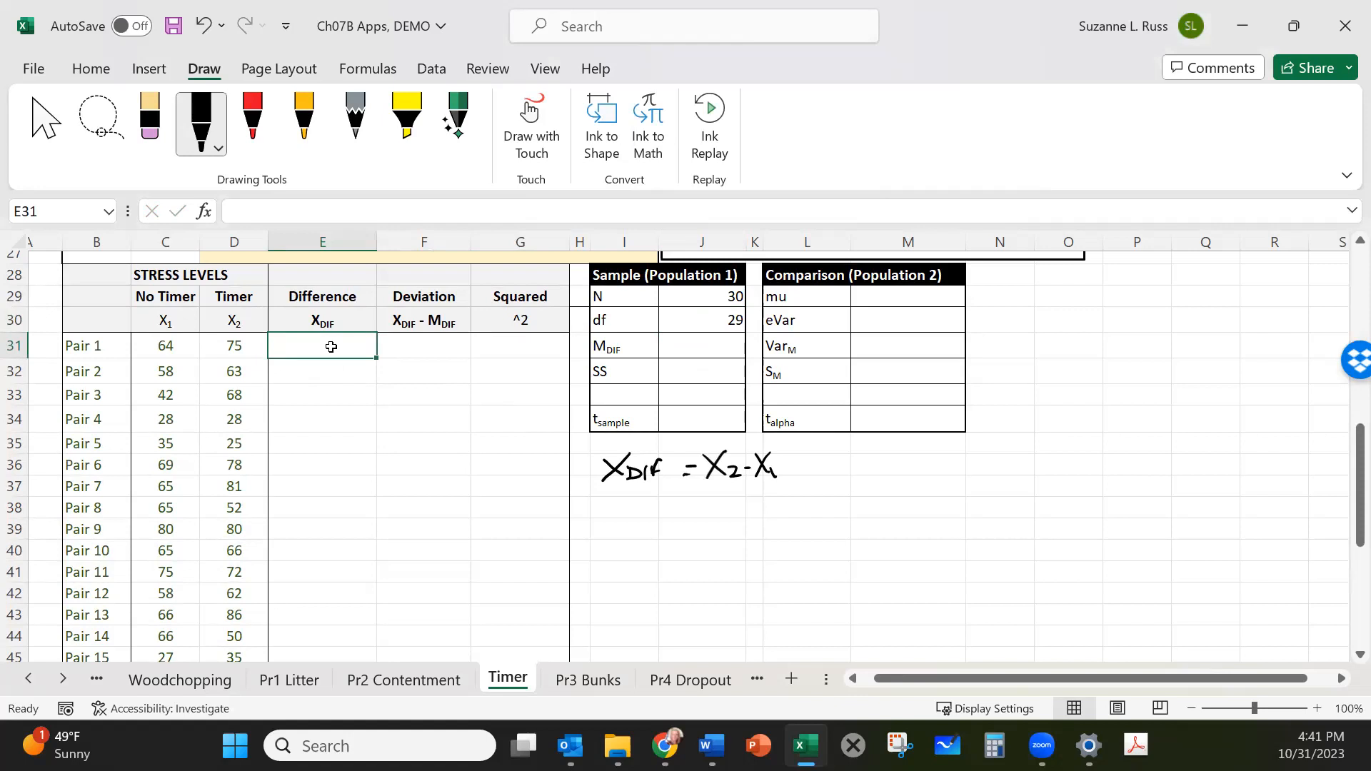
pyautogui.write('=')
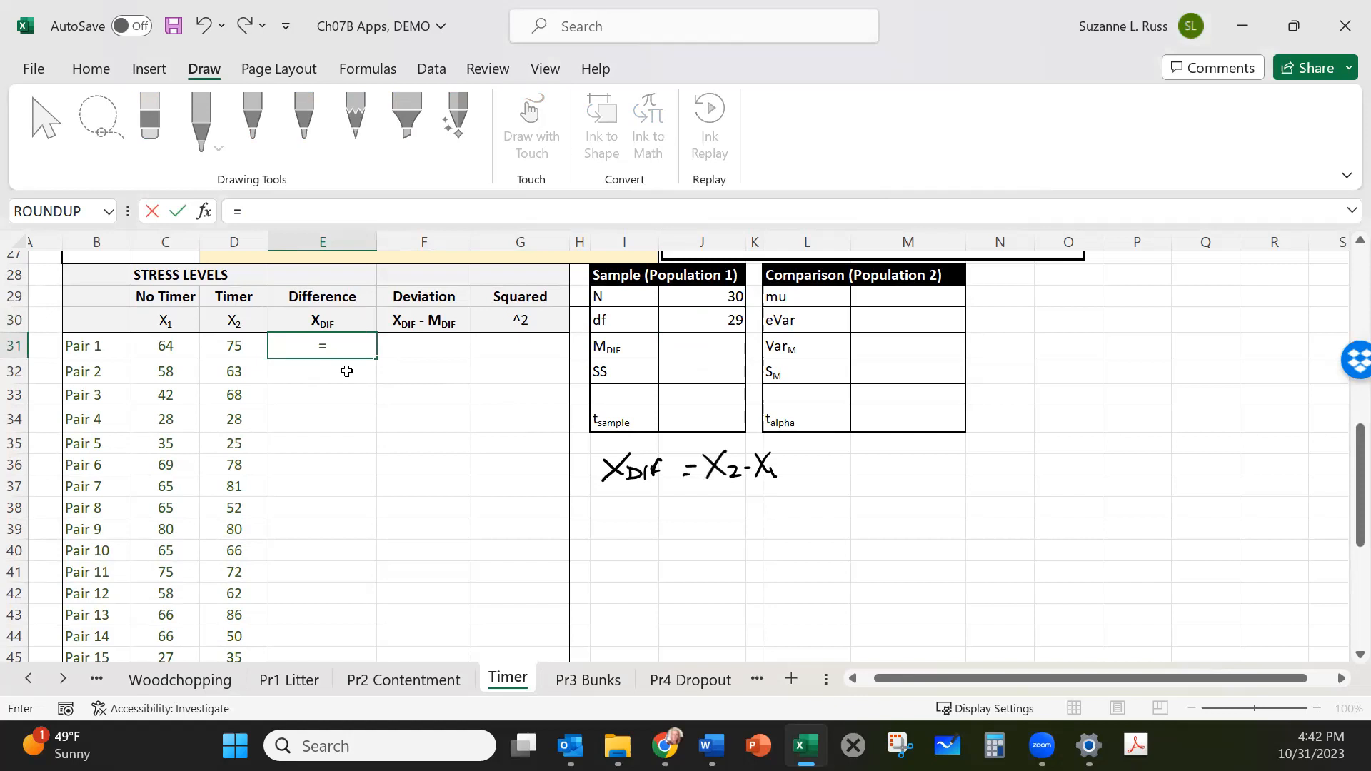
pyautogui.click(225, 345)
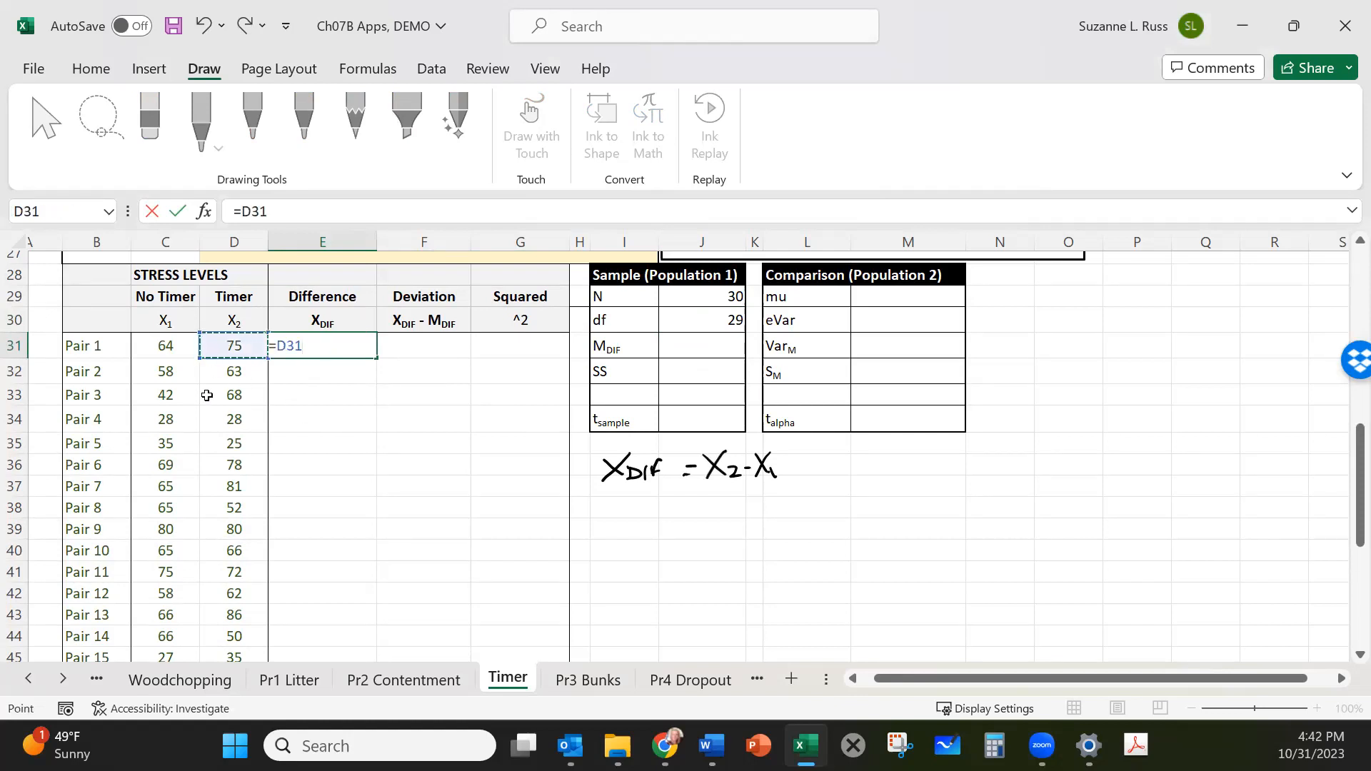
pyautogui.write('-')
pyautogui.click(162, 343)
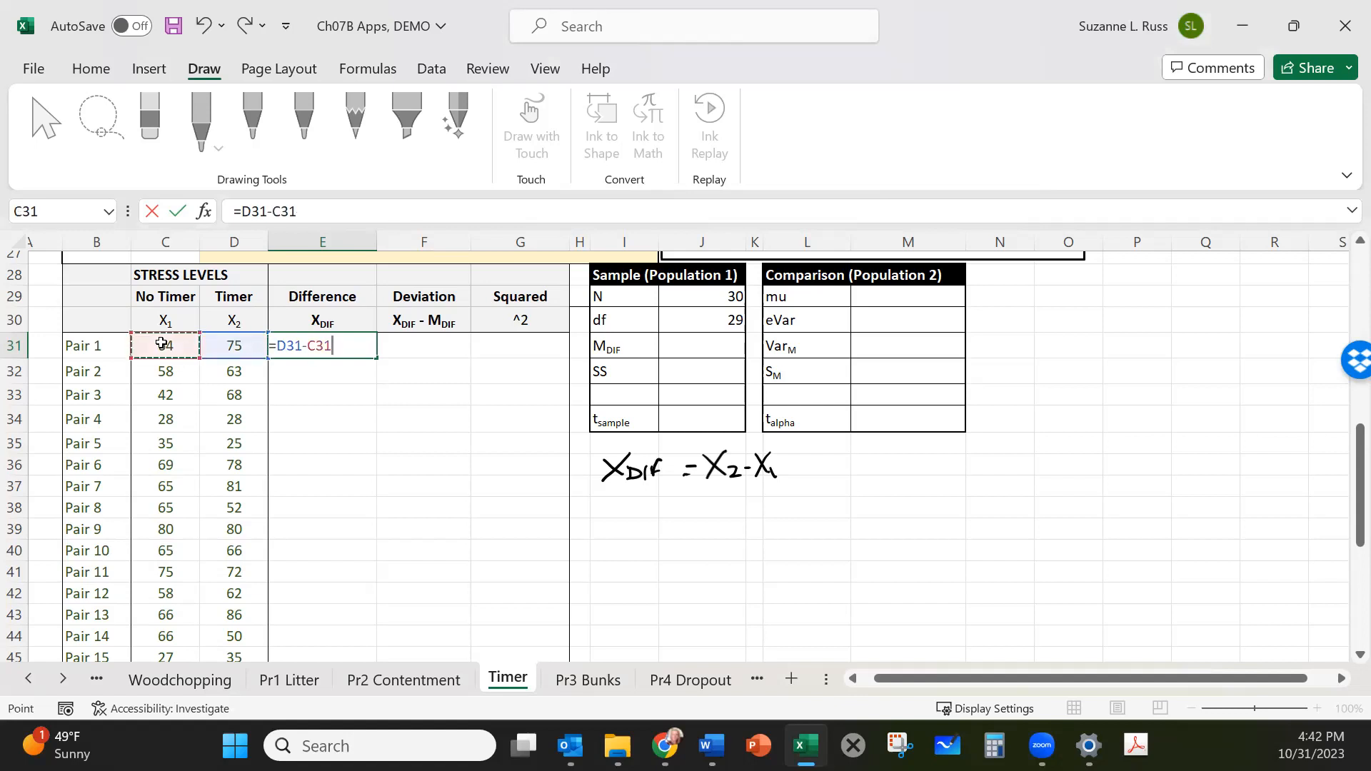
pyautogui.press('Return')
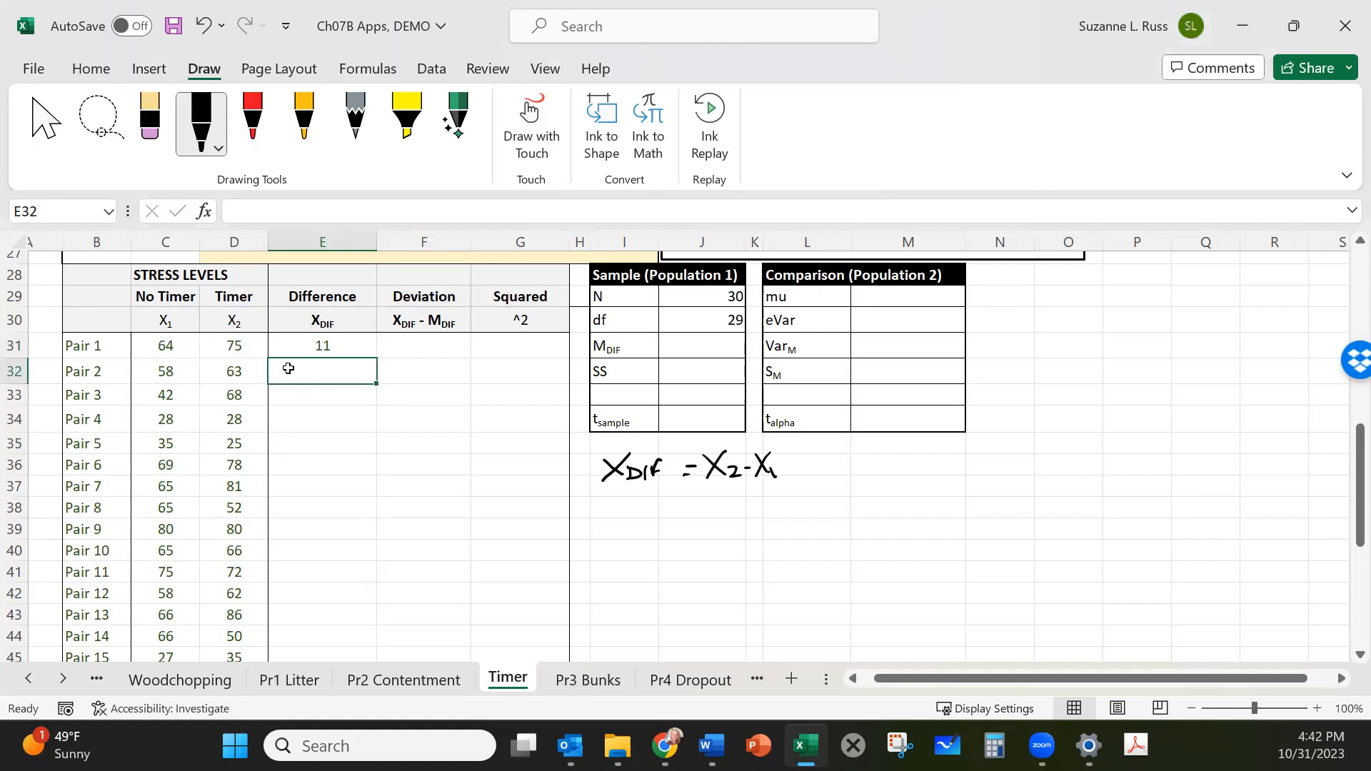
# Calculate the Pair 2 difference score in cell E32 with the formula =D32-C32.
pyautogui.write('=')
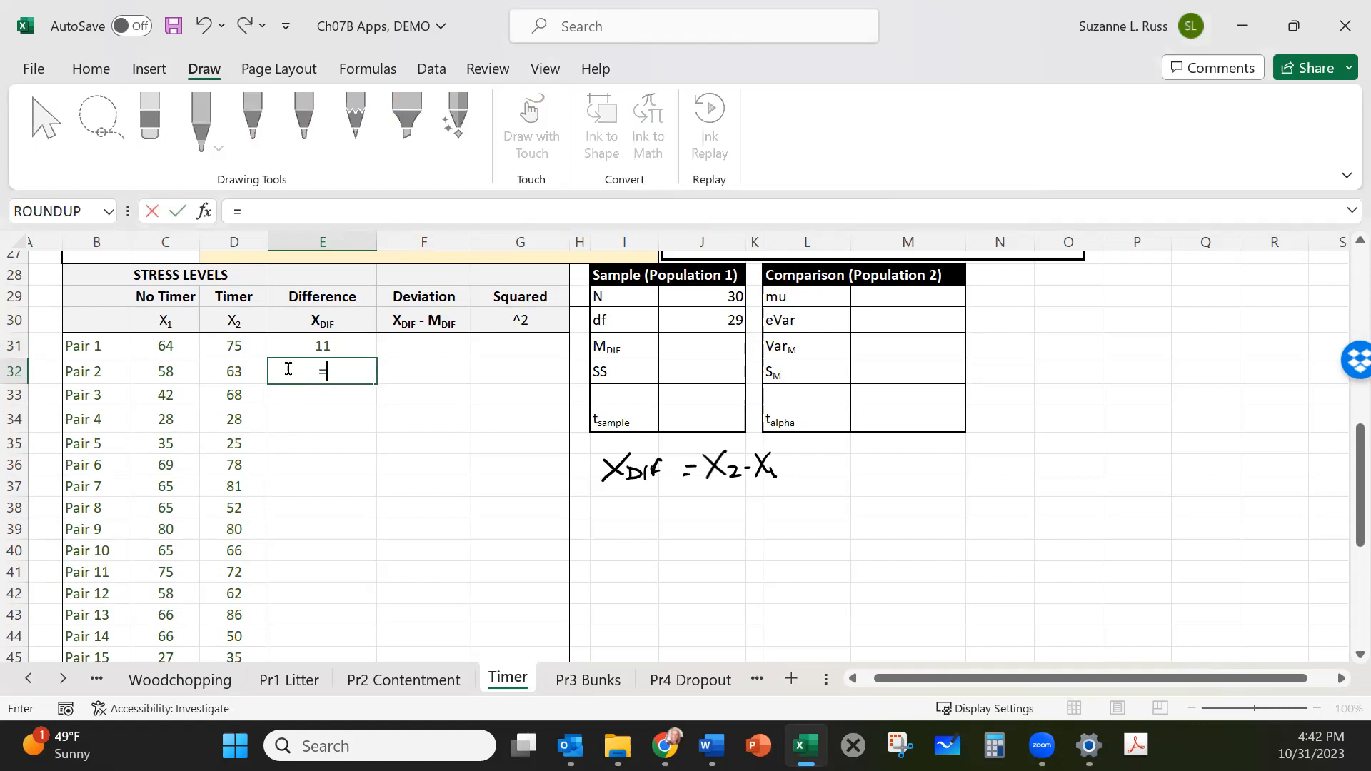
pyautogui.click(229, 369)
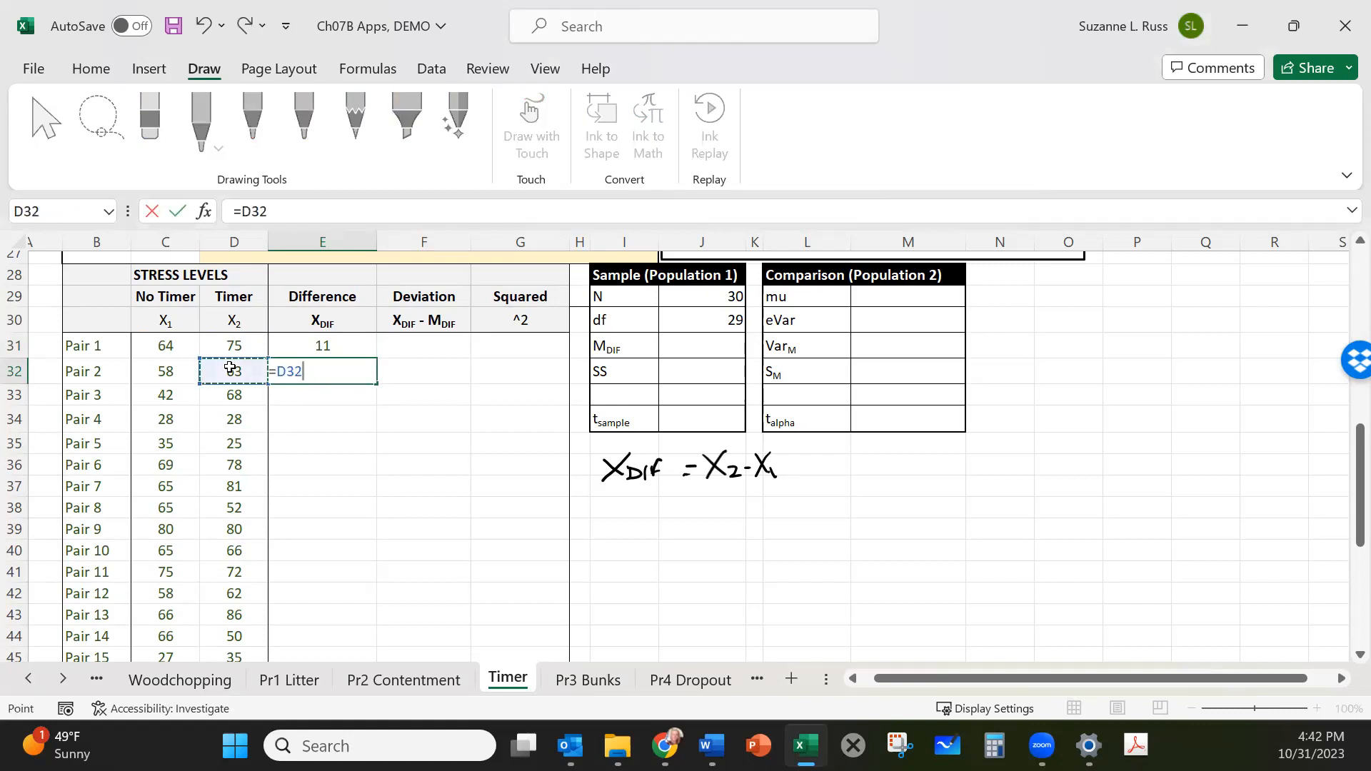
pyautogui.write('-')
pyautogui.click(166, 370)
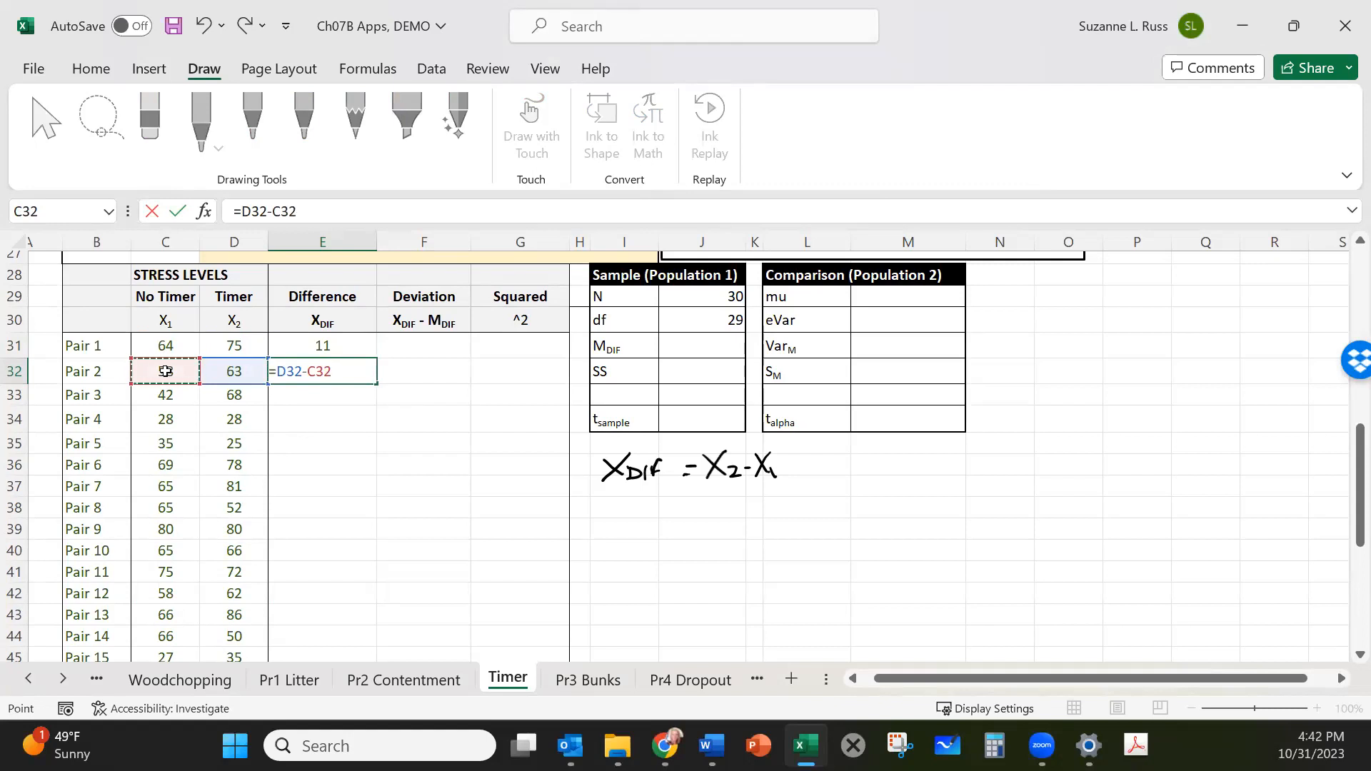
pyautogui.press('Return')
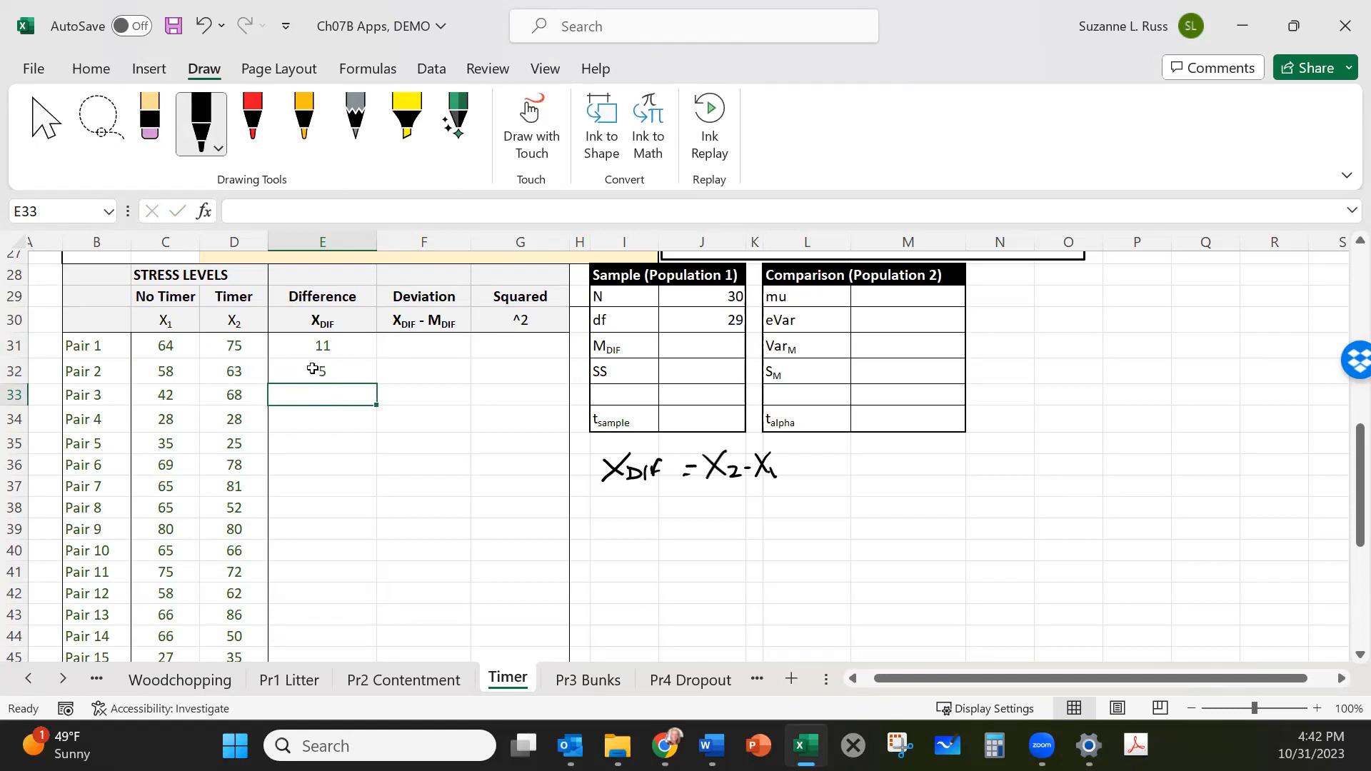
# Examine which cells the Pair 2 difference formula in E32 refers to, leaving the formula as it is.
pyautogui.click(312, 368)
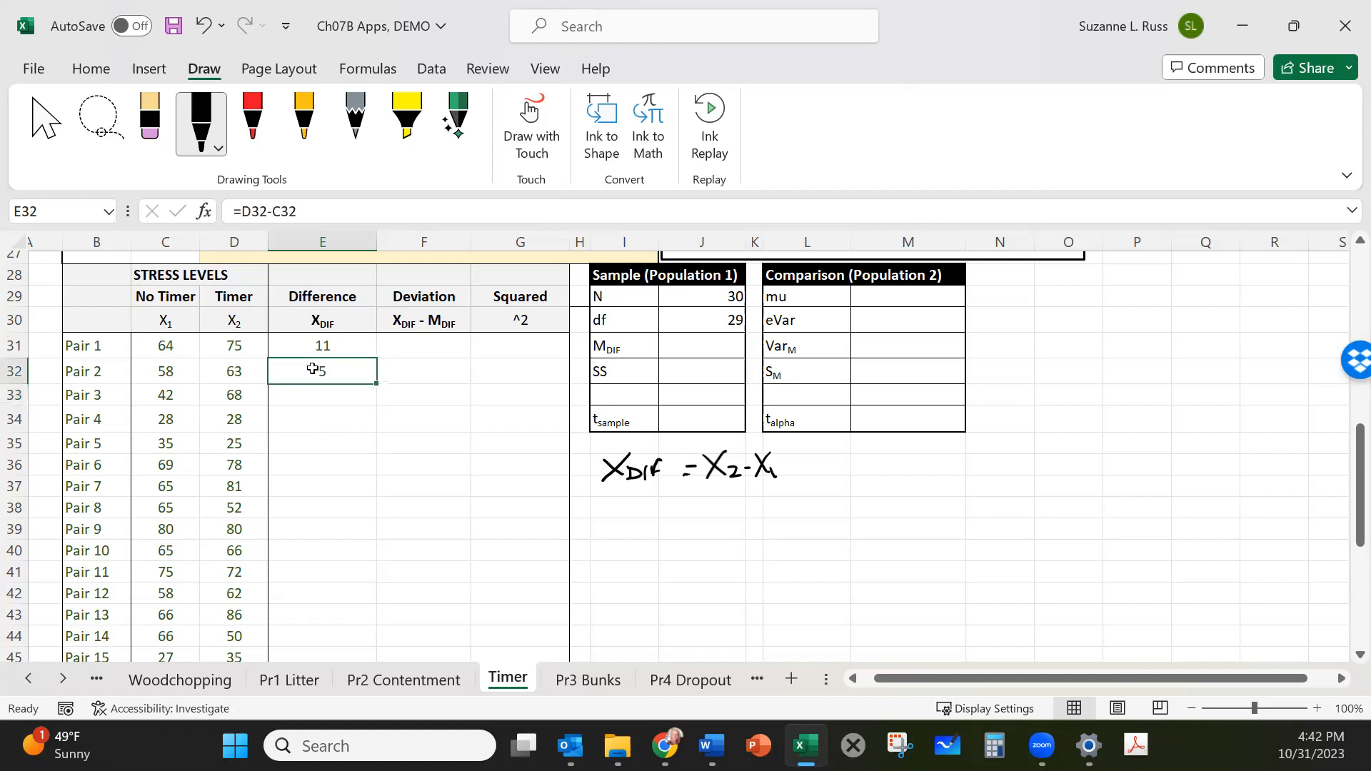
pyautogui.click(348, 211)
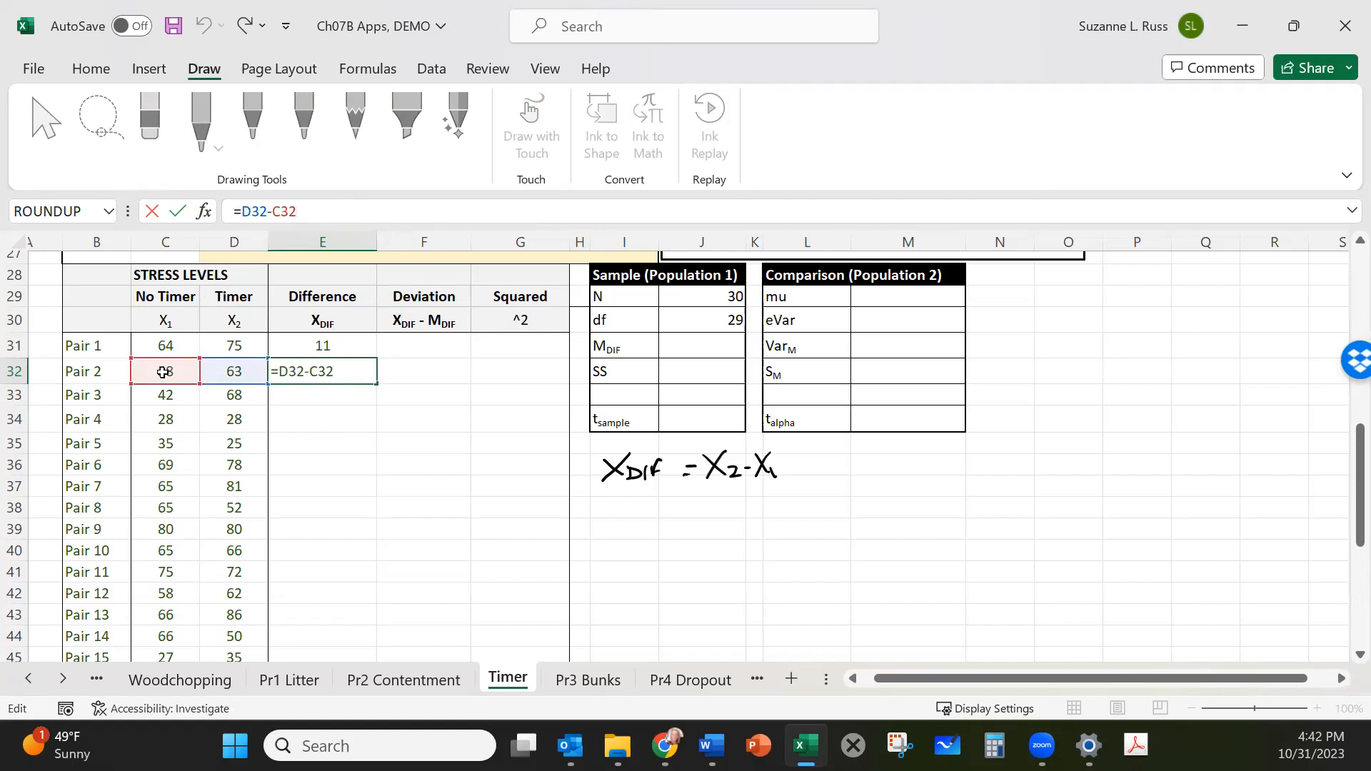
pyautogui.press('Return')
# Copy the difference formula from cell E32 into E33:E60 for Pairs 3 to 30 and review the filled column.
pyautogui.click(289, 372)
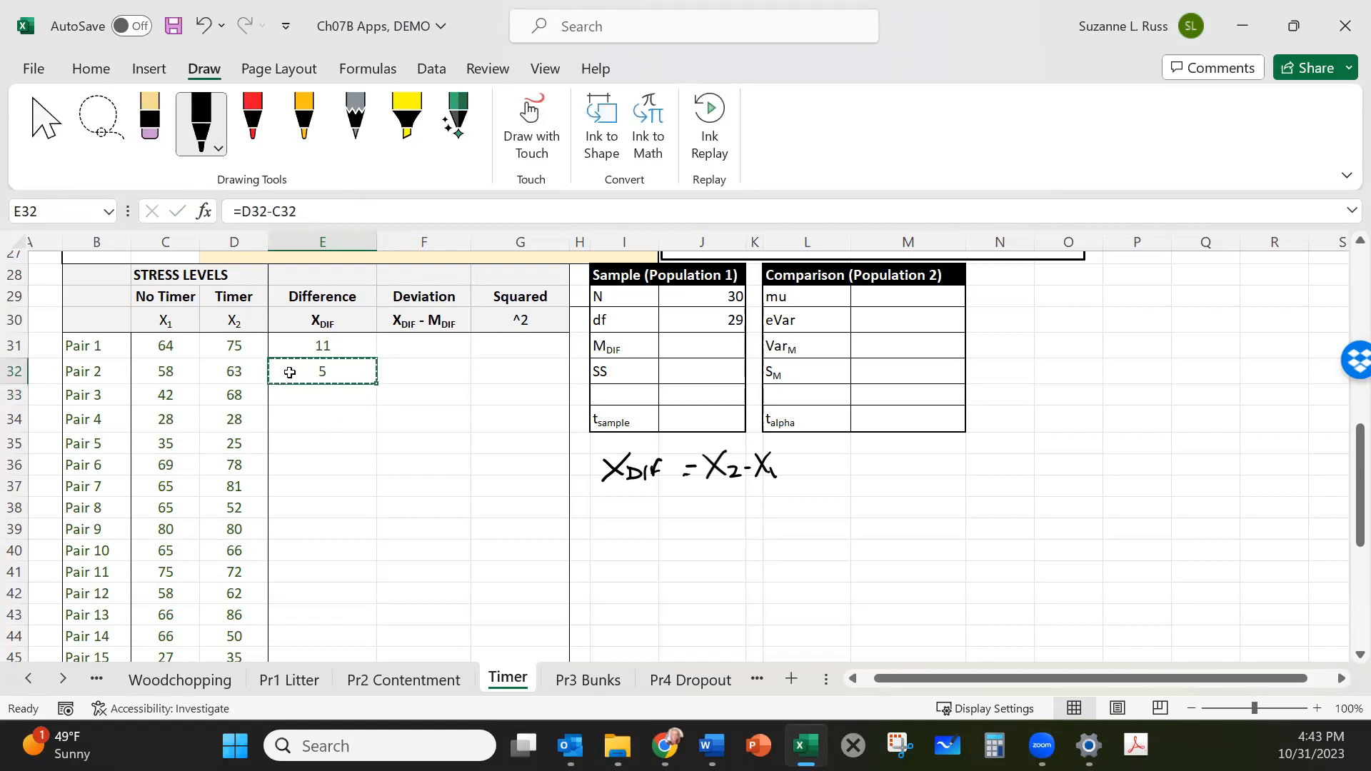
pyautogui.hotkey('ctrl', 'c')
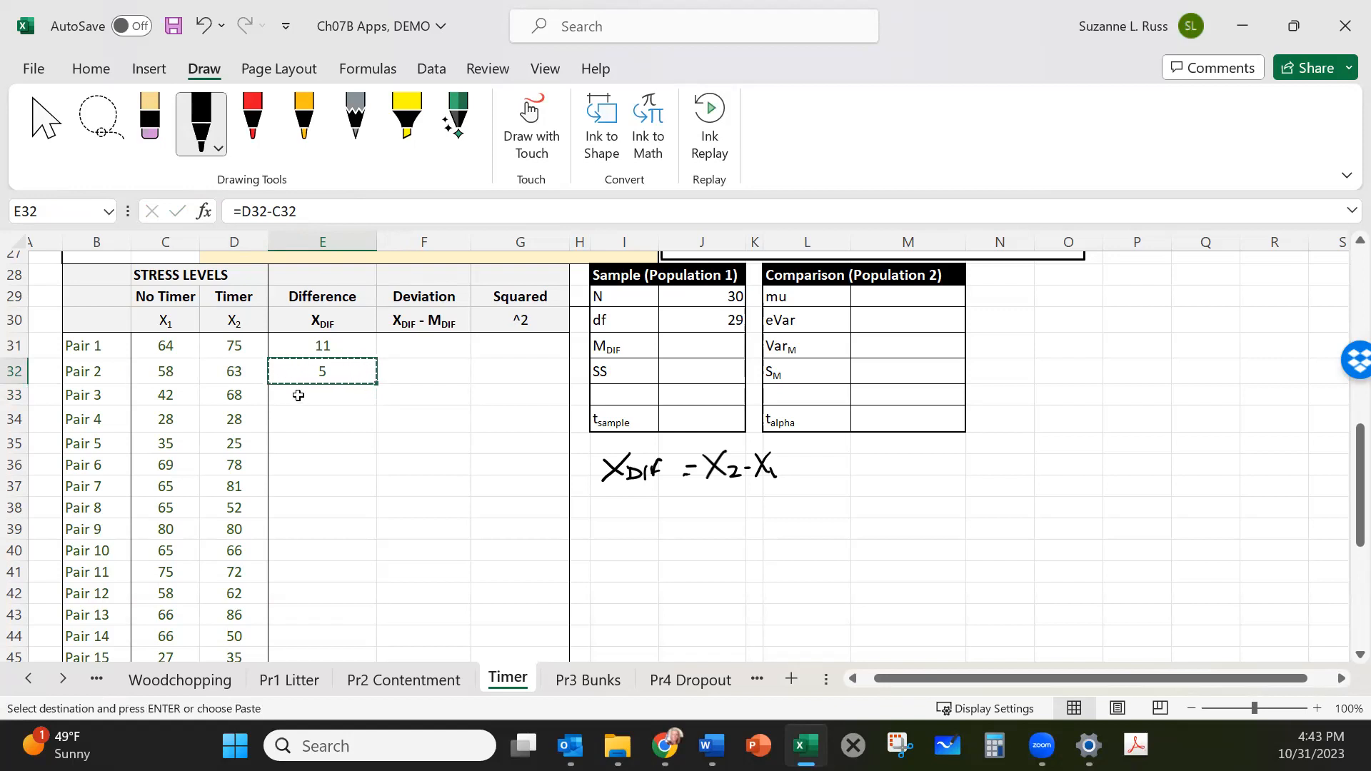
pyautogui.click(299, 396)
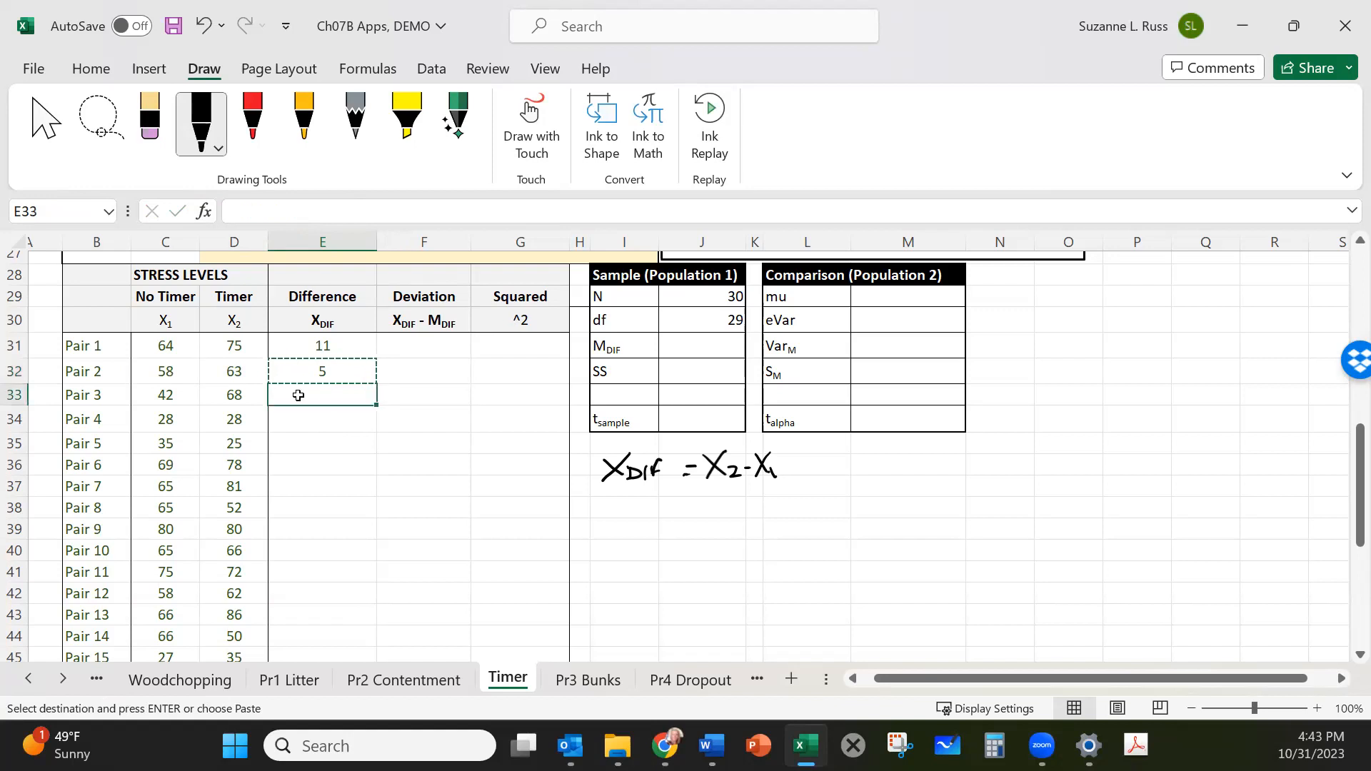
pyautogui.moveTo(298, 396); pyautogui.dragTo(323, 634)
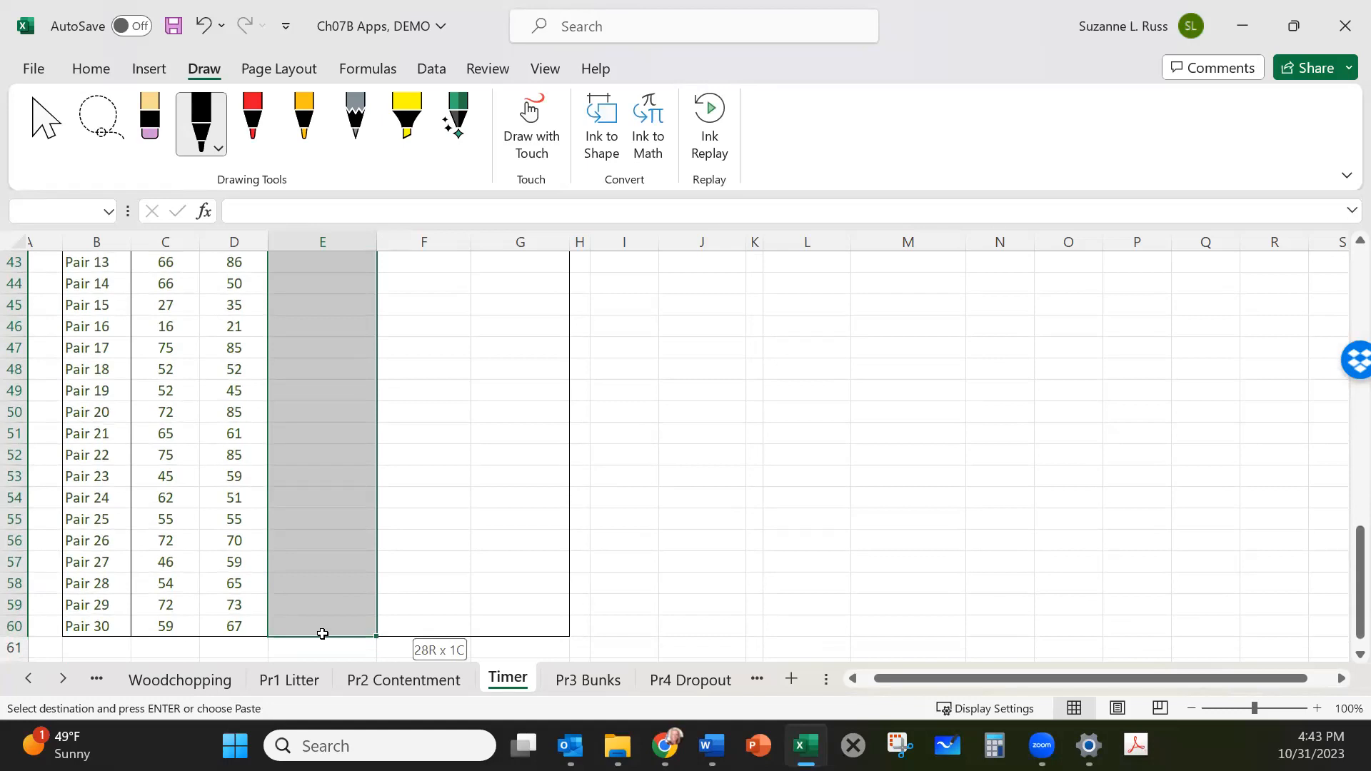
pyautogui.moveTo(323, 634); pyautogui.dragTo(323, 634)
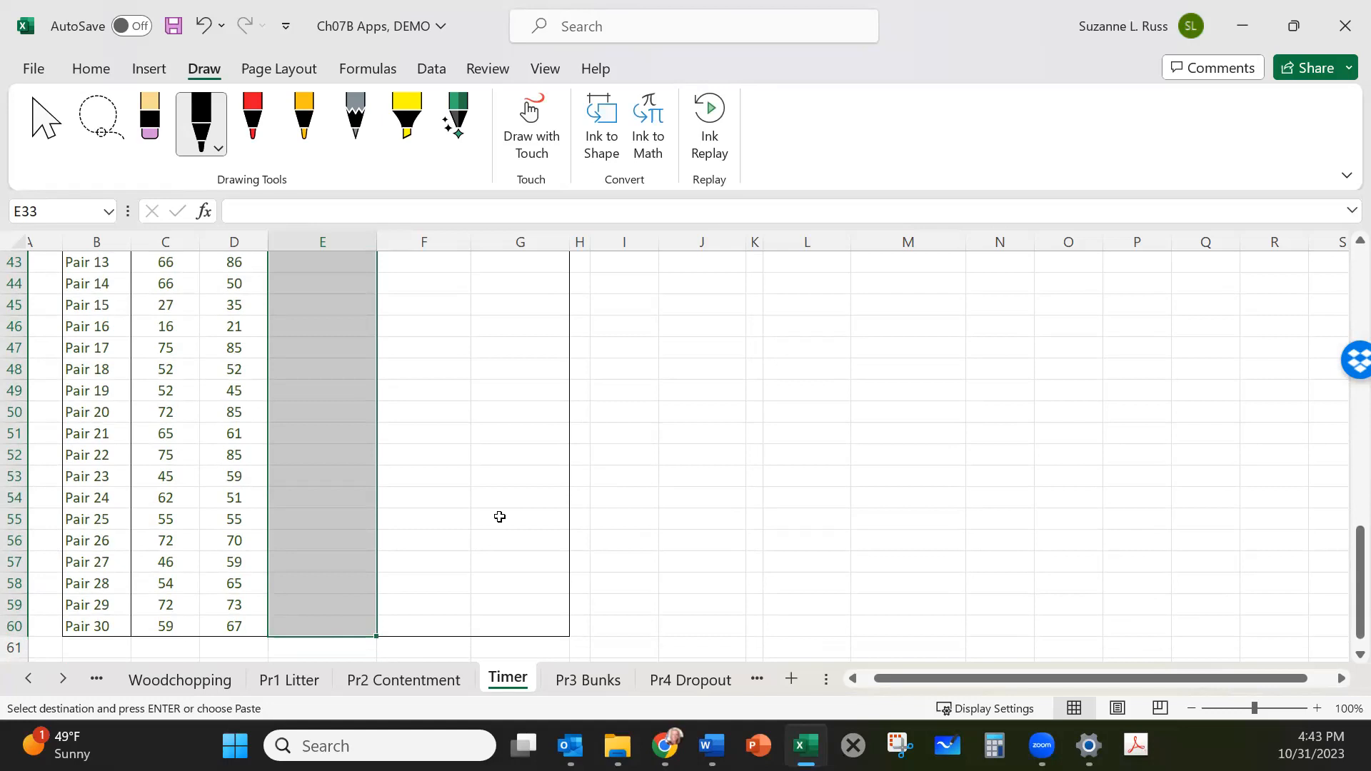
pyautogui.hotkey('ctrl', 'v')
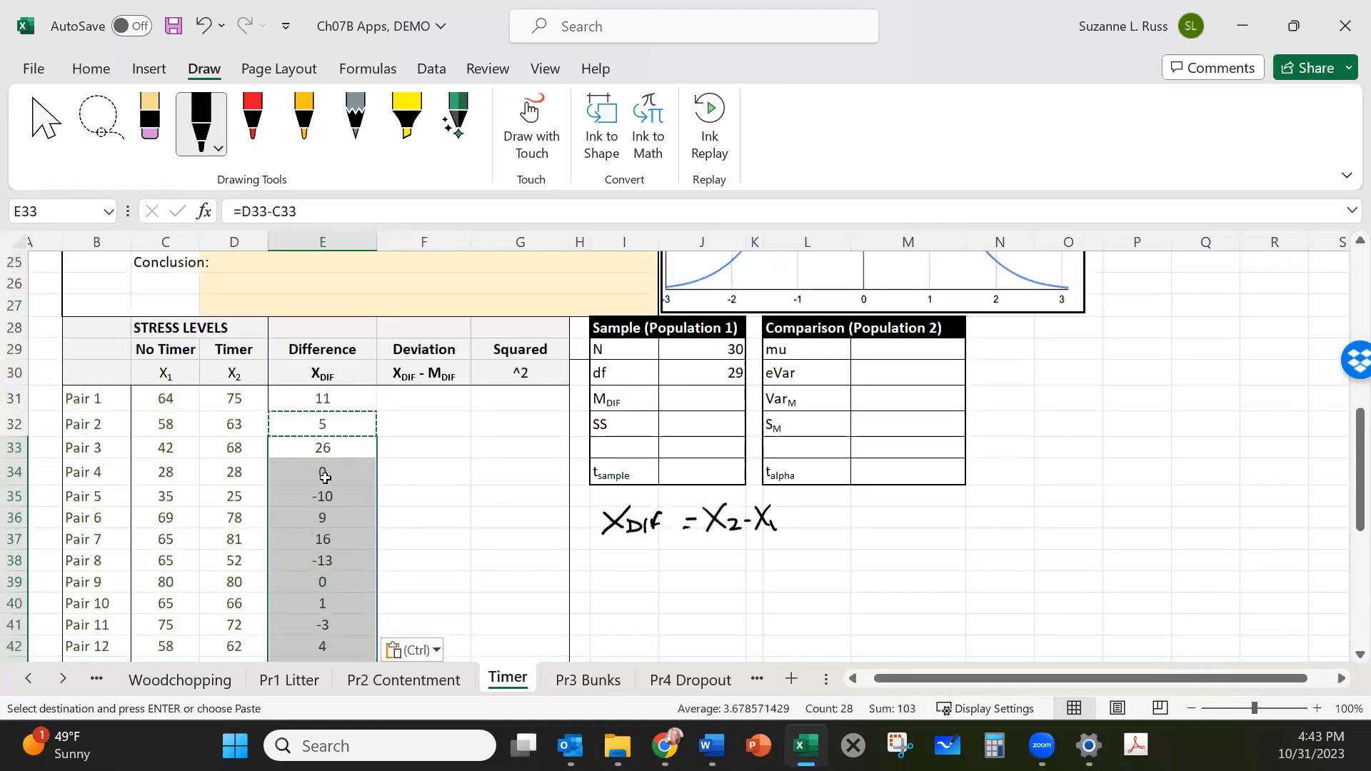
pyautogui.scroll(-2, 325, 477)
pyautogui.scroll(-1, 325, 477)
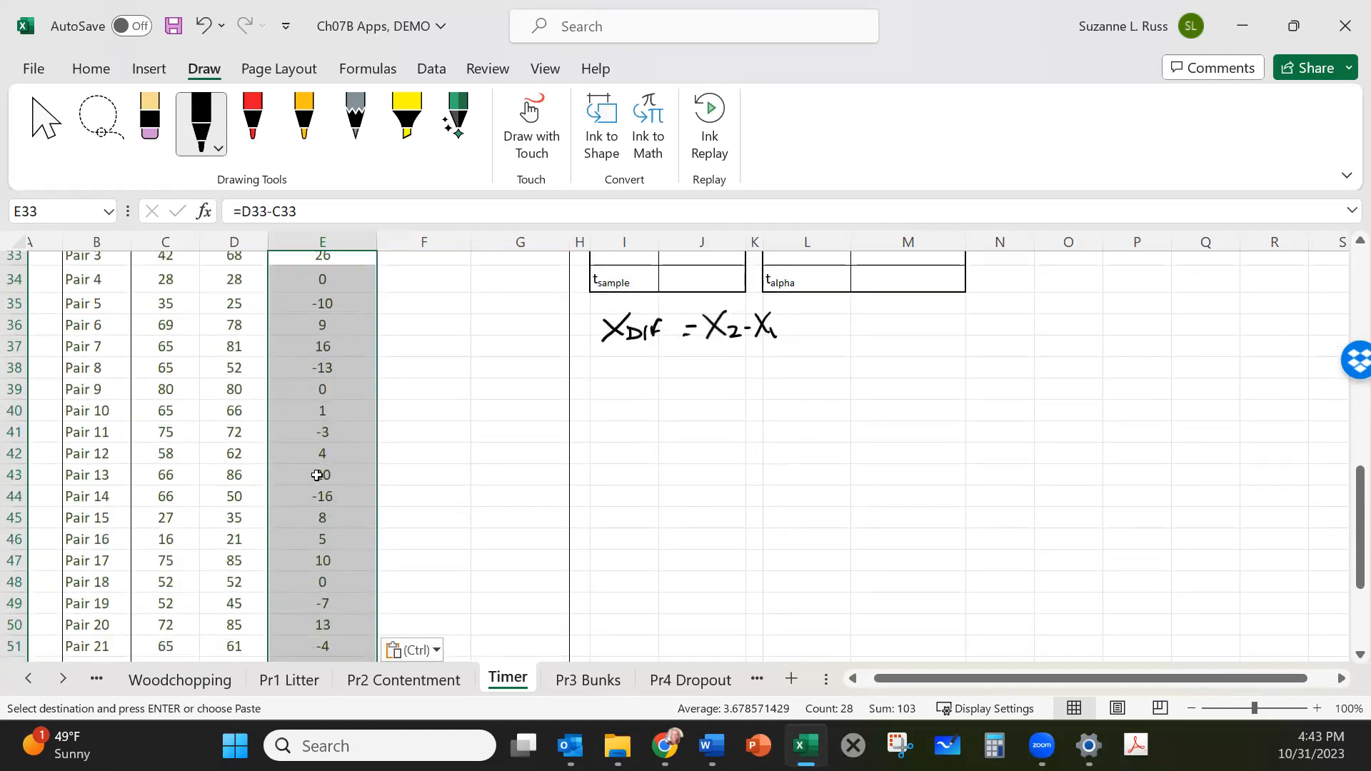
# Examine which cells the Pair 13 difference formula in E43 refers to, leaving the formula as it is.
pyautogui.click(317, 475)
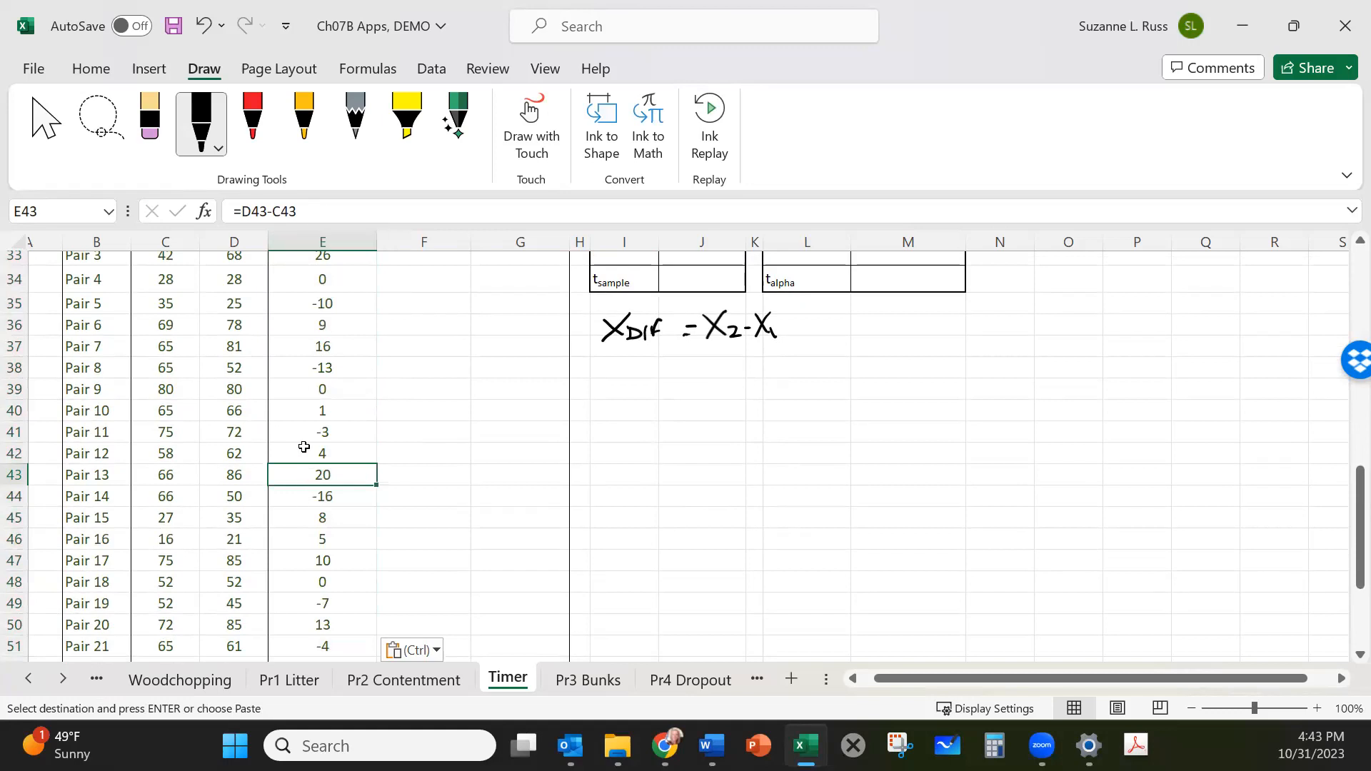
pyautogui.click(315, 210)
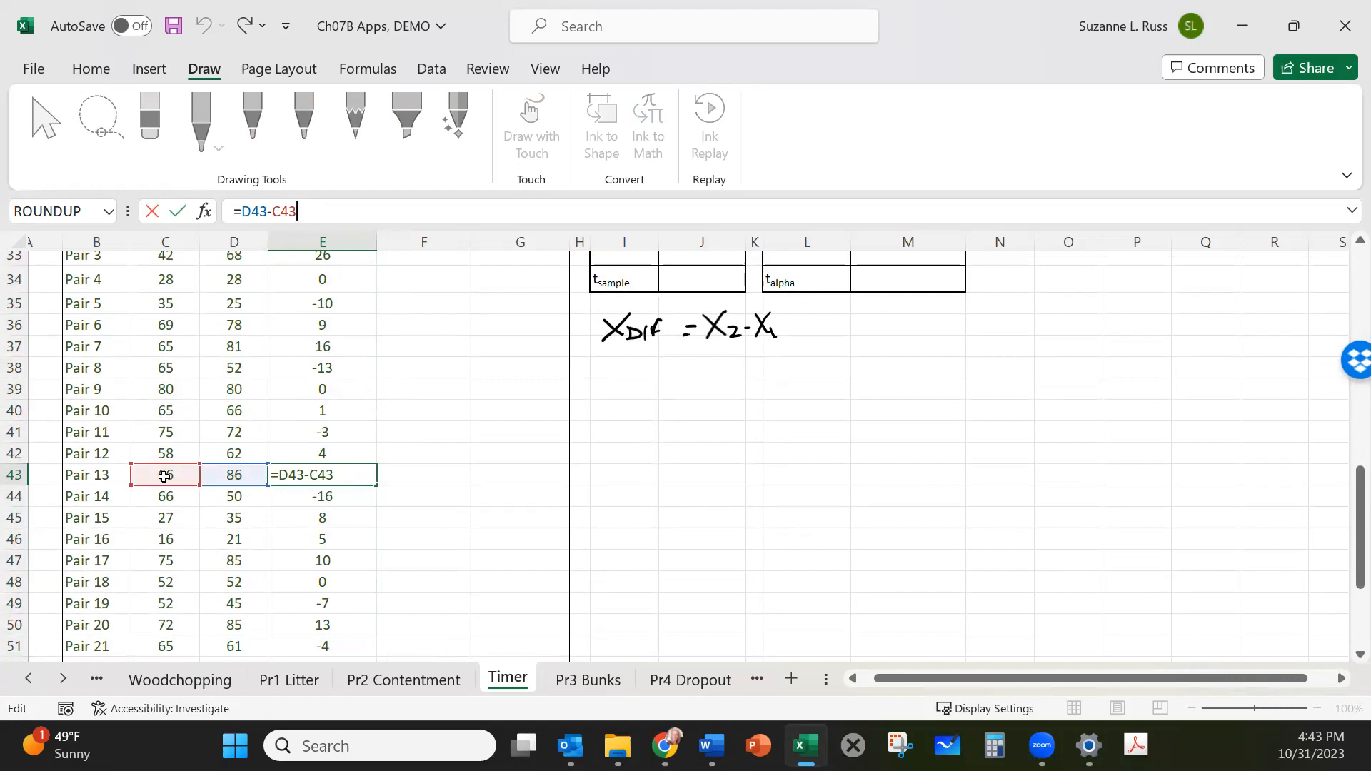
pyautogui.press('Return')
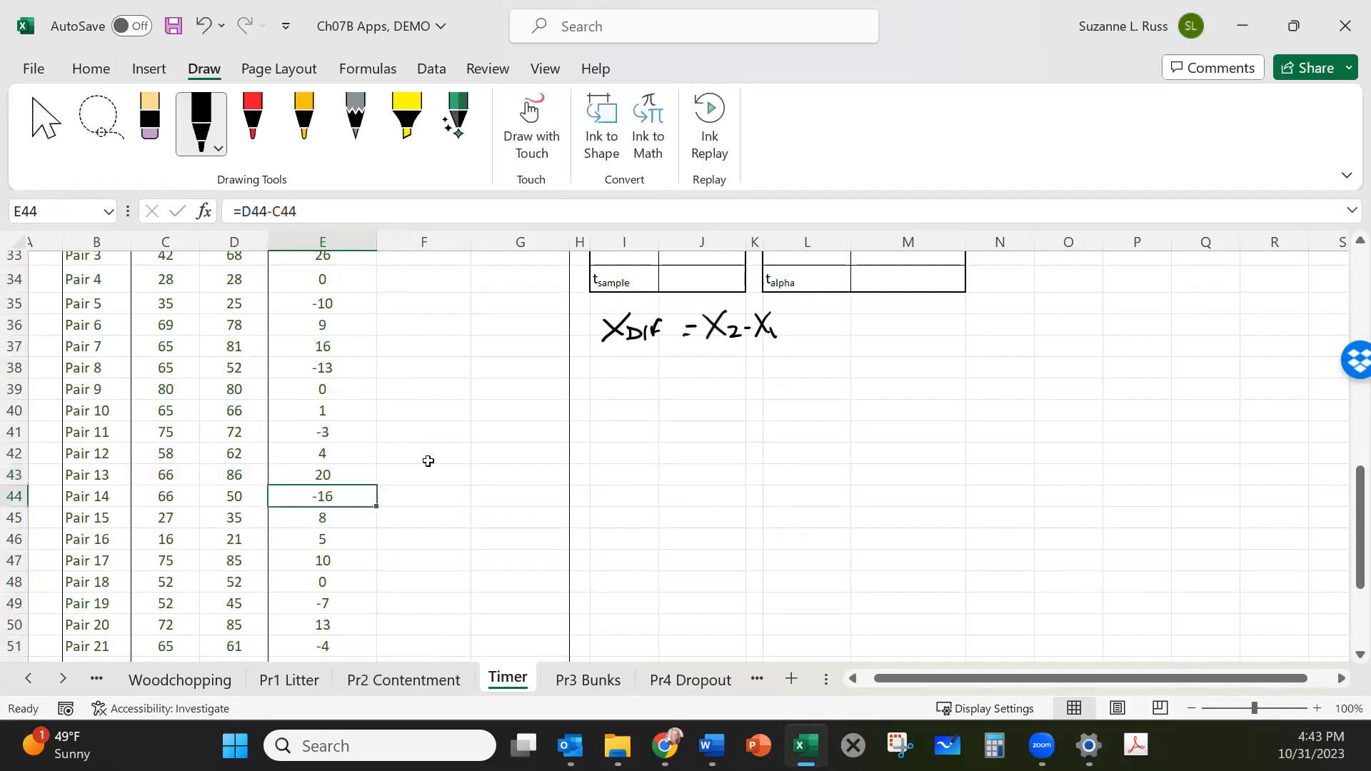
# Ink a large X across the No Timer and Timer score columns and an arrow pointing down at the Difference heading.
pyautogui.scroll(3, 429, 461)
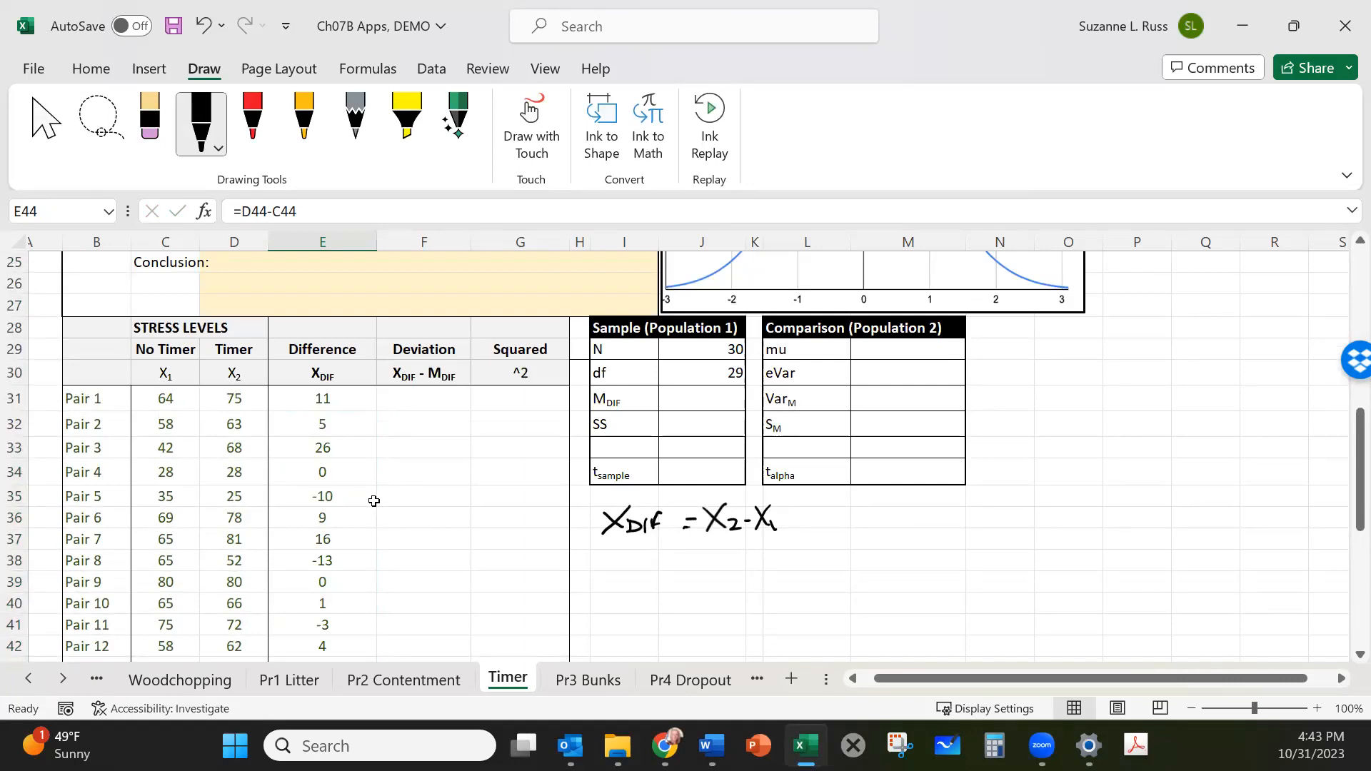
pyautogui.moveTo(265, 390); pyautogui.dragTo(143, 648)
pyautogui.moveTo(134, 388); pyautogui.dragTo(271, 658)
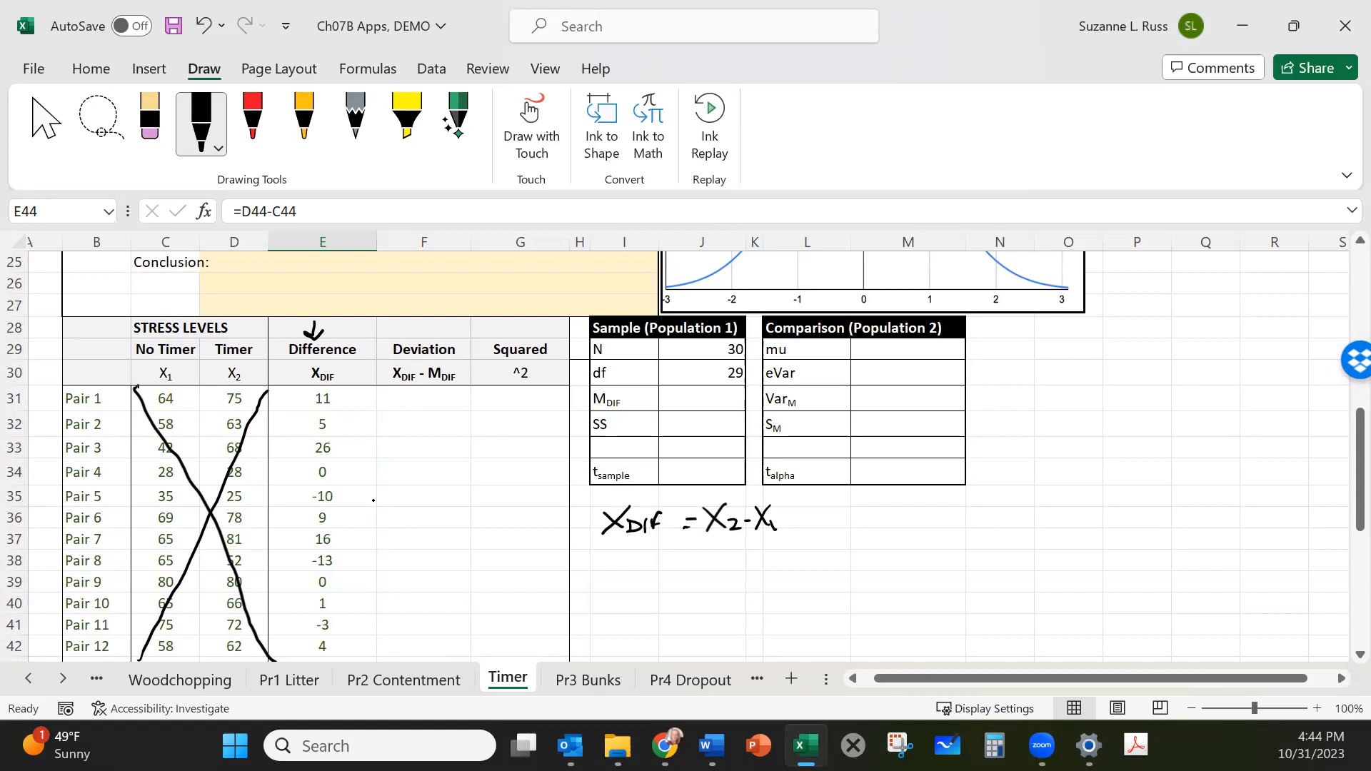
# Calculate the mean of the difference scores in cell J31 with an AVERAGE formula over E31:E60.
pyautogui.click(688, 397)
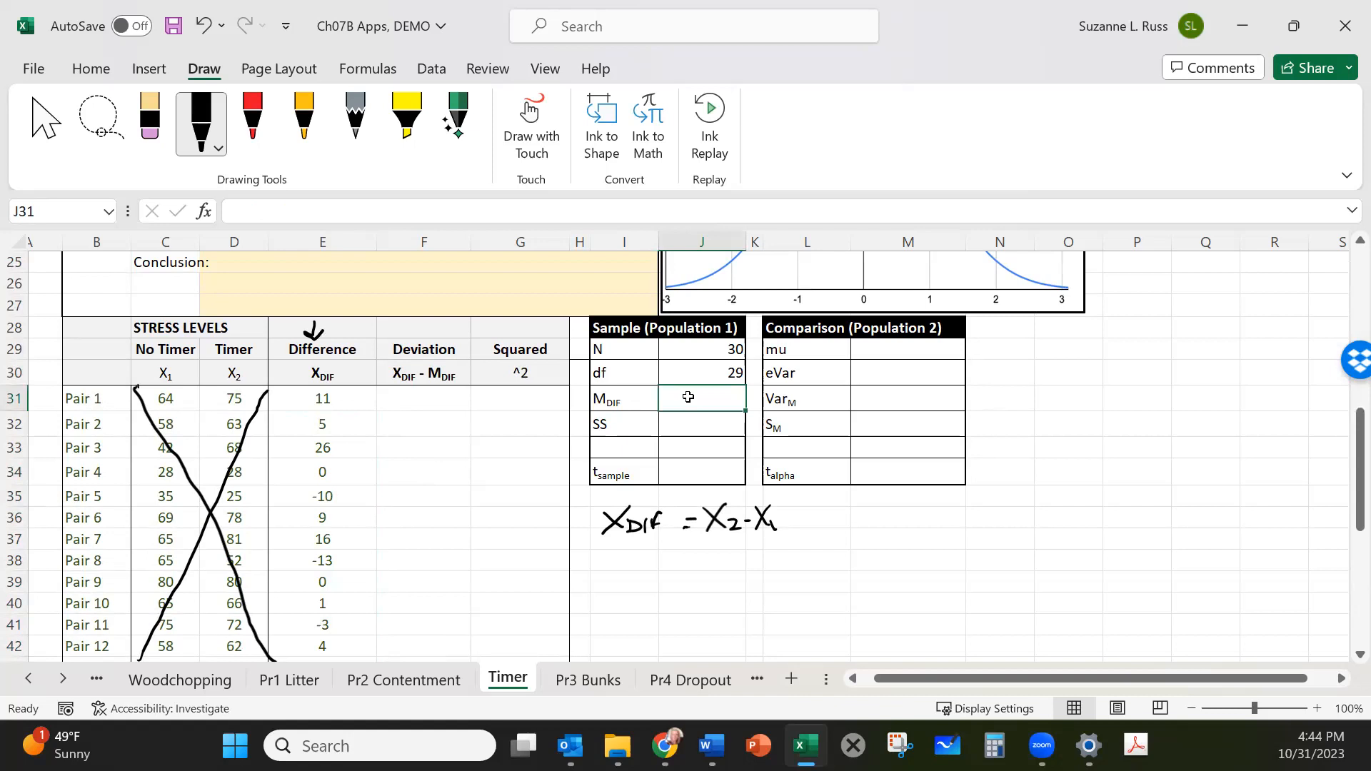
pyautogui.write('=')
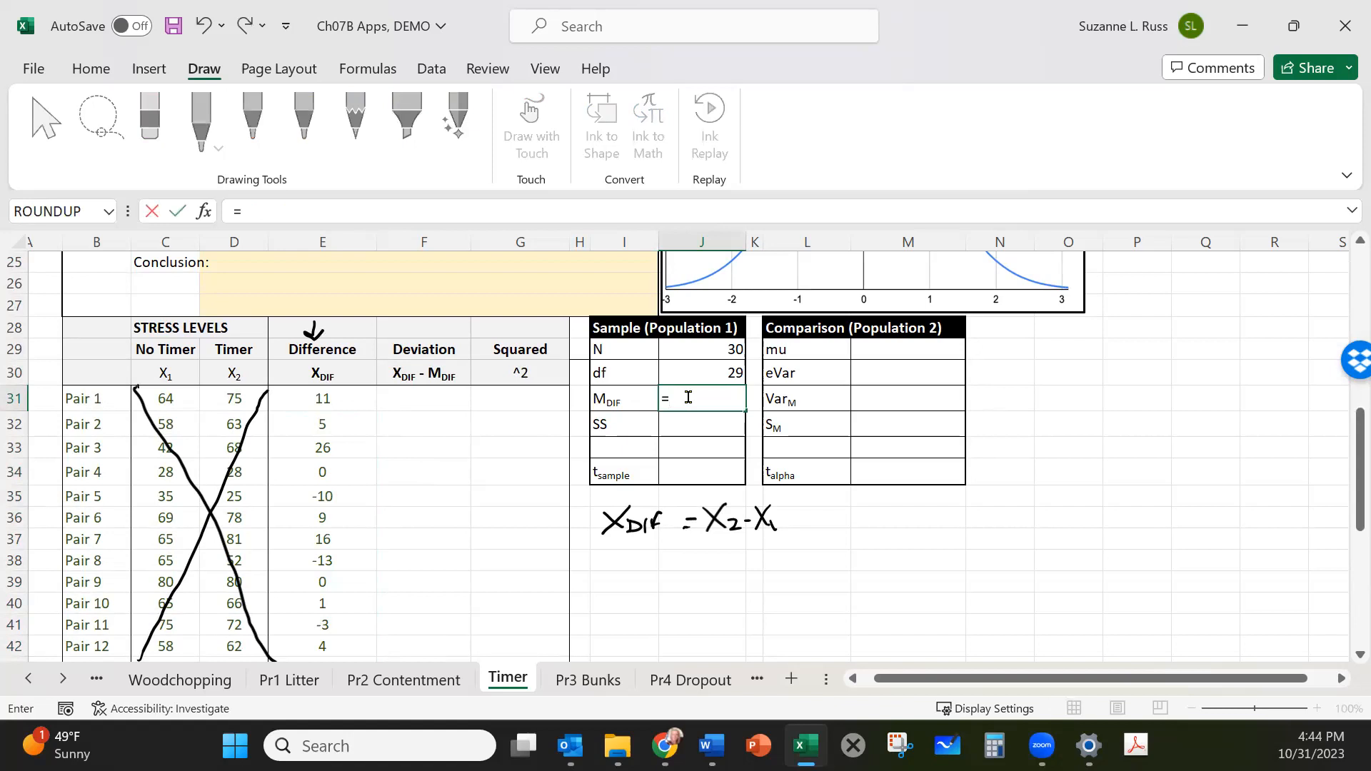
pyautogui.write('AVERAGE')
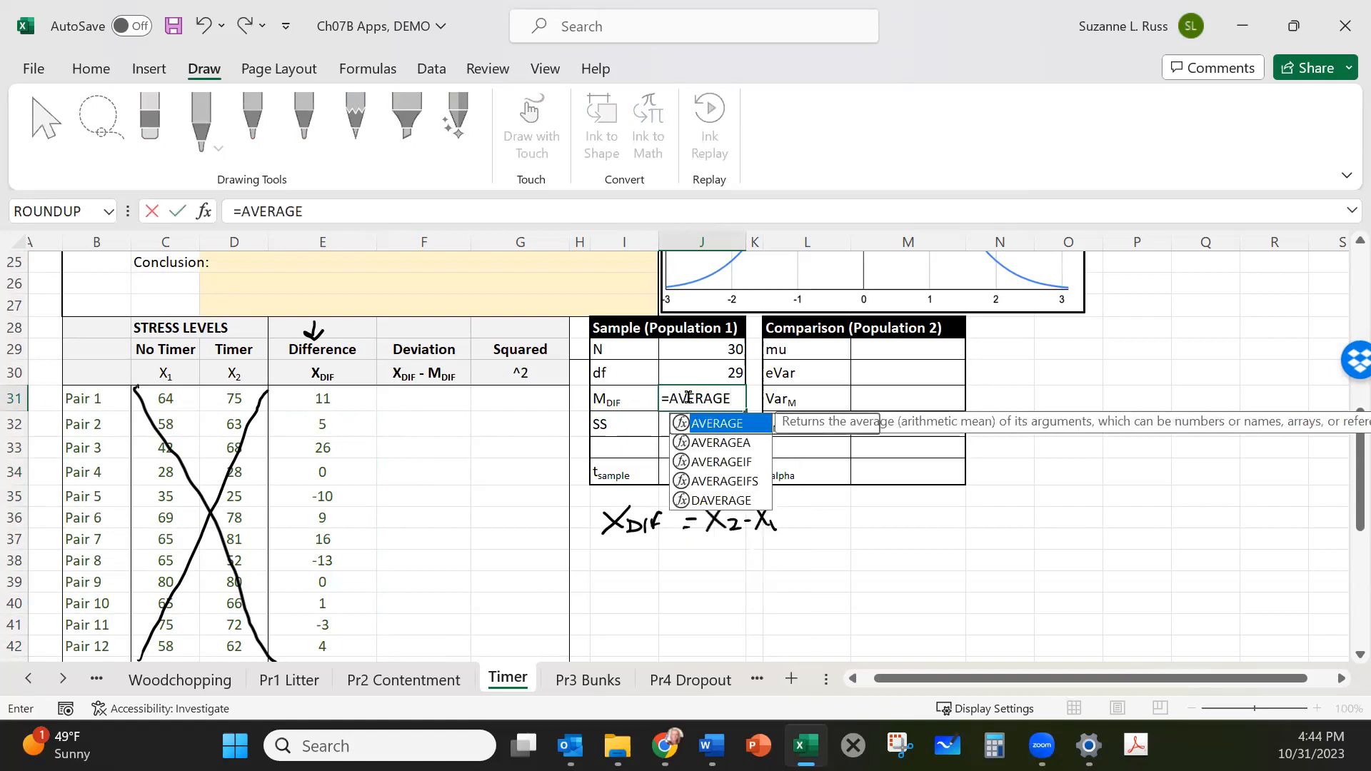
pyautogui.write('(')
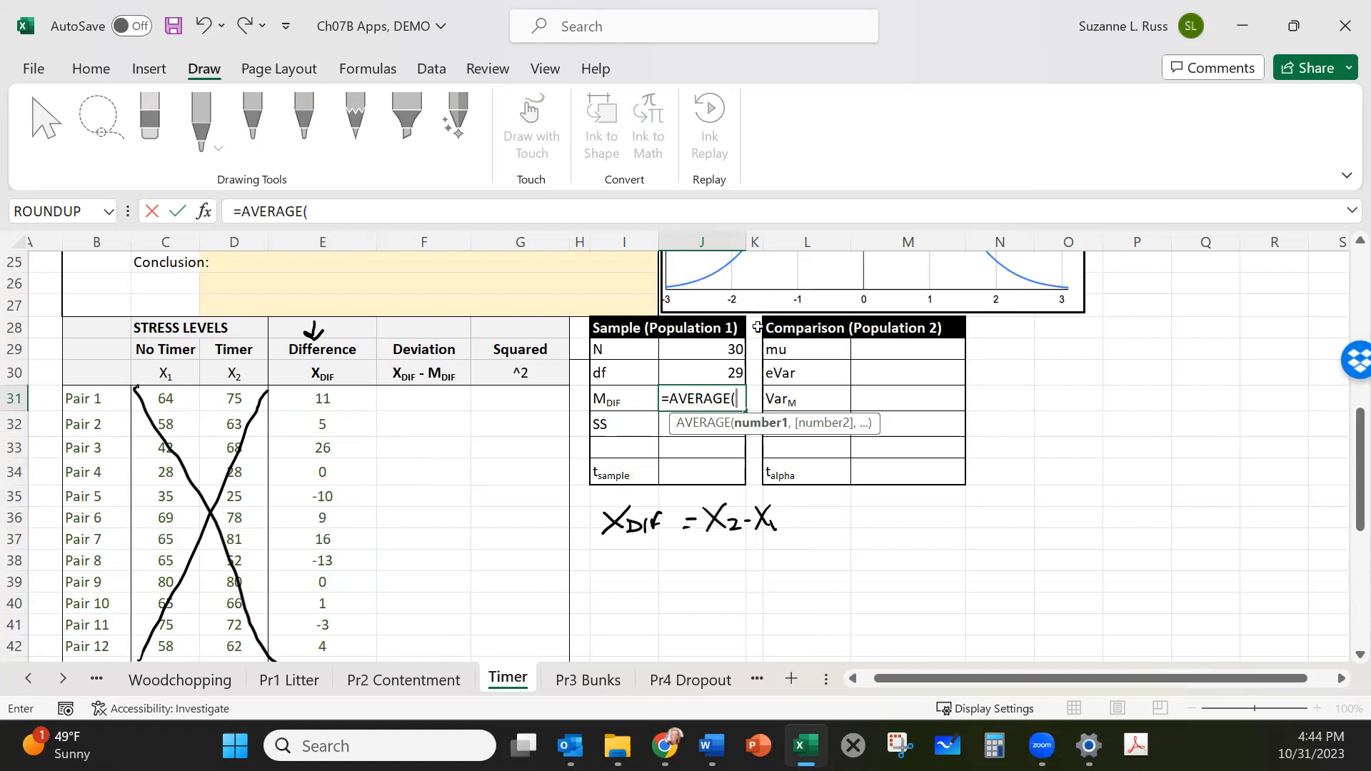
pyautogui.click(303, 398)
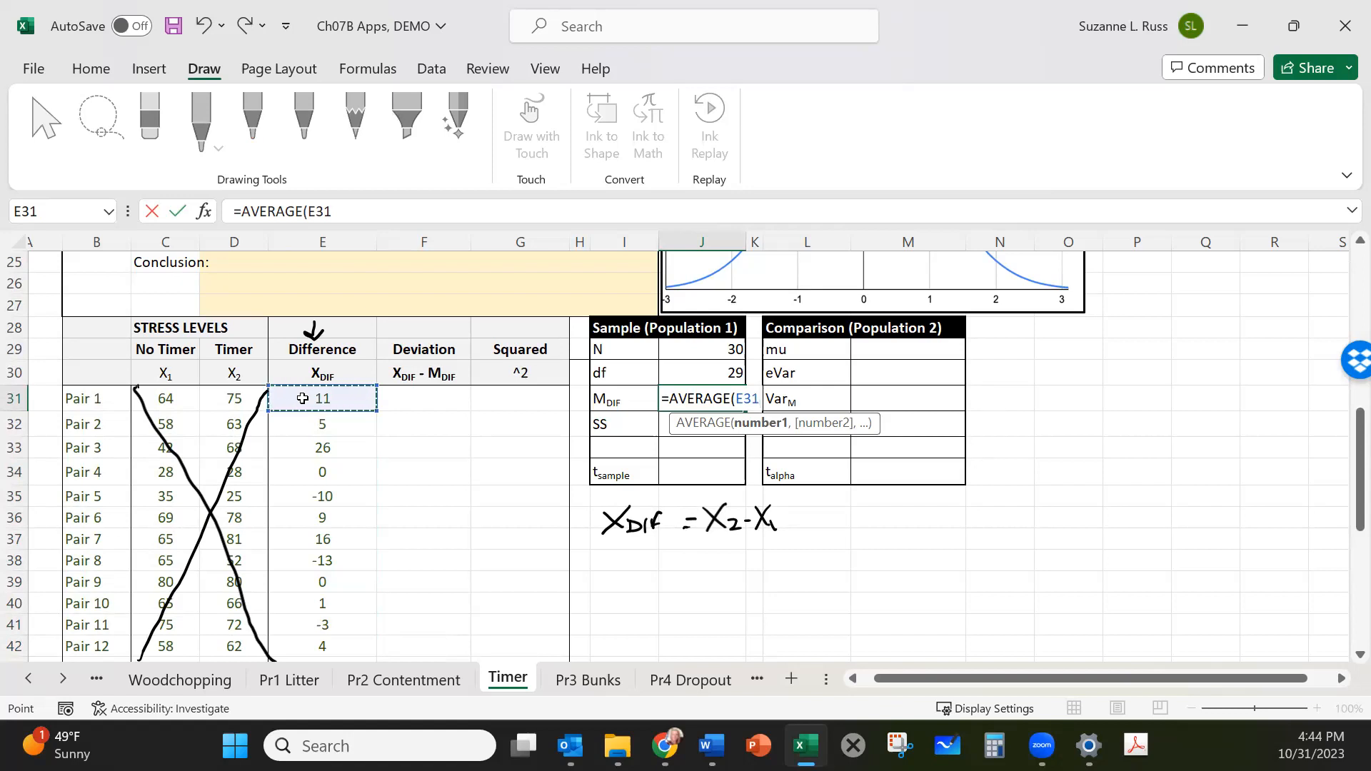
pyautogui.hotkey('ctrl', 'shift', 'Down')
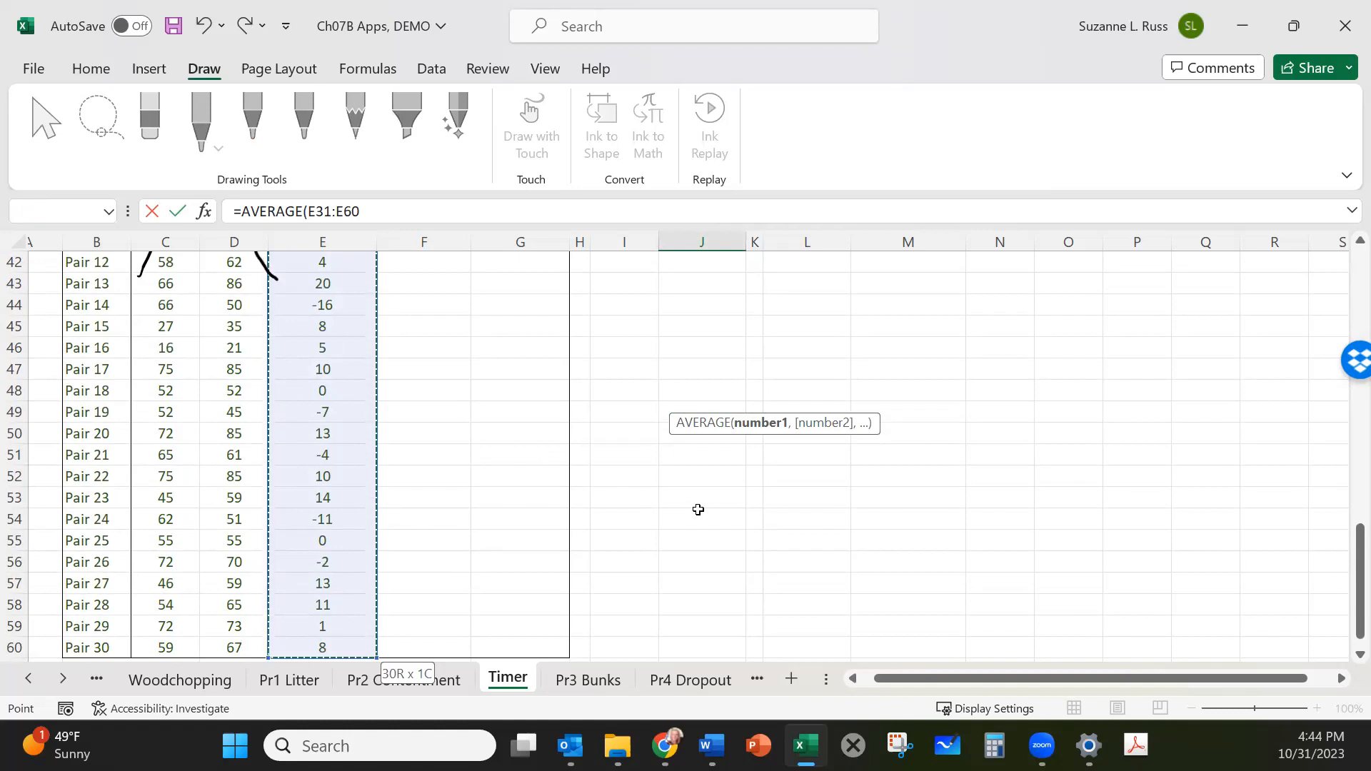
pyautogui.press('Escape')
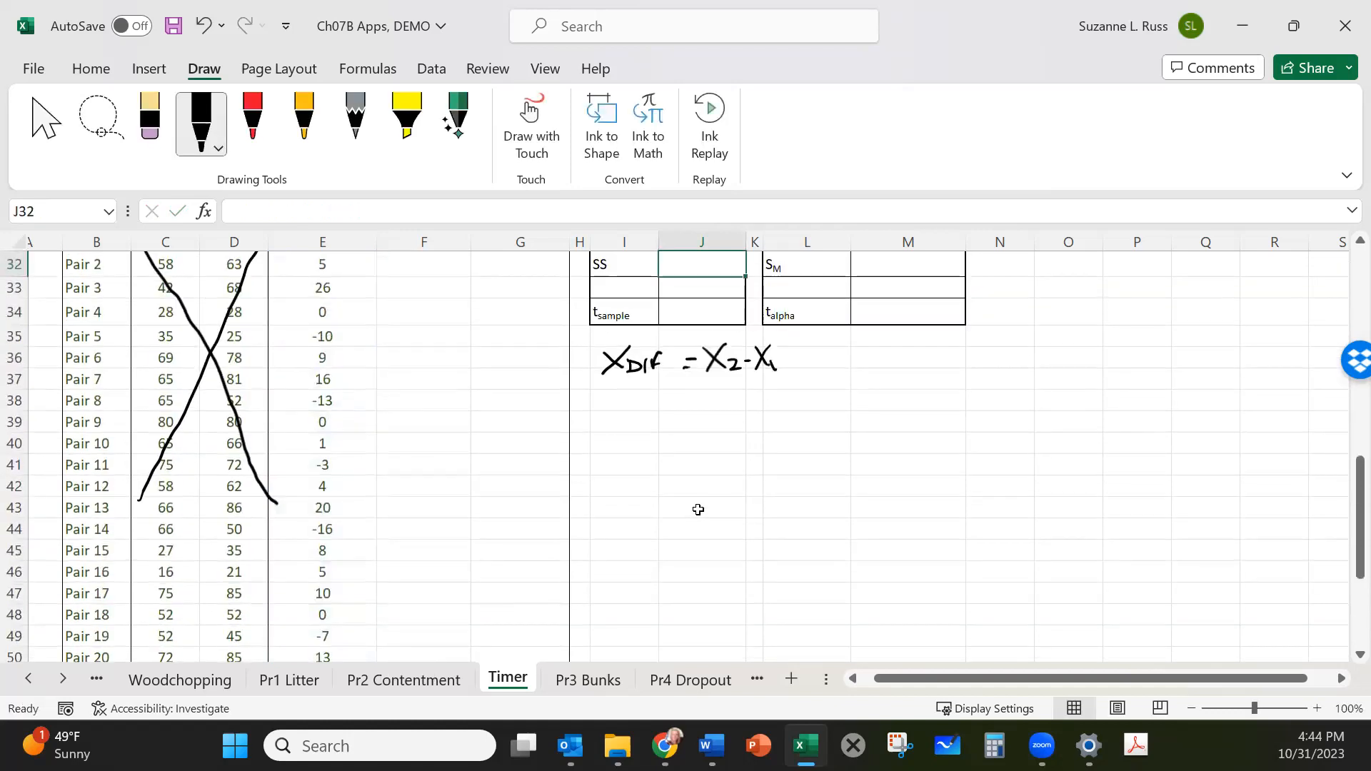
# Calculate the Pair 1 deviation in cell F31 with the formula =E31-J31.
pyautogui.scroll(2, 698, 509)
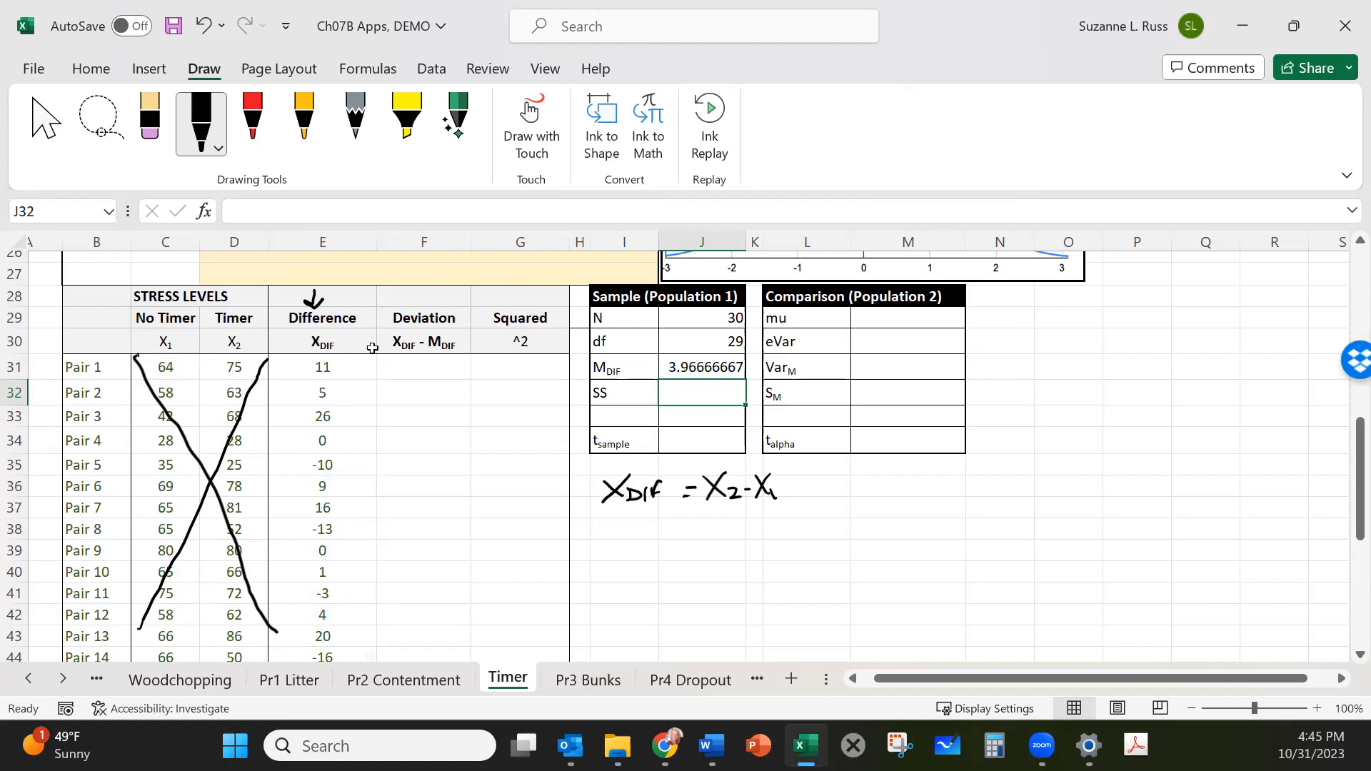
pyautogui.click(423, 370)
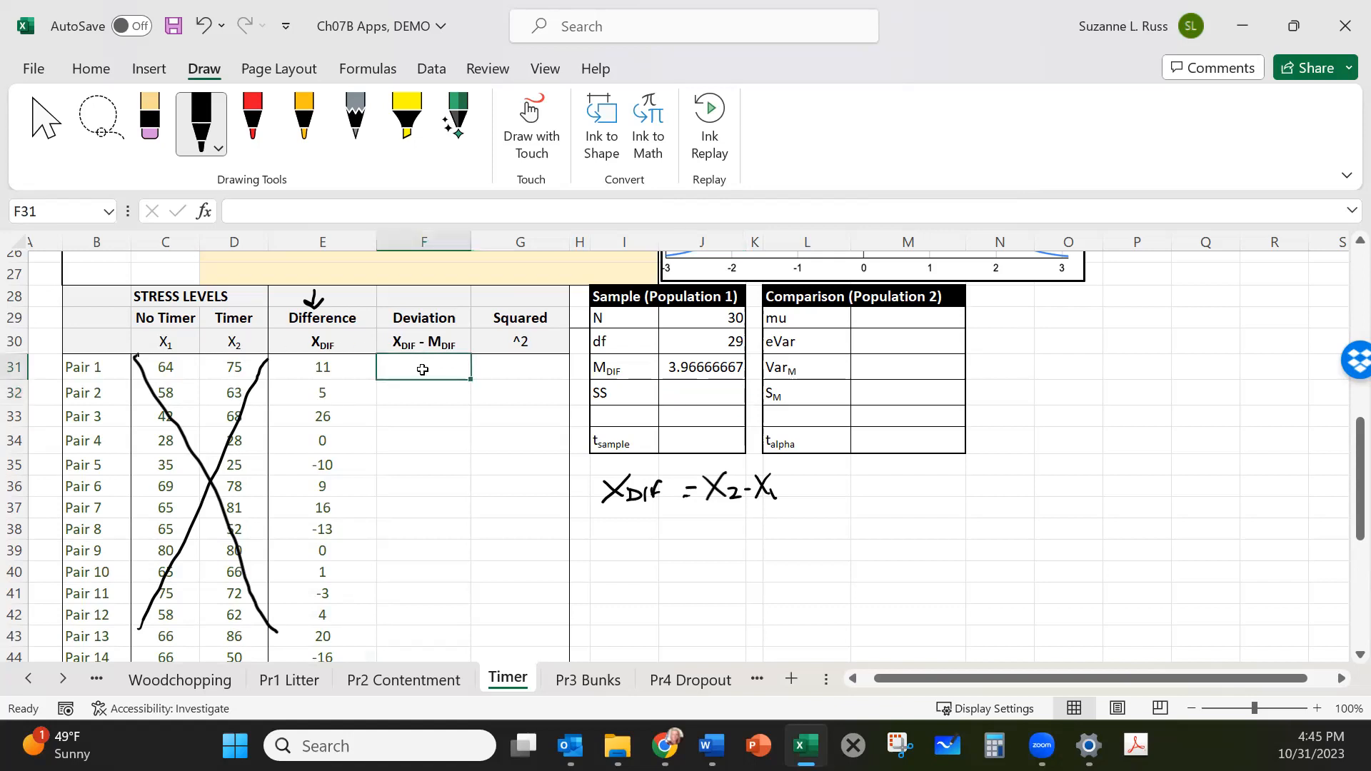
pyautogui.write('=')
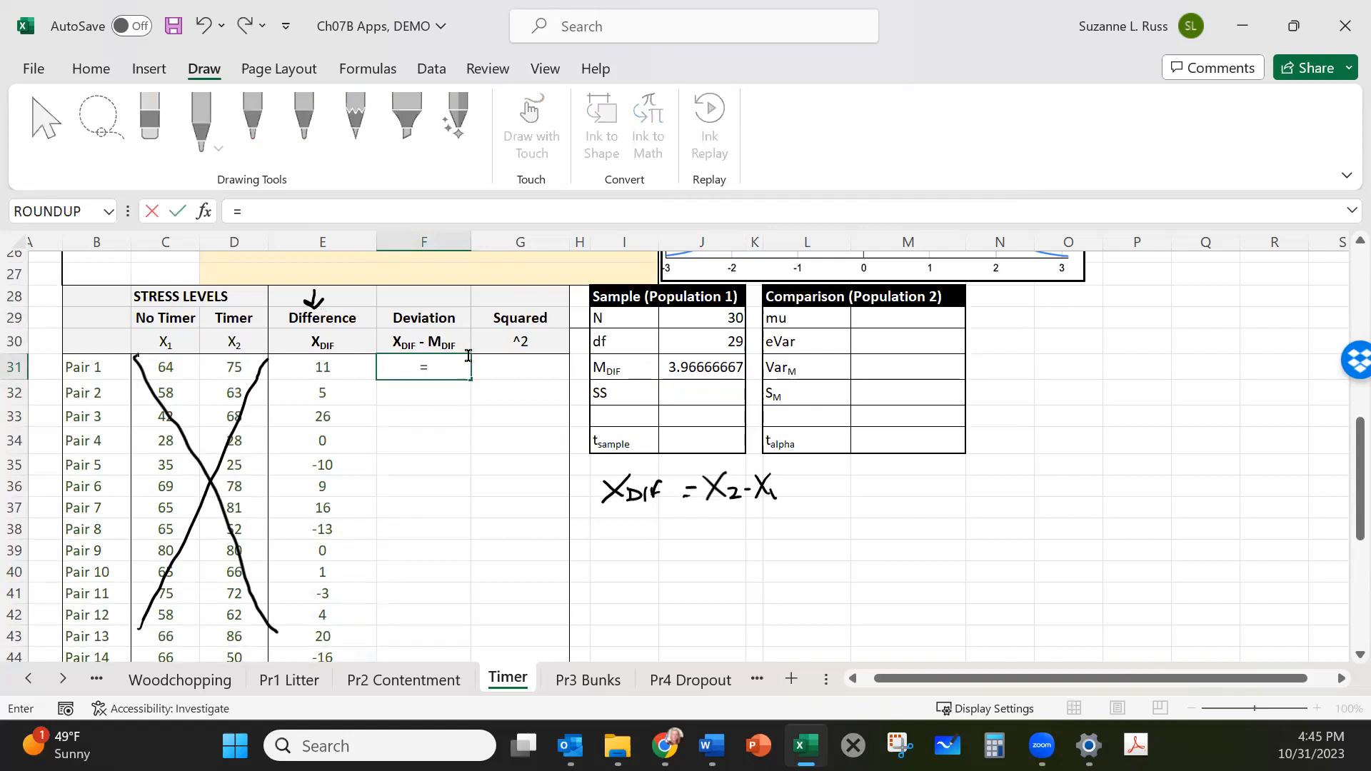
pyautogui.click(335, 367)
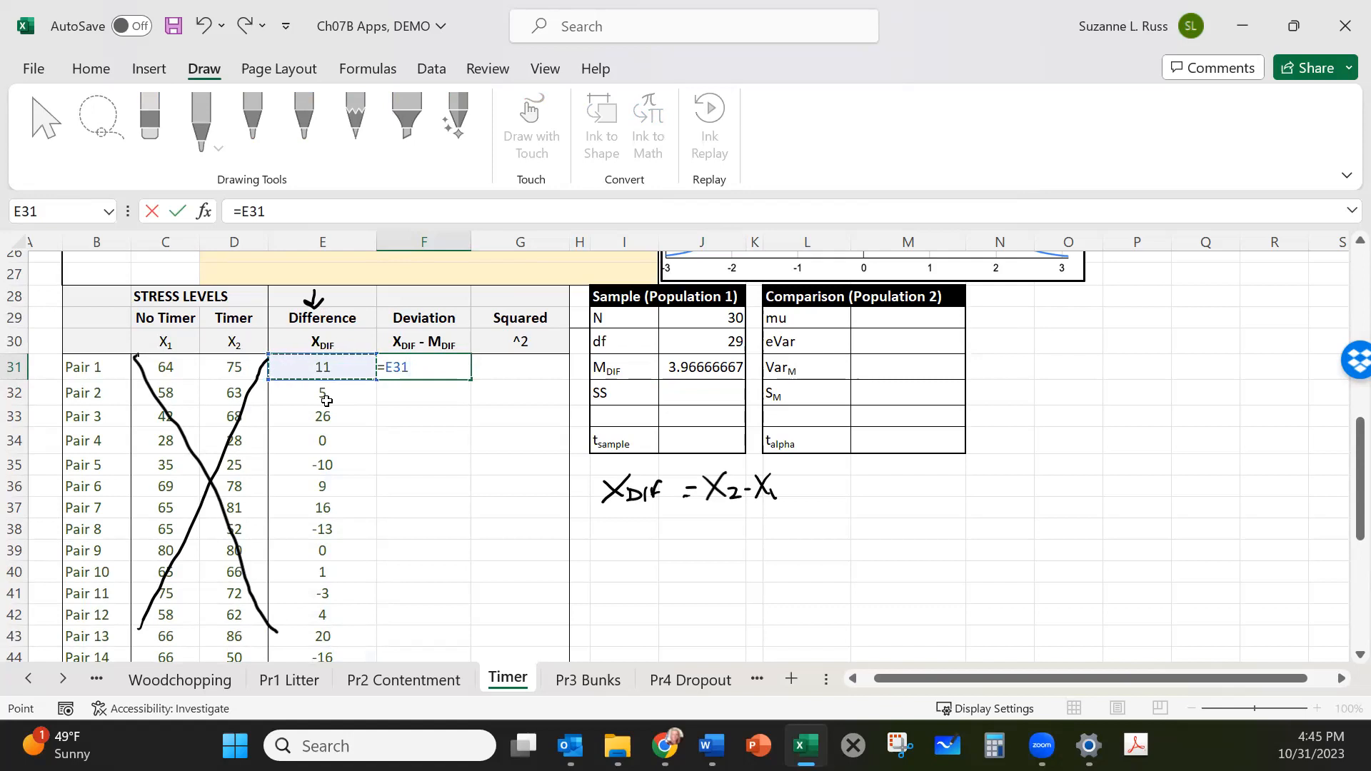
pyautogui.write('-')
pyautogui.click(677, 367)
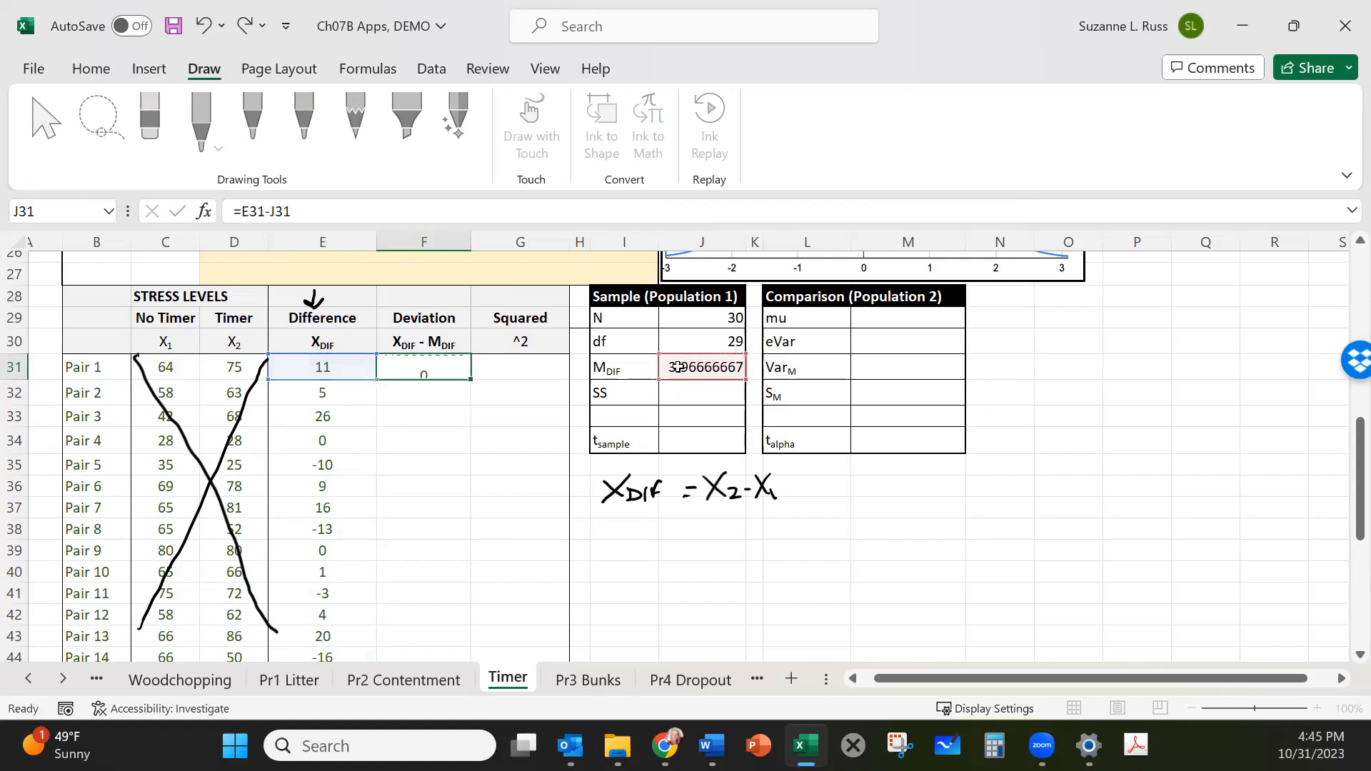
pyautogui.press('Return')
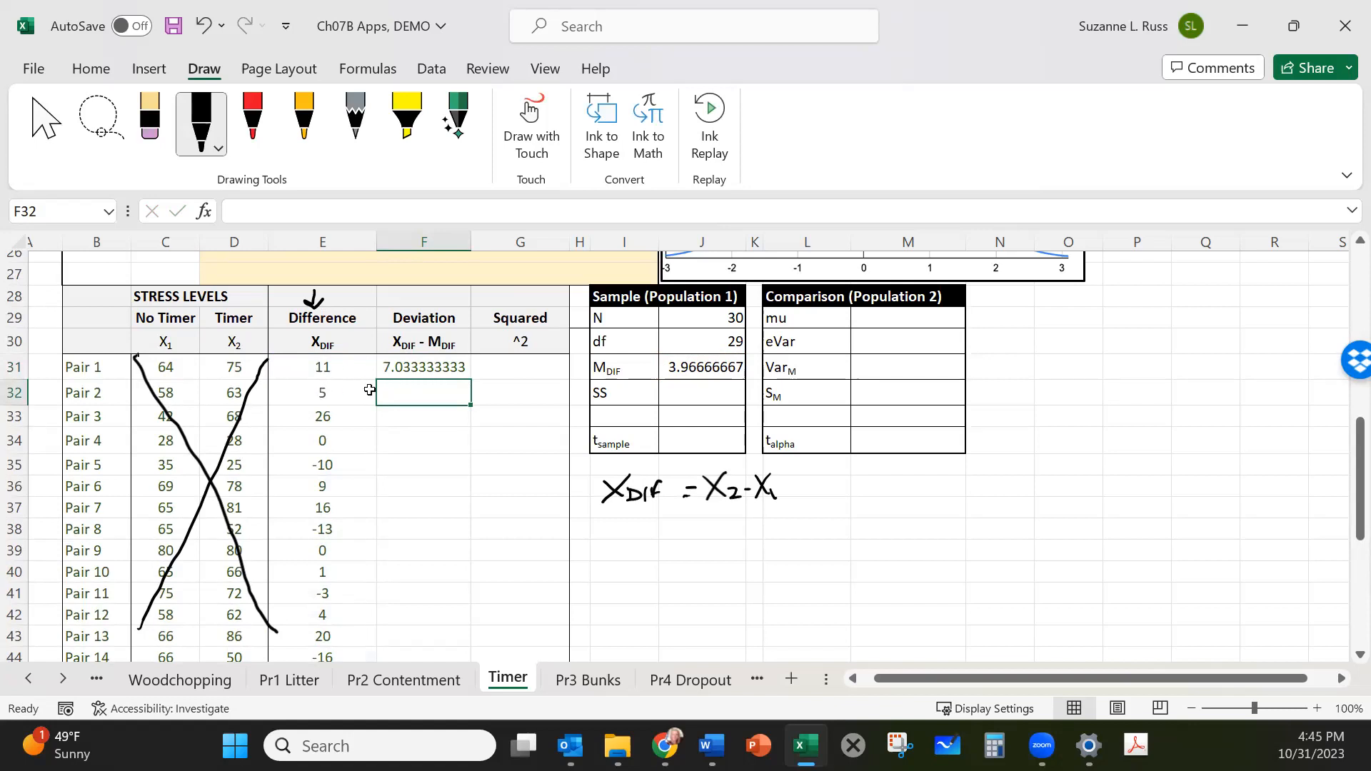
# Calculate the Pair 2 deviation in cell F32 with the formula =E32-J31.
pyautogui.write('=')
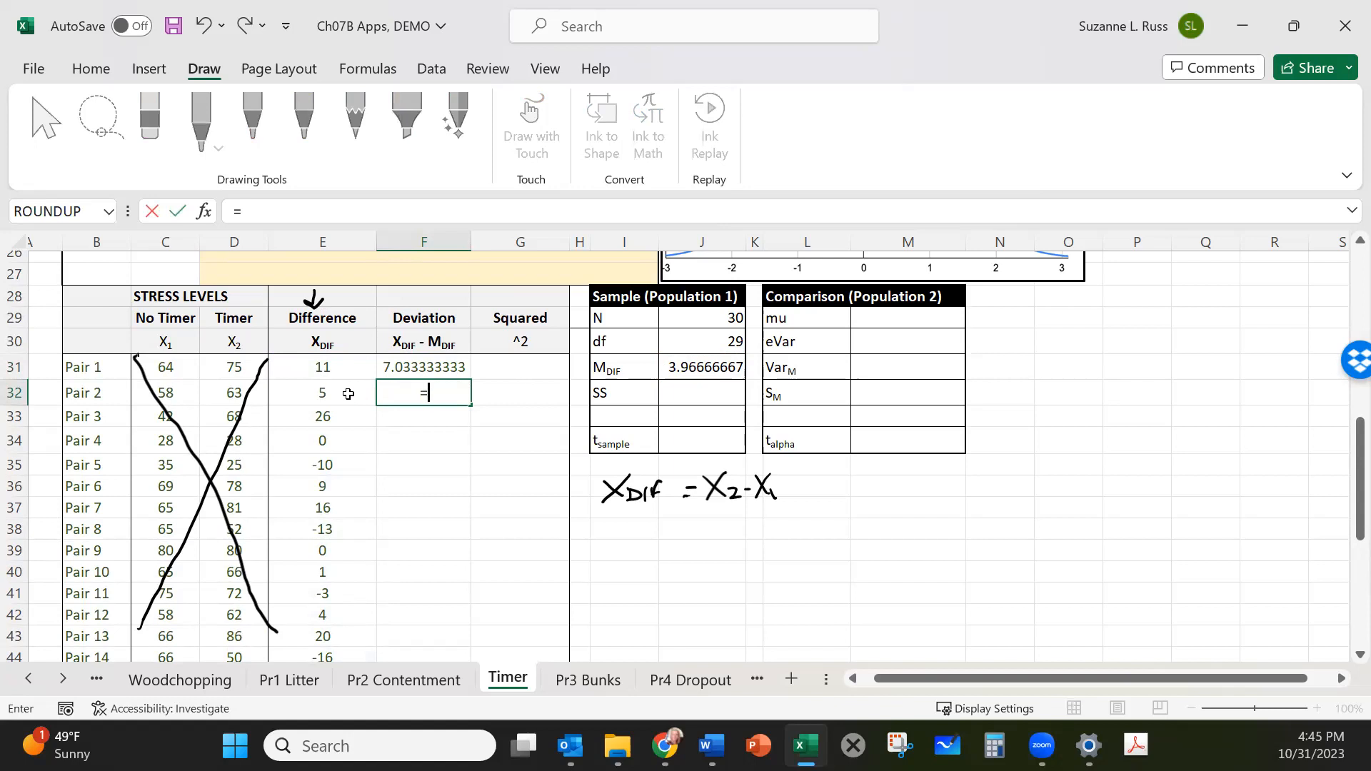
pyautogui.click(345, 393)
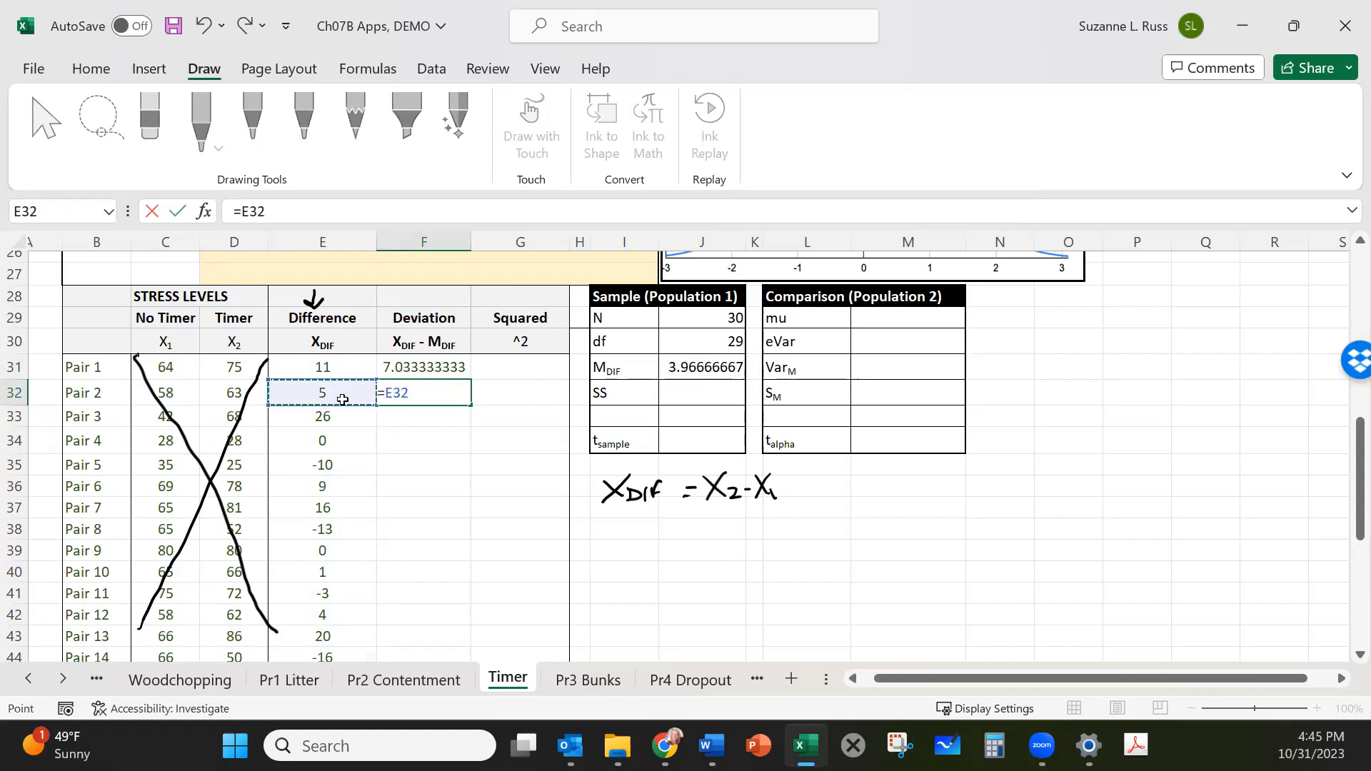
pyautogui.write('-')
pyautogui.click(685, 367)
pyautogui.press('Return')
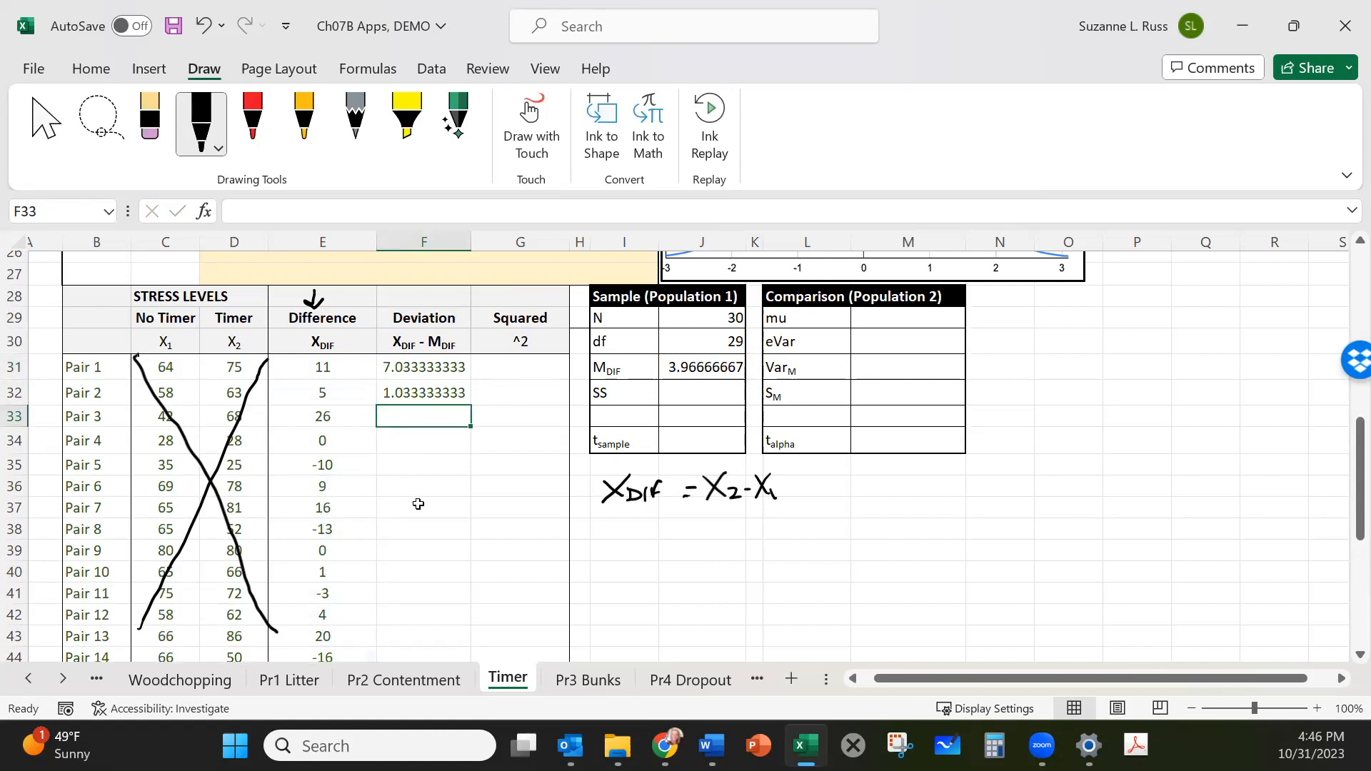
# Try copying the deviation formula from cell F32 into F33:F37 for Pairs 3 to 7.
pyautogui.click(442, 391)
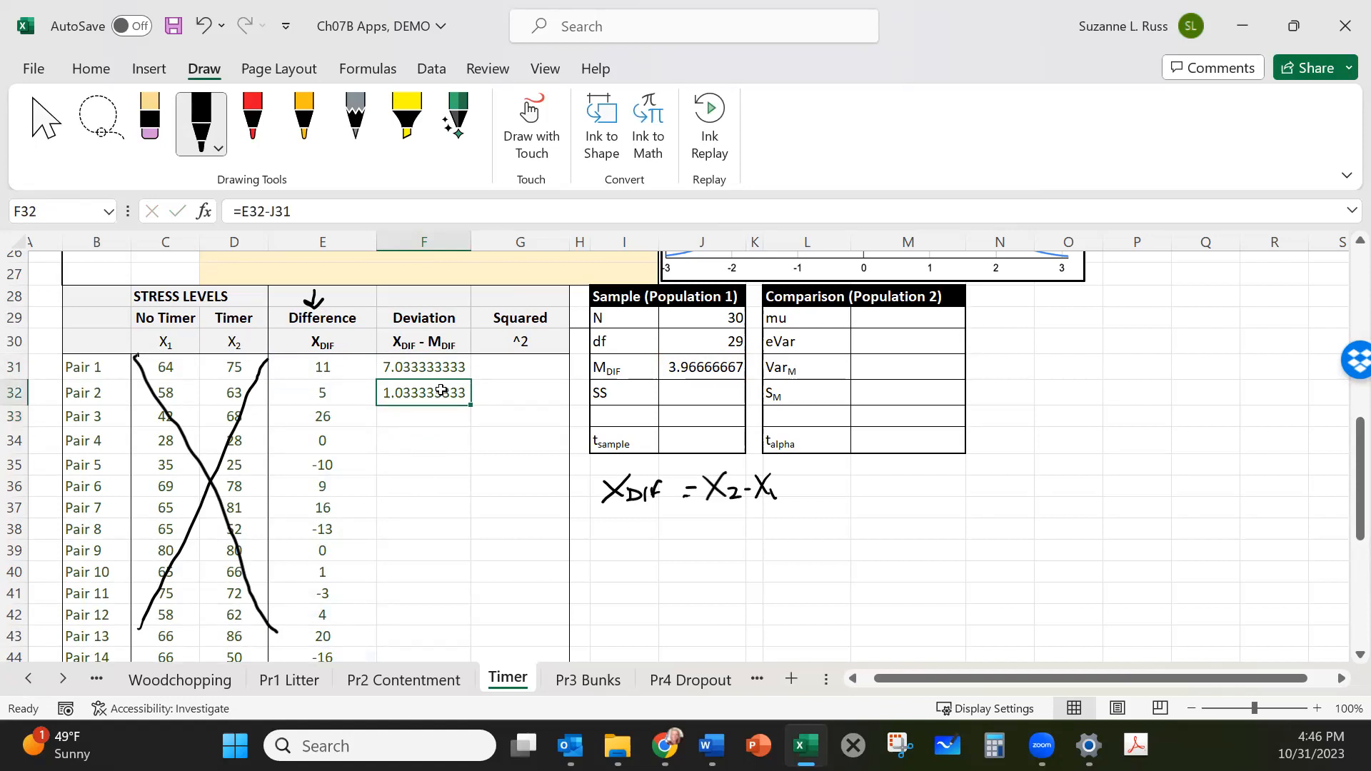
pyautogui.hotkey('ctrl', 'c')
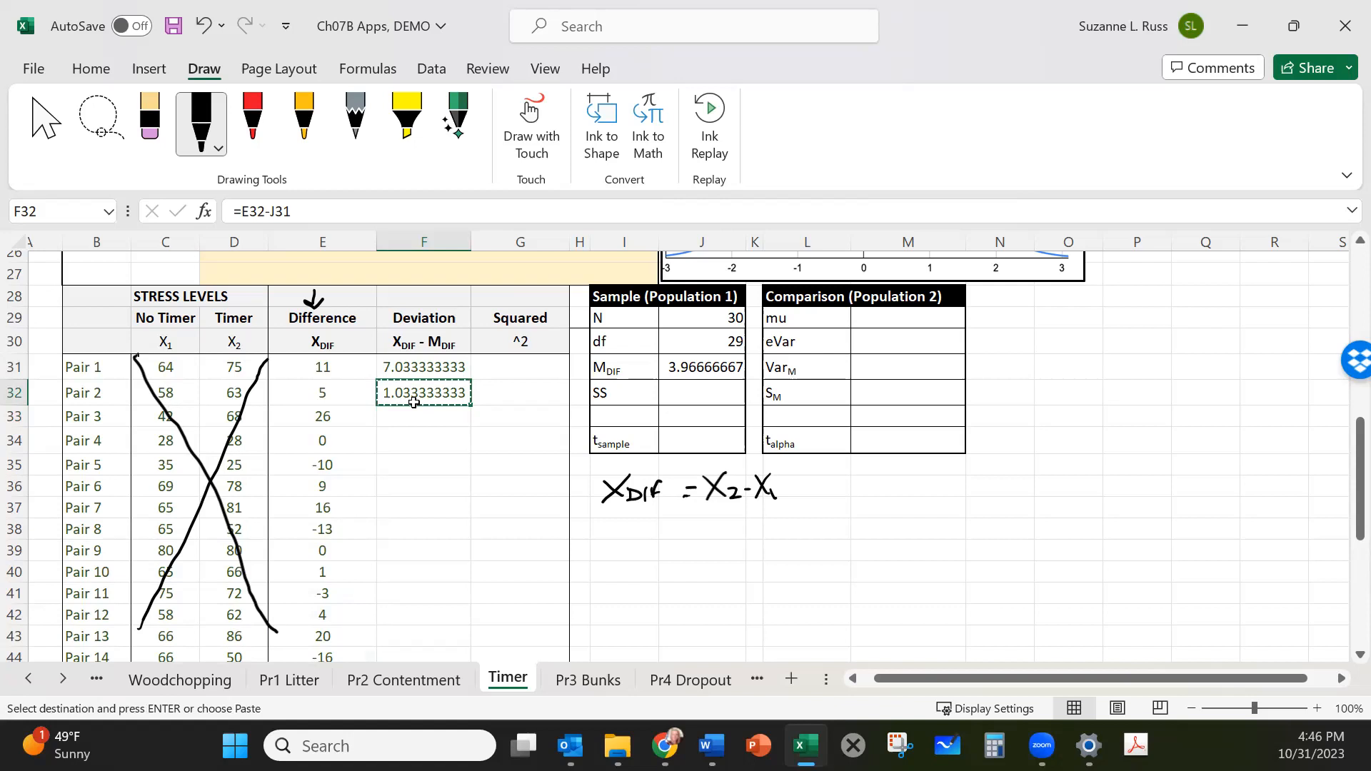
pyautogui.moveTo(419, 416); pyautogui.dragTo(425, 506)
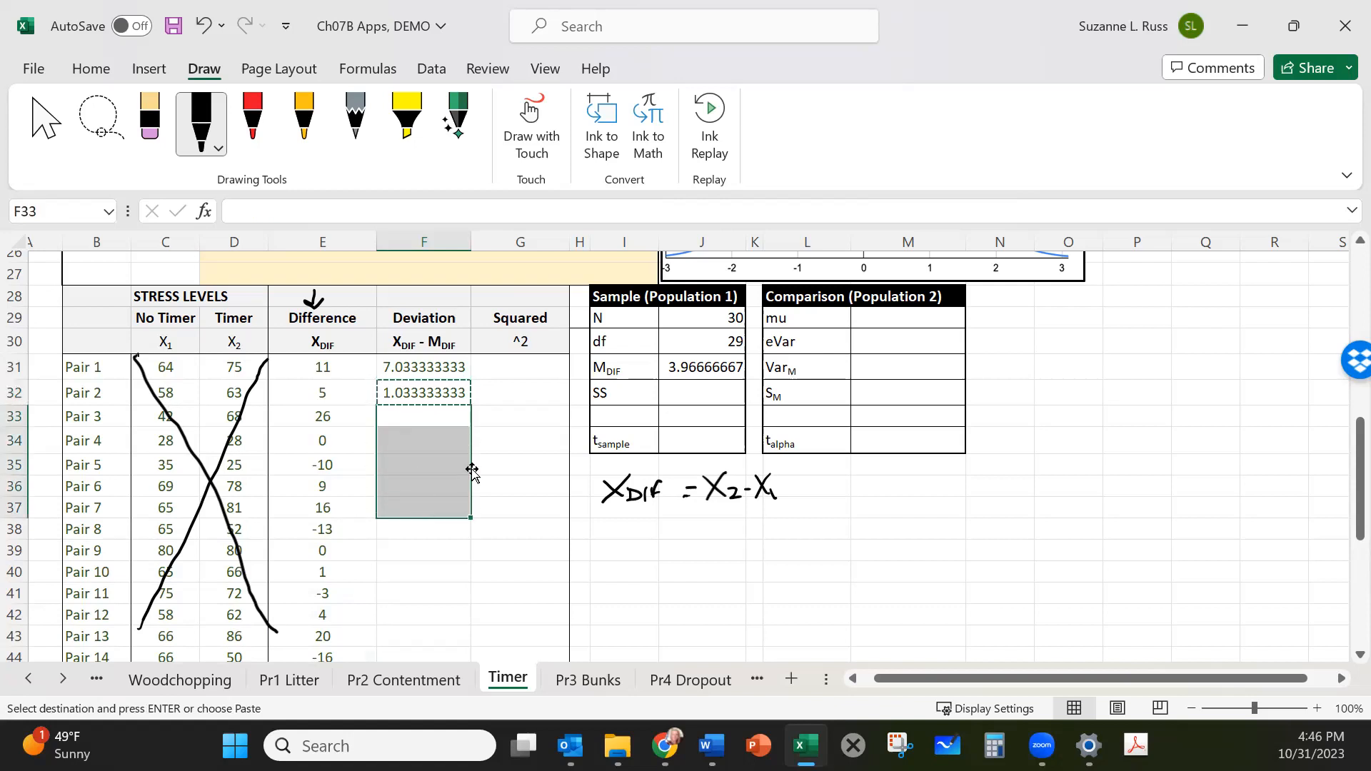
pyautogui.hotkey('ctrl', 'v')
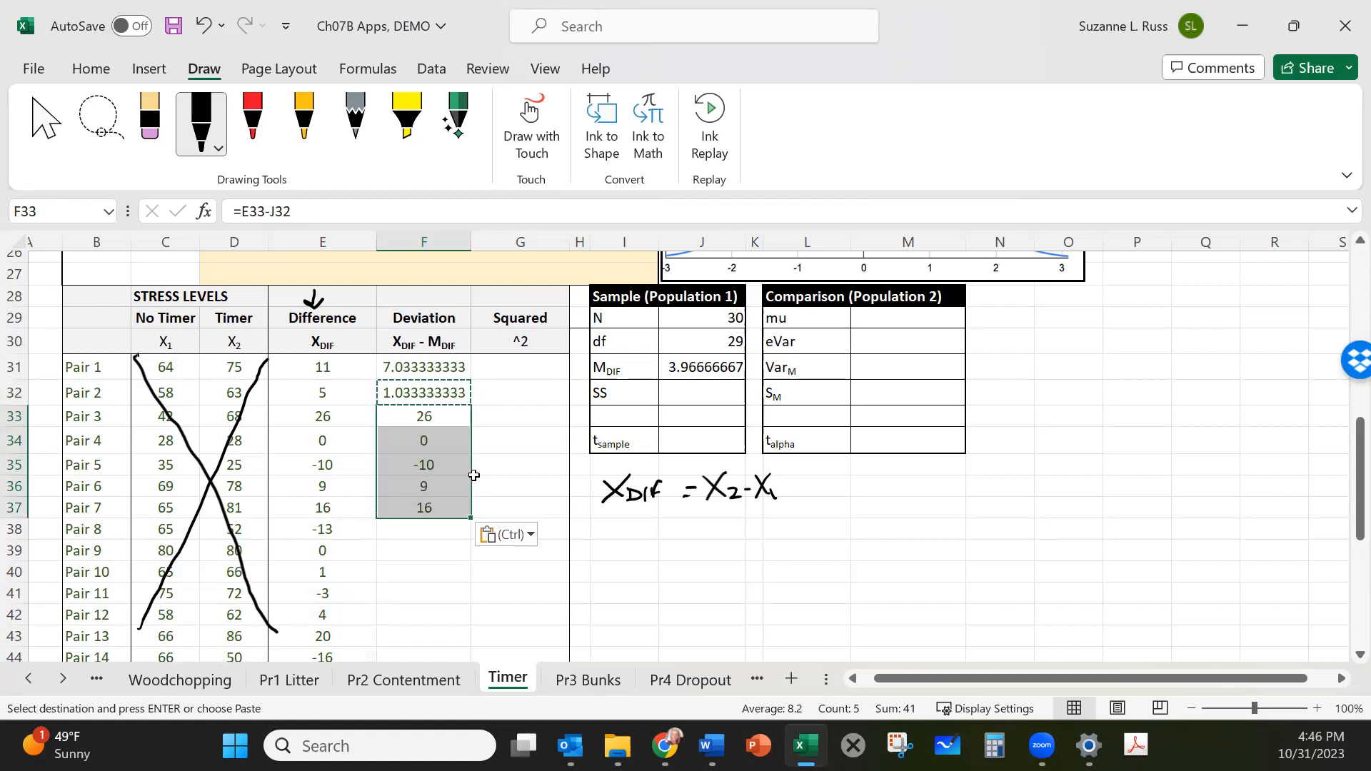
pyautogui.click(529, 465)
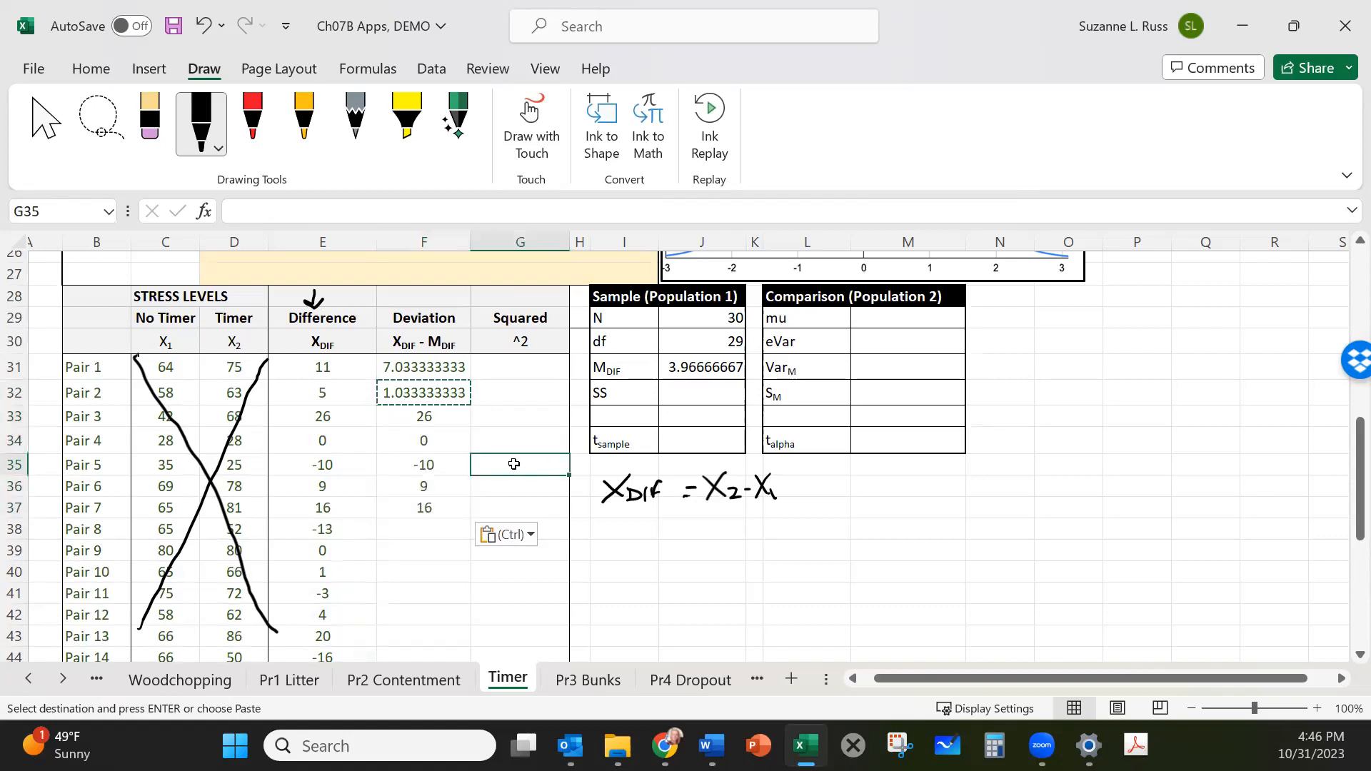
# Examine which cells the pasted deviation formulas in F33 and F35 refer to, leaving both formulas as they are.
pyautogui.click(413, 416)
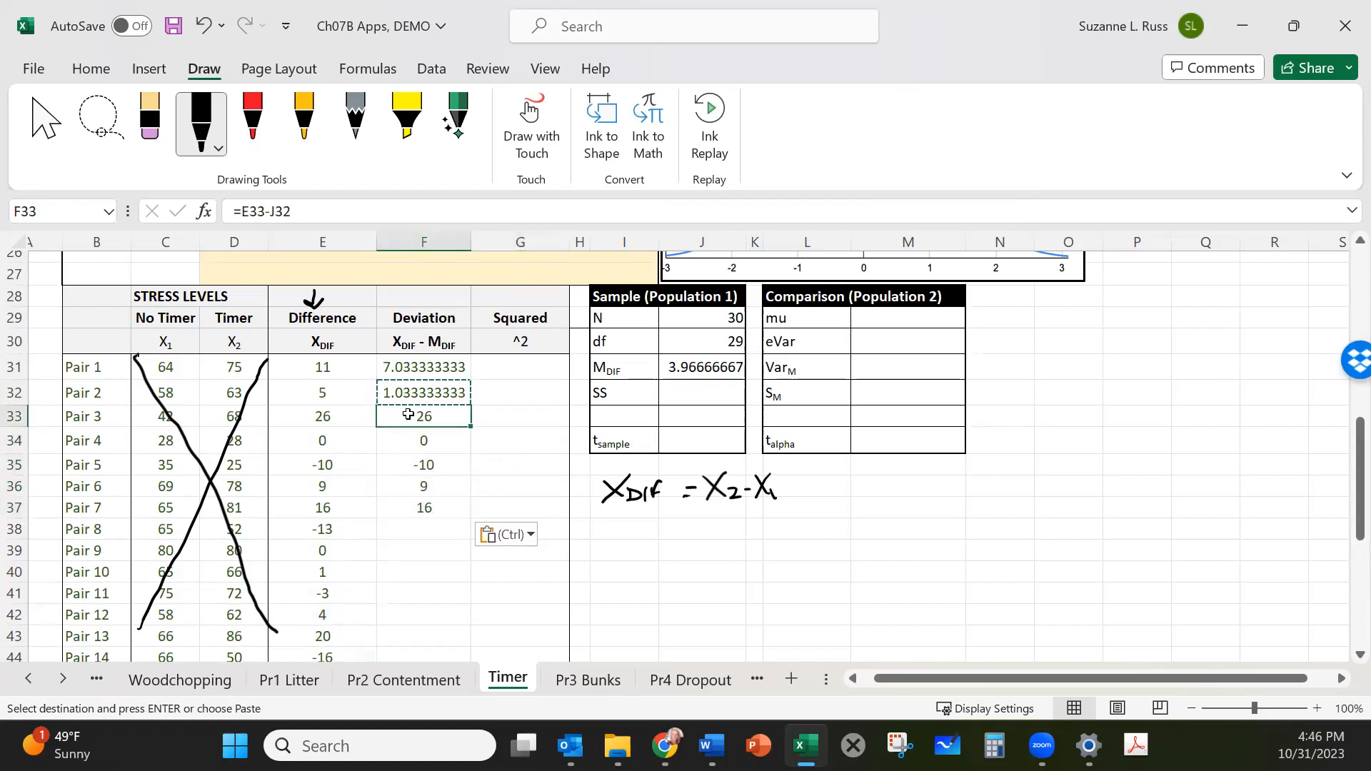
pyautogui.click(332, 210)
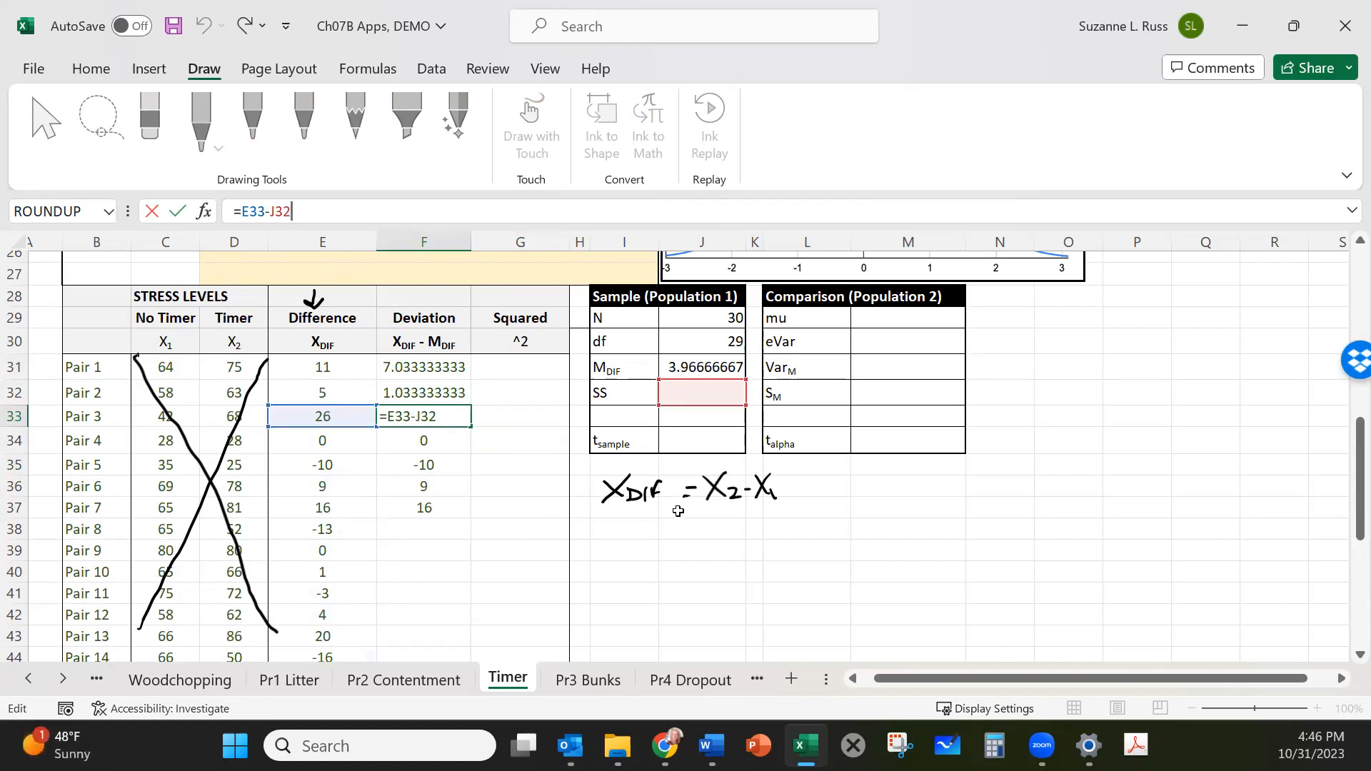
pyautogui.press('Return')
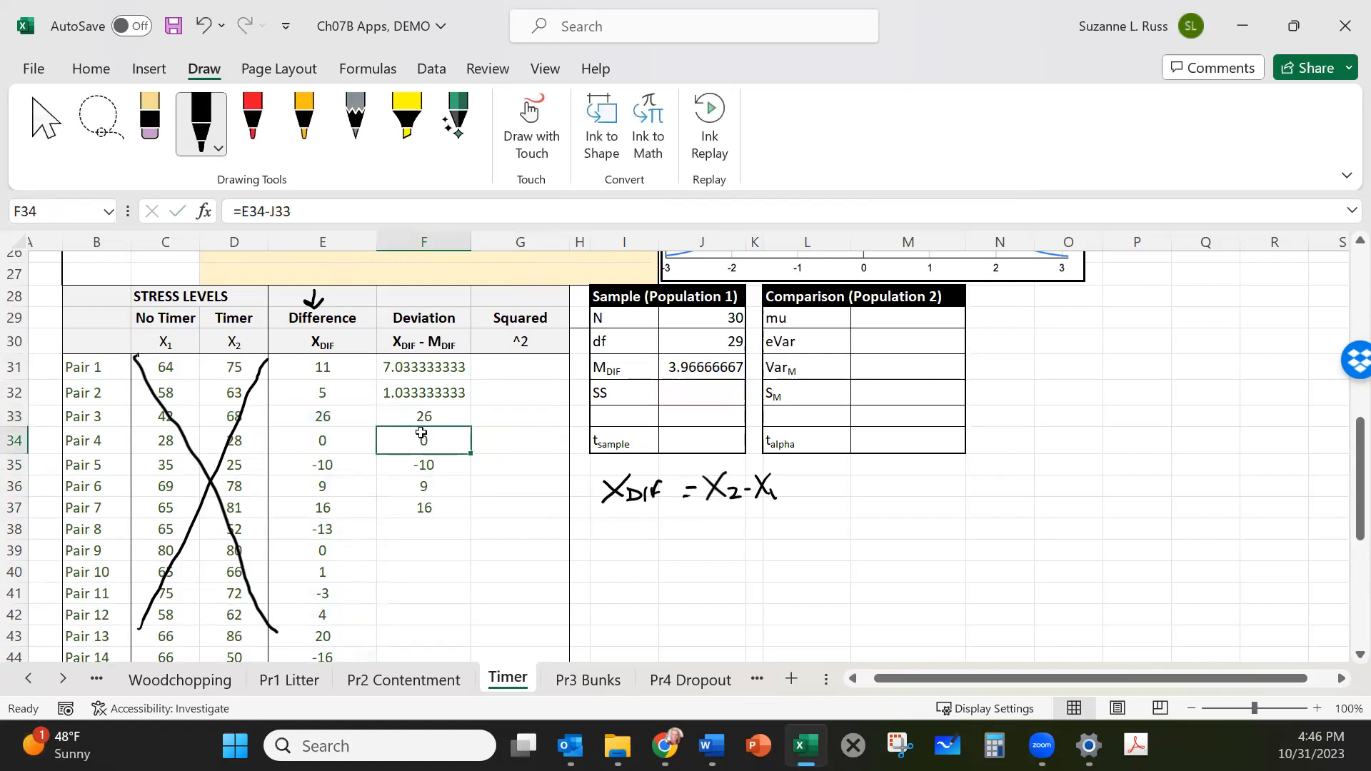
pyautogui.click(420, 466)
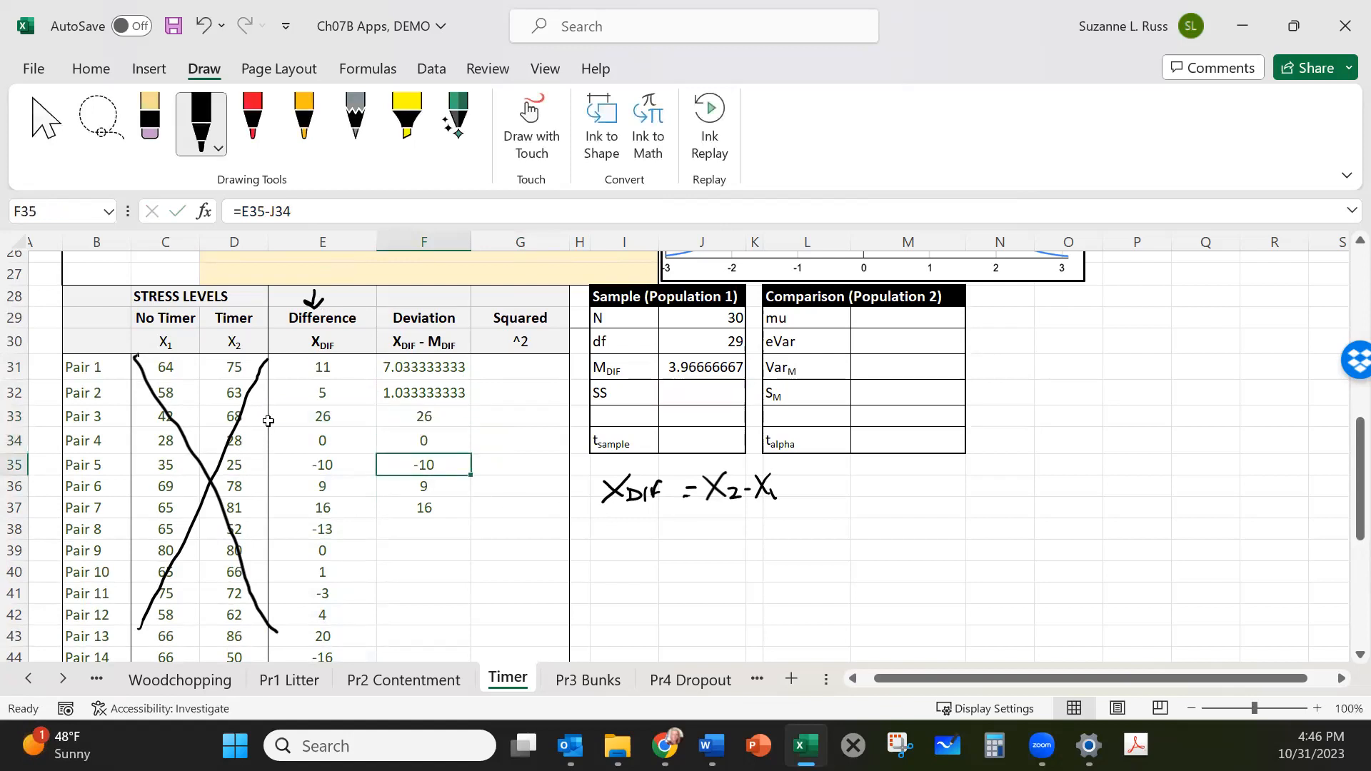
pyautogui.click(323, 210)
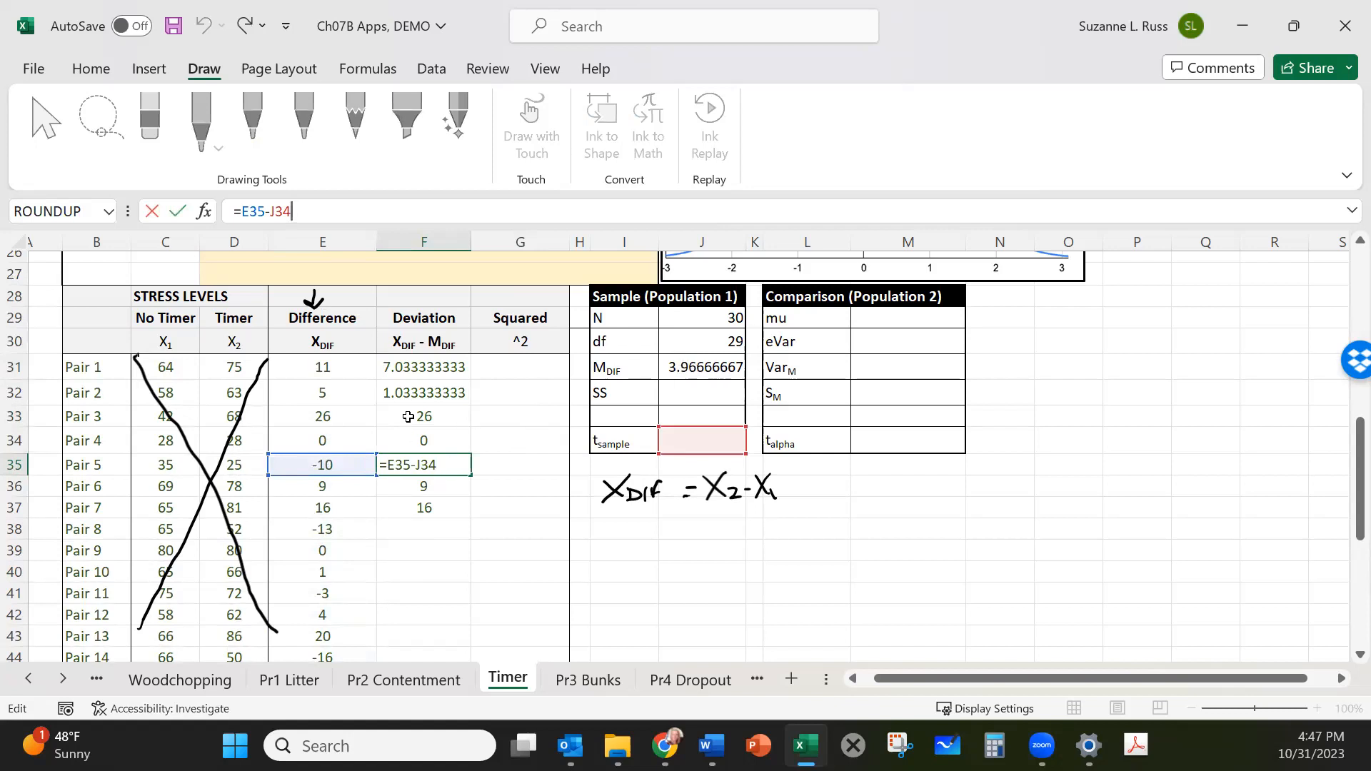
pyautogui.press('Return')
# Clear the copied deviation formulas from cells F33:F37.
pyautogui.moveTo(408, 417); pyautogui.dragTo(412, 500)
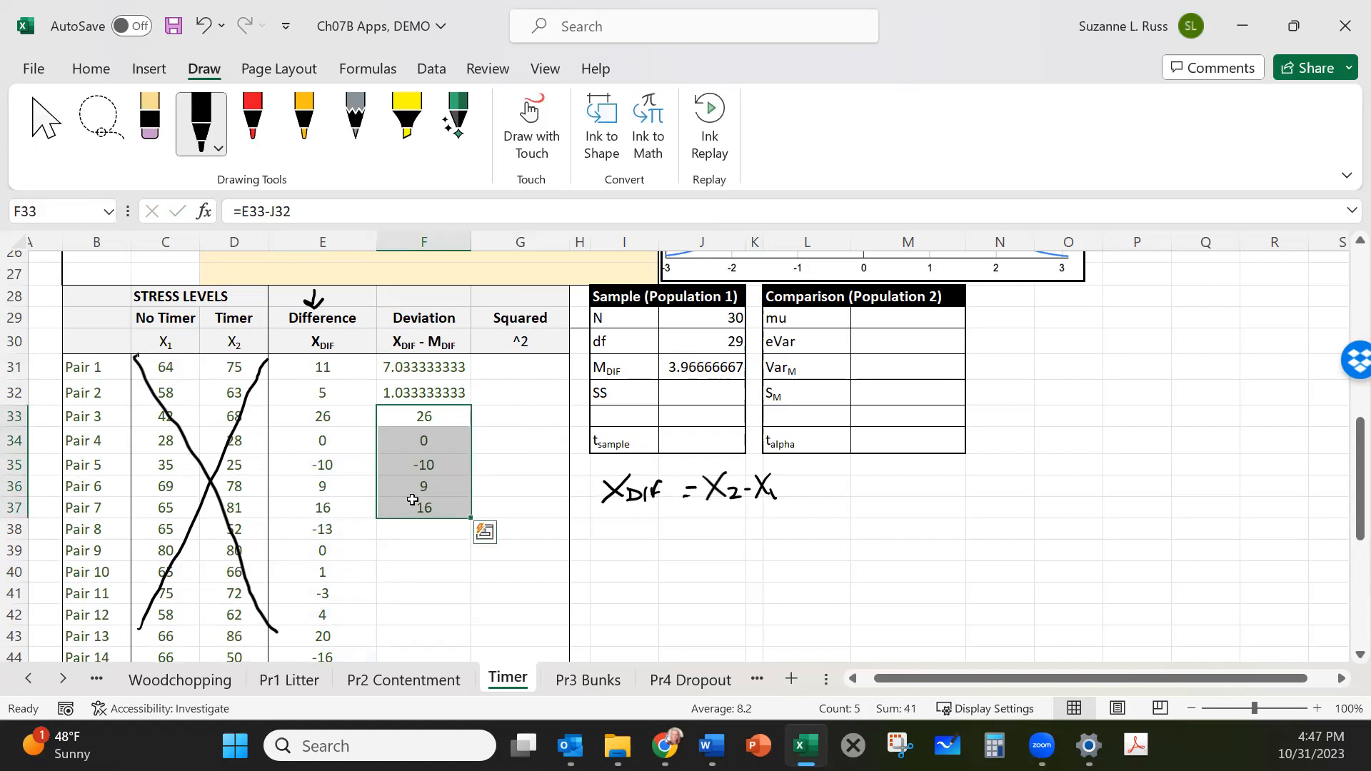
pyautogui.press('Delete')
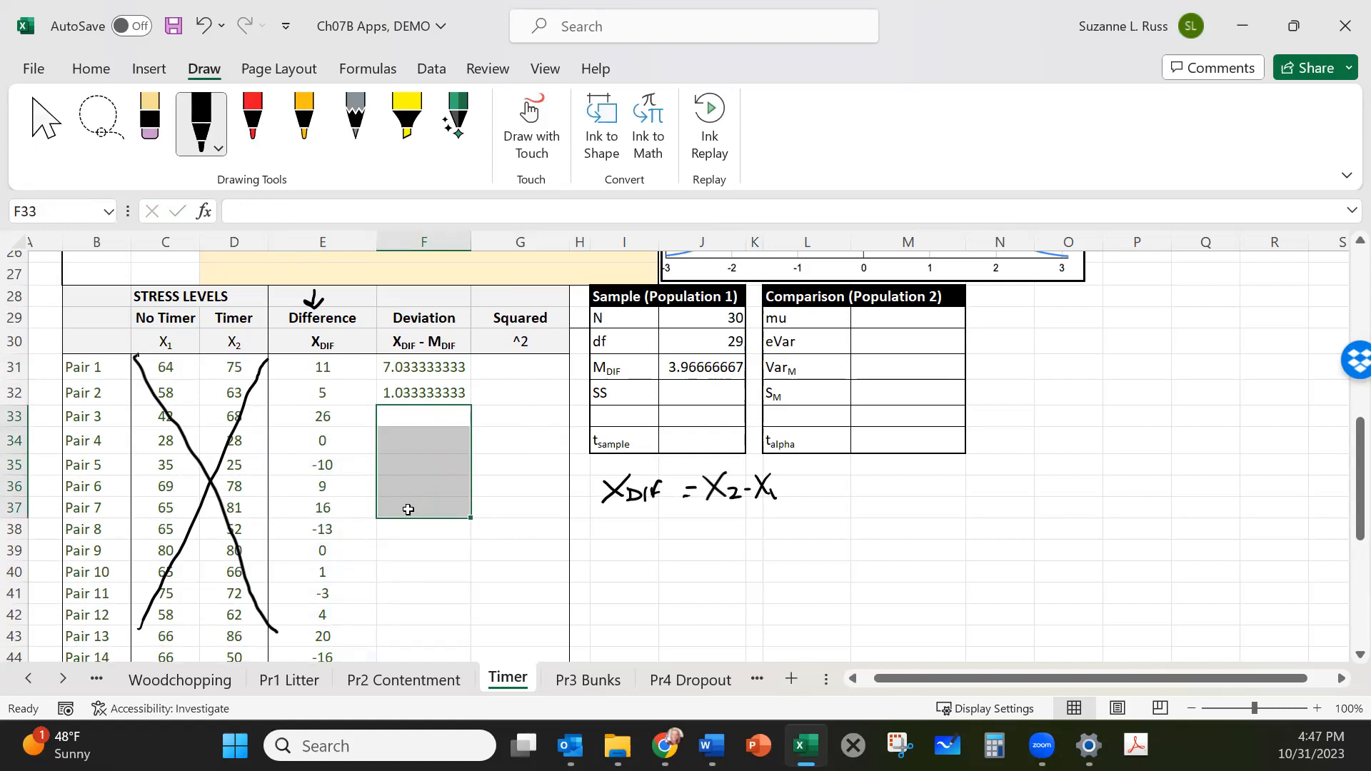
# Change the Pair 2 deviation formula in F32 to =E32-J$31 so the reference to the mean's row is locked.
pyautogui.click(406, 389)
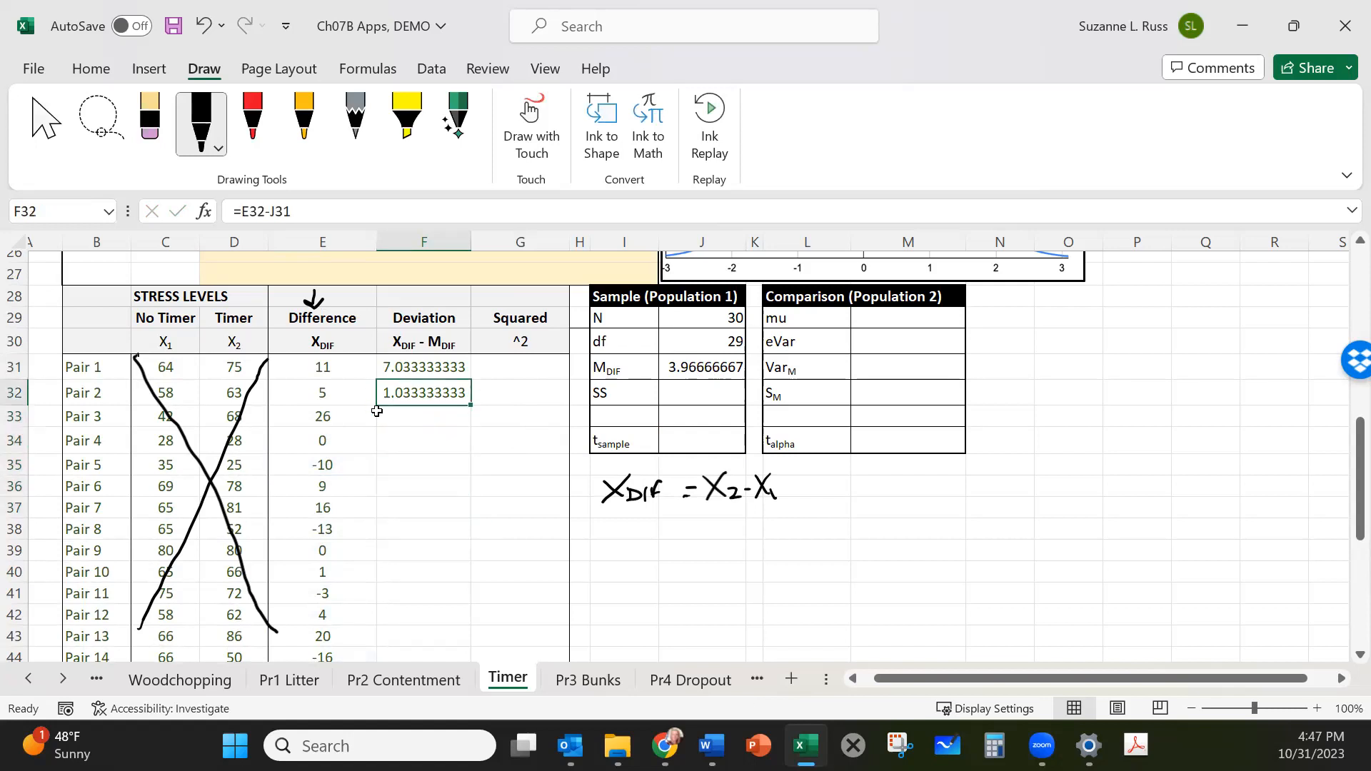
pyautogui.click(291, 210)
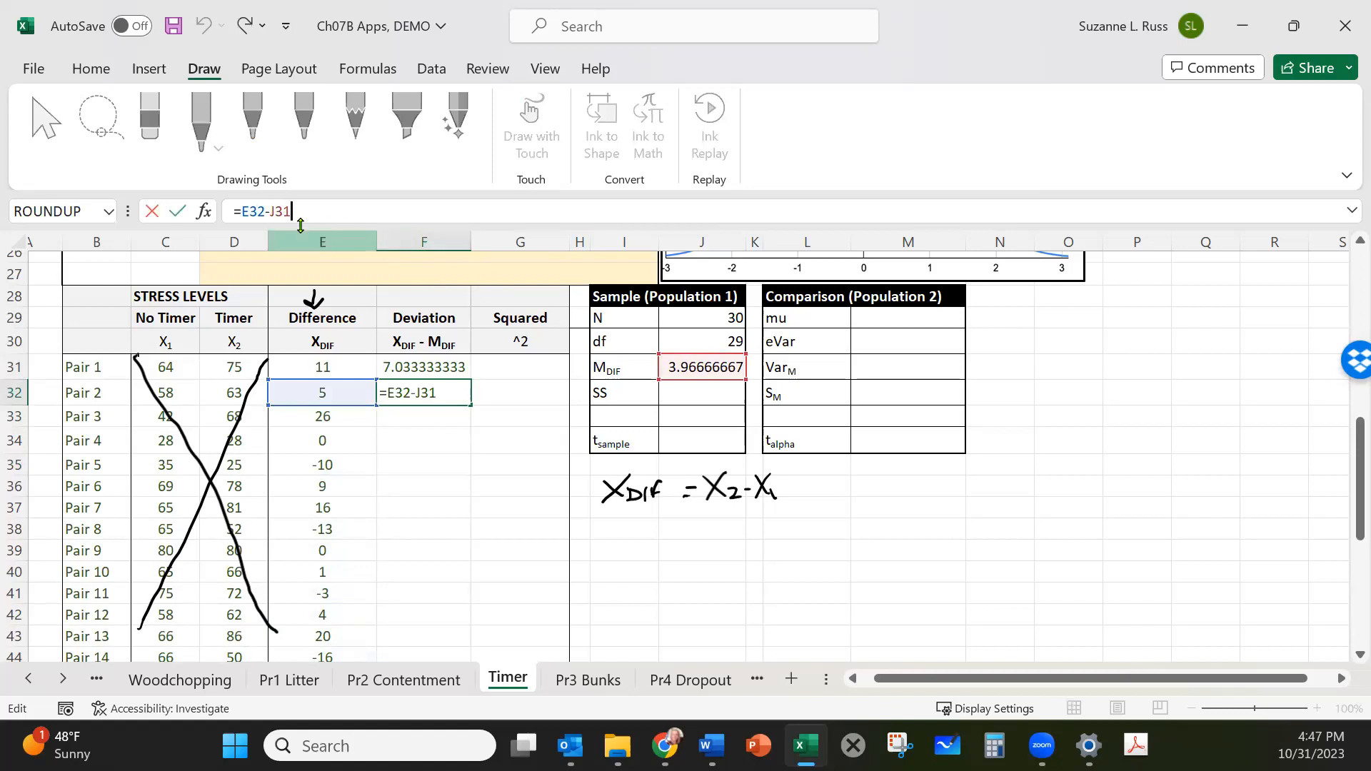
pyautogui.click(278, 209)
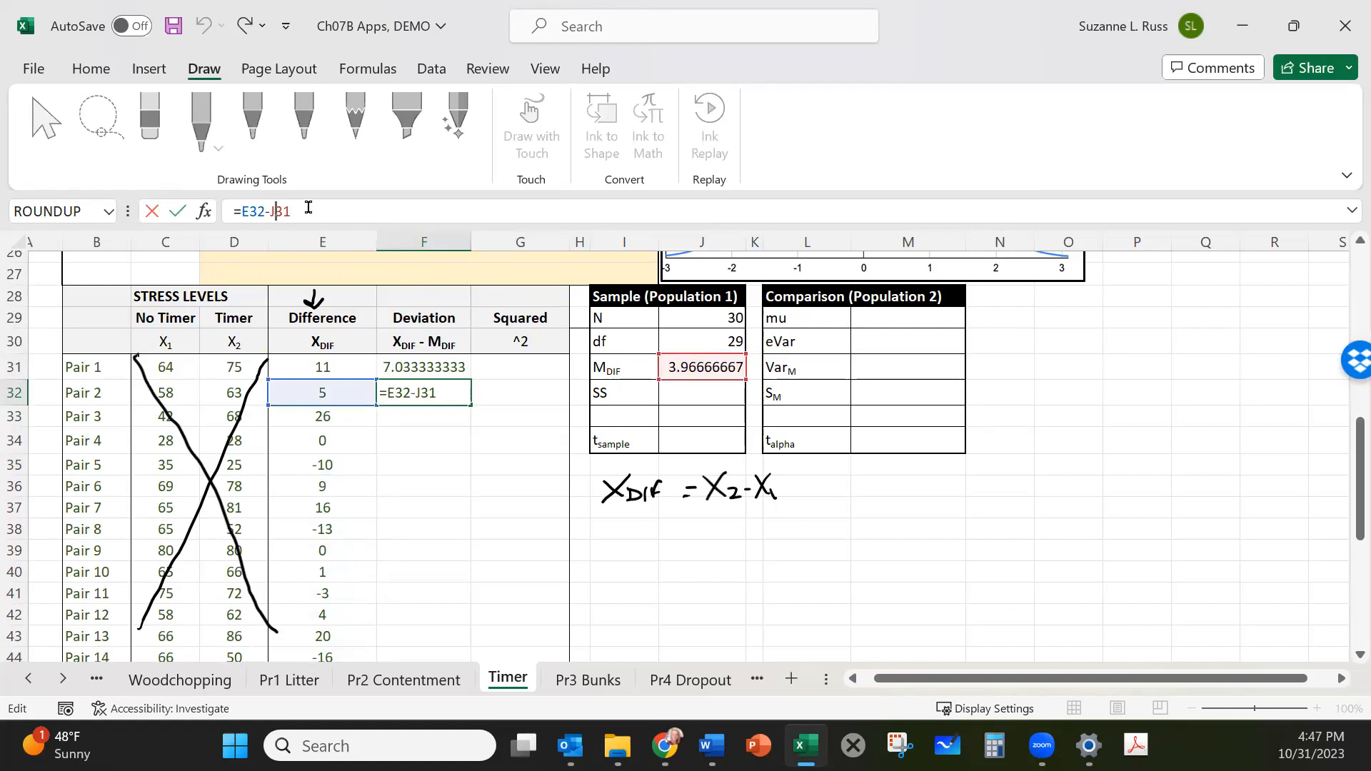
pyautogui.write('$')
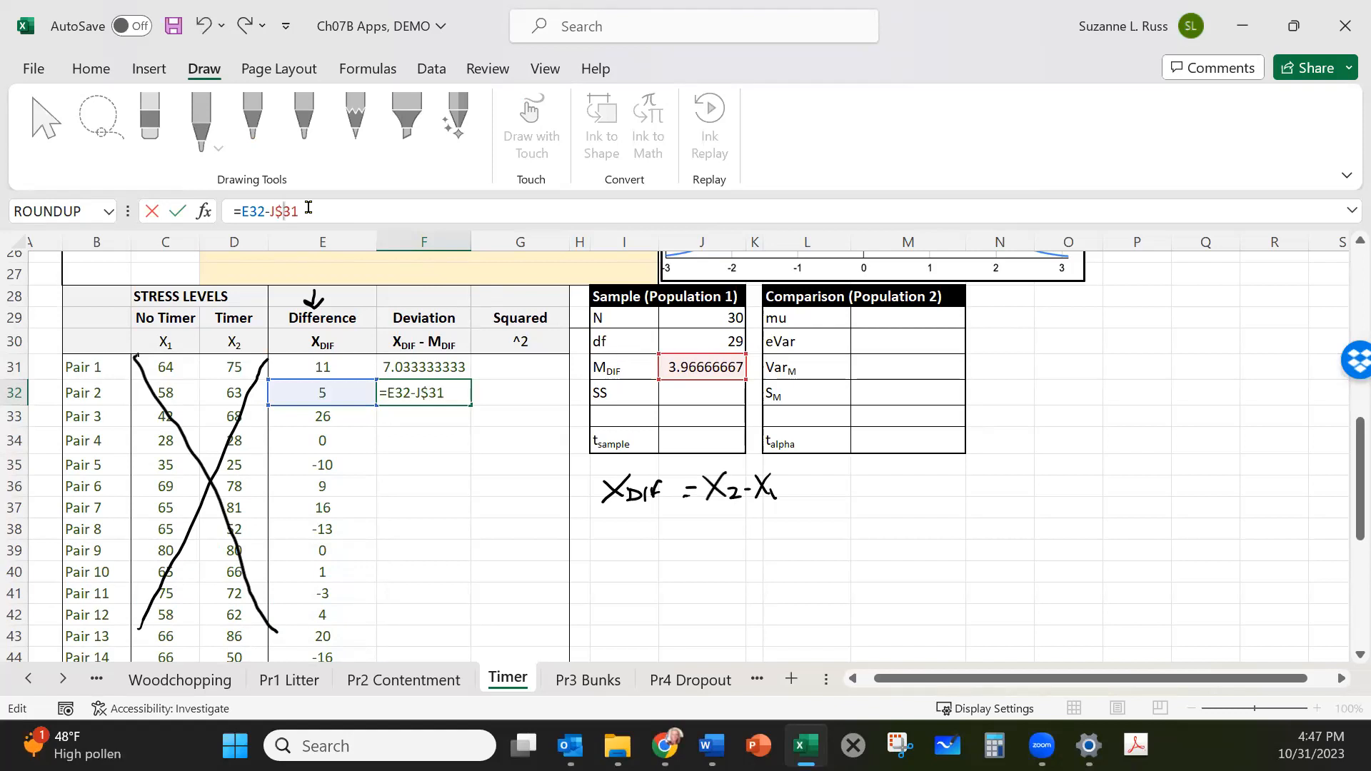
pyautogui.press('Return')
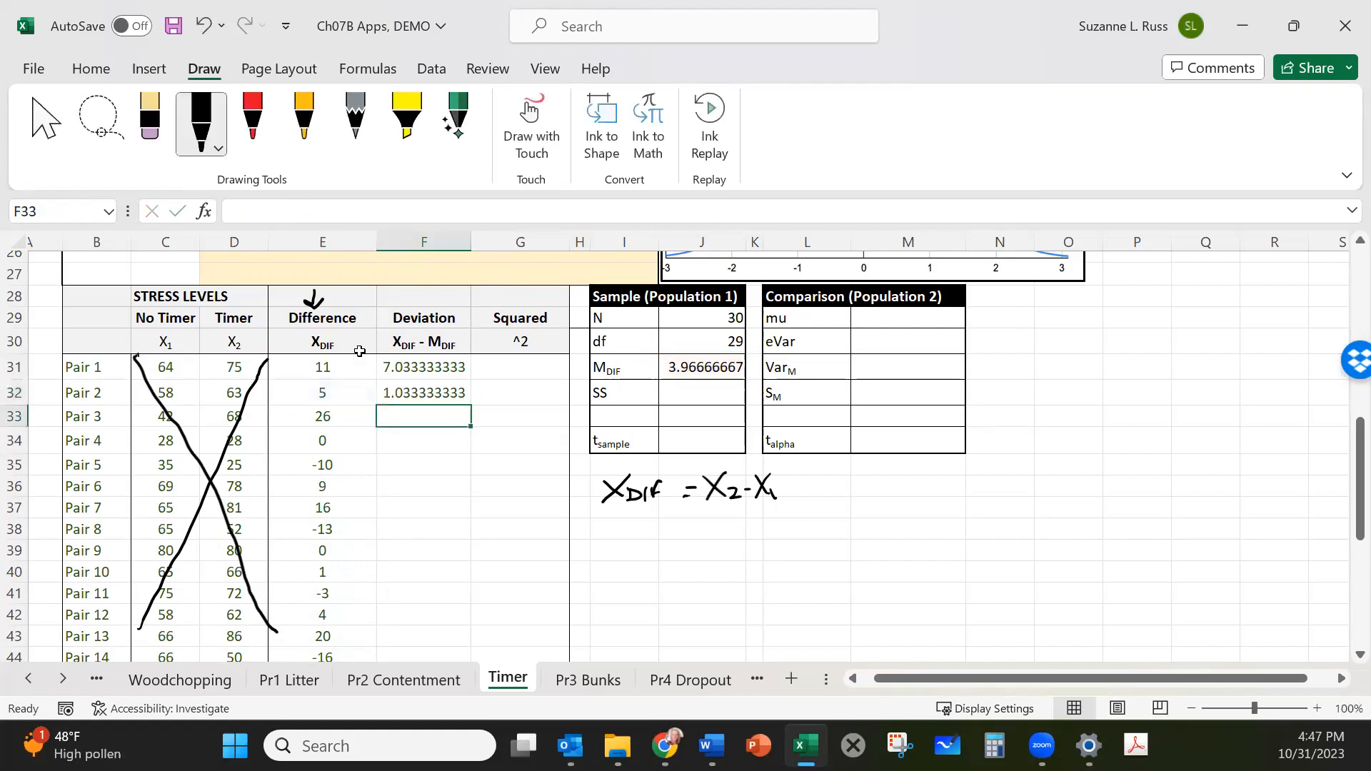
# Copy the deviation formula from cell F32 into F33:F36 for Pairs 3 to 6.
pyautogui.click(411, 394)
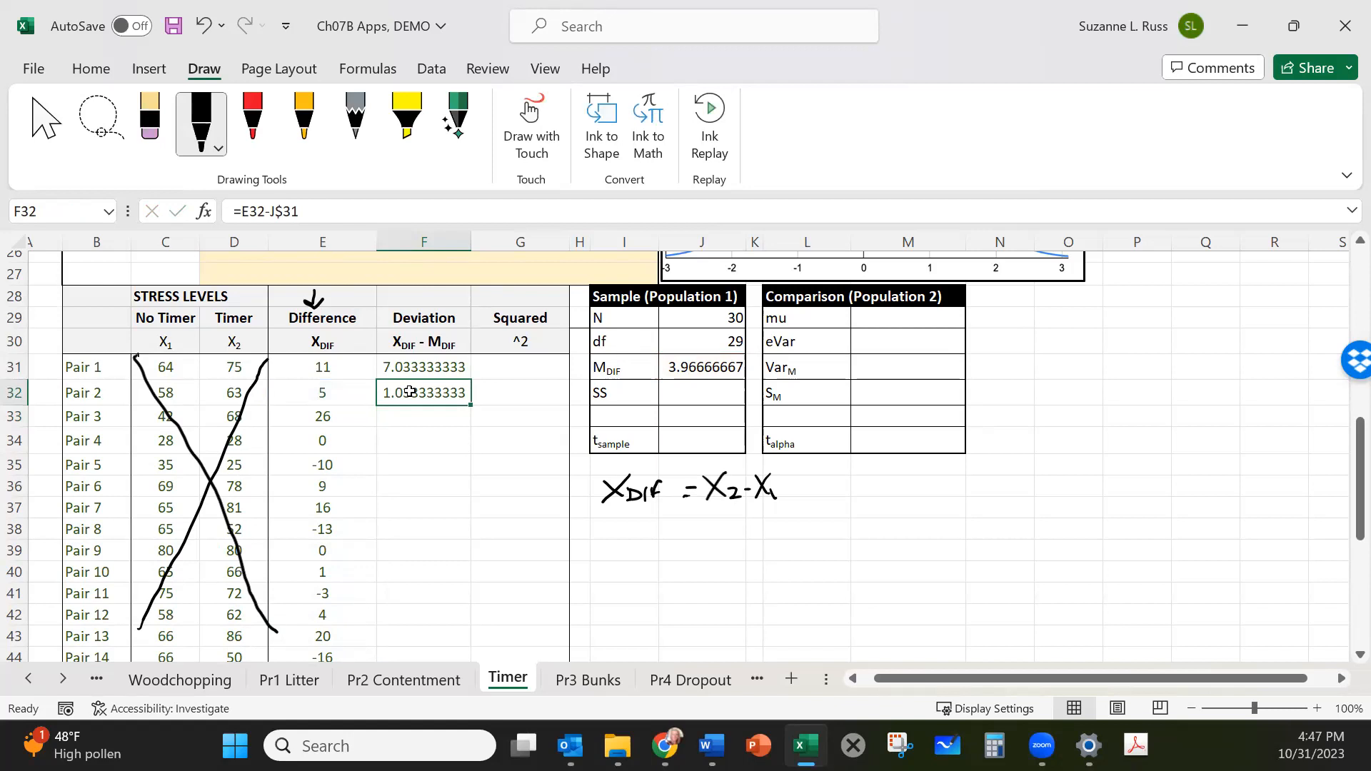
pyautogui.hotkey('ctrl', 'c')
pyautogui.moveTo(414, 415); pyautogui.dragTo(404, 496)
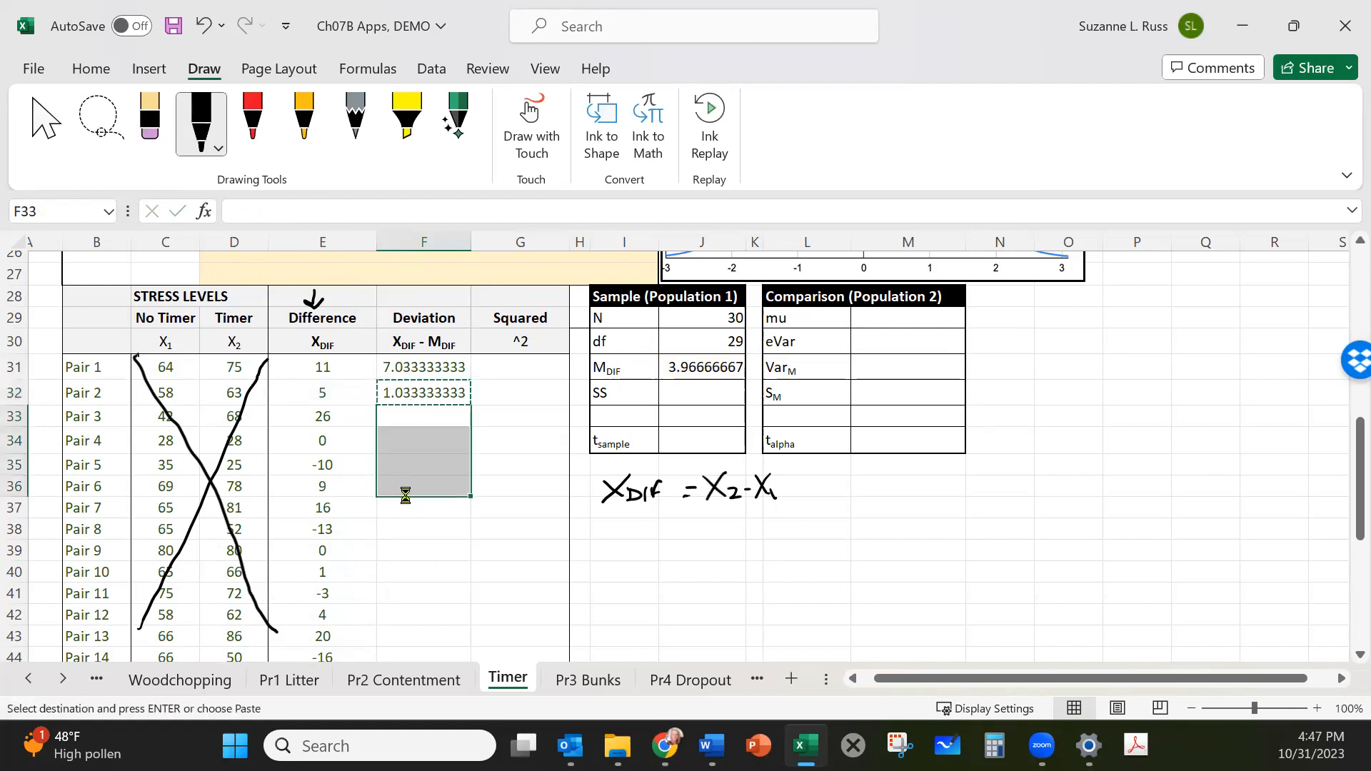
pyautogui.hotkey('ctrl', 'v')
pyautogui.click(629, 575)
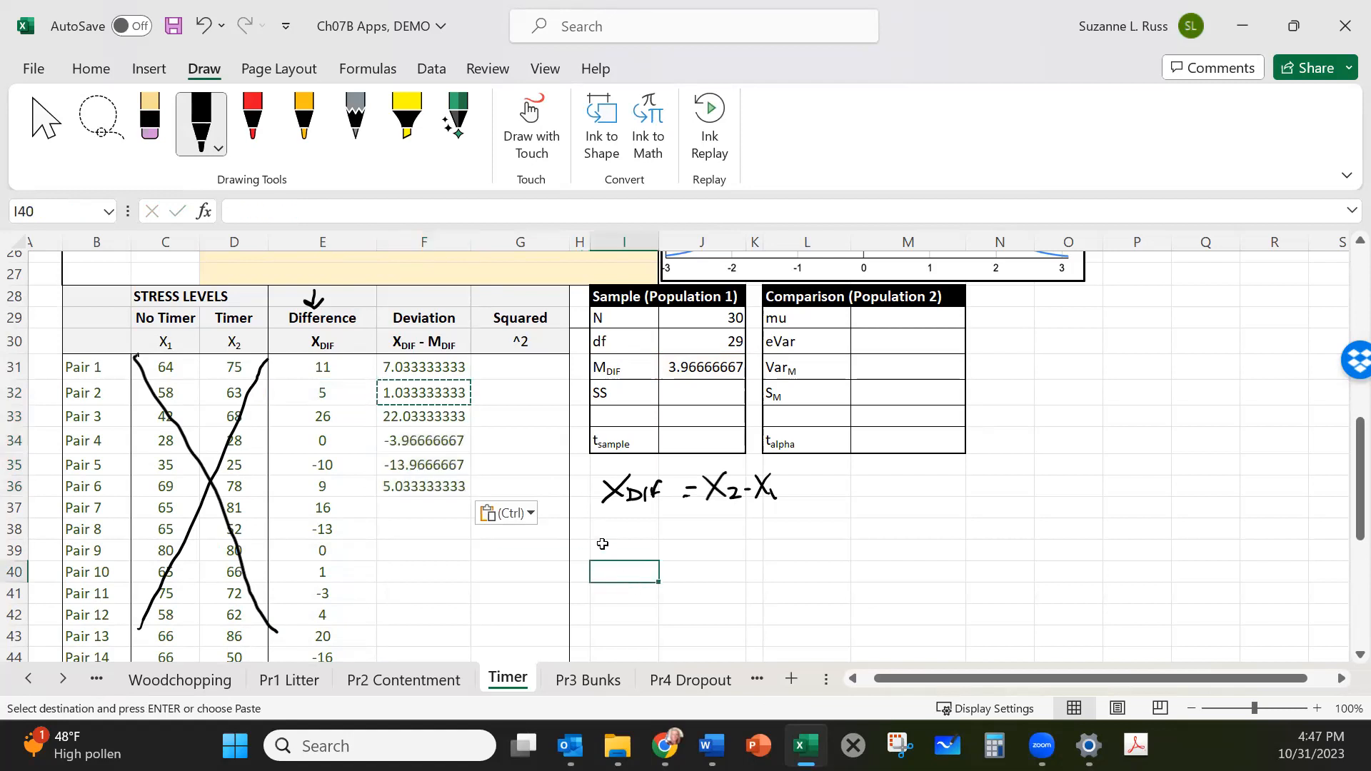
# Check which cells the deviation formula in F36 refers to and copy it into F37:F60 for Pairs 7 to 30.
pyautogui.click(418, 483)
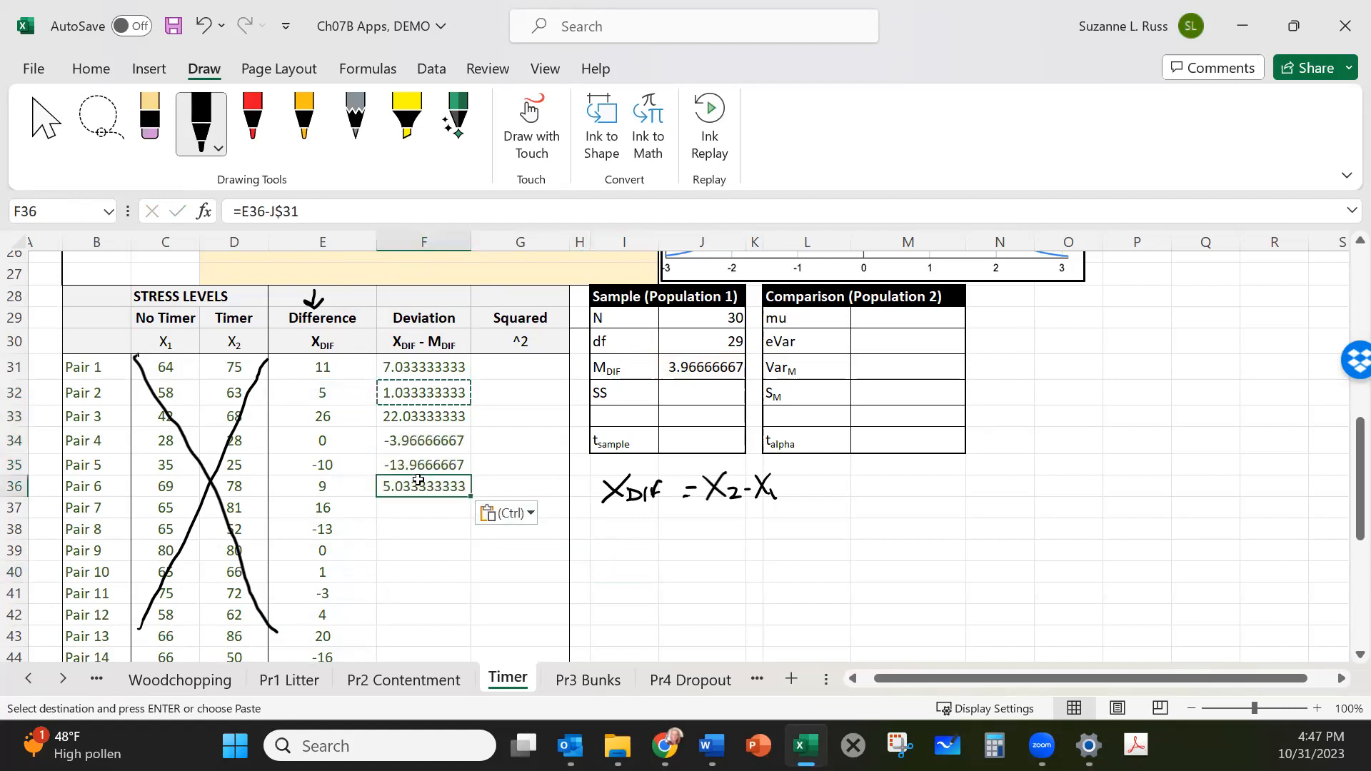
pyautogui.click(336, 211)
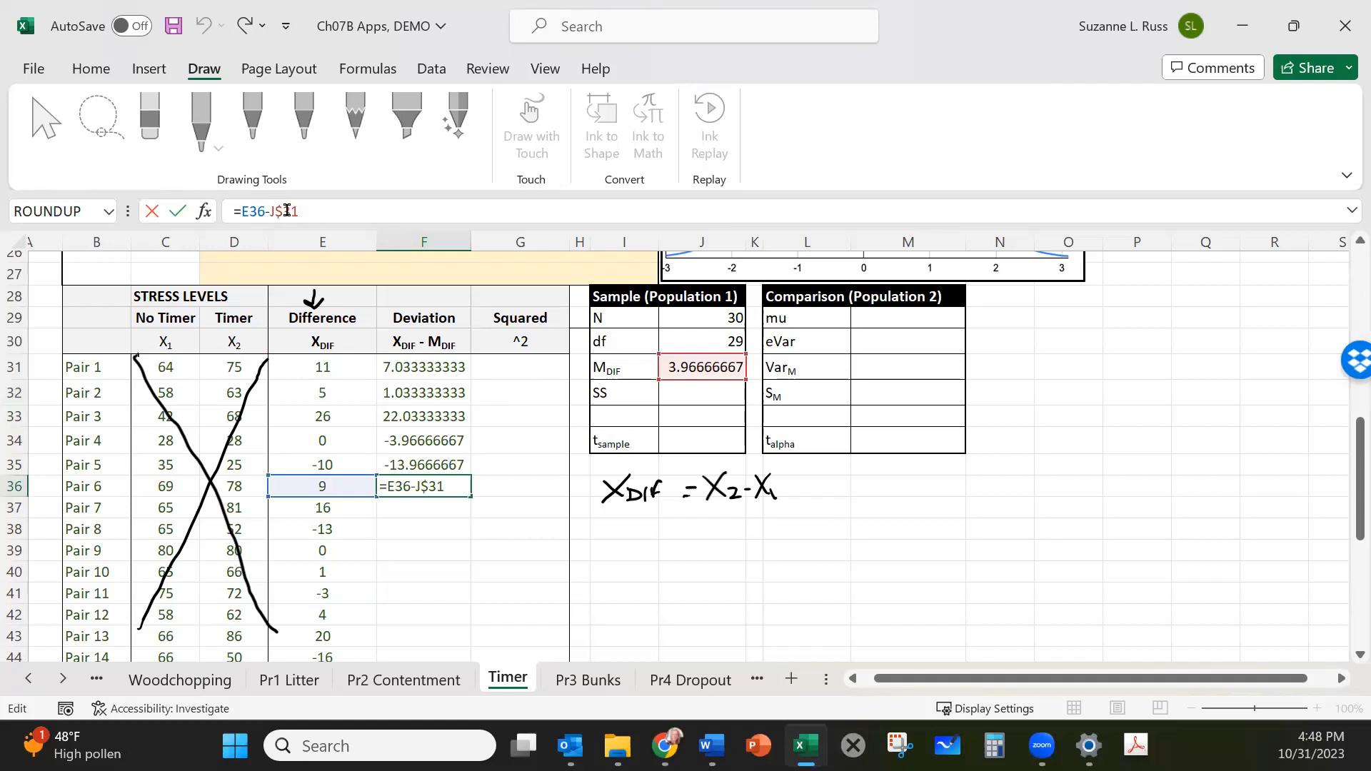
pyautogui.press('Return')
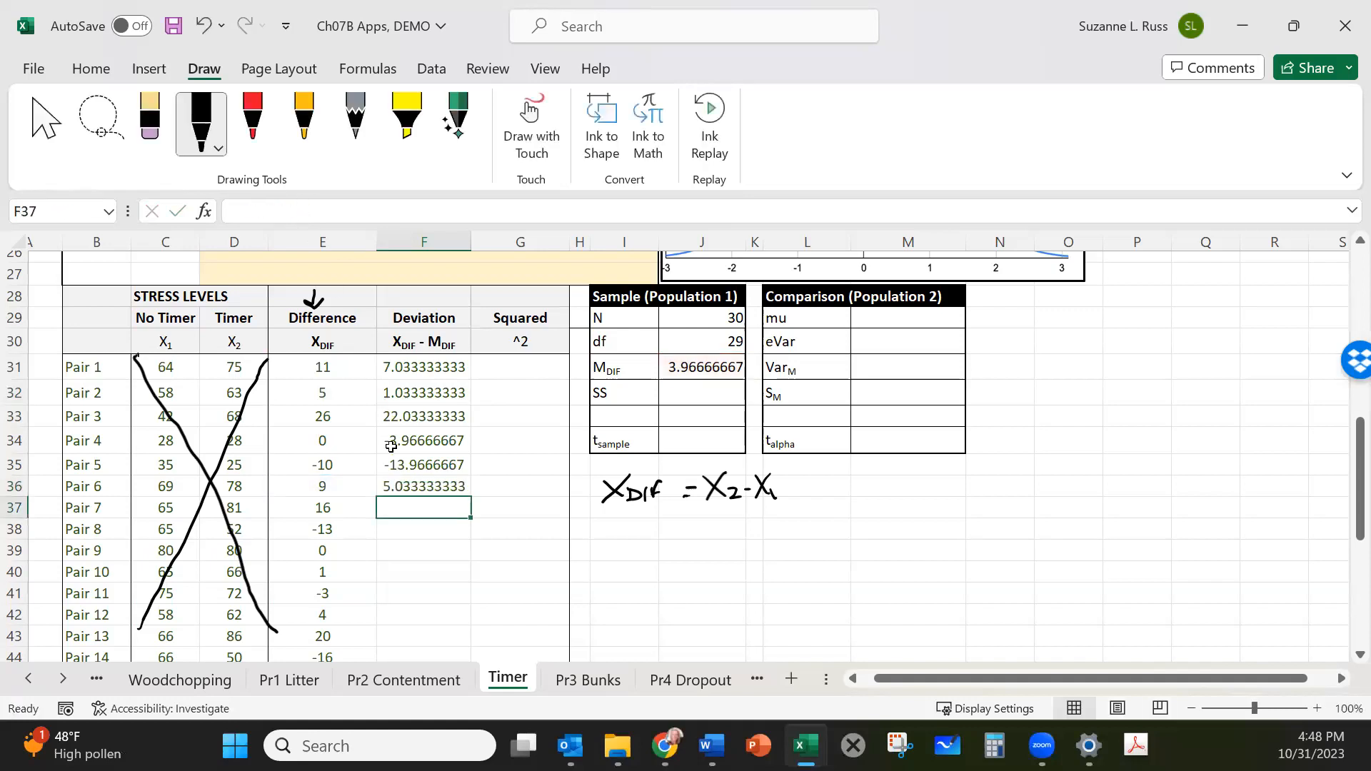
pyautogui.click(402, 481)
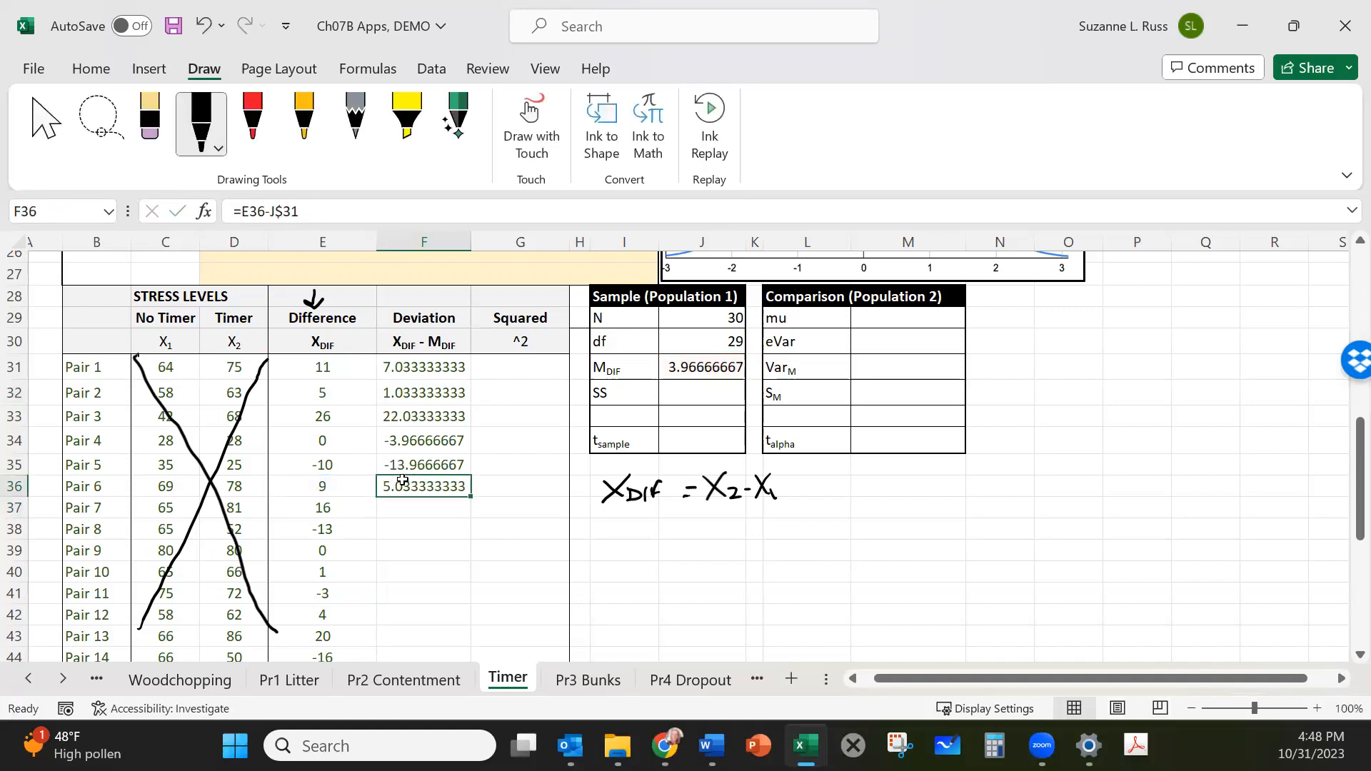
pyautogui.hotkey('ctrl', 'c')
pyautogui.moveTo(405, 508); pyautogui.dragTo(407, 618)
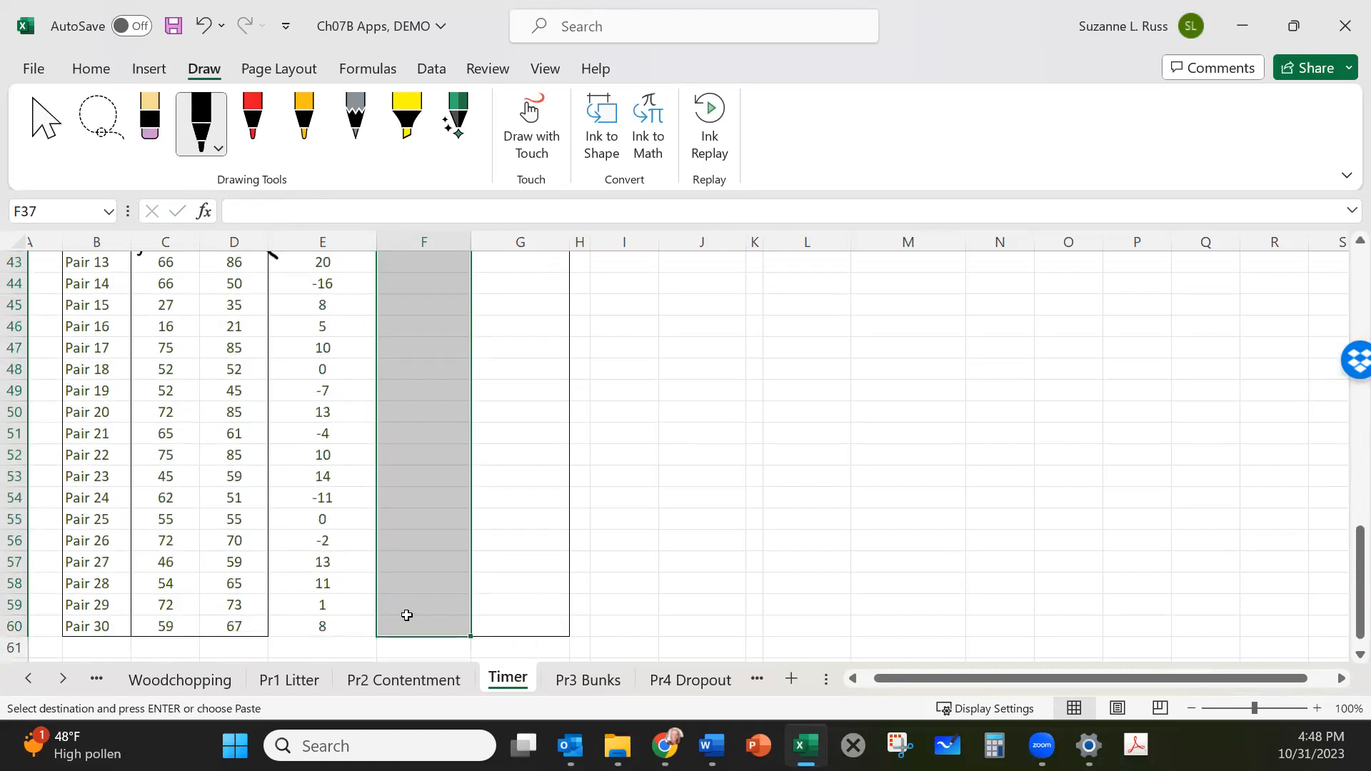
pyautogui.hotkey('ctrl', 'v')
pyautogui.scroll(5, 407, 615)
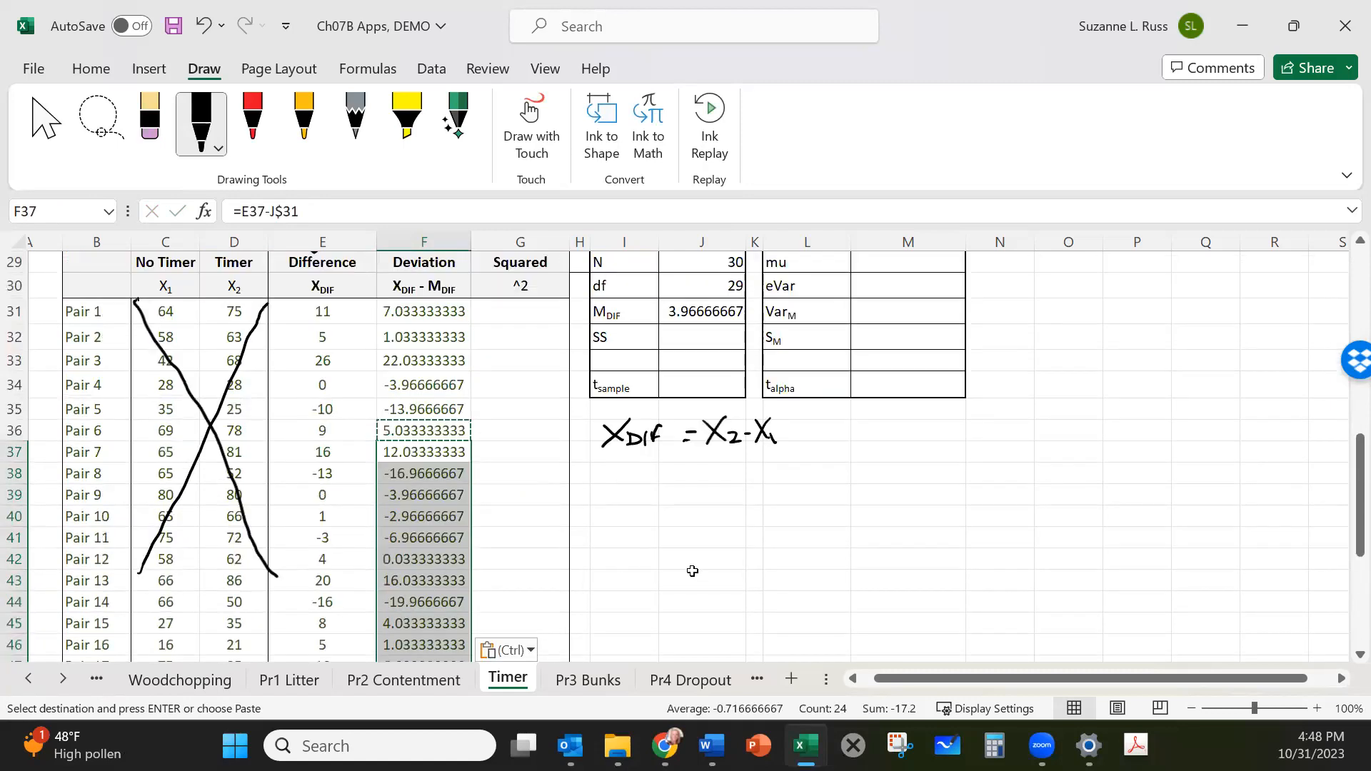
pyautogui.doubleClick(692, 571)
pyautogui.doubleClick(692, 571)
pyautogui.doubleClick(694, 574)
pyautogui.click(687, 537)
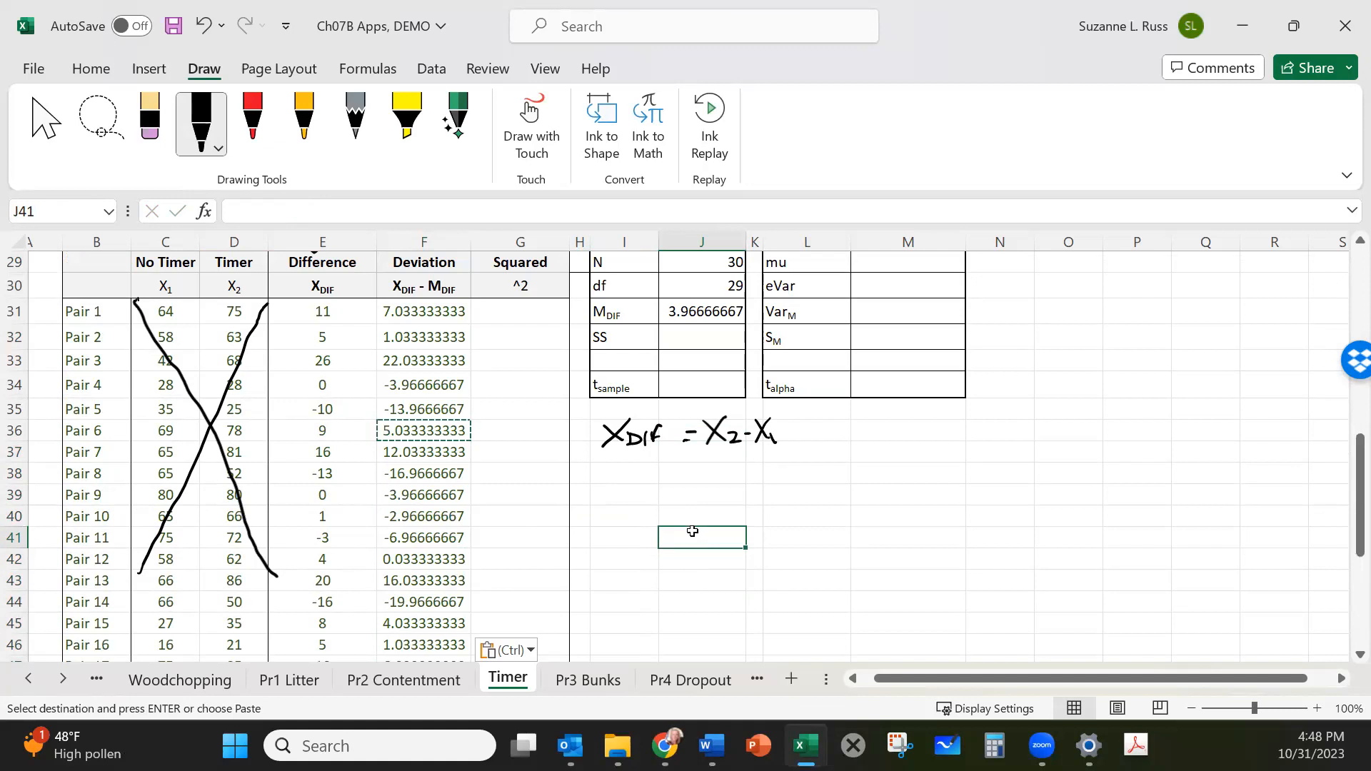
# Square the Pair 1 deviation in cell G31 with the formula =F31^2.
pyautogui.scroll(1, 692, 531)
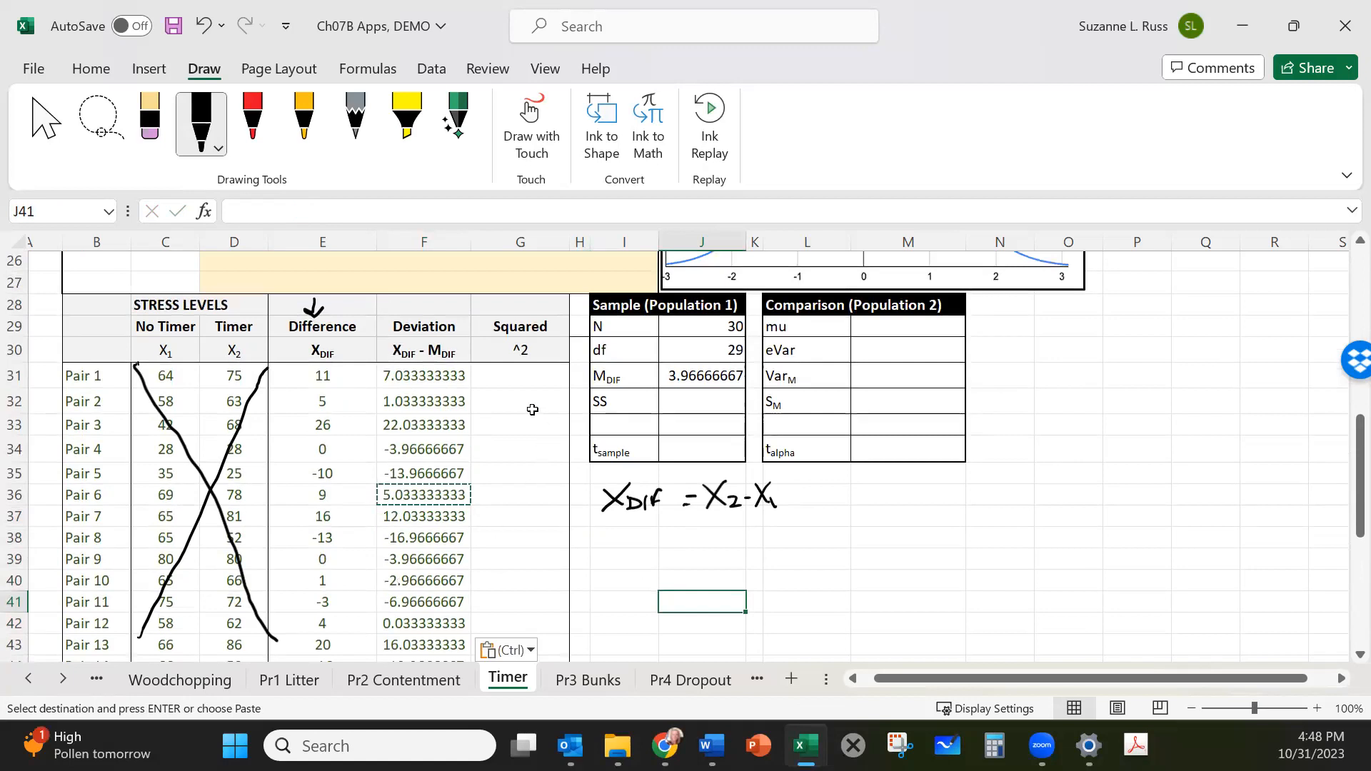
pyautogui.click(702, 402)
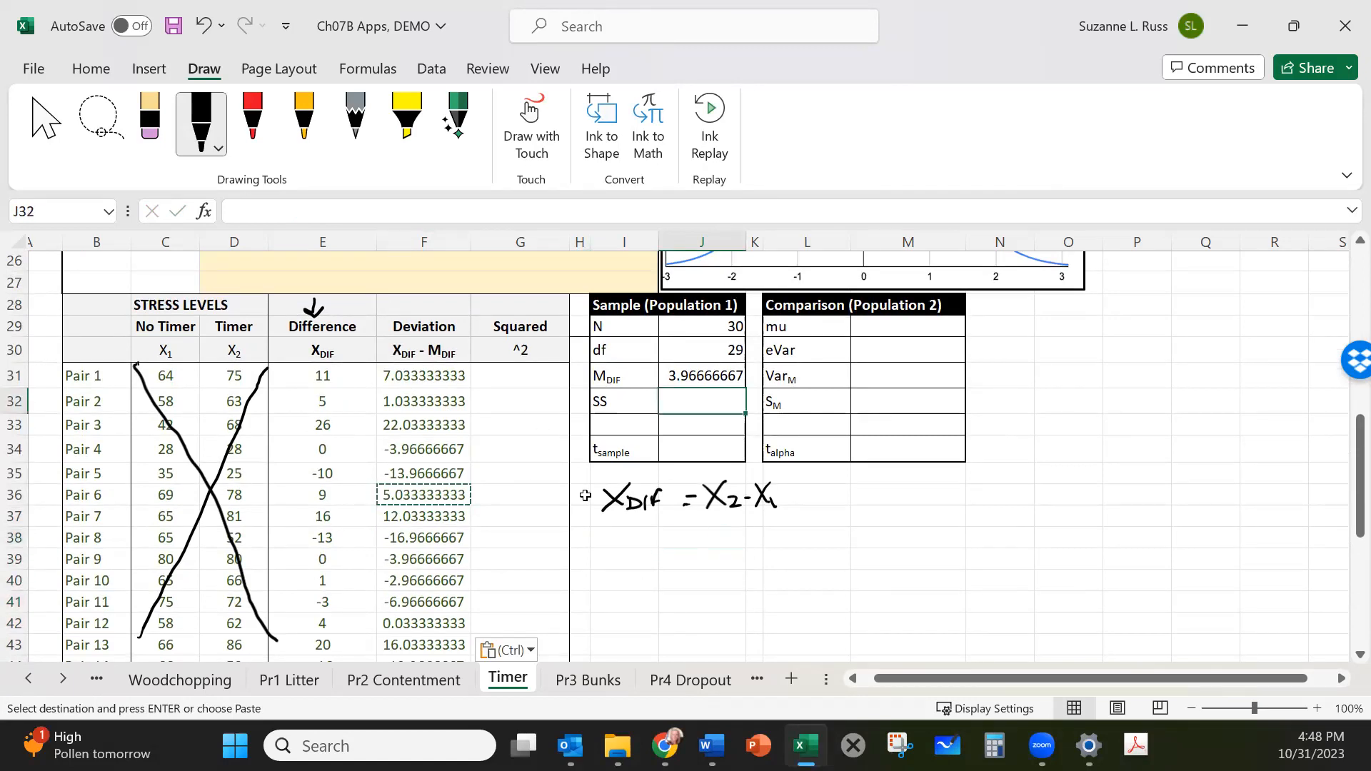
pyautogui.doubleClick(651, 521)
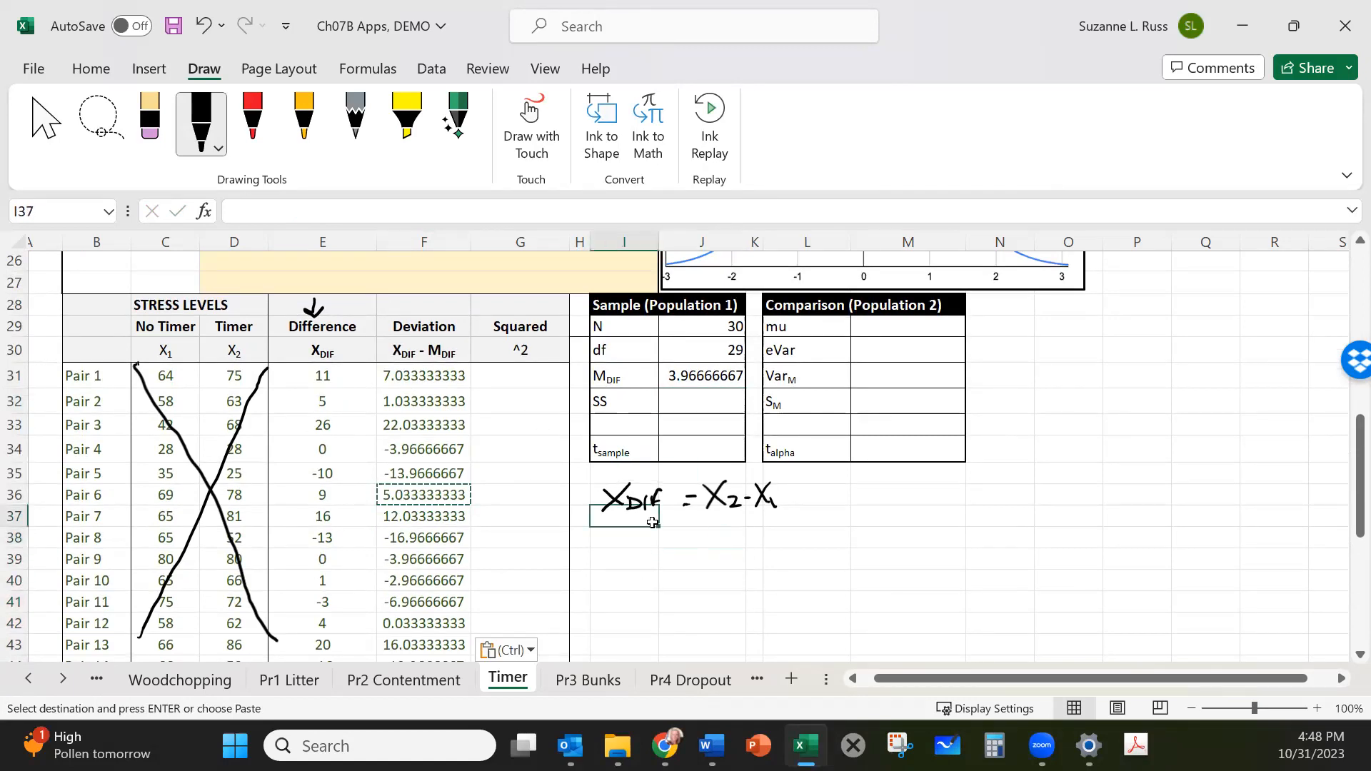
pyautogui.click(512, 374)
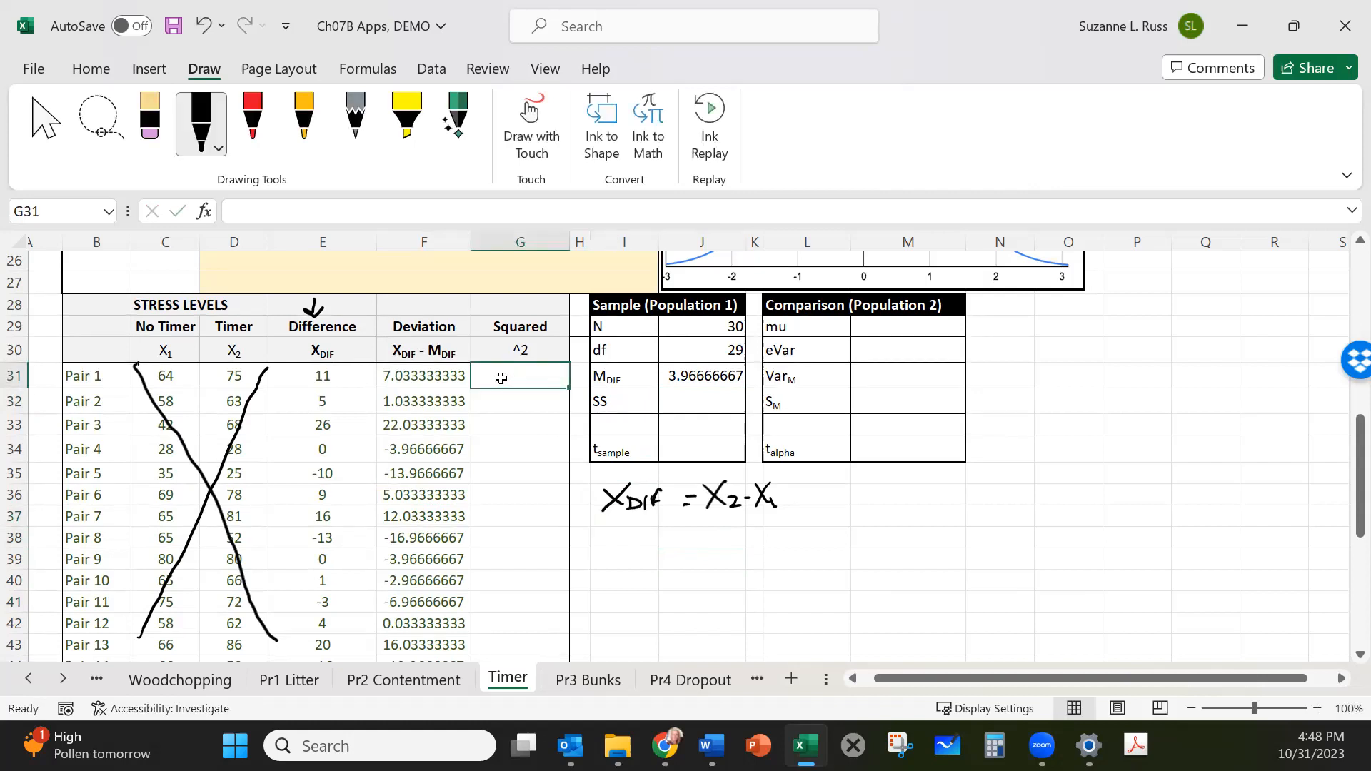
pyautogui.write('=')
pyautogui.click(434, 369)
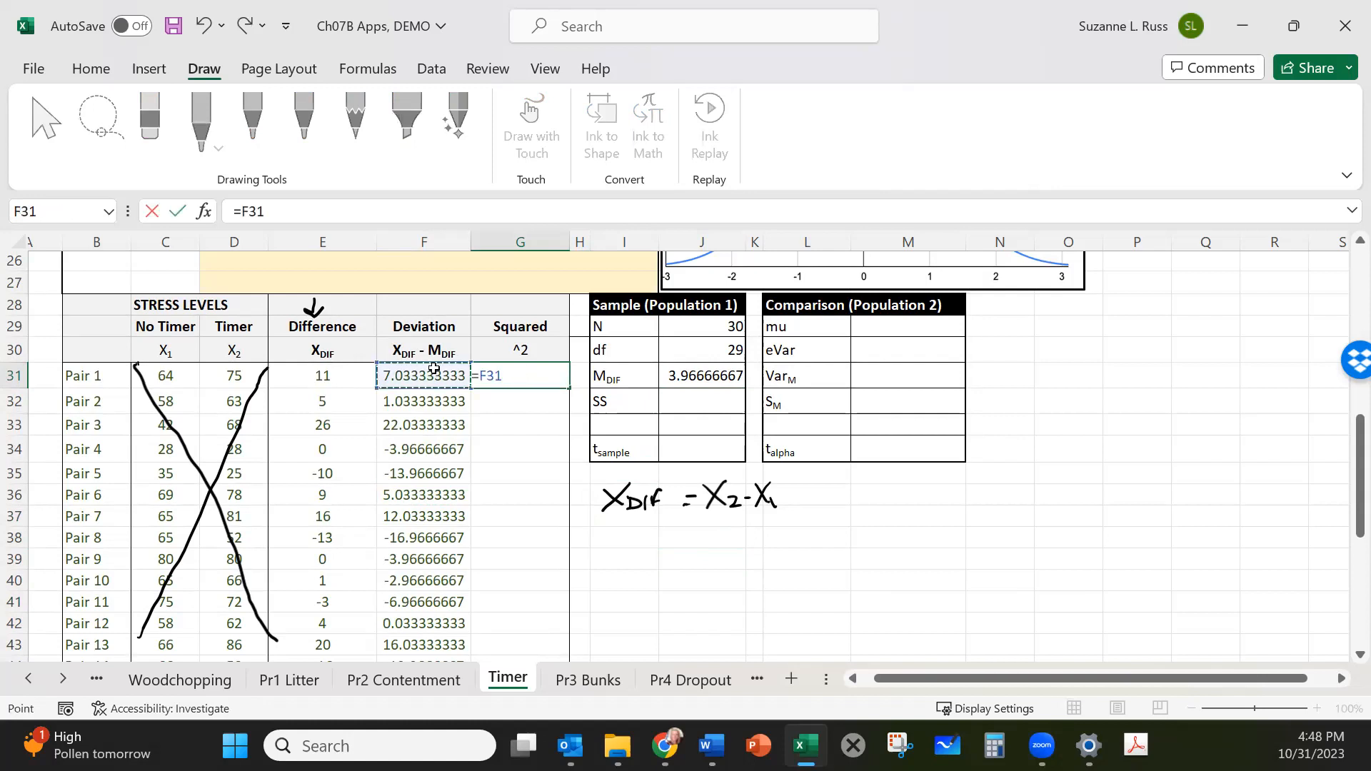
pyautogui.write('^2')
pyautogui.press('Return')
# Copy the squared-deviation formula from cell G31 into G32:G60 for Pairs 2 to 30.
pyautogui.click(501, 376)
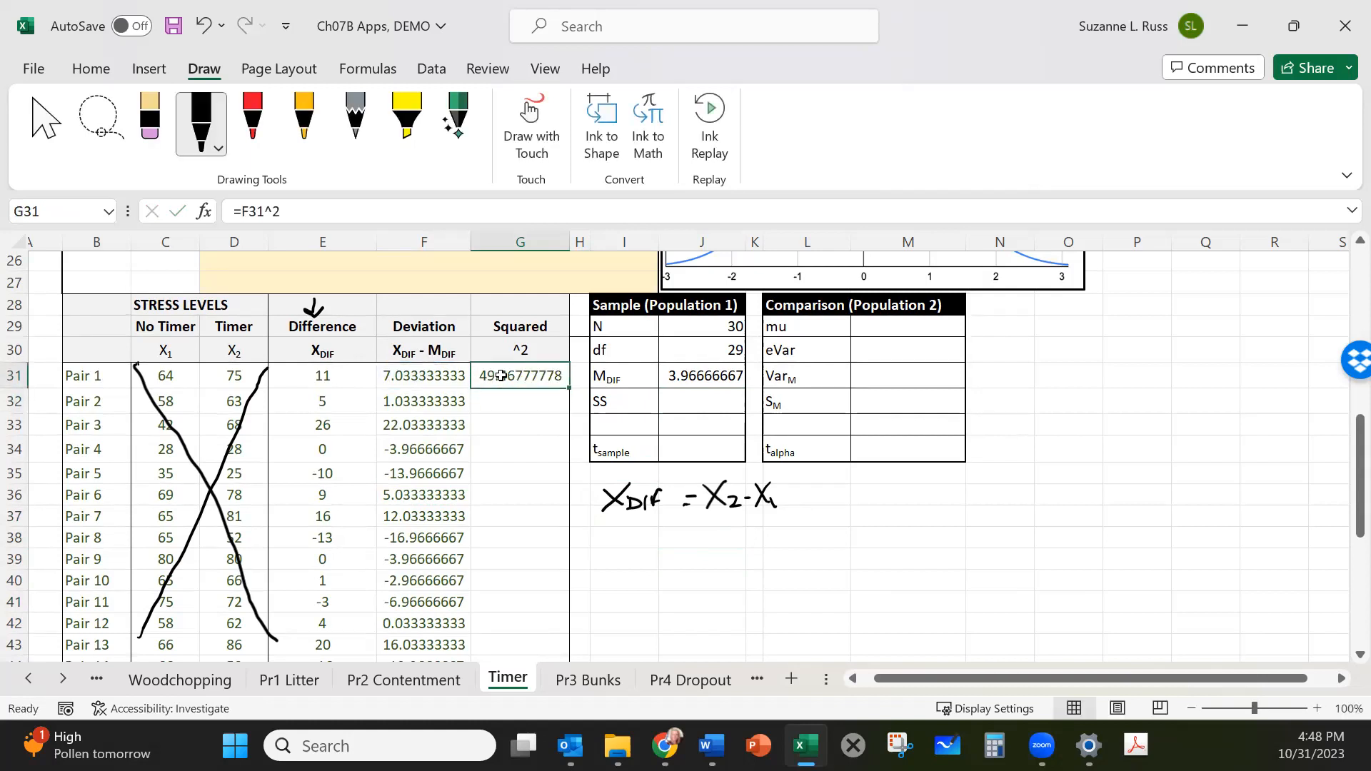
pyautogui.hotkey('ctrl', 'c')
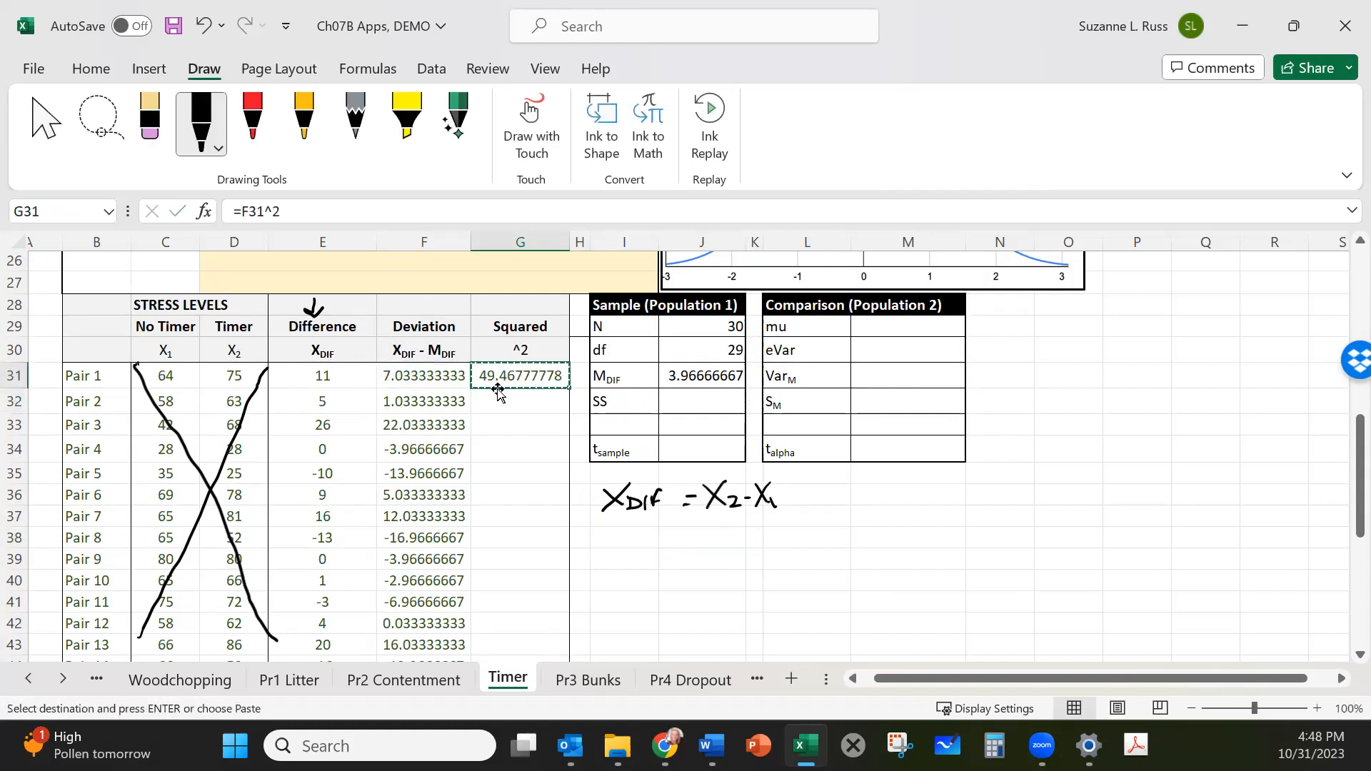
pyautogui.moveTo(501, 398); pyautogui.dragTo(505, 623)
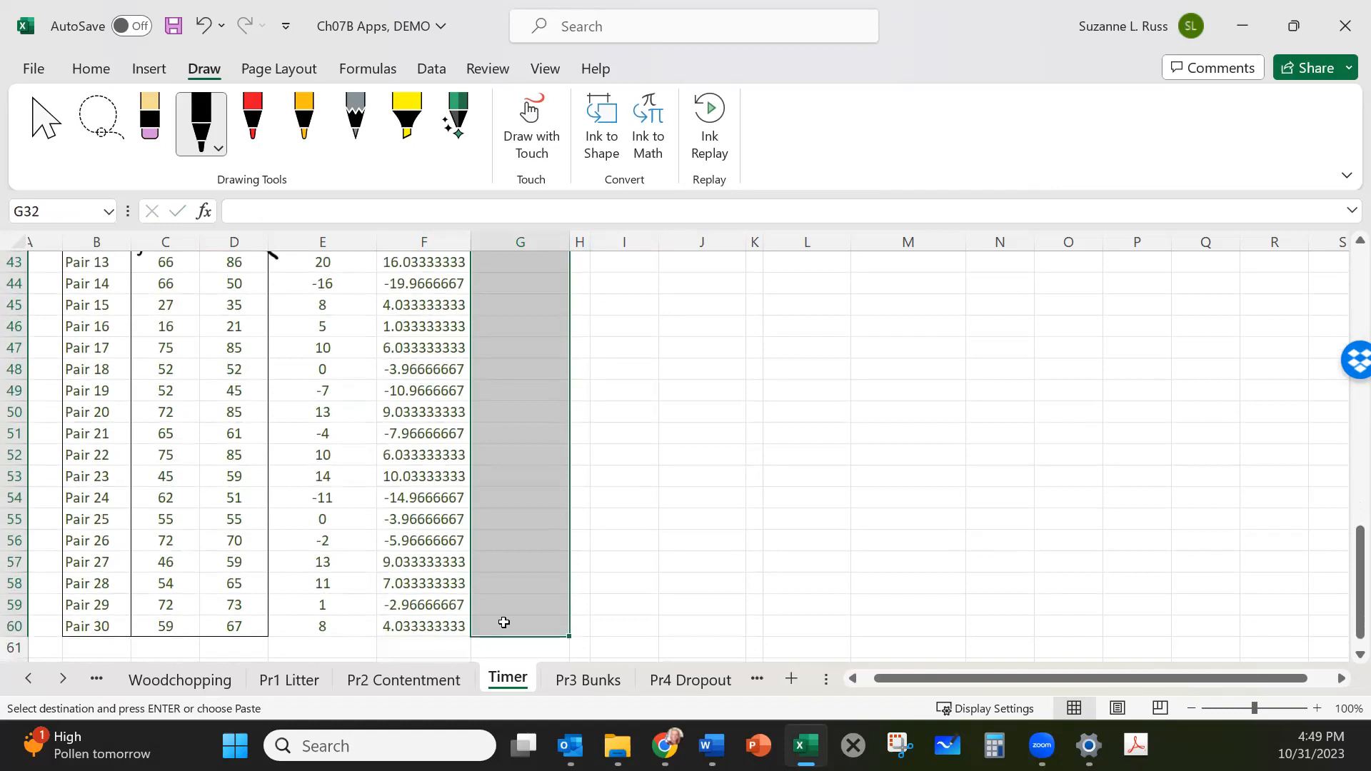
pyautogui.hotkey('ctrl', 'v')
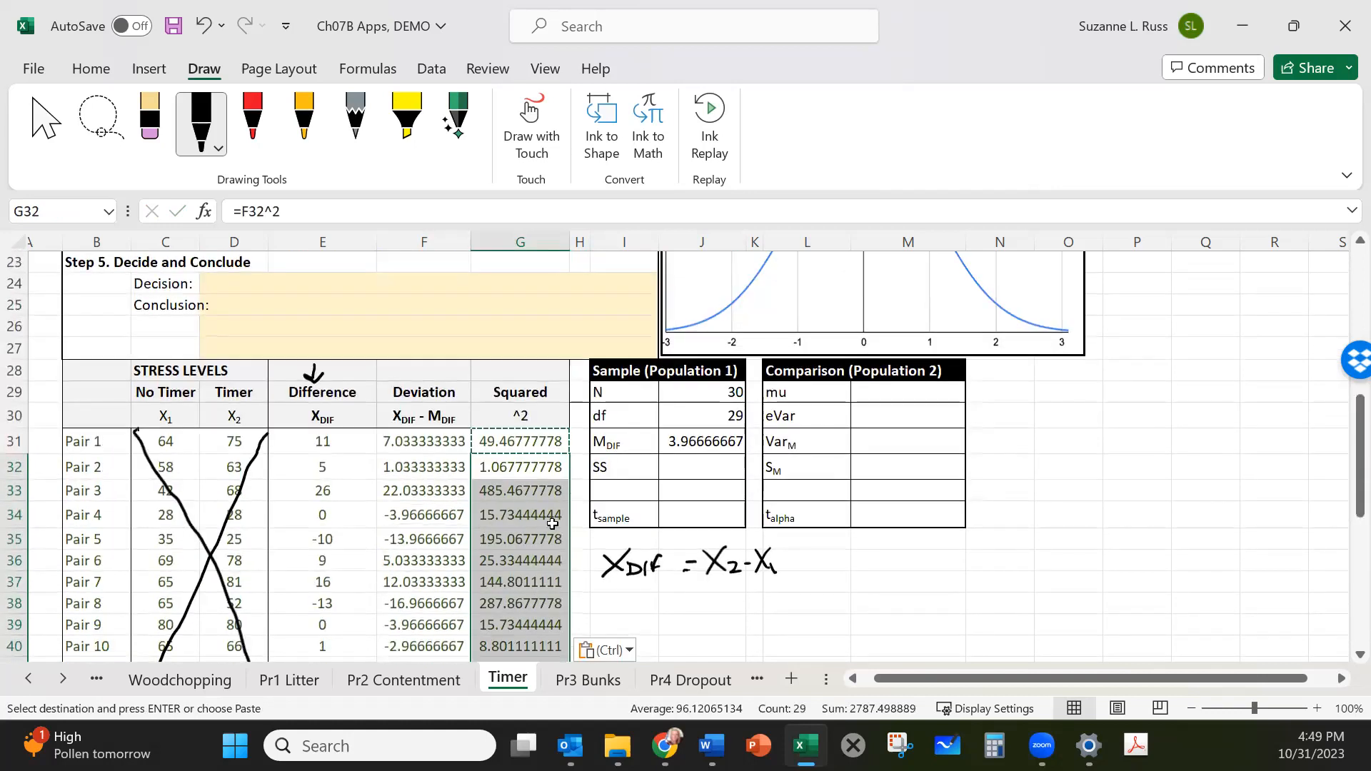
pyautogui.click(730, 623)
# Handwrite SS = Σ(XDIF - MDIF)² below the XDIF note, underline its deviation term, and mark the Deviation and Squared column headings.
pyautogui.click(671, 467)
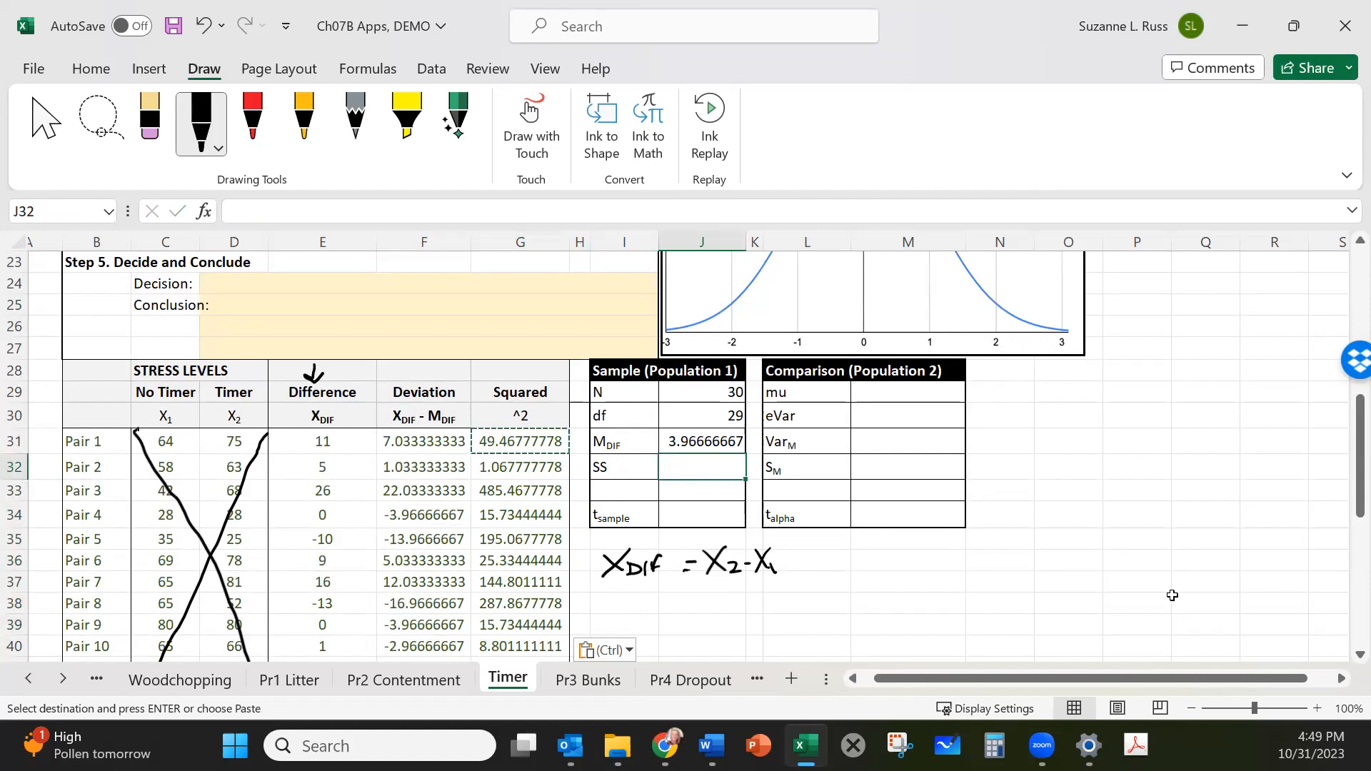
pyautogui.moveTo(618, 583)
pyautogui.mouseDown()
pyautogui.moveTo(600, 606)
pyautogui.moveTo(628, 597)
pyautogui.moveTo(621, 605)
pyautogui.mouseUp()
pyautogui.moveTo(646, 592); pyautogui.dragTo(721, 606)
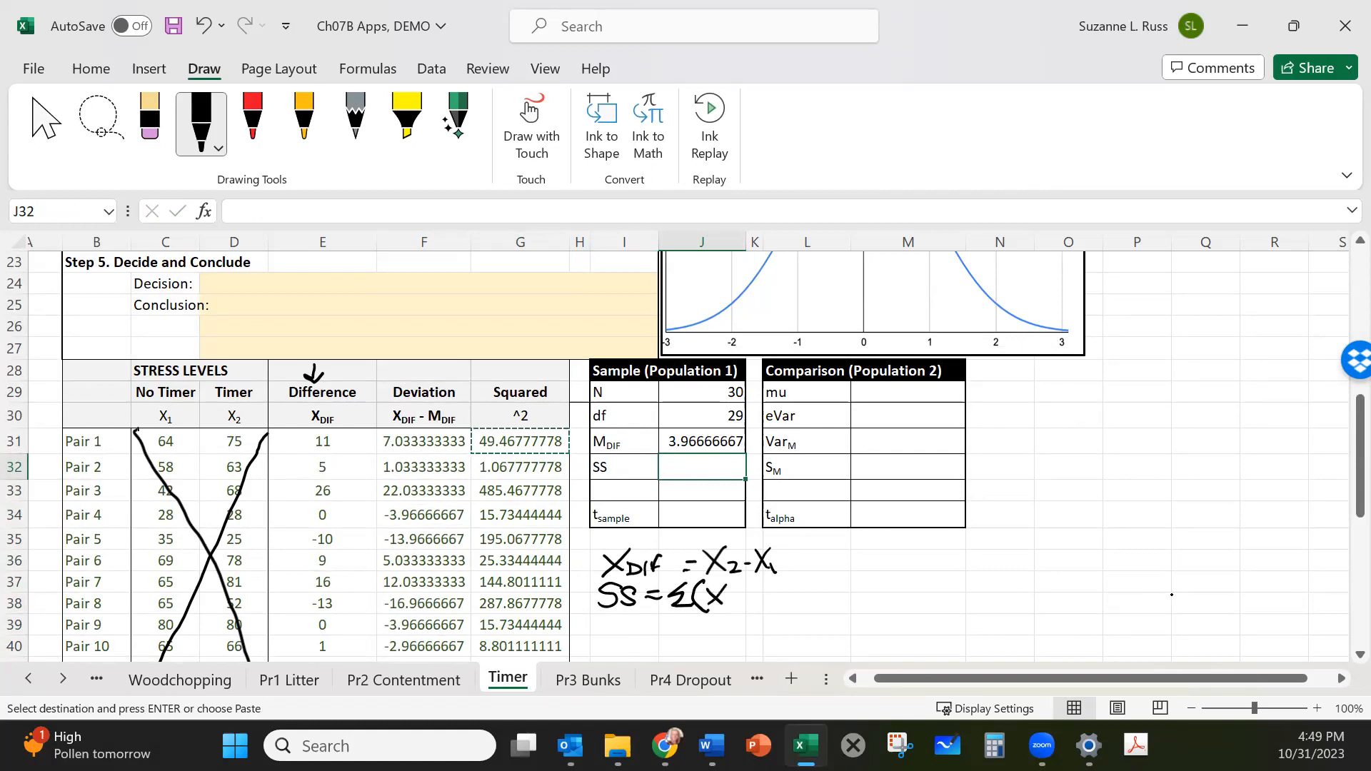
pyautogui.moveTo(787, 601)
pyautogui.mouseDown()
pyautogui.moveTo(820, 608)
pyautogui.moveTo(846, 583)
pyautogui.mouseUp()
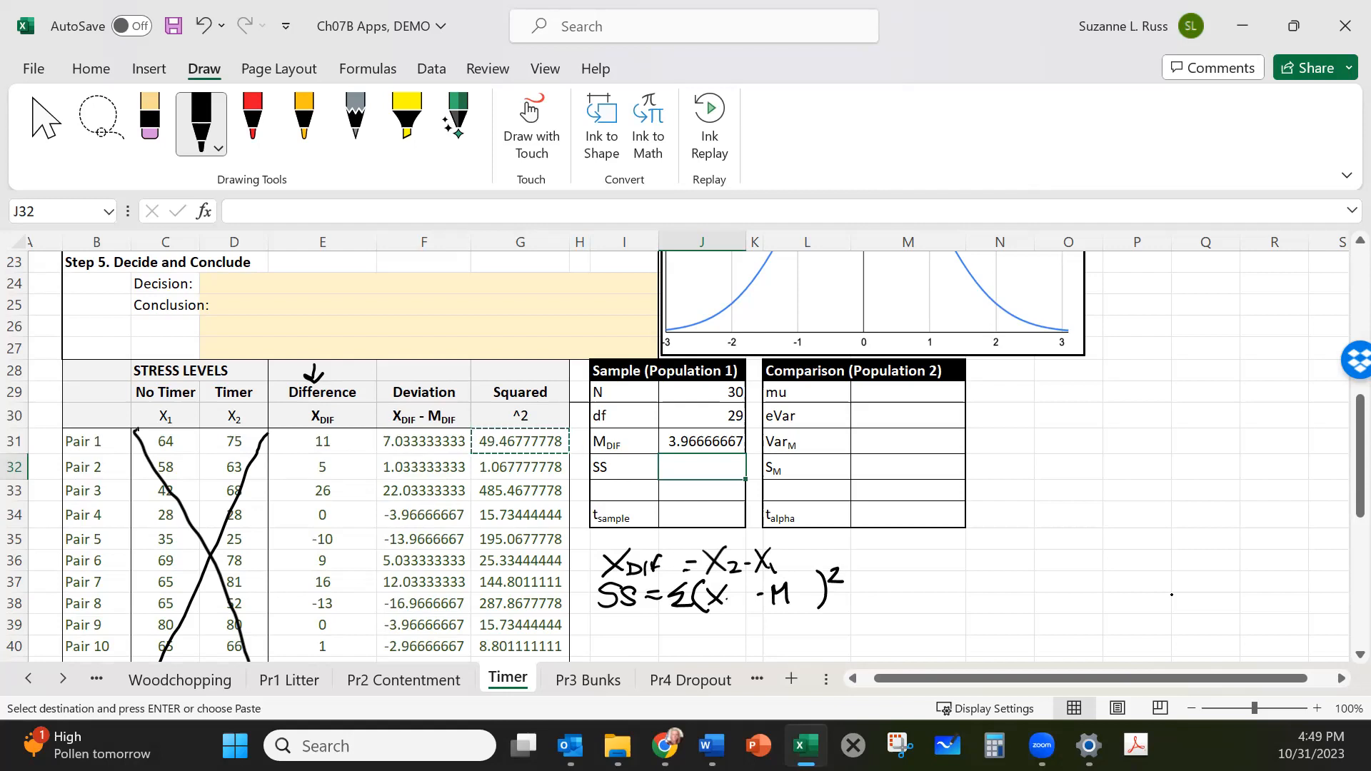
pyautogui.moveTo(735, 598); pyautogui.dragTo(736, 611)
pyautogui.moveTo(789, 593); pyautogui.dragTo(798, 607)
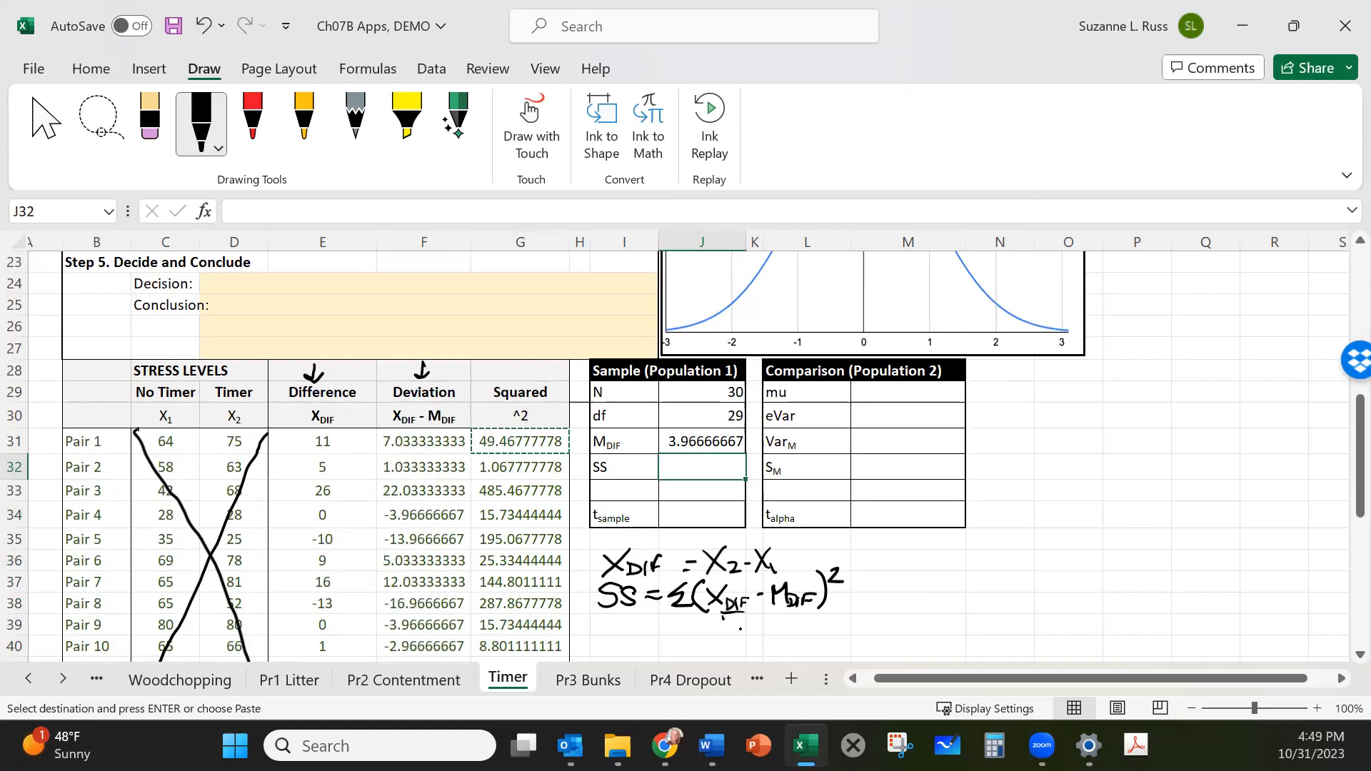
pyautogui.moveTo(722, 613); pyautogui.dragTo(771, 616)
pyautogui.moveTo(479, 362)
pyautogui.mouseDown()
pyautogui.moveTo(555, 362)
pyautogui.moveTo(558, 390)
pyautogui.mouseUp()
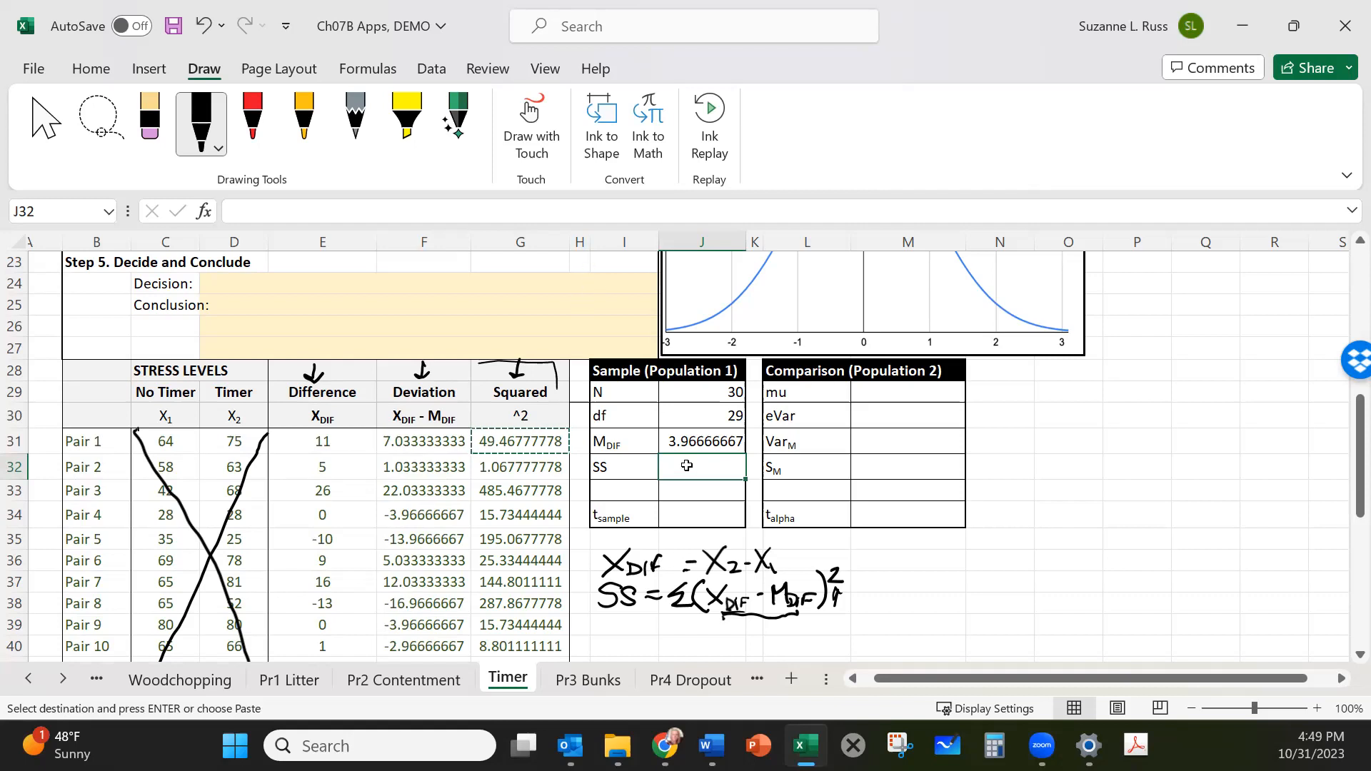
# Calculate the sum of squares in the SS cell J32 with =SUM(G31:G60).
pyautogui.write('=')
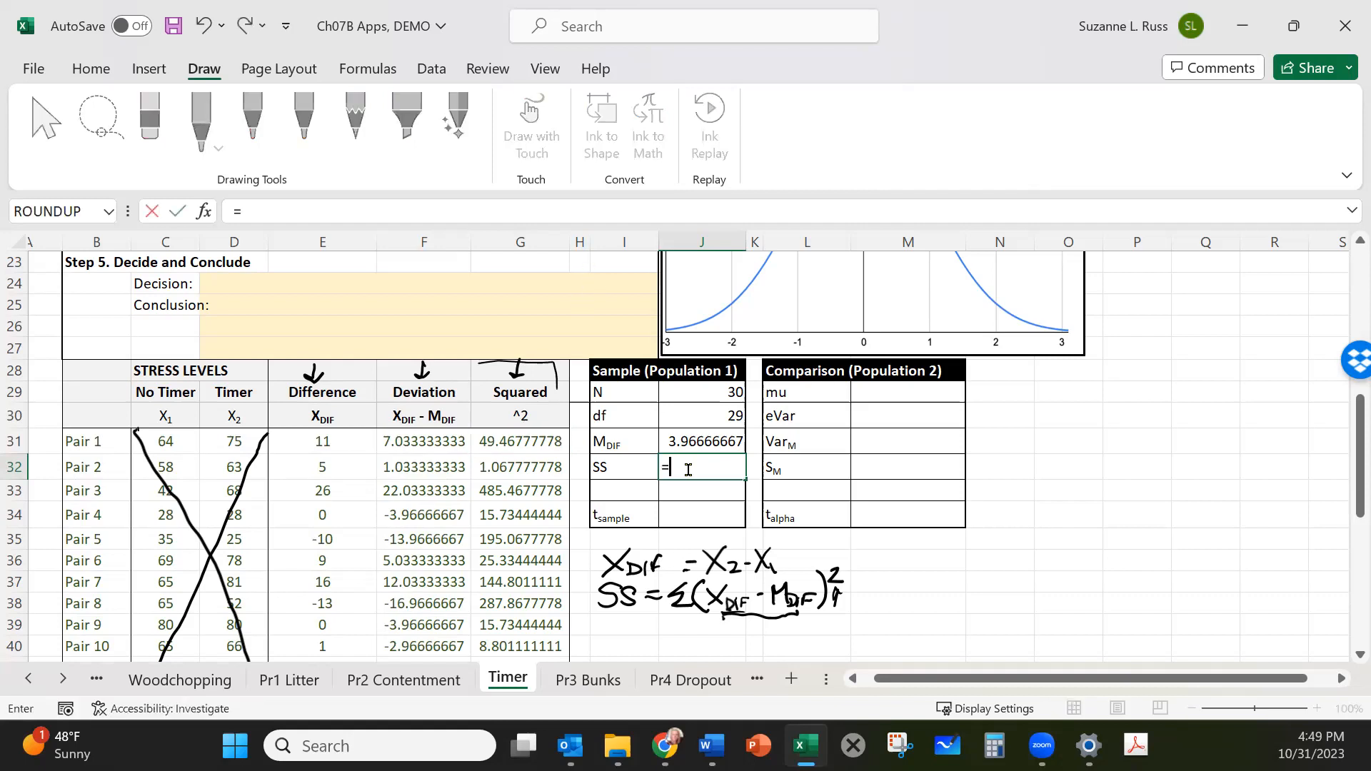
pyautogui.write('sum(')
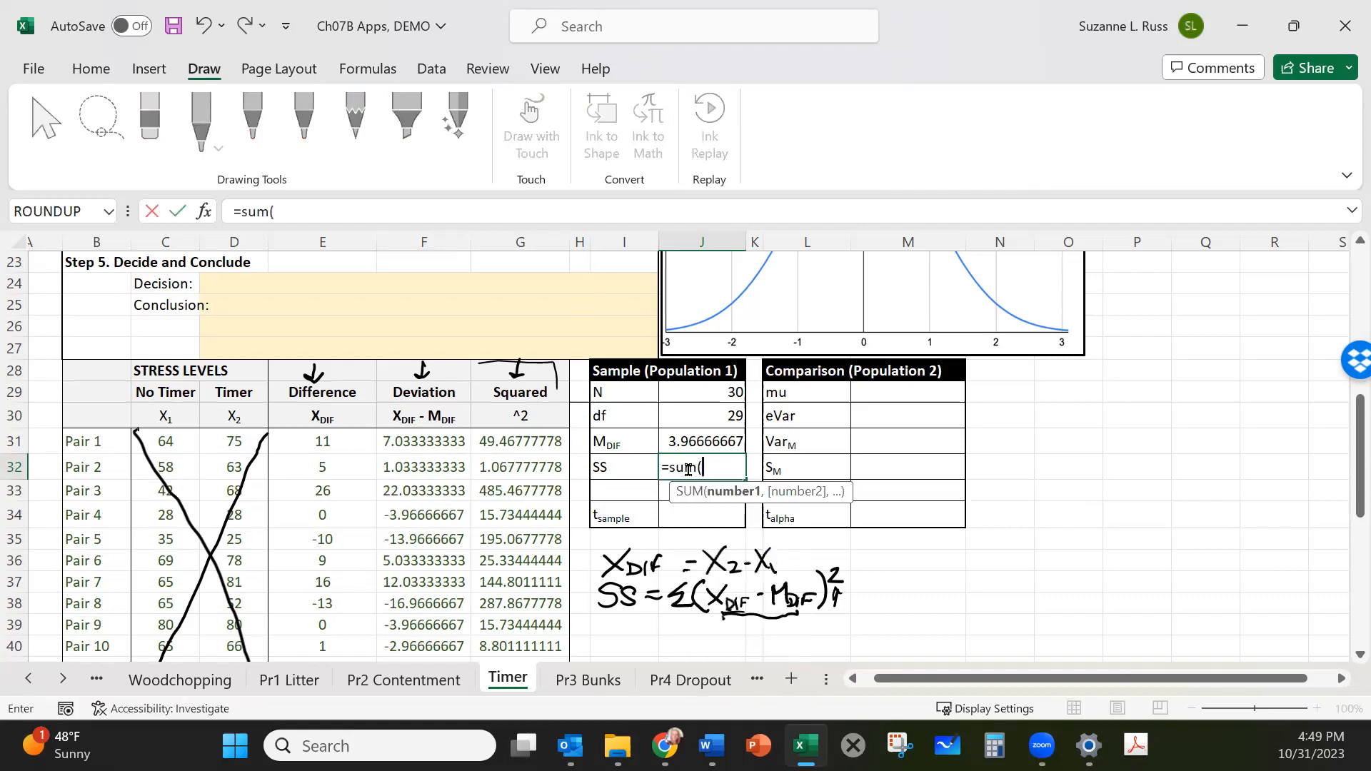
pyautogui.click(522, 442)
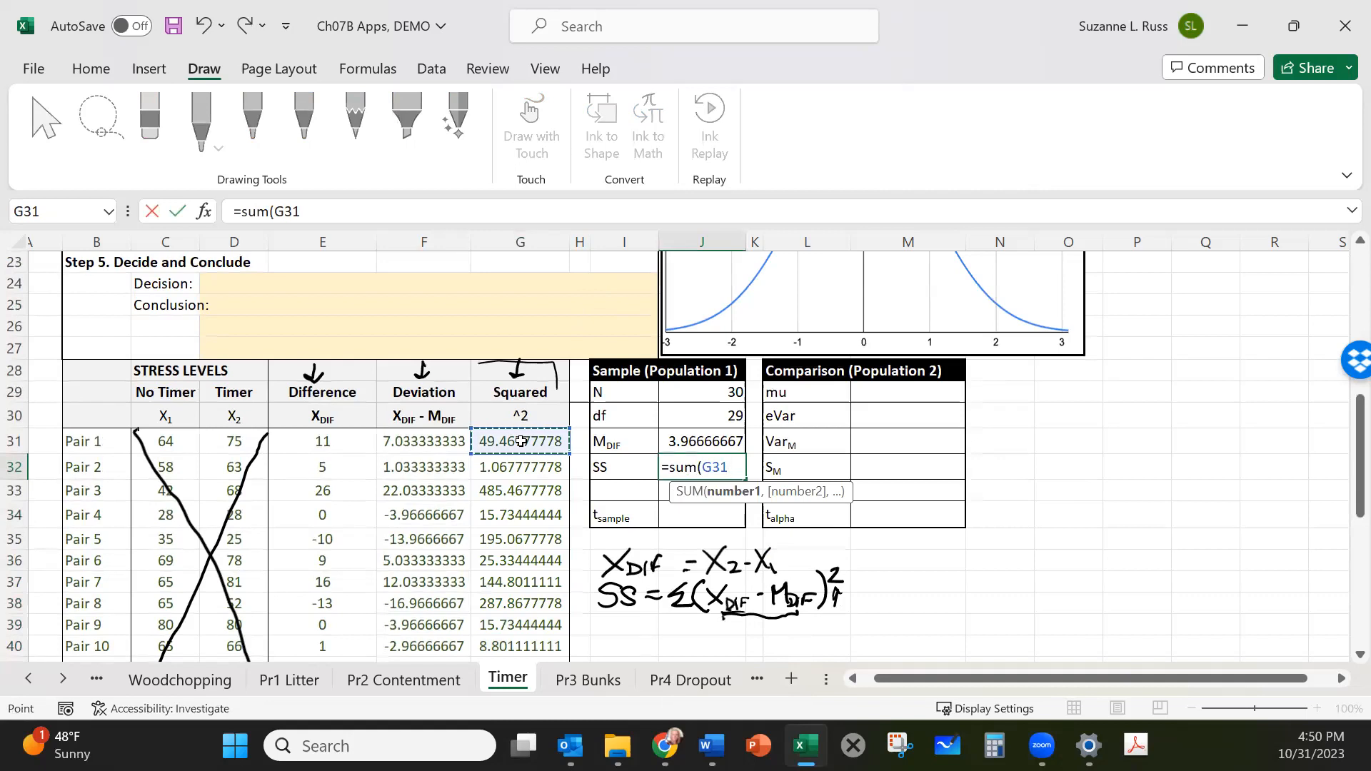
pyautogui.hotkey('ctrl', 'shift', 'Down')
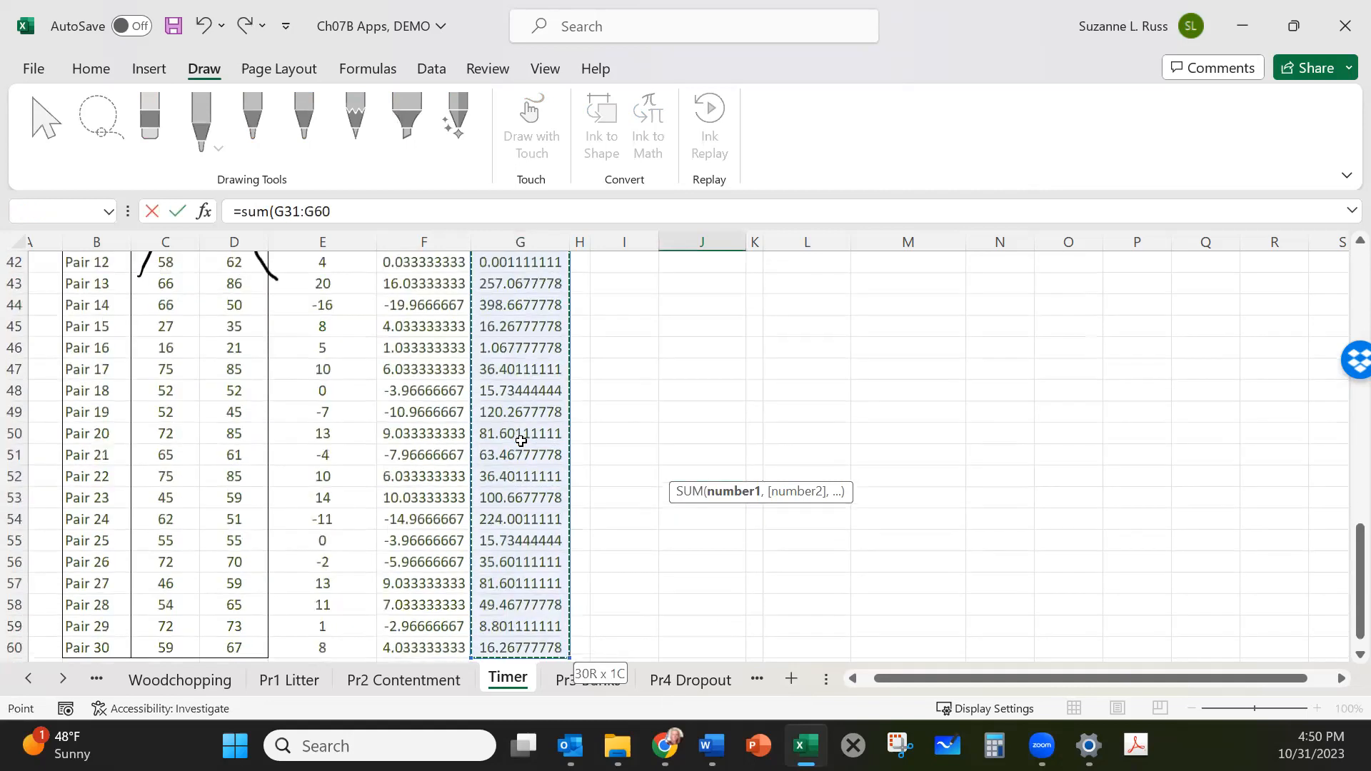
pyautogui.press('Return')
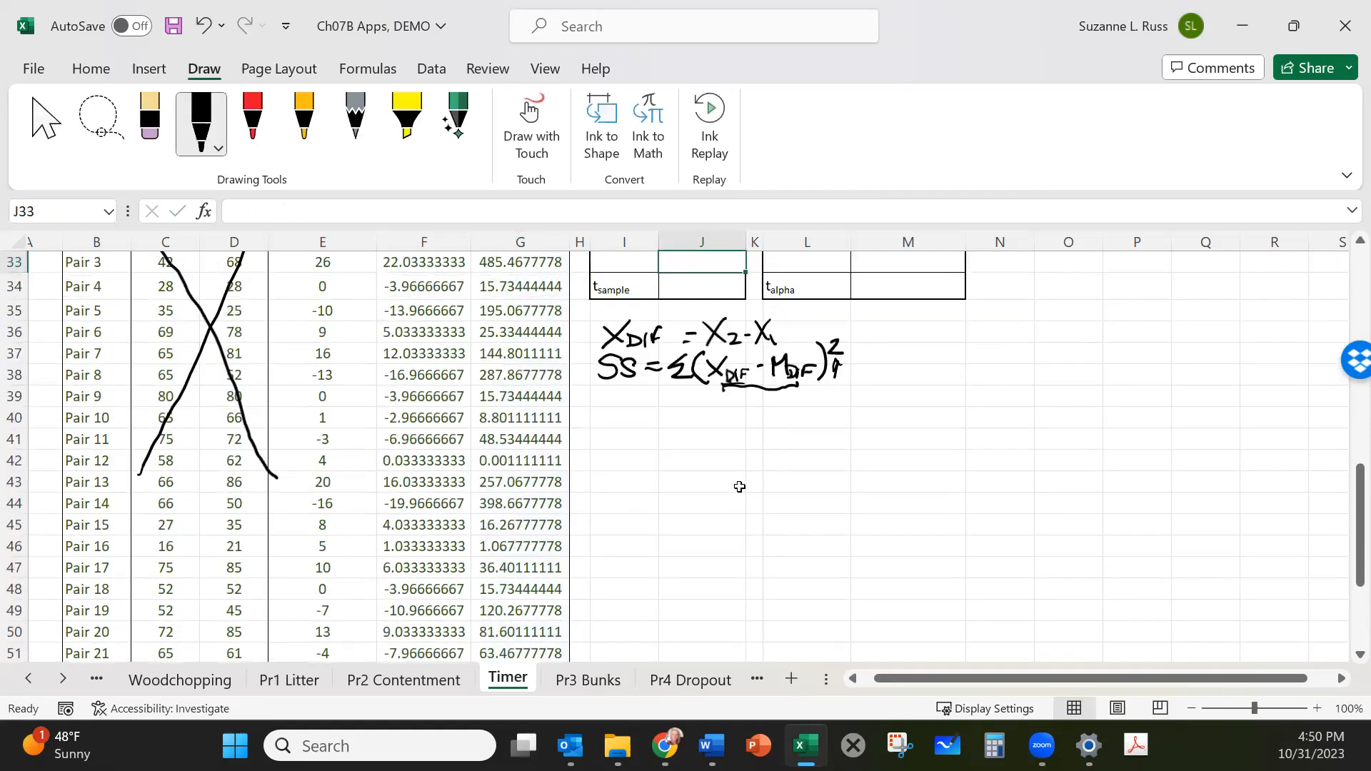
pyautogui.scroll(2, 740, 487)
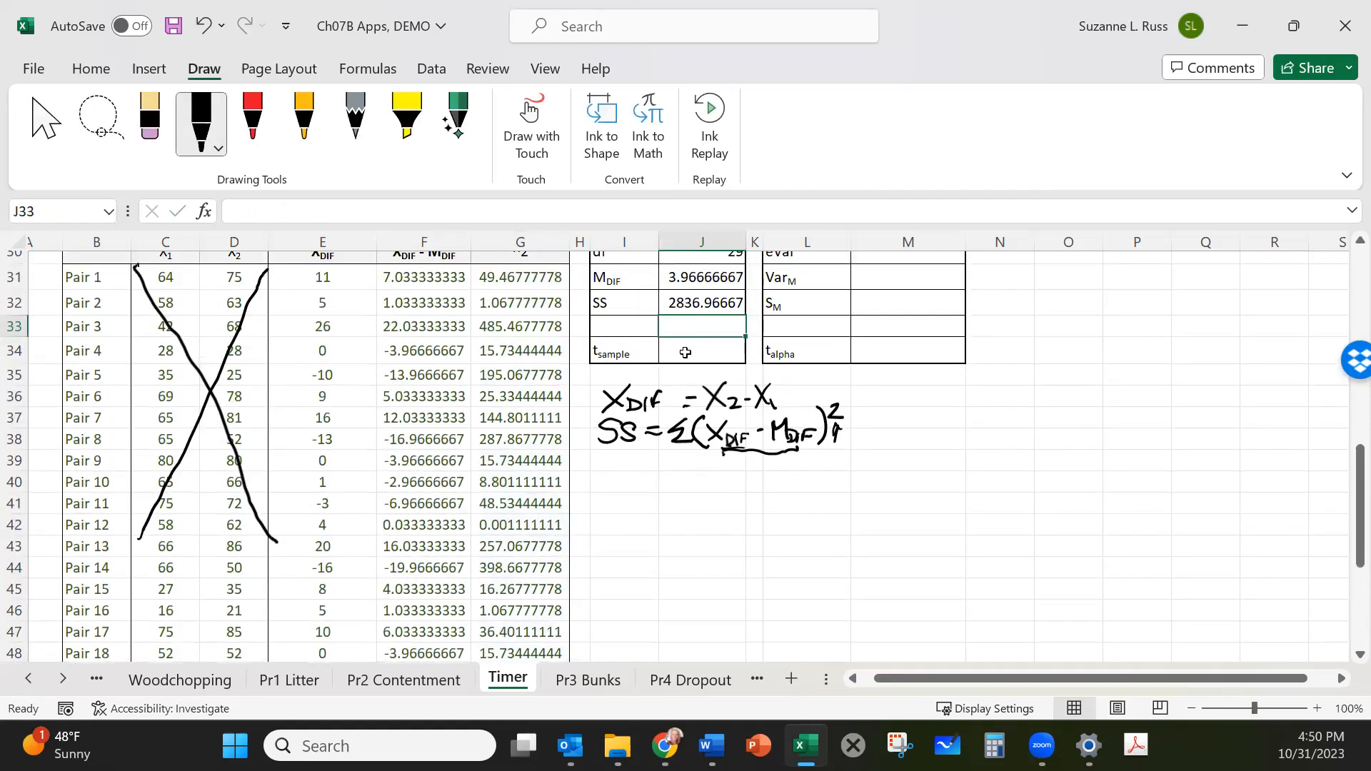
# Enter 0 for mu in cell M29 of the Comparison (Population 2) table.
pyautogui.scroll(2, 922, 514)
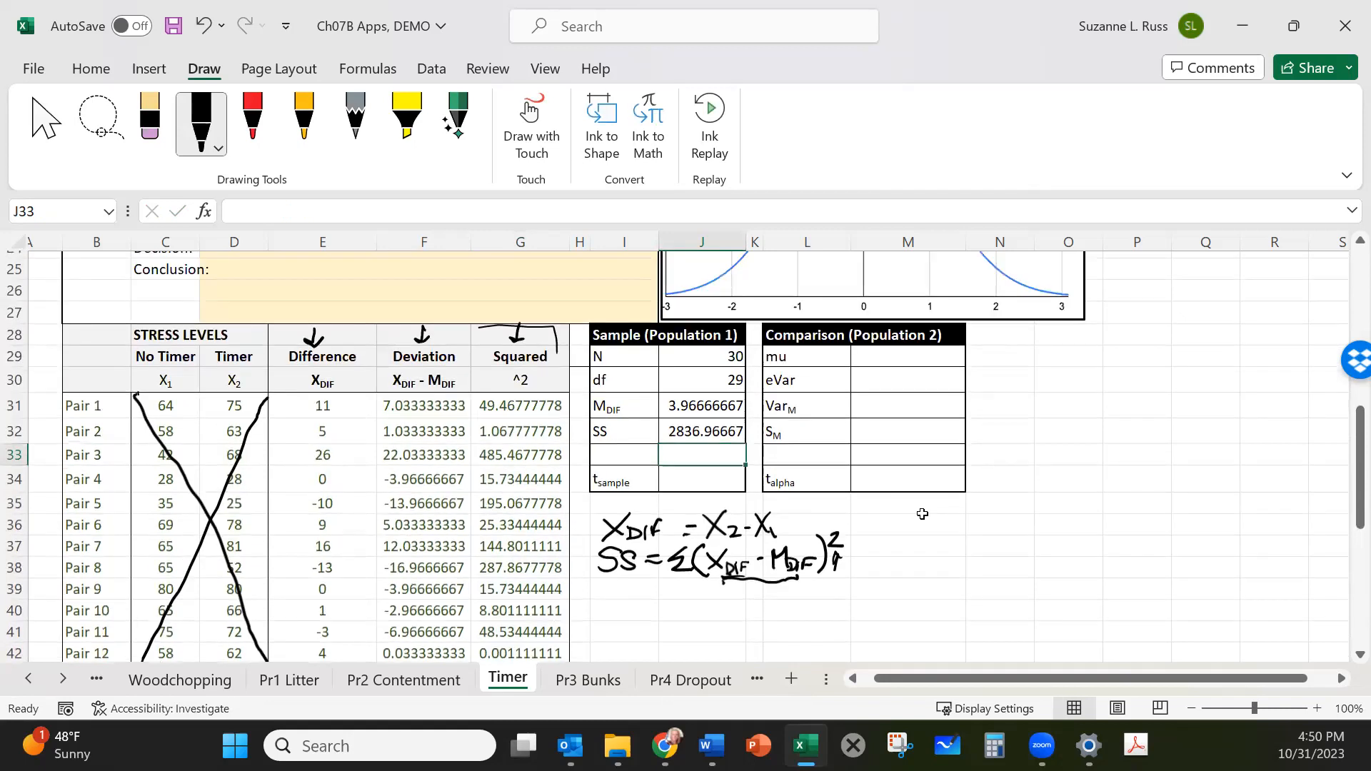
pyautogui.scroll(-1, 922, 515)
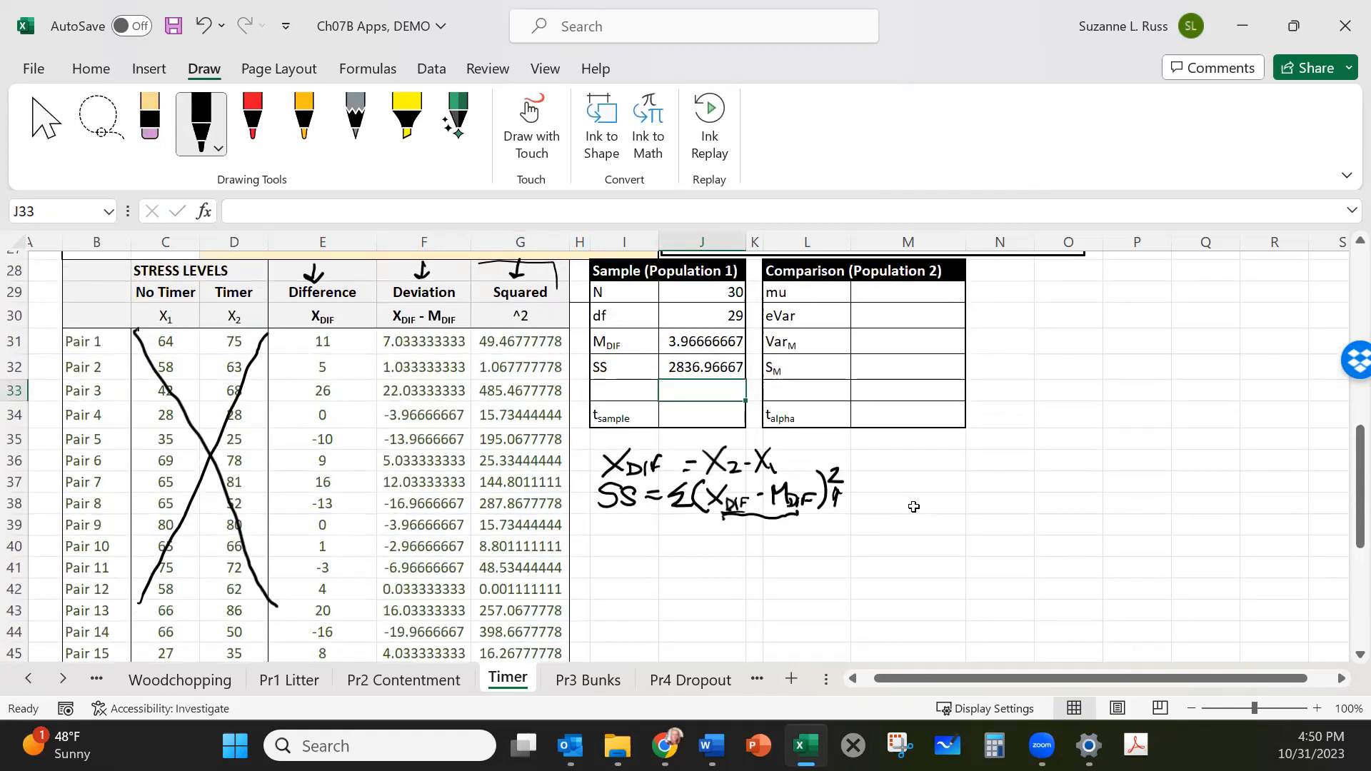
pyautogui.click(886, 295)
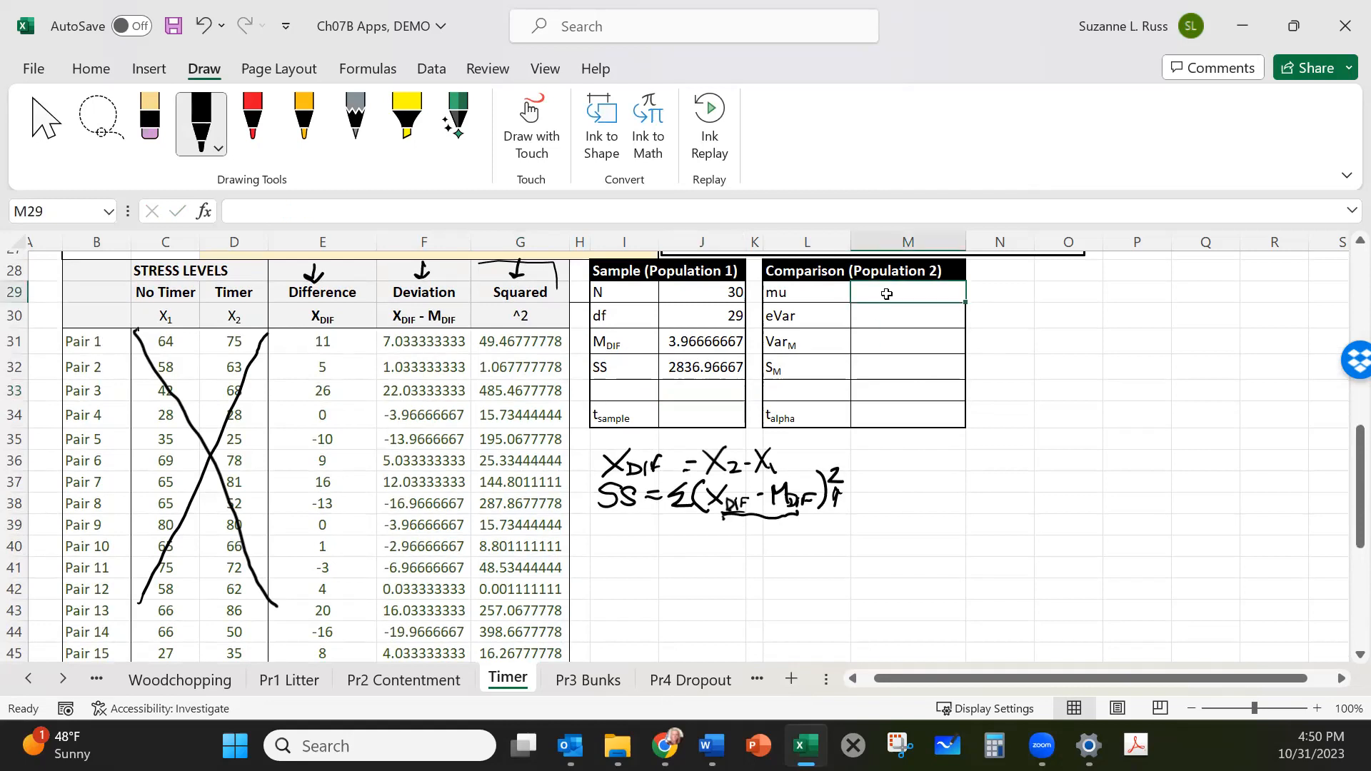
pyautogui.write('0')
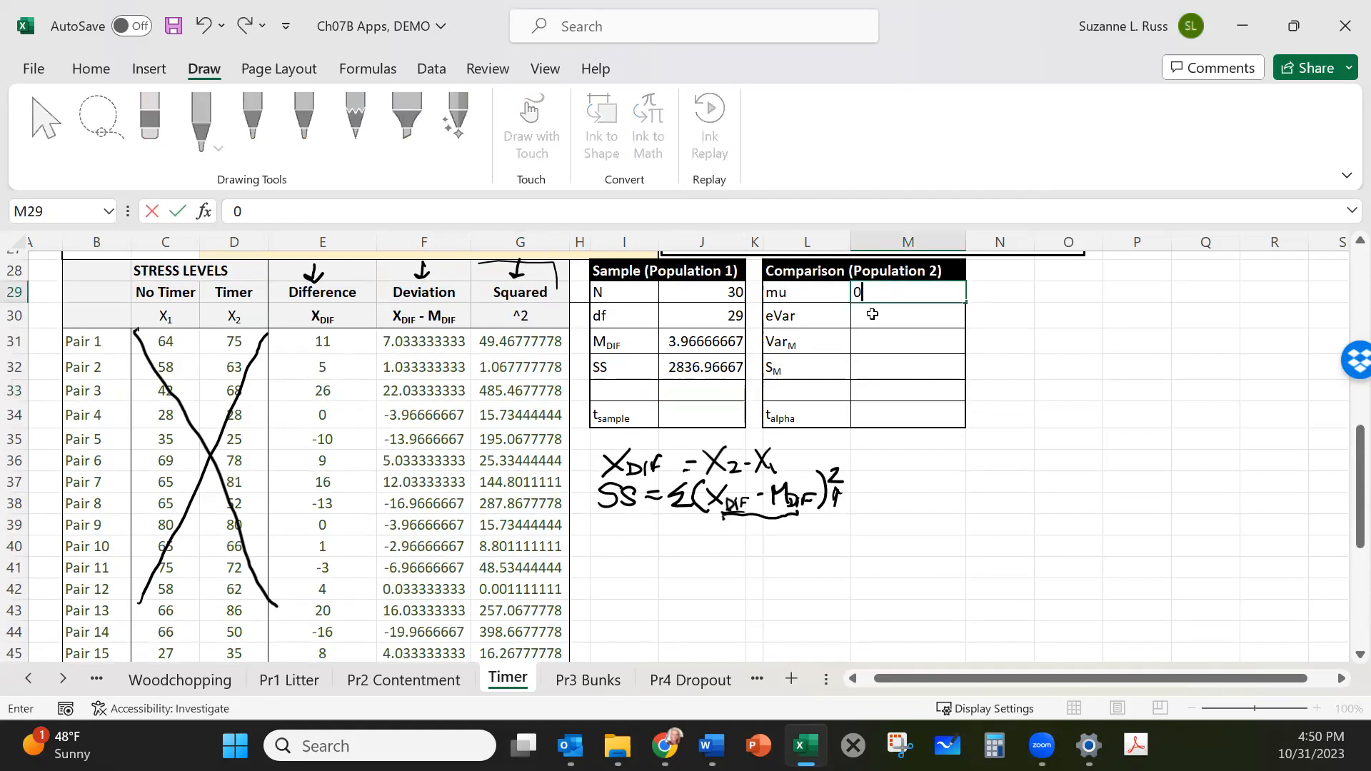
pyautogui.click(872, 314)
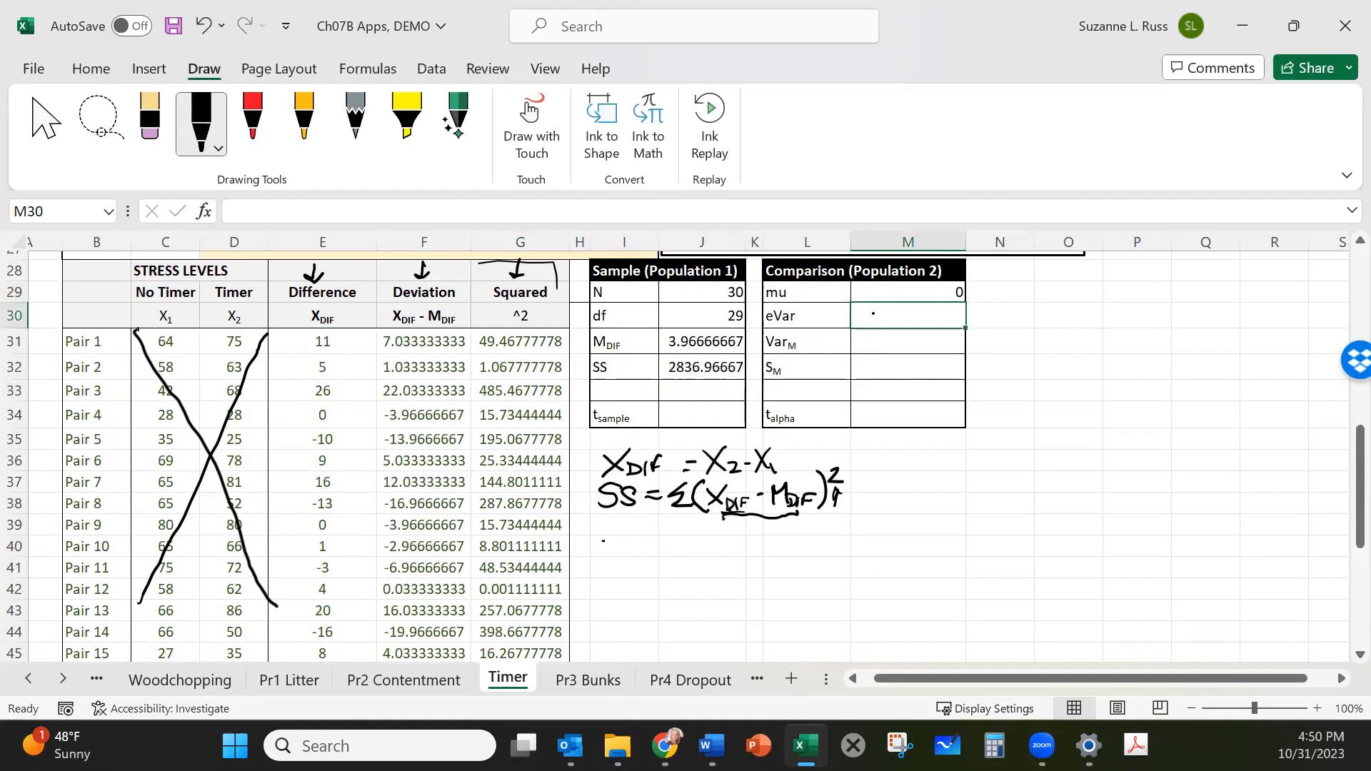
# Handwrite the formula eVar = SS/df below the SS formula note.
pyautogui.moveTo(614, 537)
pyautogui.mouseDown()
pyautogui.moveTo(615, 550)
pyautogui.moveTo(635, 521)
pyautogui.moveTo(647, 551)
pyautogui.mouseUp()
pyautogui.moveTo(651, 539)
pyautogui.mouseDown()
pyautogui.moveTo(651, 551)
pyautogui.moveTo(696, 539)
pyautogui.moveTo(687, 550)
pyautogui.mouseUp()
pyautogui.moveTo(725, 528)
pyautogui.mouseDown()
pyautogui.moveTo(707, 552)
pyautogui.moveTo(763, 552)
pyautogui.mouseUp()
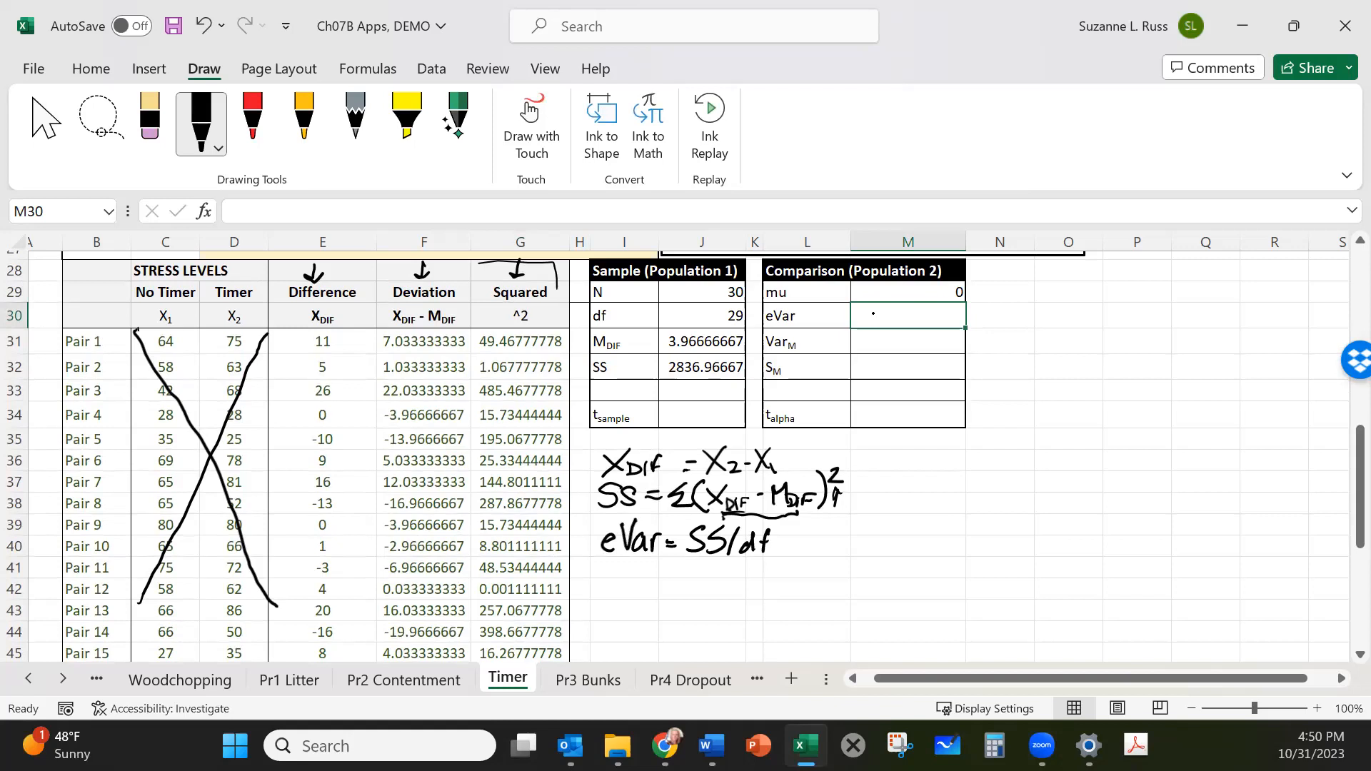
# Handwrite VarM = eVar/N and SM = √VarM below the eVar note, with arrows linking each result to the formula that uses it.
pyautogui.moveTo(604, 569)
pyautogui.mouseDown()
pyautogui.moveTo(611, 601)
pyautogui.moveTo(617, 569)
pyautogui.moveTo(630, 602)
pyautogui.mouseUp()
pyautogui.moveTo(635, 603); pyautogui.dragTo(645, 587)
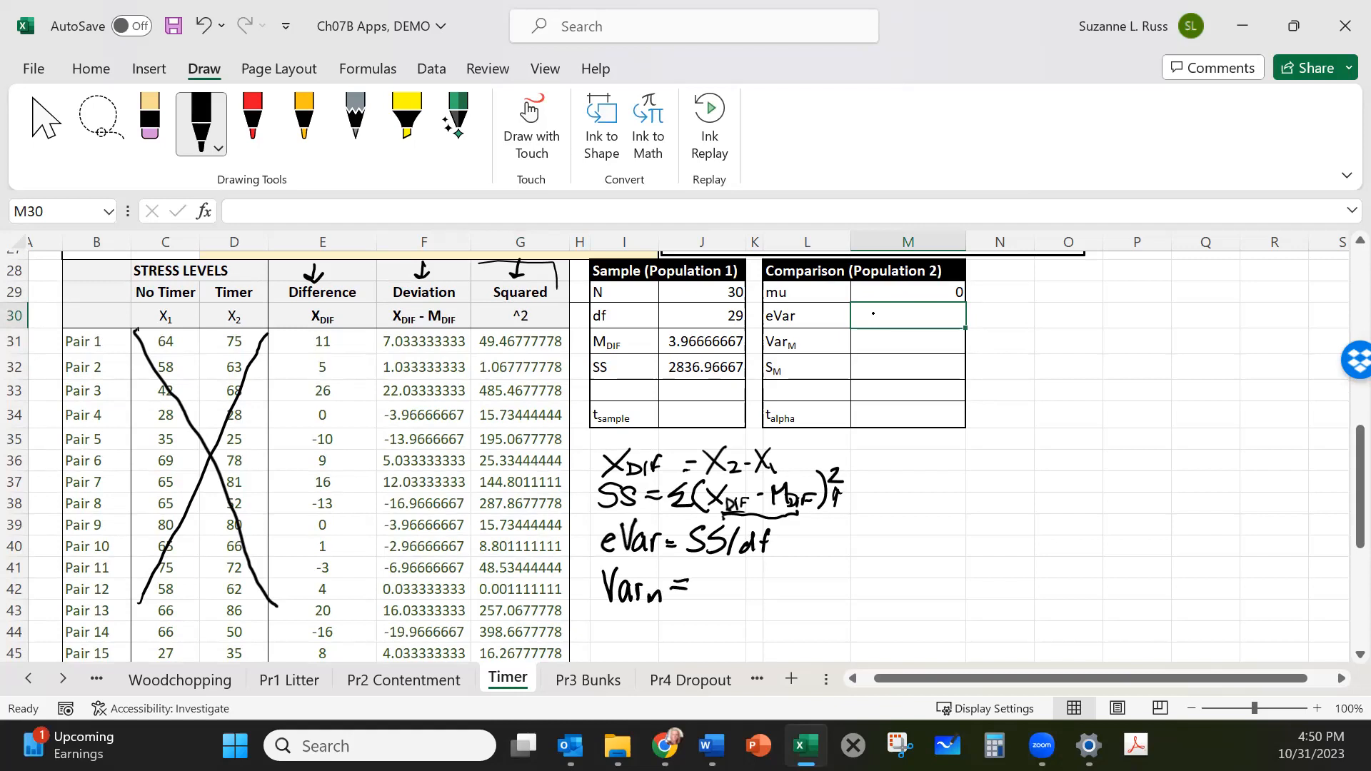
pyautogui.moveTo(717, 580)
pyautogui.mouseDown()
pyautogui.moveTo(722, 593)
pyautogui.moveTo(741, 570)
pyautogui.moveTo(748, 591)
pyautogui.moveTo(763, 578)
pyautogui.moveTo(766, 600)
pyautogui.moveTo(805, 571)
pyautogui.mouseUp()
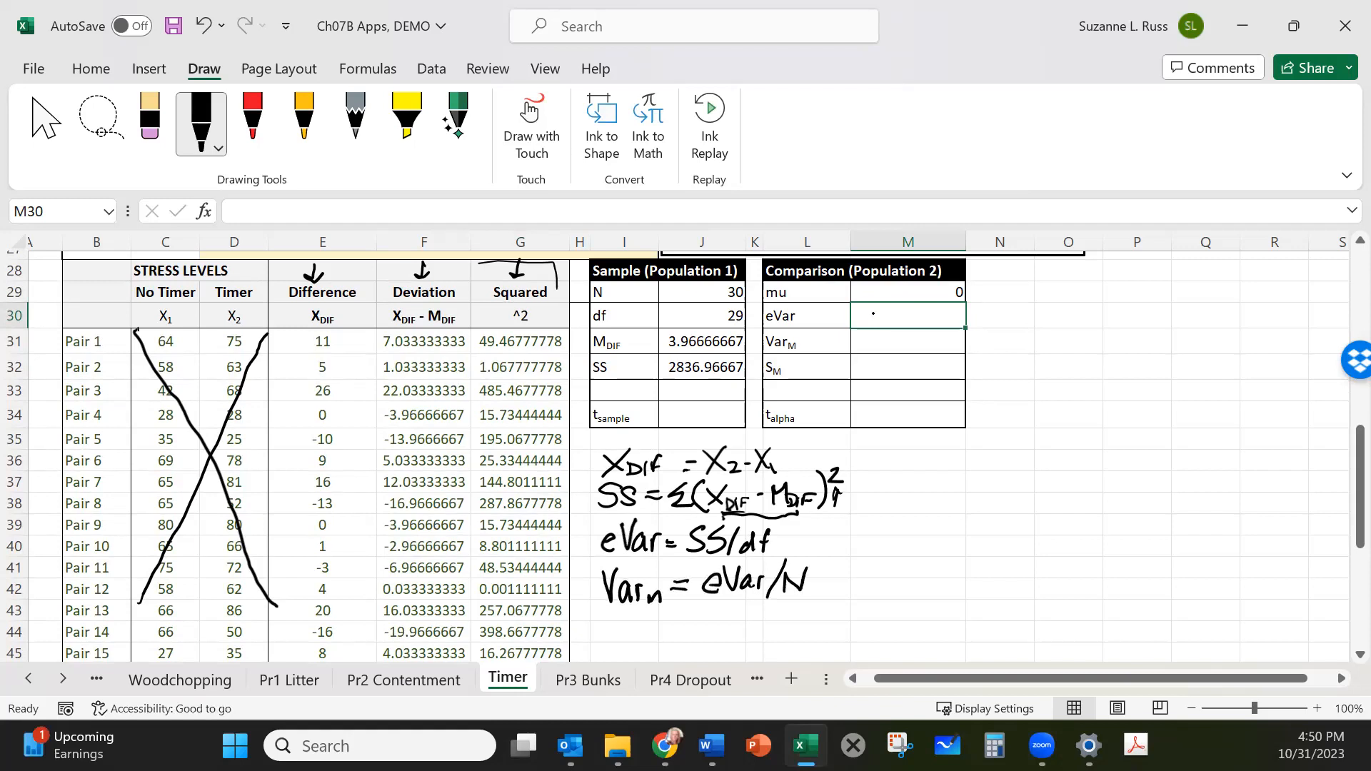
pyautogui.moveTo(698, 572); pyautogui.dragTo(659, 560)
pyautogui.moveTo(628, 617)
pyautogui.mouseDown()
pyautogui.moveTo(608, 640)
pyautogui.moveTo(782, 608)
pyautogui.moveTo(729, 614)
pyautogui.moveTo(743, 643)
pyautogui.moveTo(754, 632)
pyautogui.mouseUp()
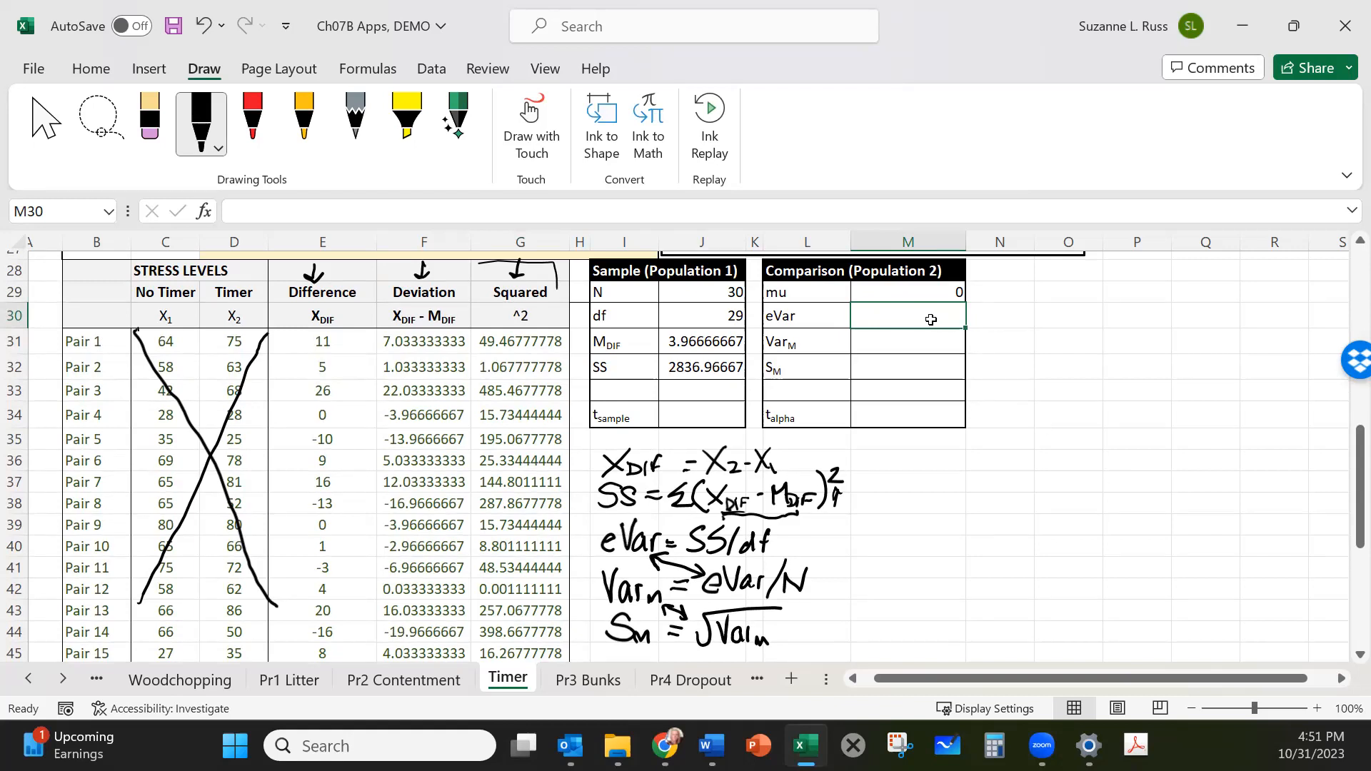
# Calculate the estimated variance in the eVar cell M30 by dividing SS by df with =J32/J30.
pyautogui.write('=')
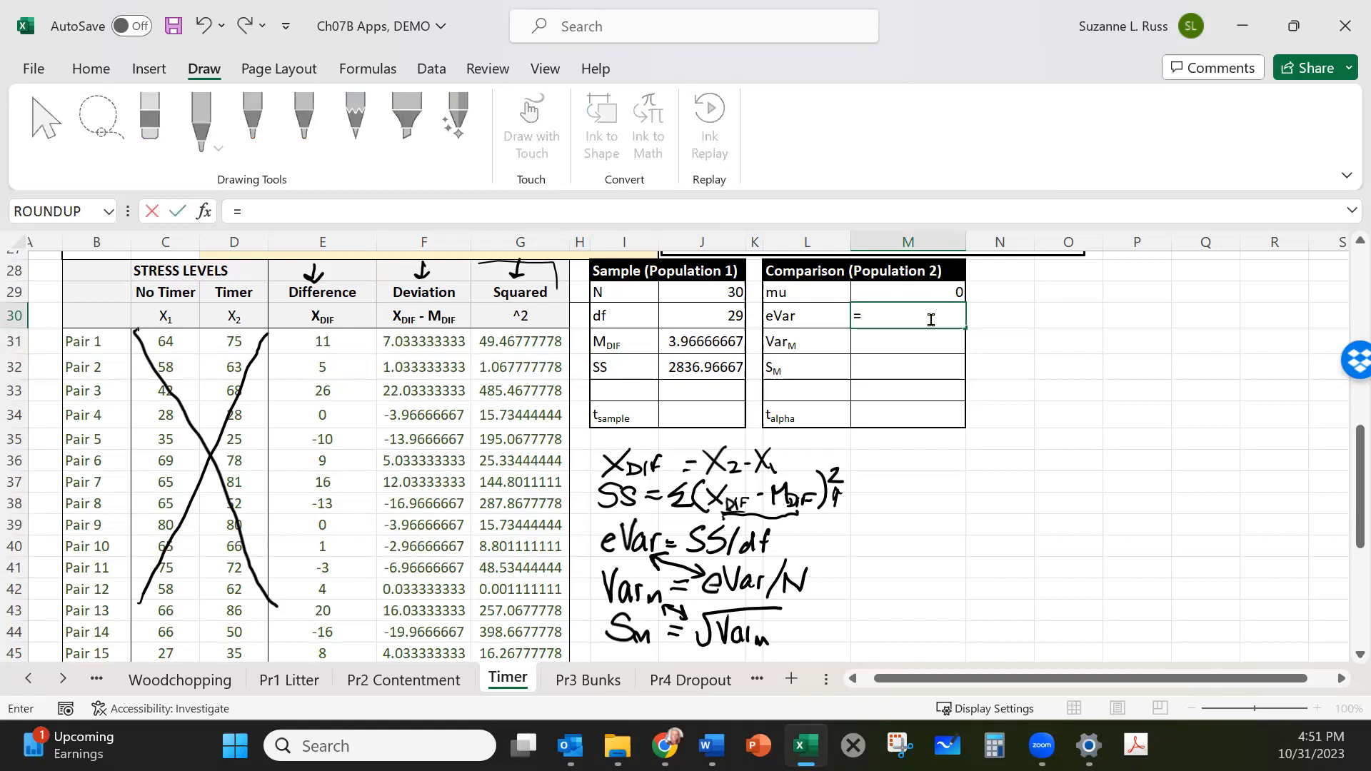
pyautogui.click(686, 363)
pyautogui.write('/')
pyautogui.click(683, 316)
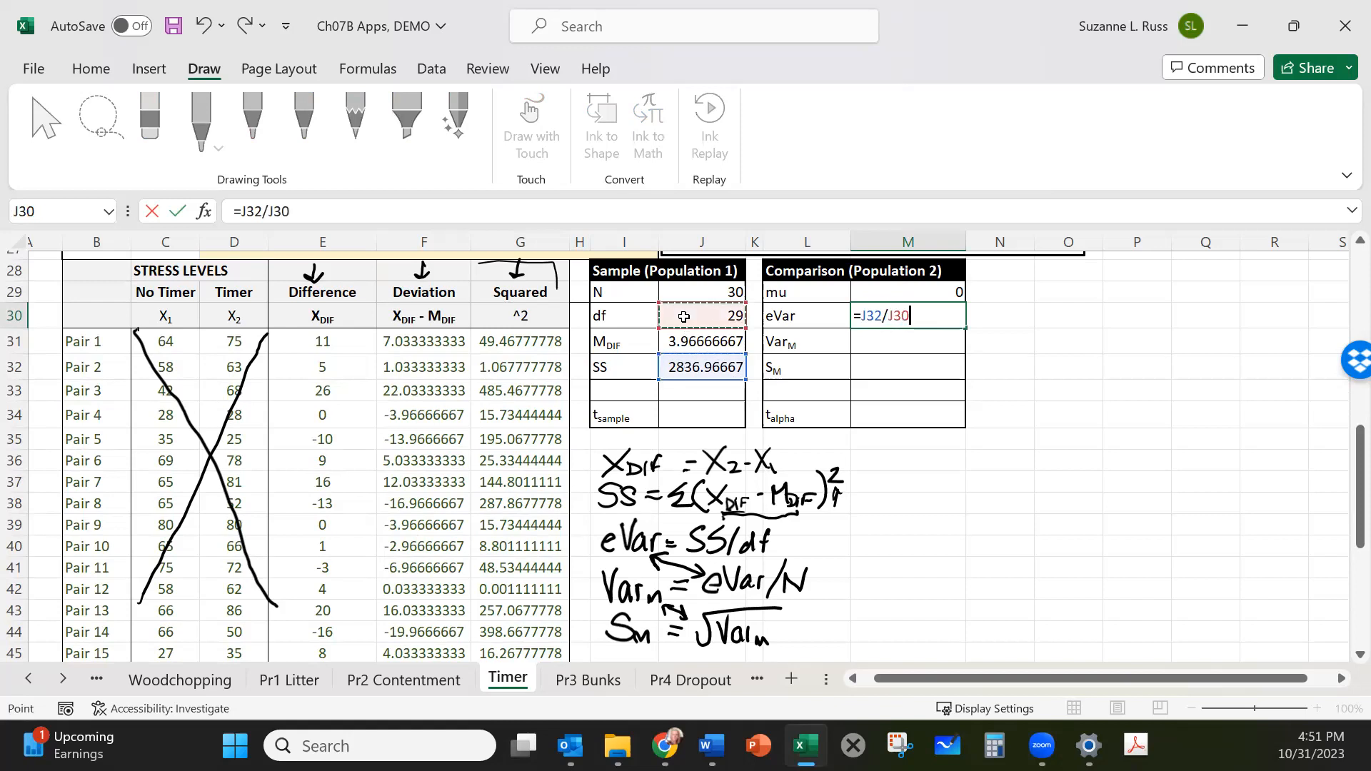
pyautogui.press('Return')
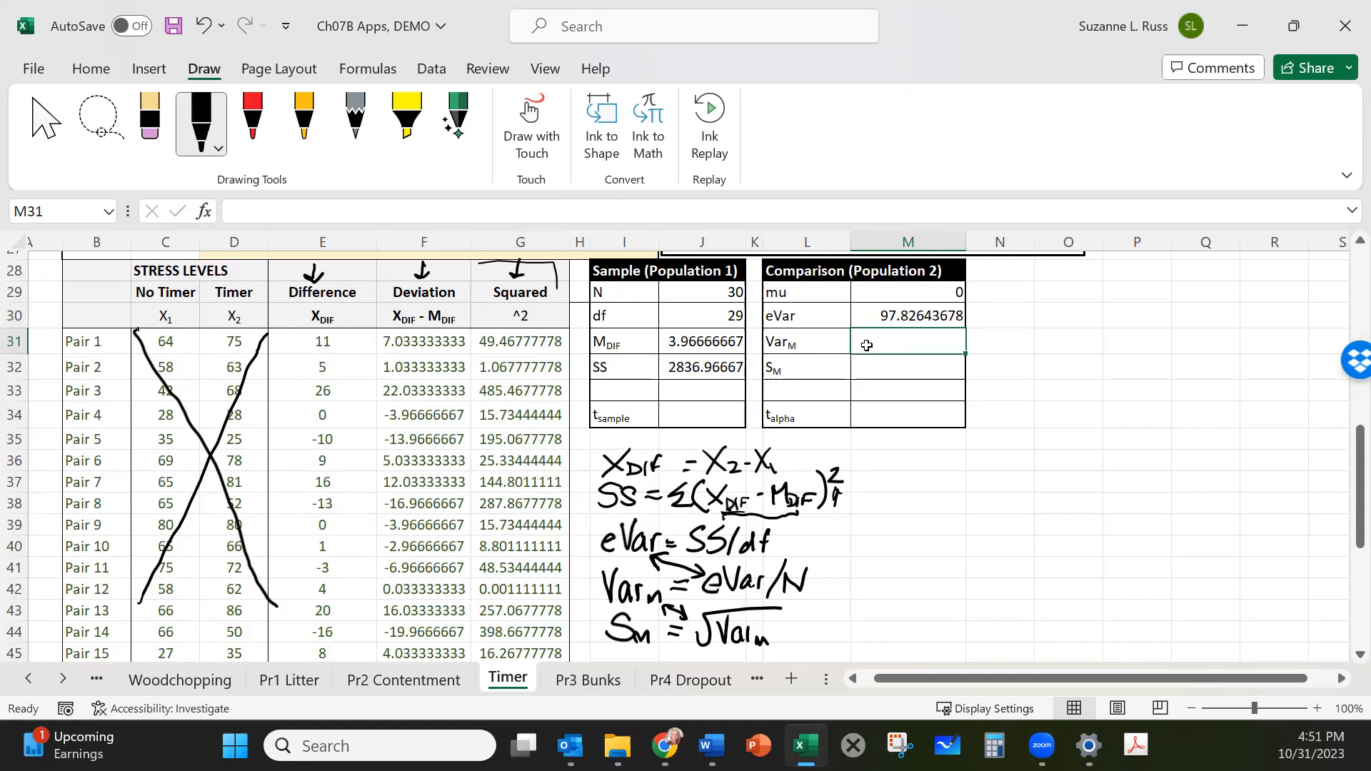
# Calculate VarM in cell M31 by dividing eVar by N with =M30/J29.
pyautogui.write('=')
pyautogui.click(880, 314)
pyautogui.write('/')
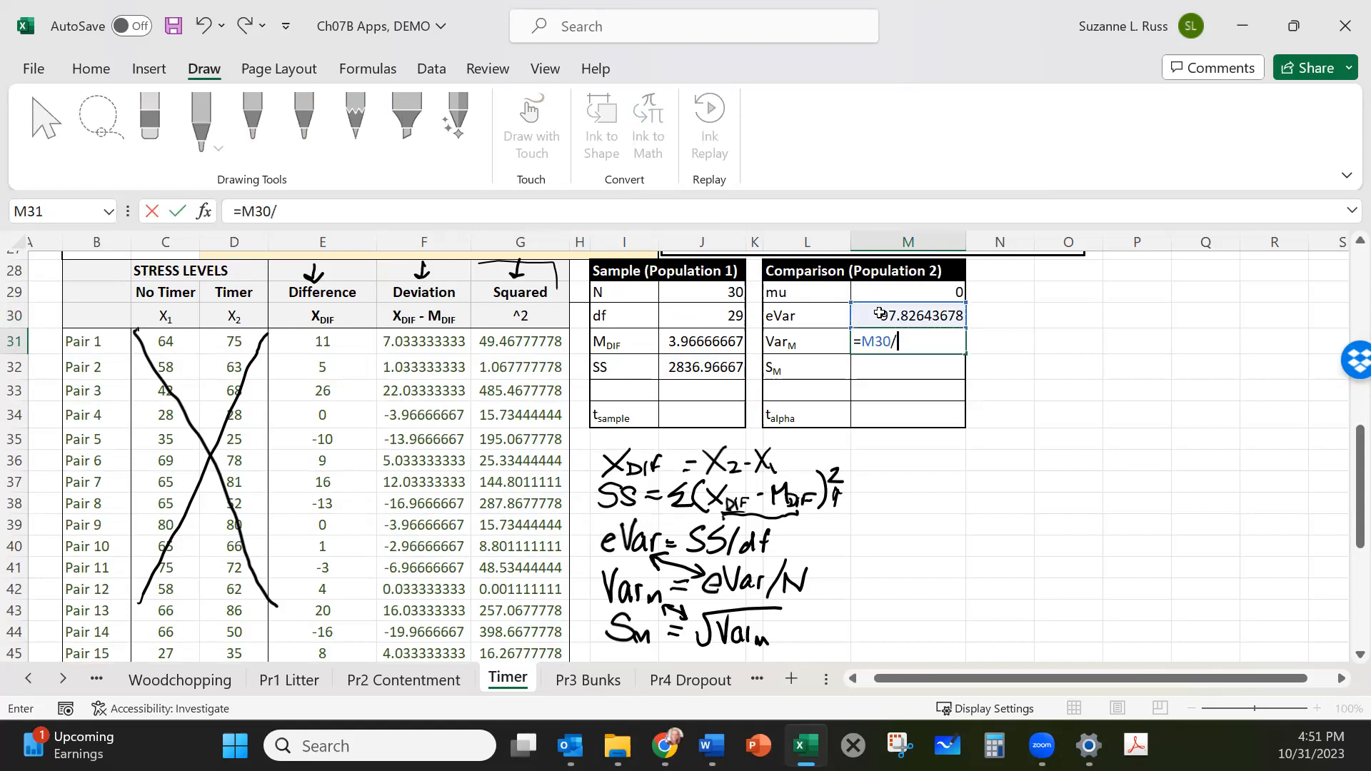
pyautogui.click(706, 288)
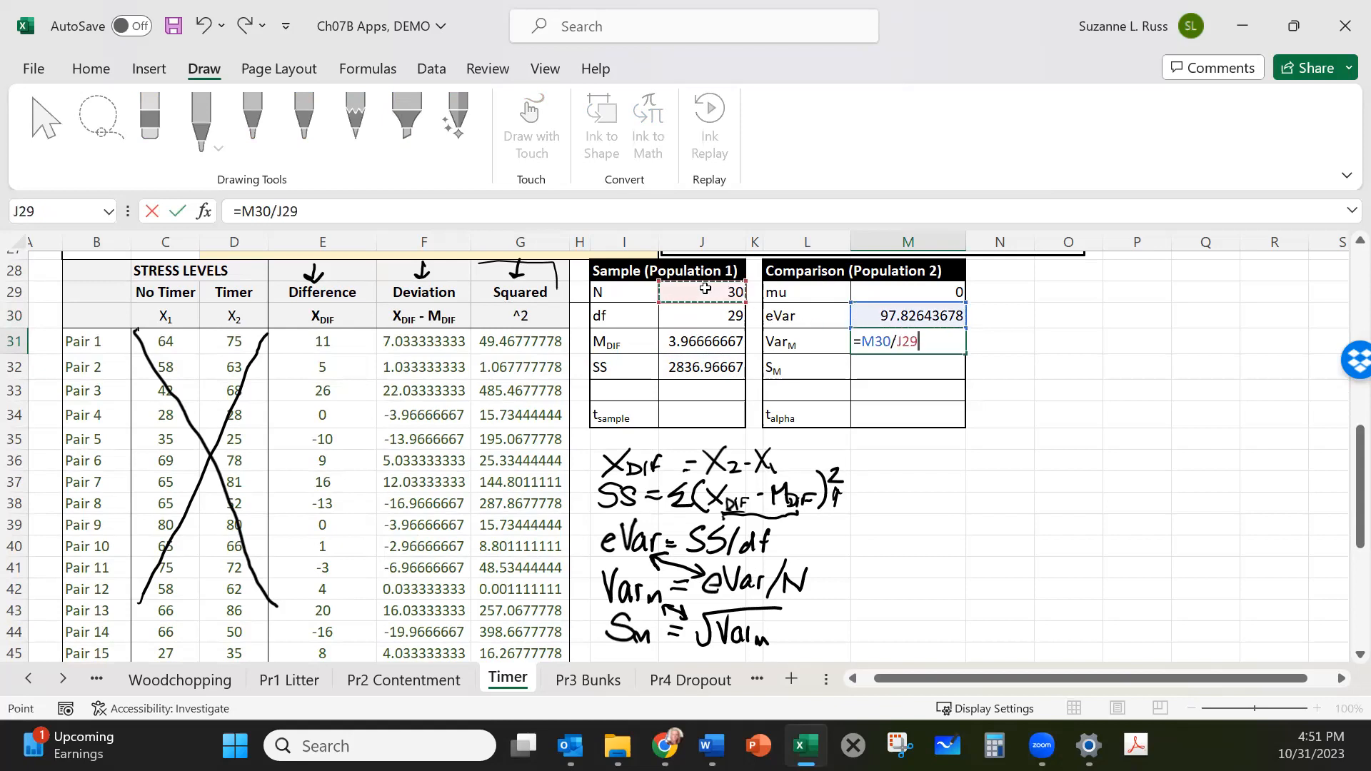
pyautogui.press('Return')
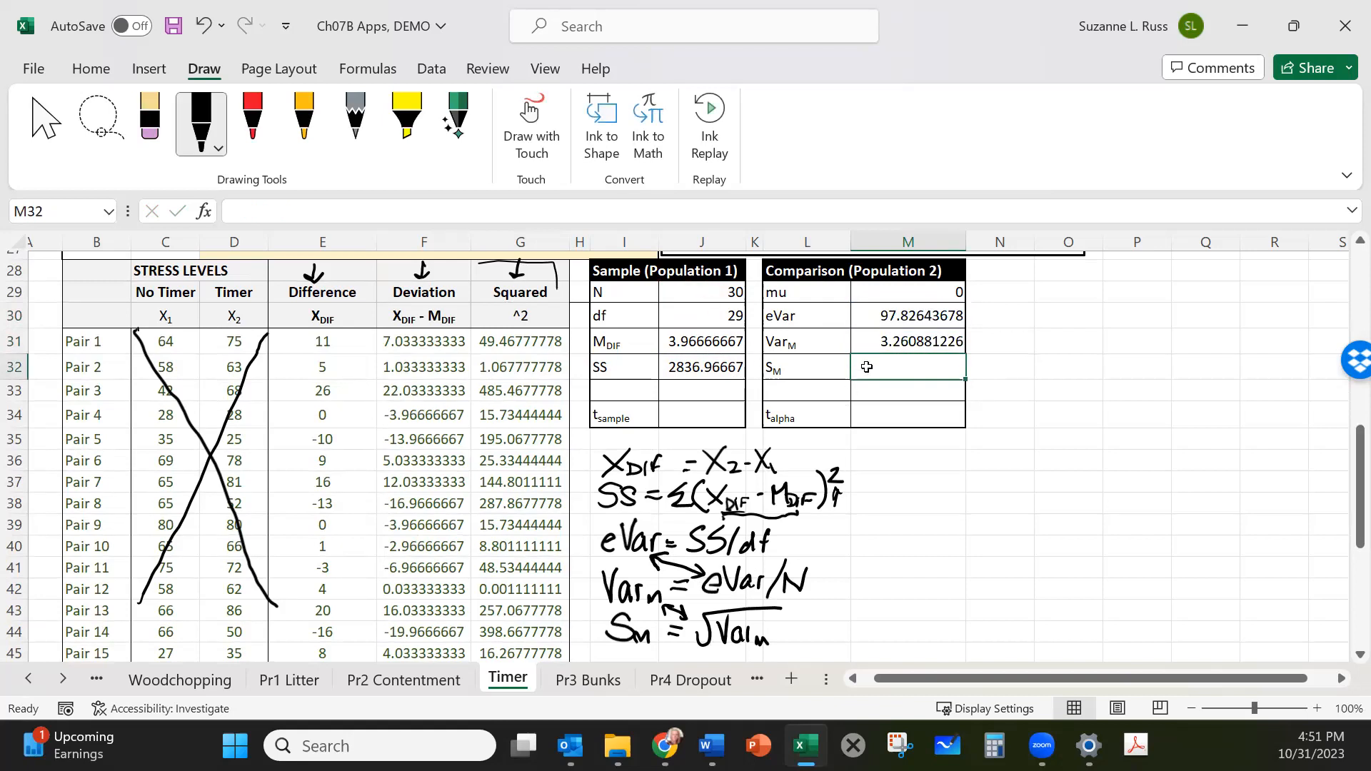
# Calculate SM in cell M32 as the square root of VarM with =SQRT(M31).
pyautogui.write('=')
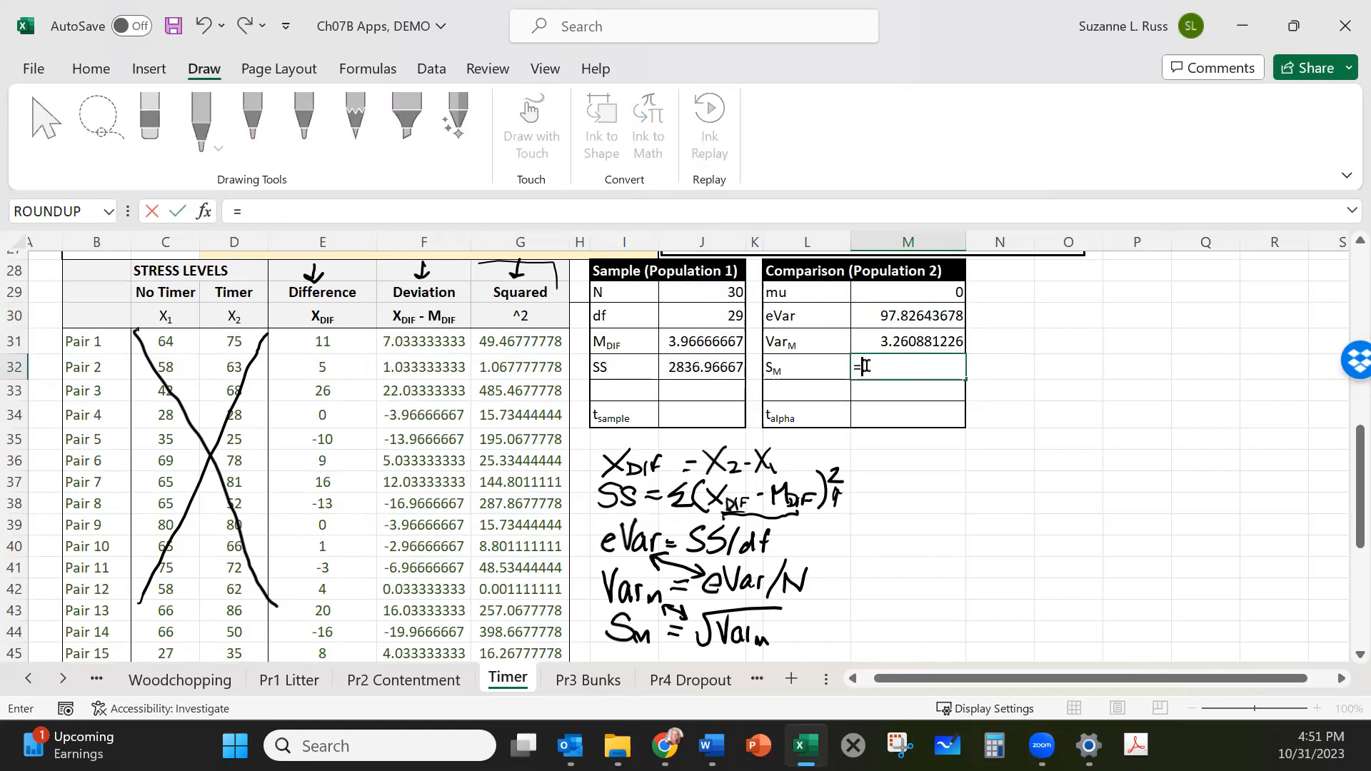
pyautogui.write('S')
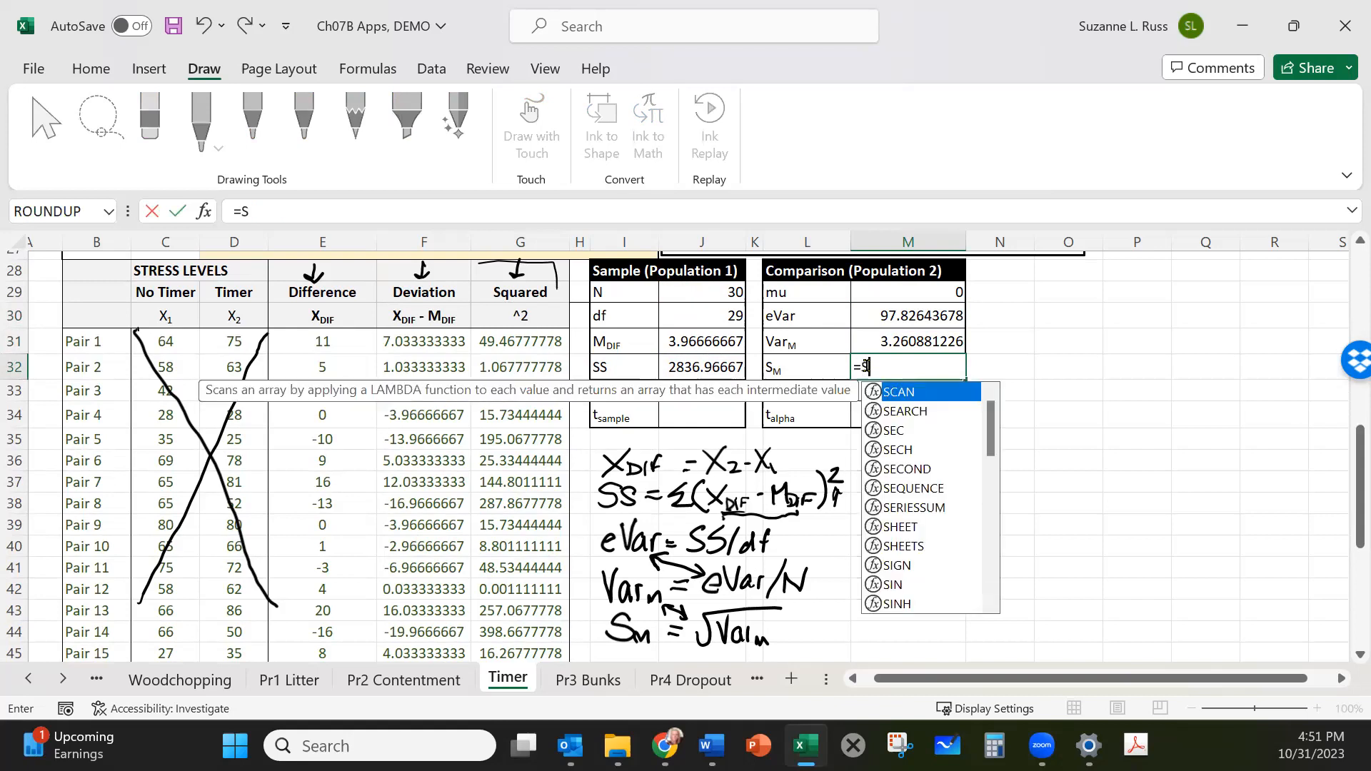
pyautogui.write('QRT')
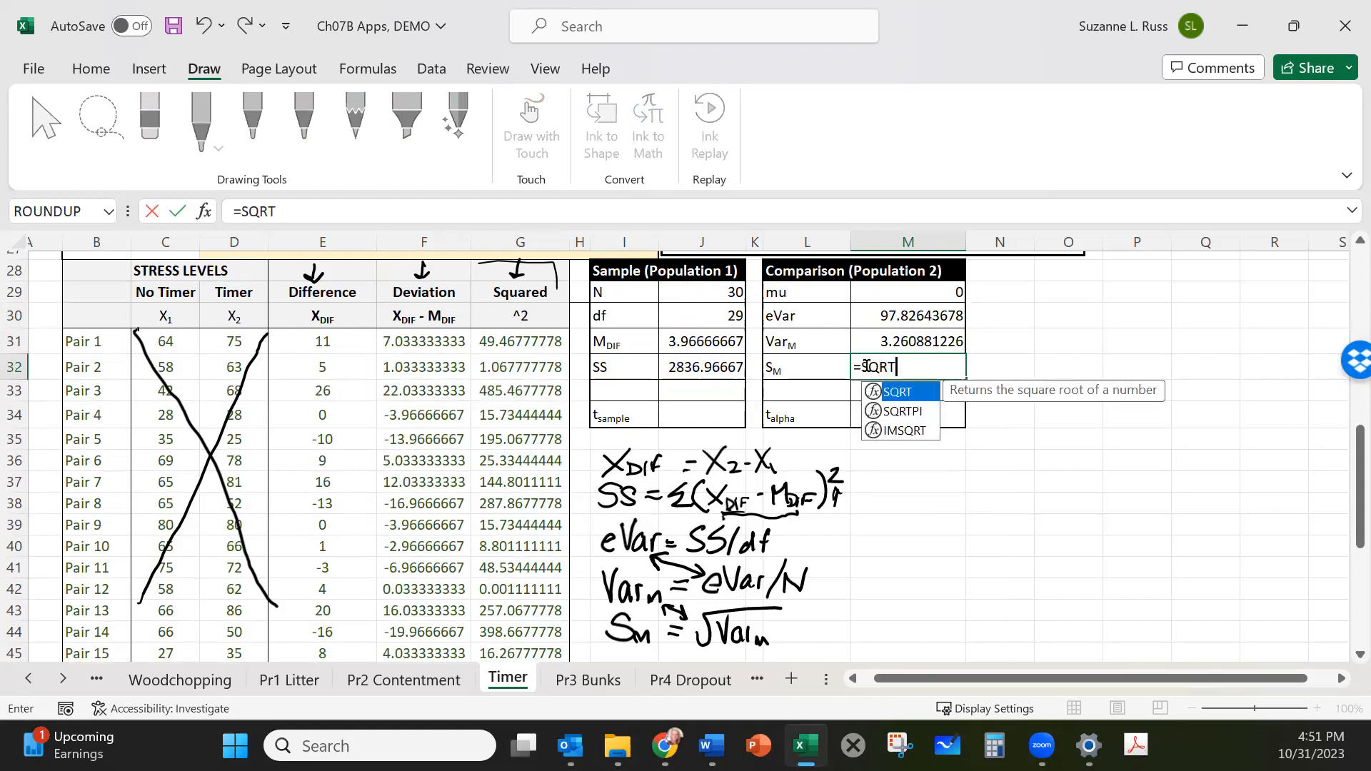
pyautogui.write('(')
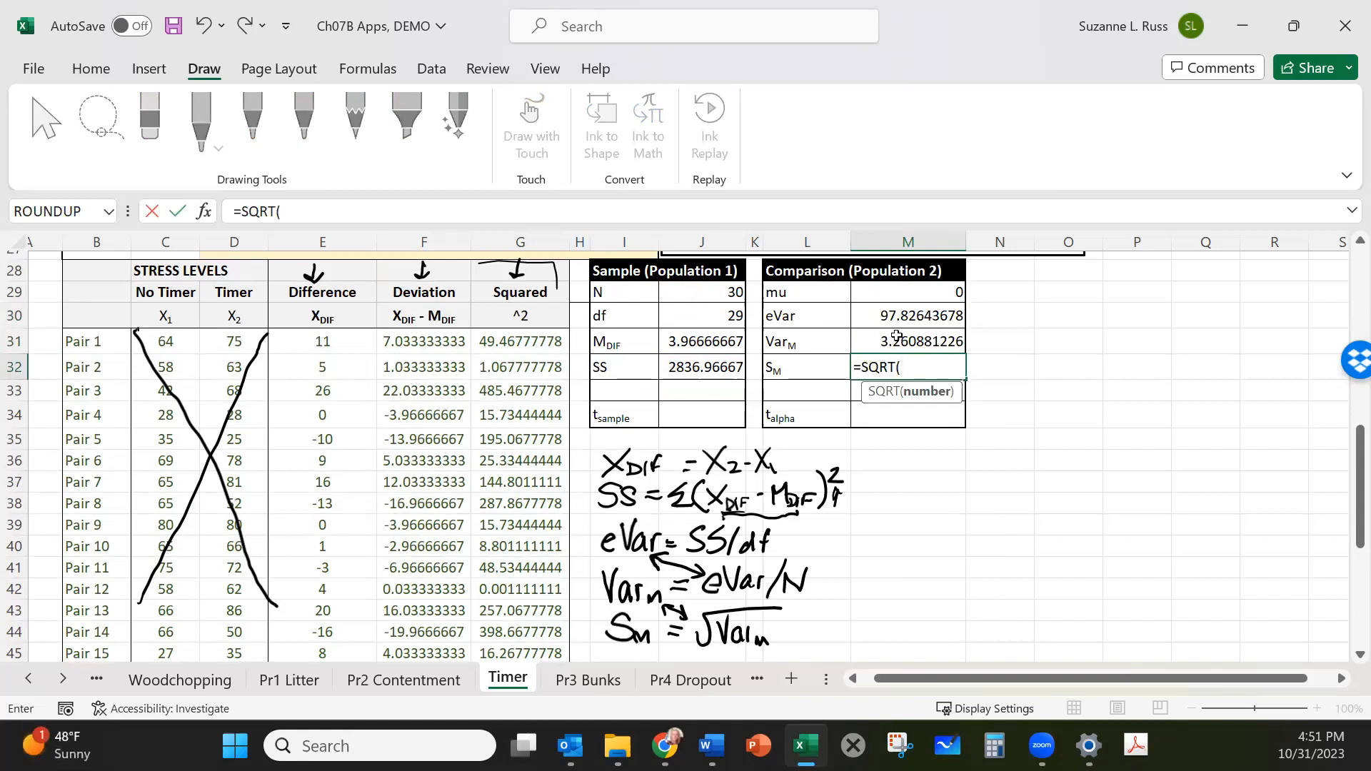
pyautogui.click(937, 334)
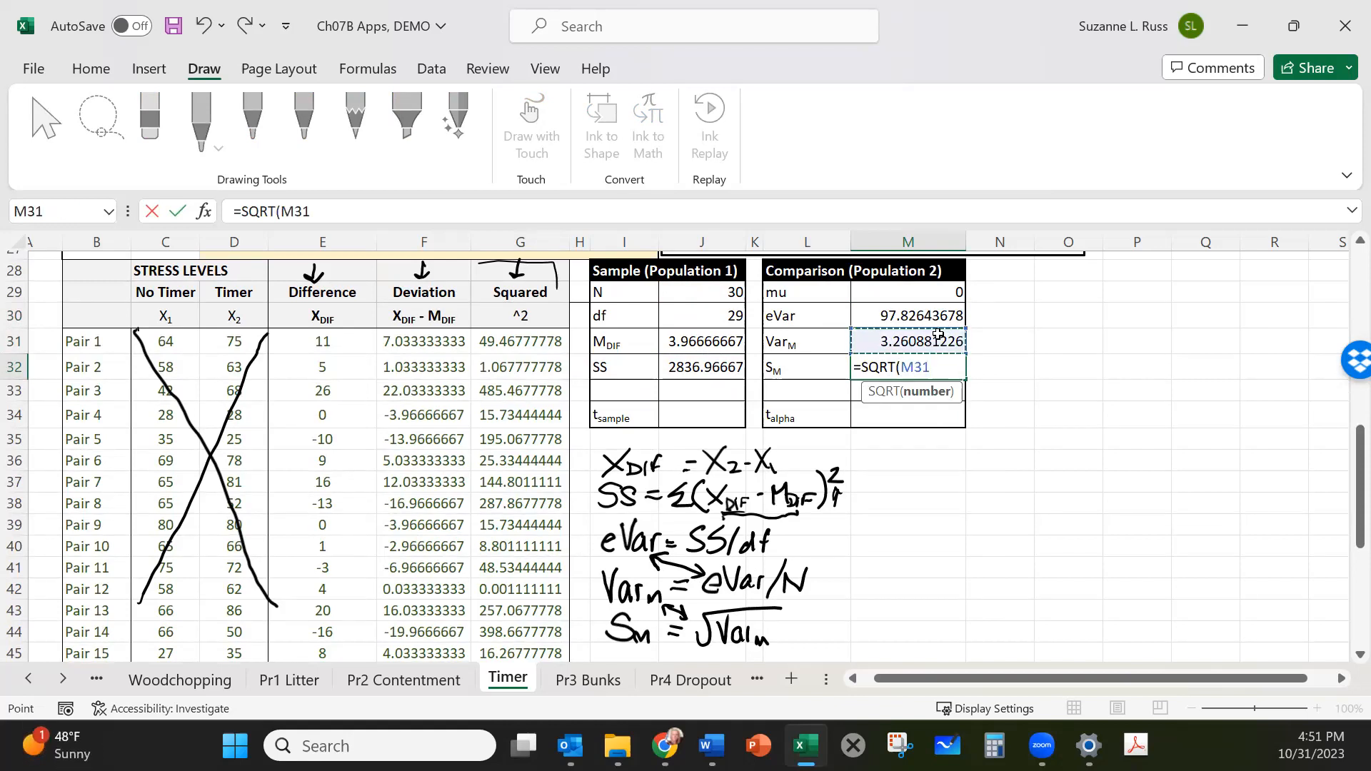
pyautogui.press('Return')
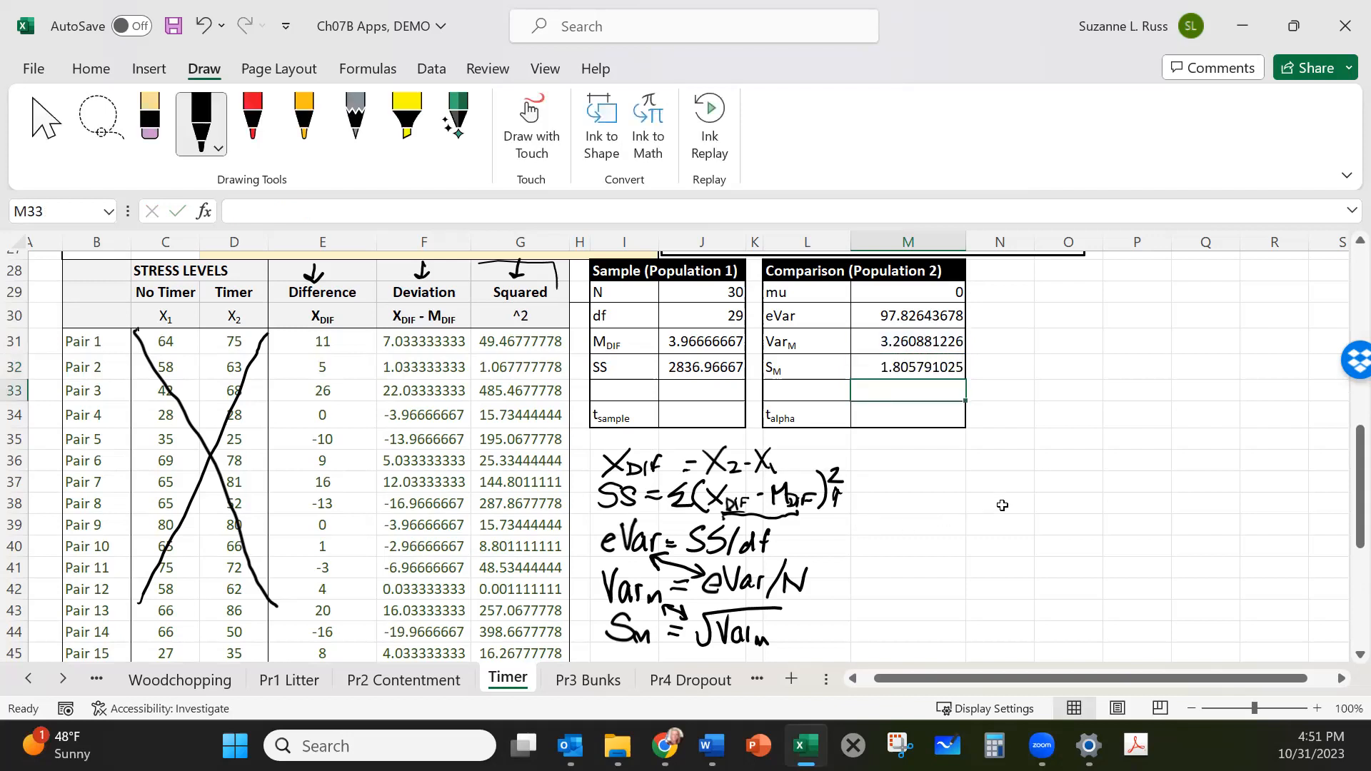
# Handwrite = 1.80579 after SM in the Spread row of Step 2.
pyautogui.scroll(6, 1002, 505)
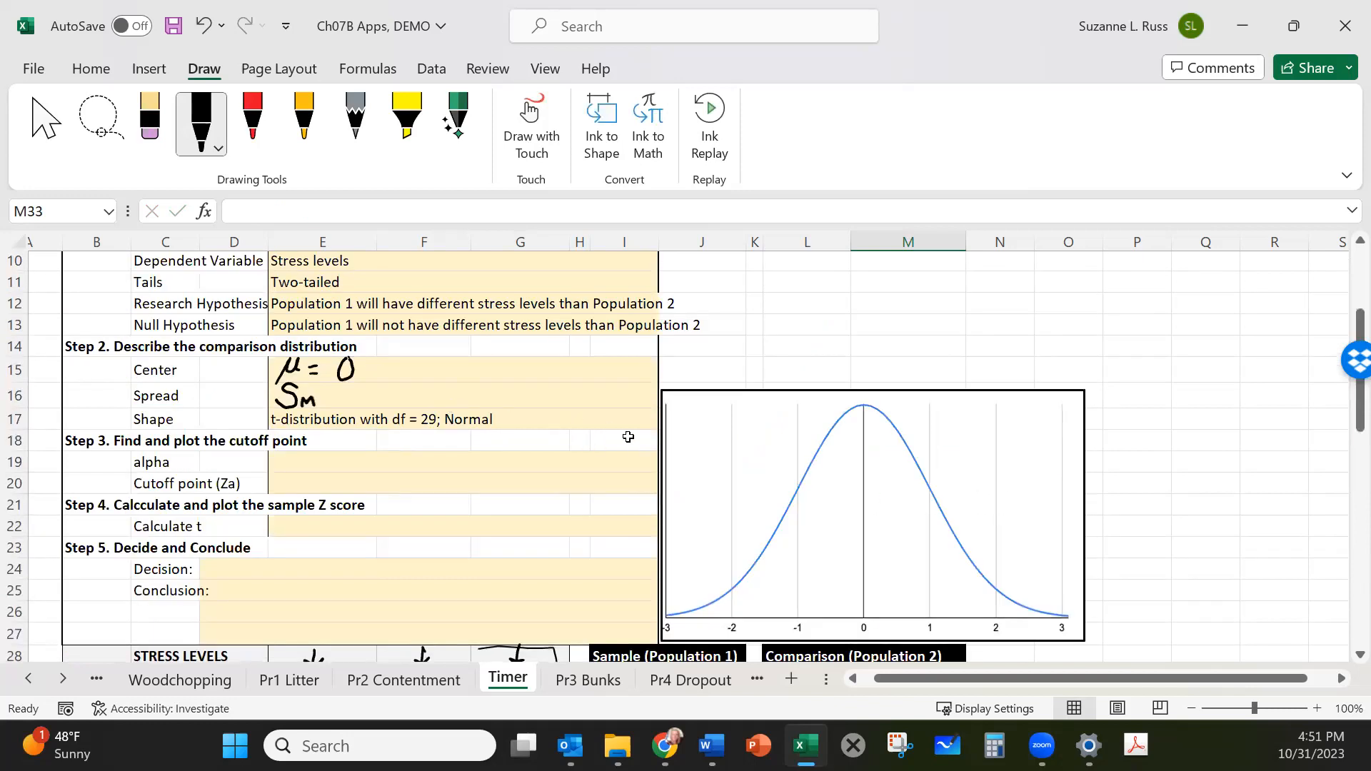
pyautogui.scroll(-3, 862, 485)
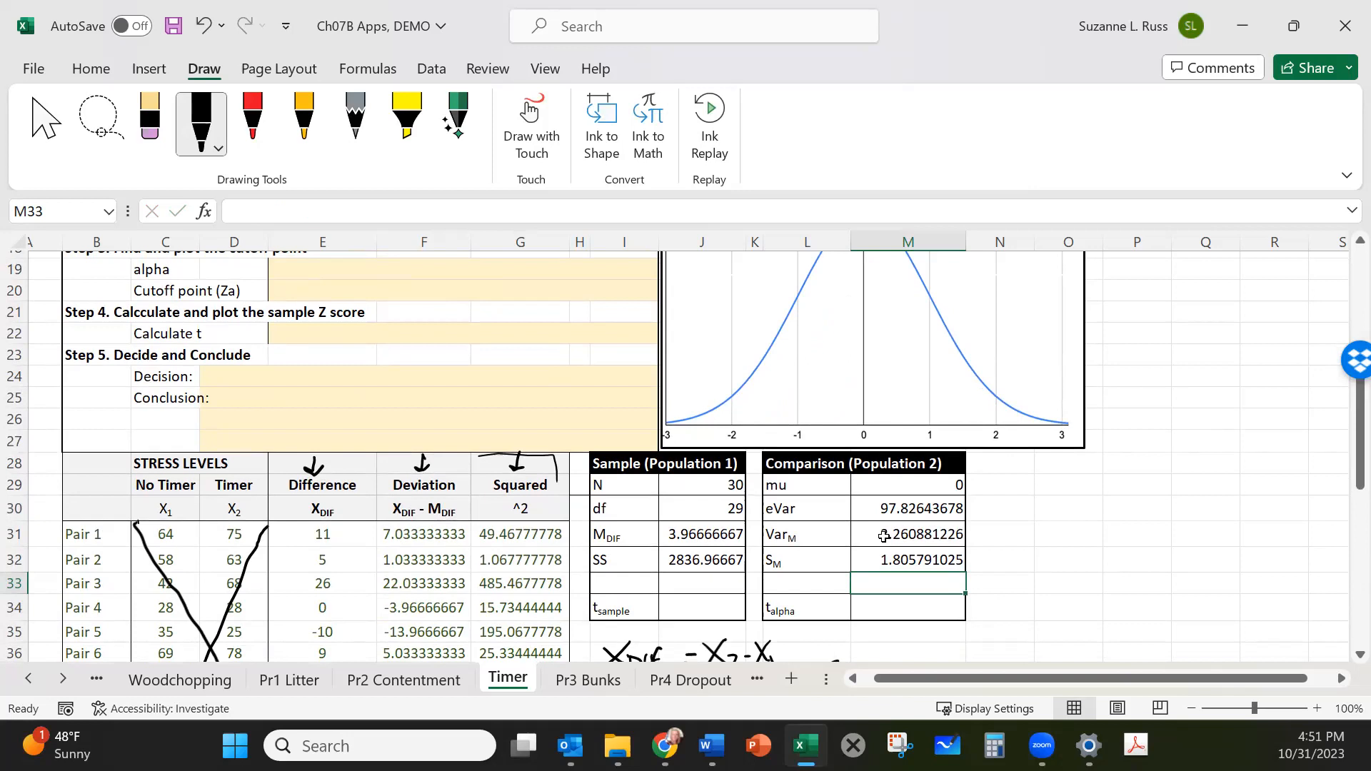
pyautogui.scroll(4, 884, 535)
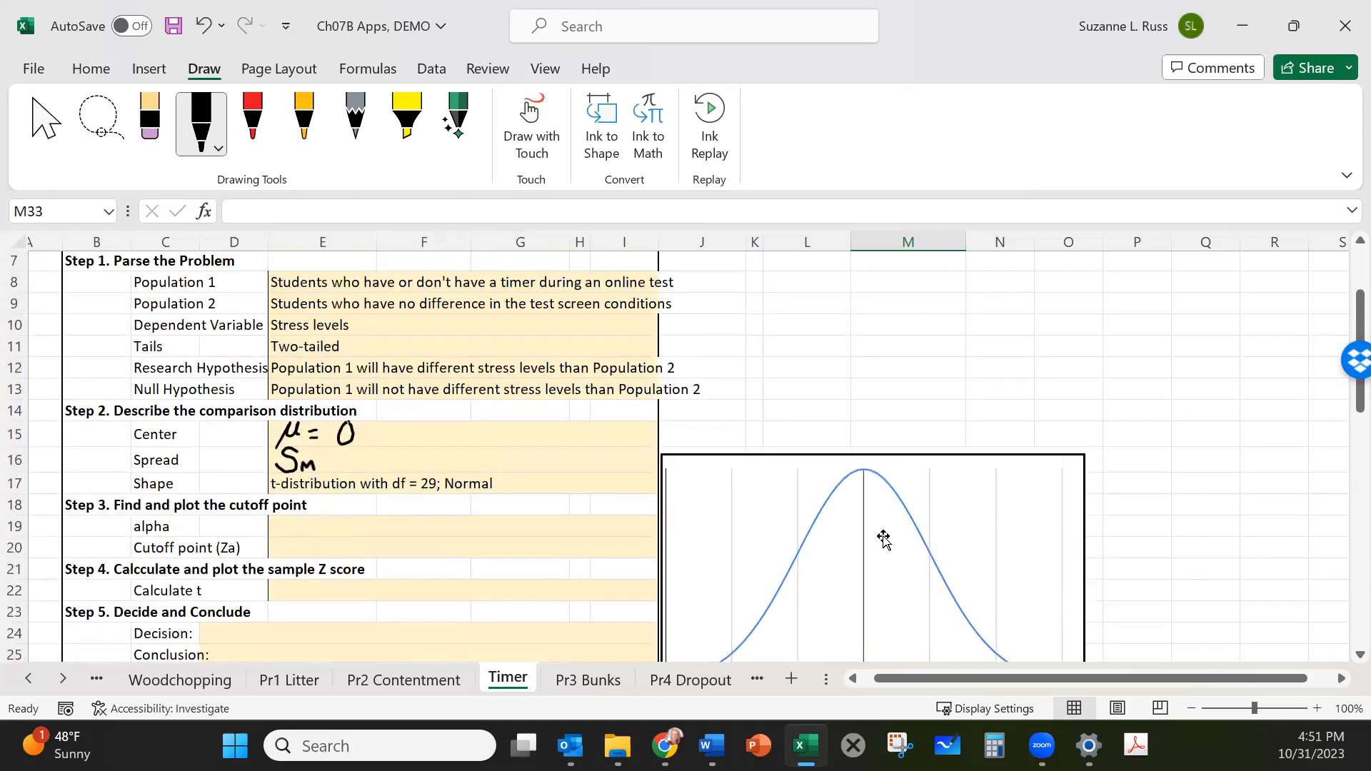
pyautogui.moveTo(333, 456); pyautogui.dragTo(340, 455)
pyautogui.moveTo(389, 450)
pyautogui.mouseDown()
pyautogui.moveTo(391, 468)
pyautogui.moveTo(395, 453)
pyautogui.moveTo(420, 469)
pyautogui.mouseUp()
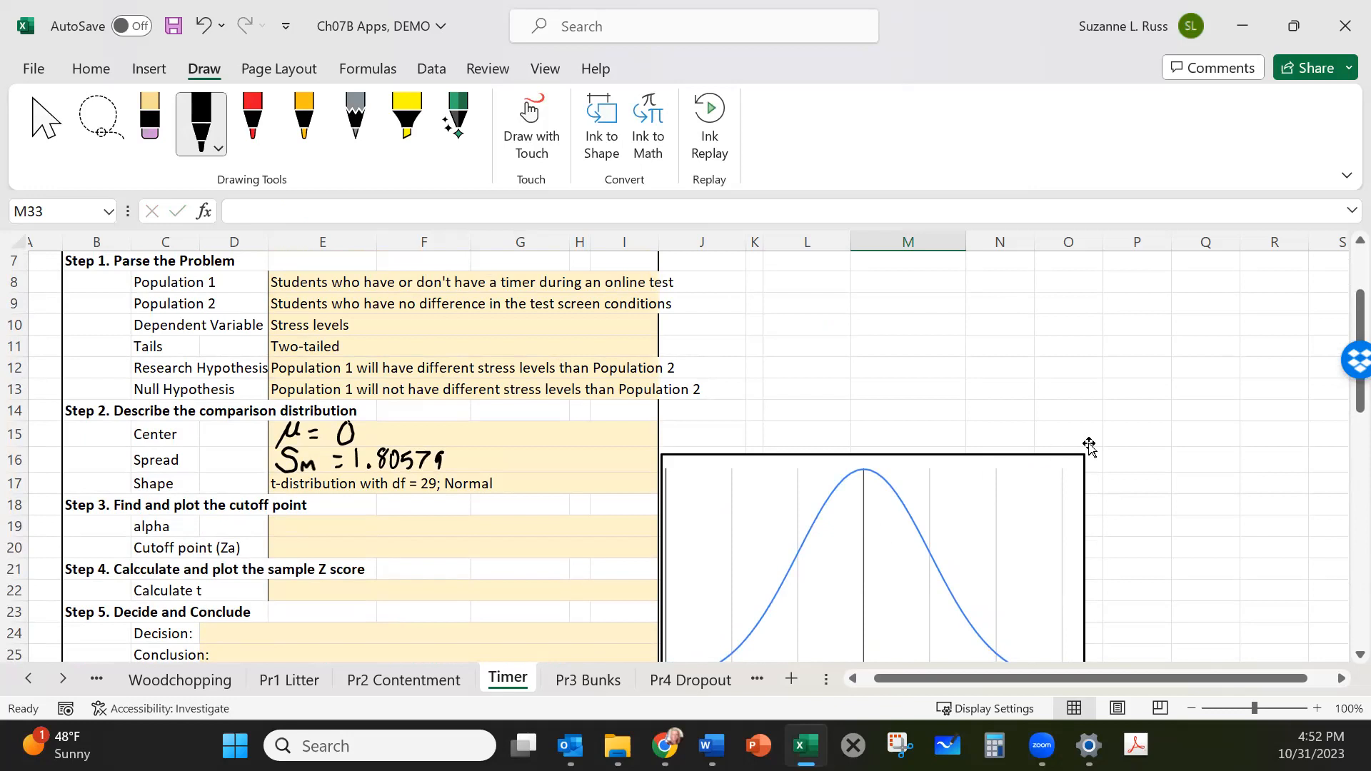
# Underline ".05 significance level" in the problem description with the pen.
pyautogui.scroll(-3, 1093, 446)
pyautogui.scroll(-1, 1102, 452)
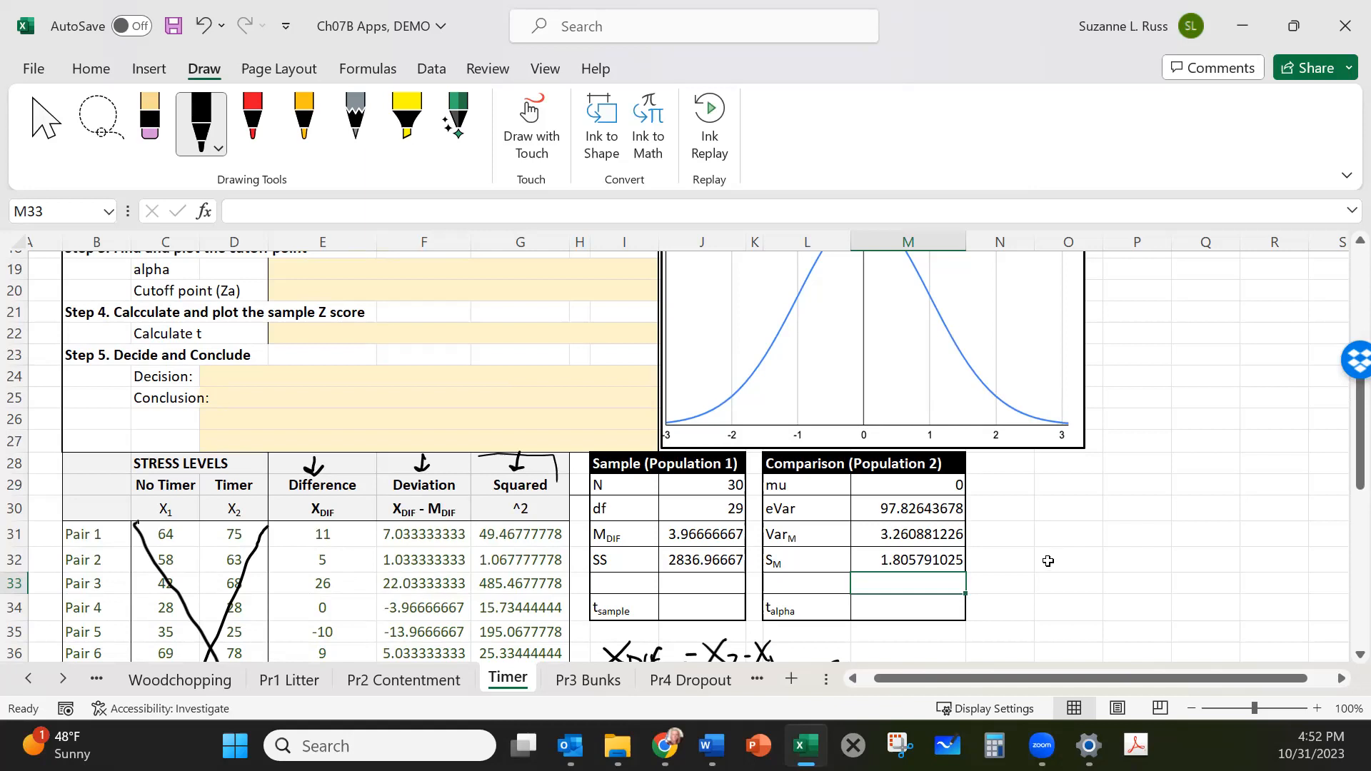
pyautogui.scroll(2, 1048, 562)
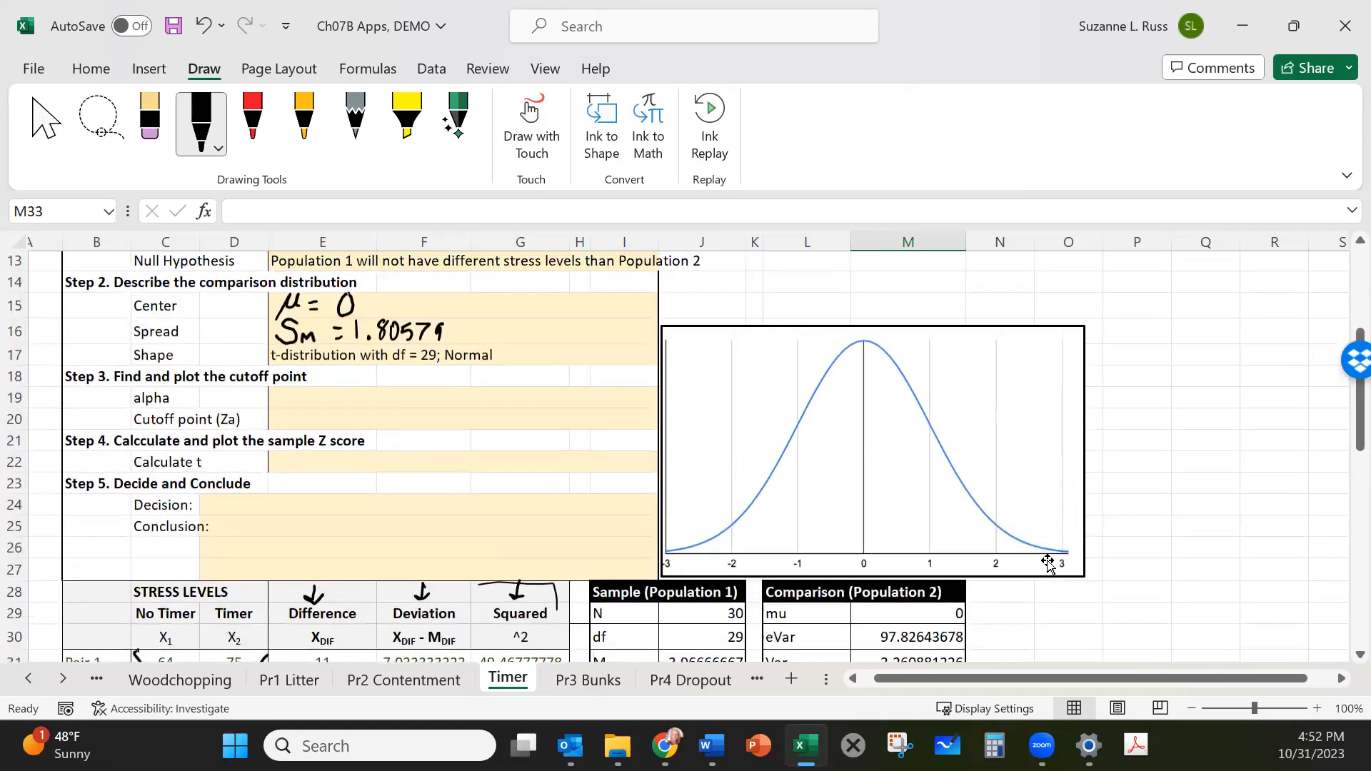
pyautogui.scroll(4, 1056, 565)
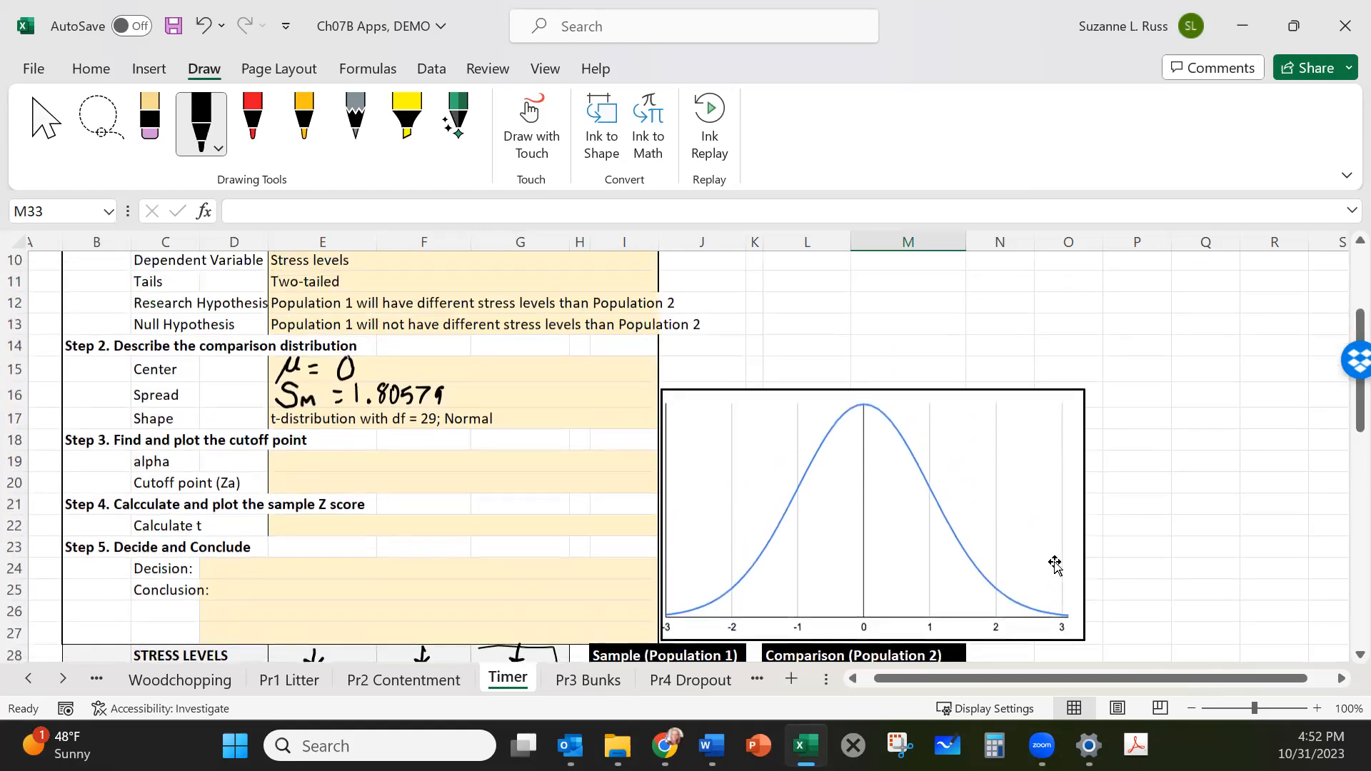
pyautogui.scroll(-1, 1056, 564)
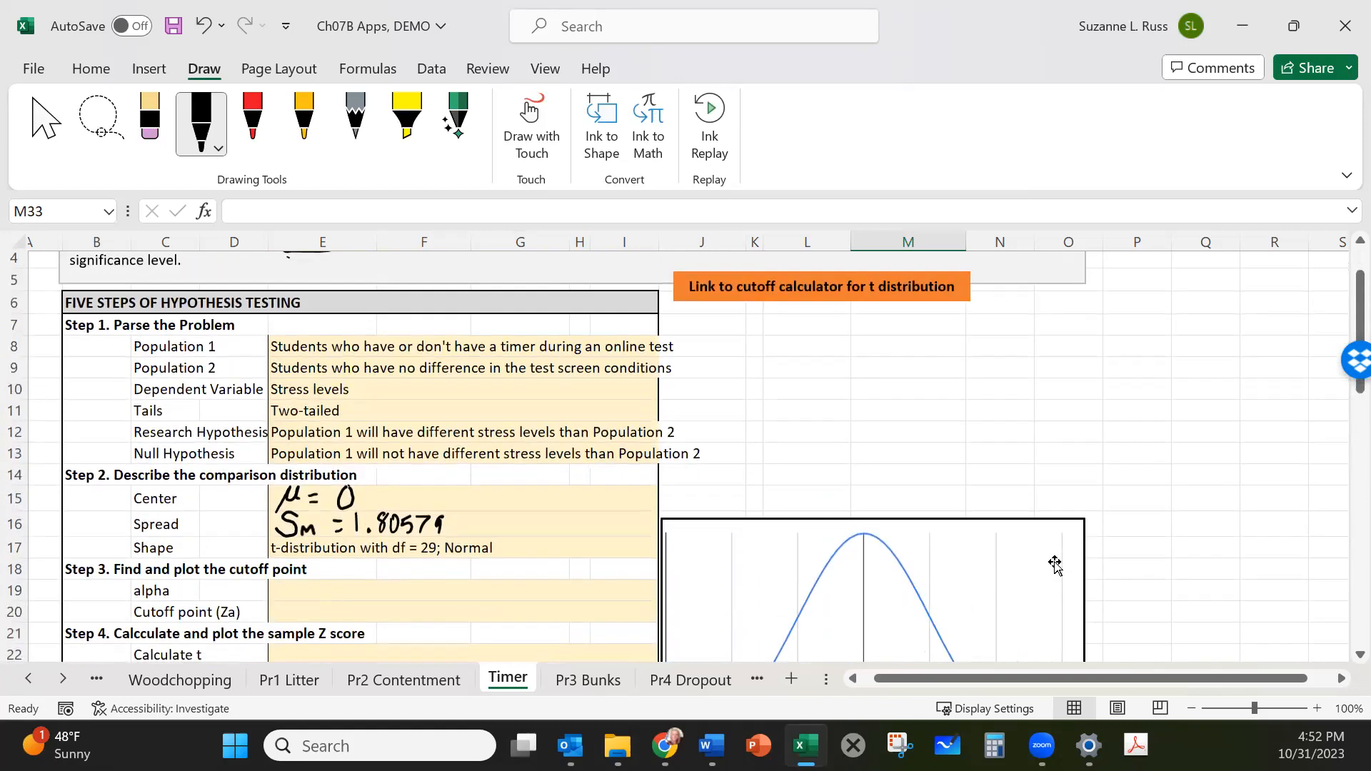
pyautogui.scroll(1, 1056, 564)
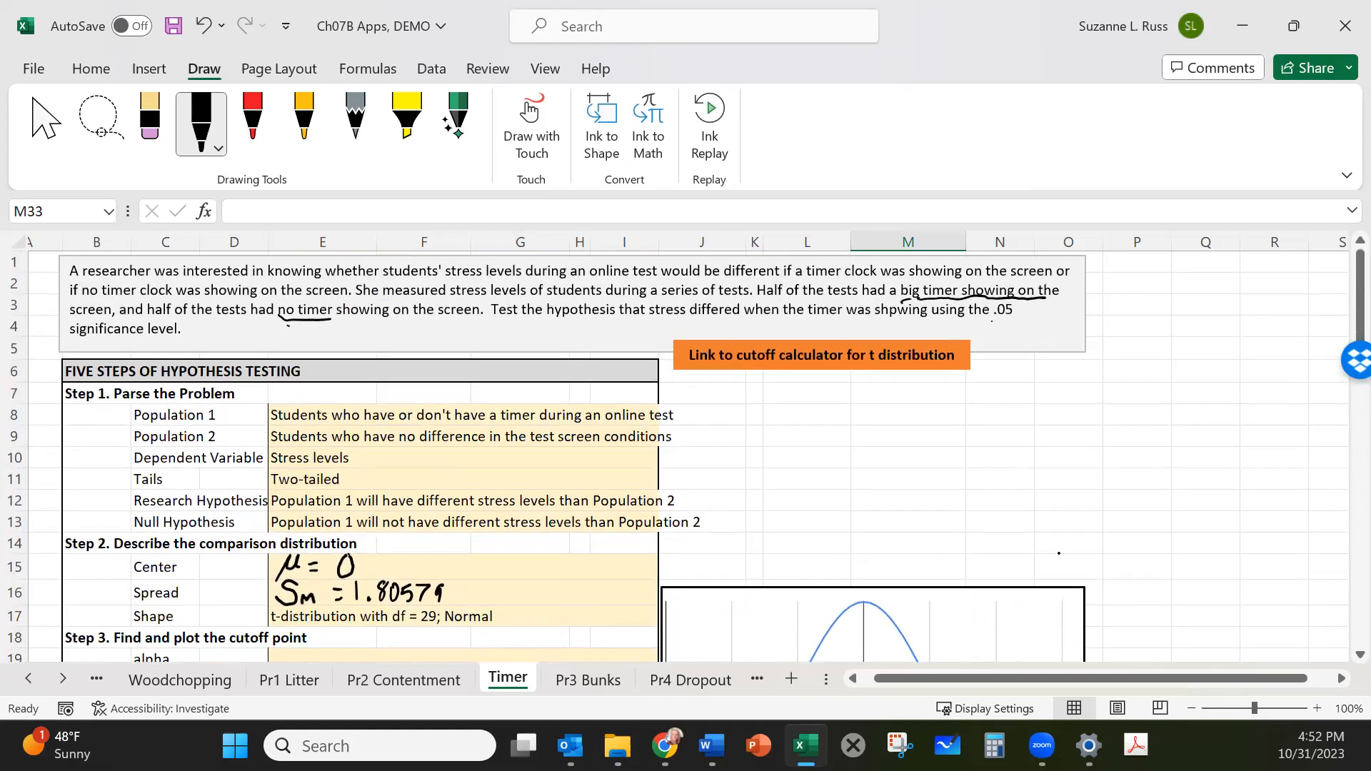
pyautogui.moveTo(74, 341); pyautogui.dragTo(198, 342)
# Enter ".05; df = 29; two-tailed" in cell F19 of the alpha row under Step 3.
pyautogui.scroll(-2, 822, 600)
pyautogui.click(377, 530)
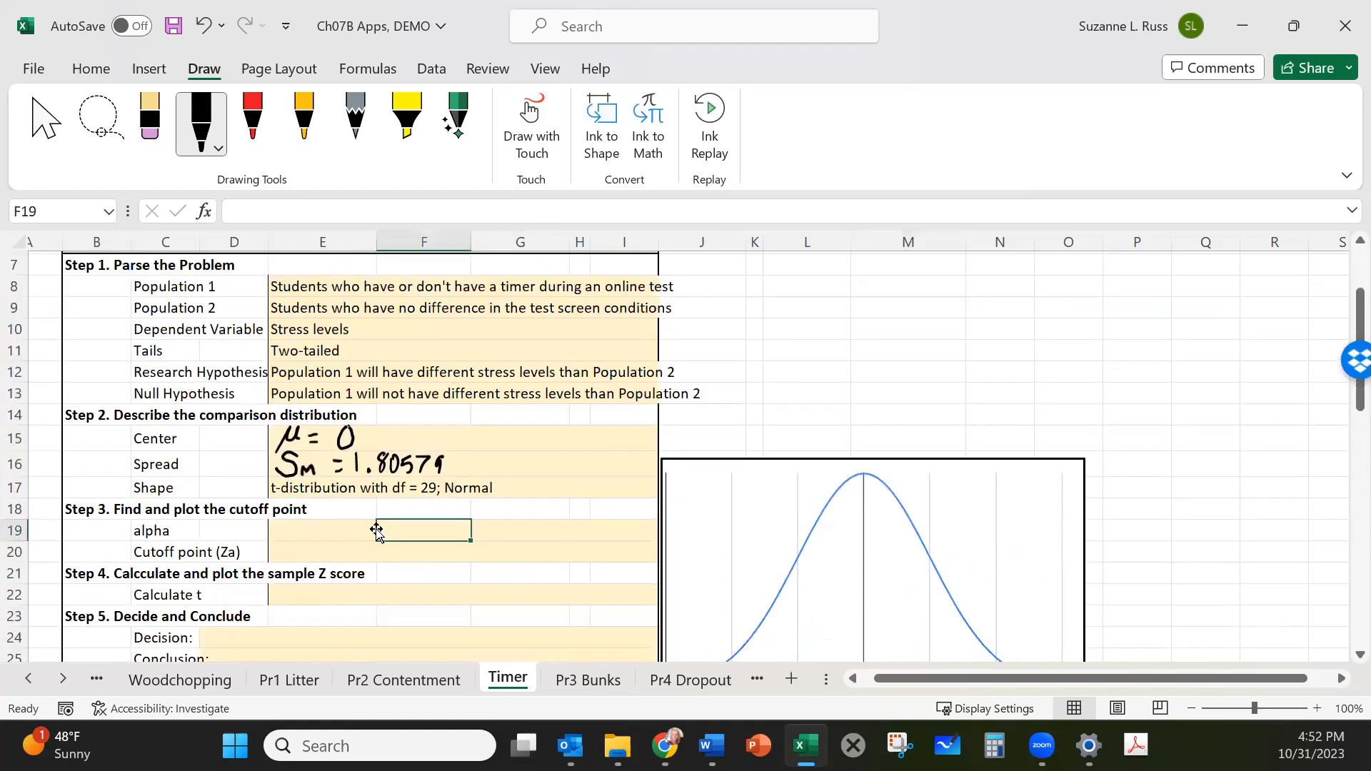
pyautogui.write('.05')
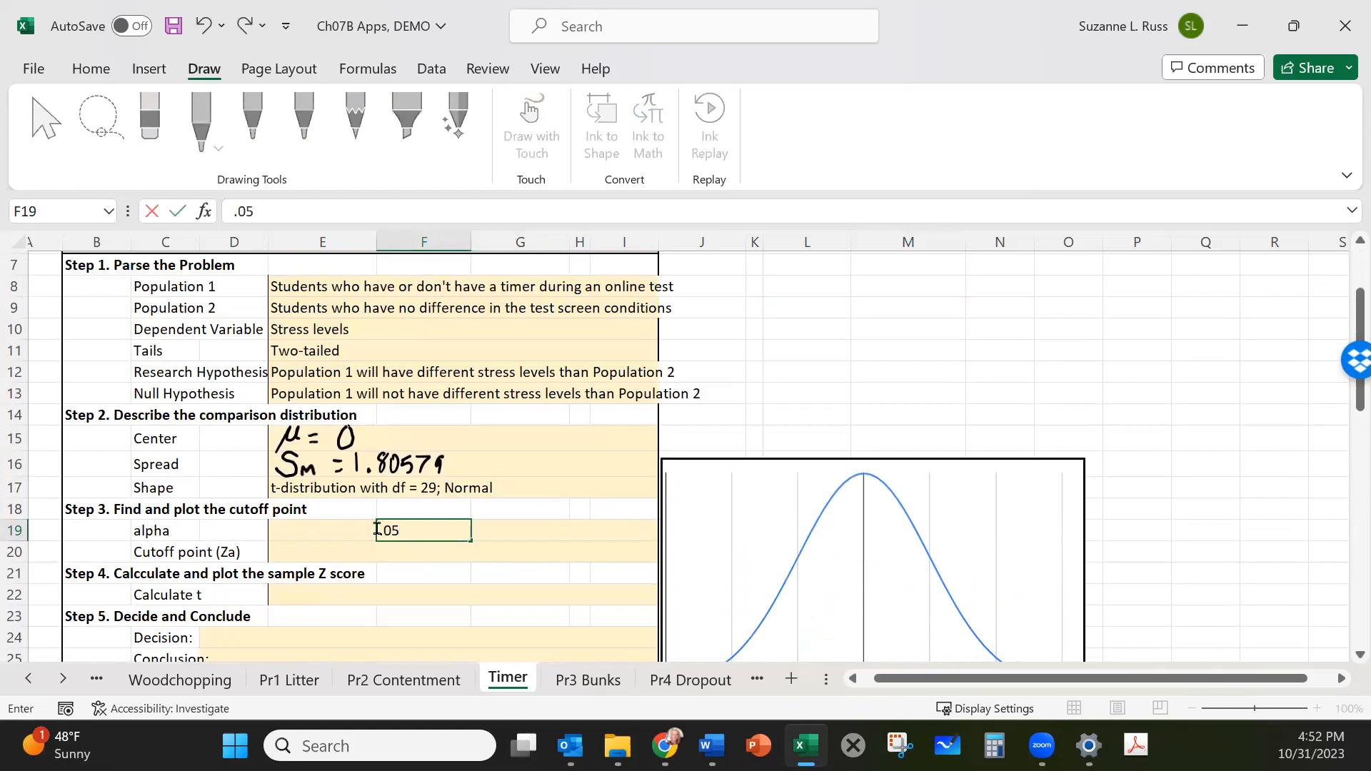
pyautogui.write('; df = 29; two-tailed')
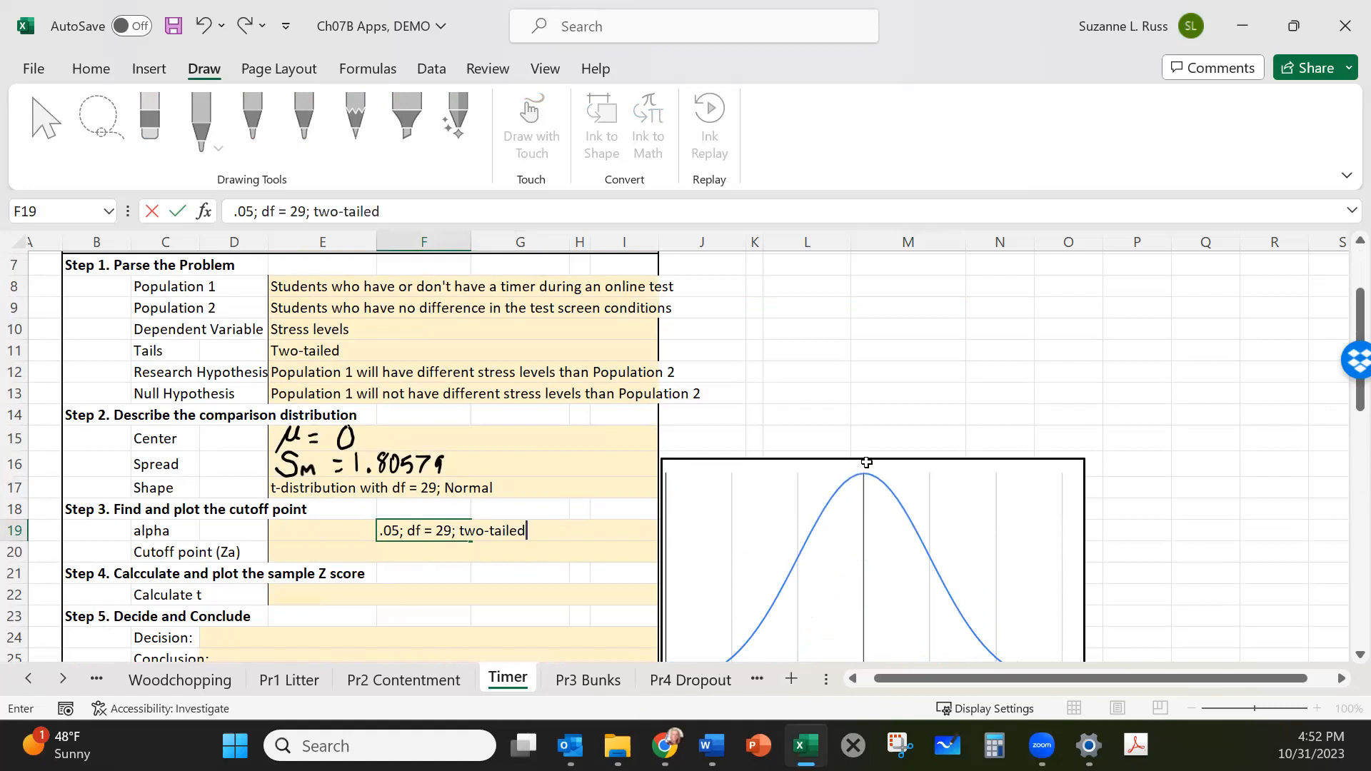
# Open the linked cutoff calculator for the t distribution.
pyautogui.scroll(2, 888, 398)
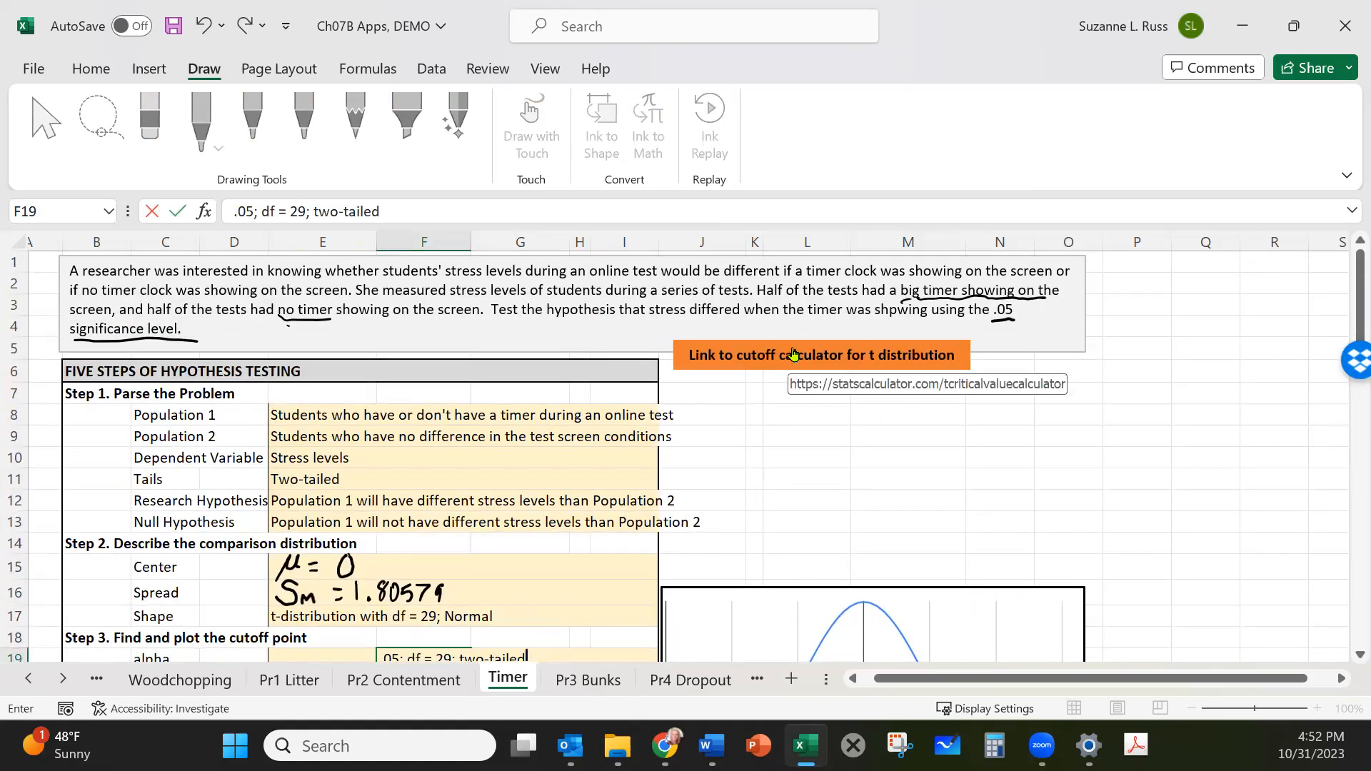
pyautogui.click(794, 353)
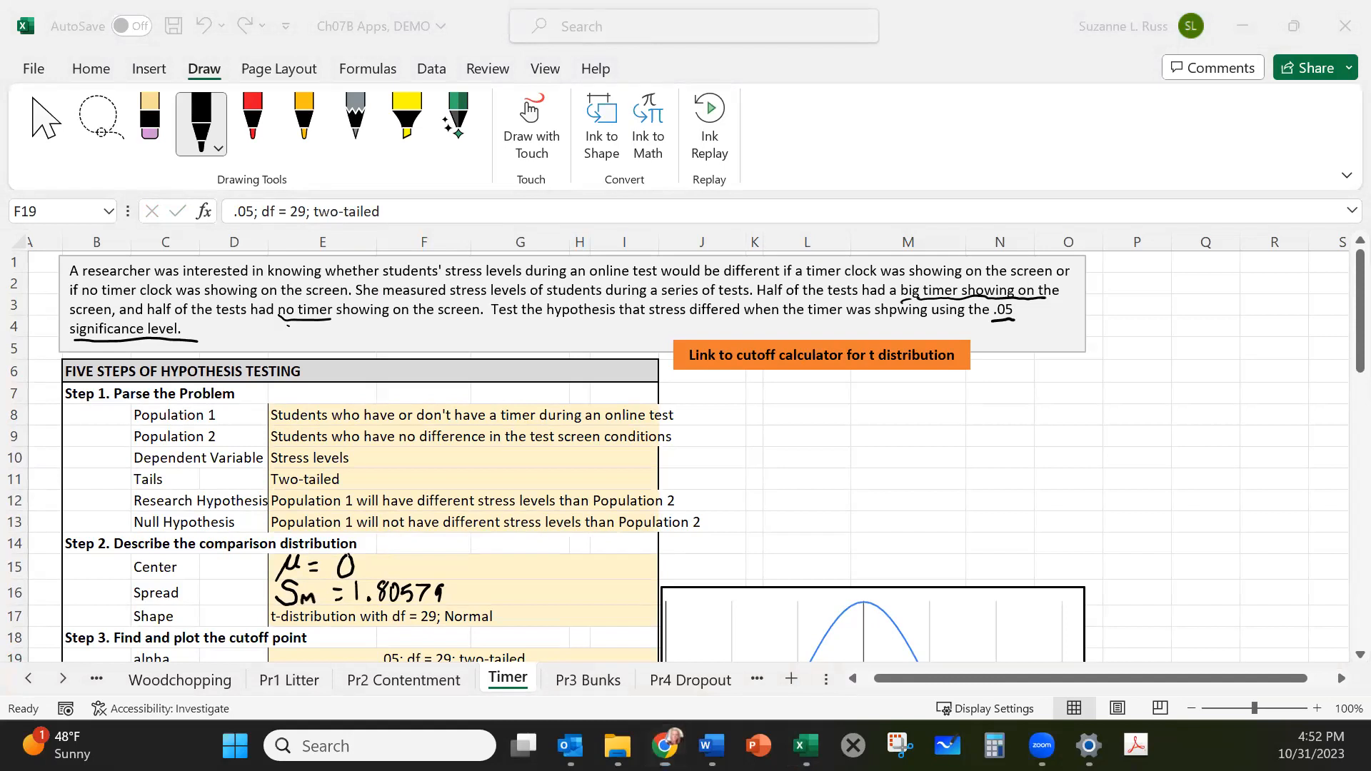
# Set the t critical value calculator's p value to 0.05 and its degrees of freedom to 29.
pyautogui.moveTo(1370, 21); pyautogui.dragTo(758, 4)
pyautogui.click(691, 521)
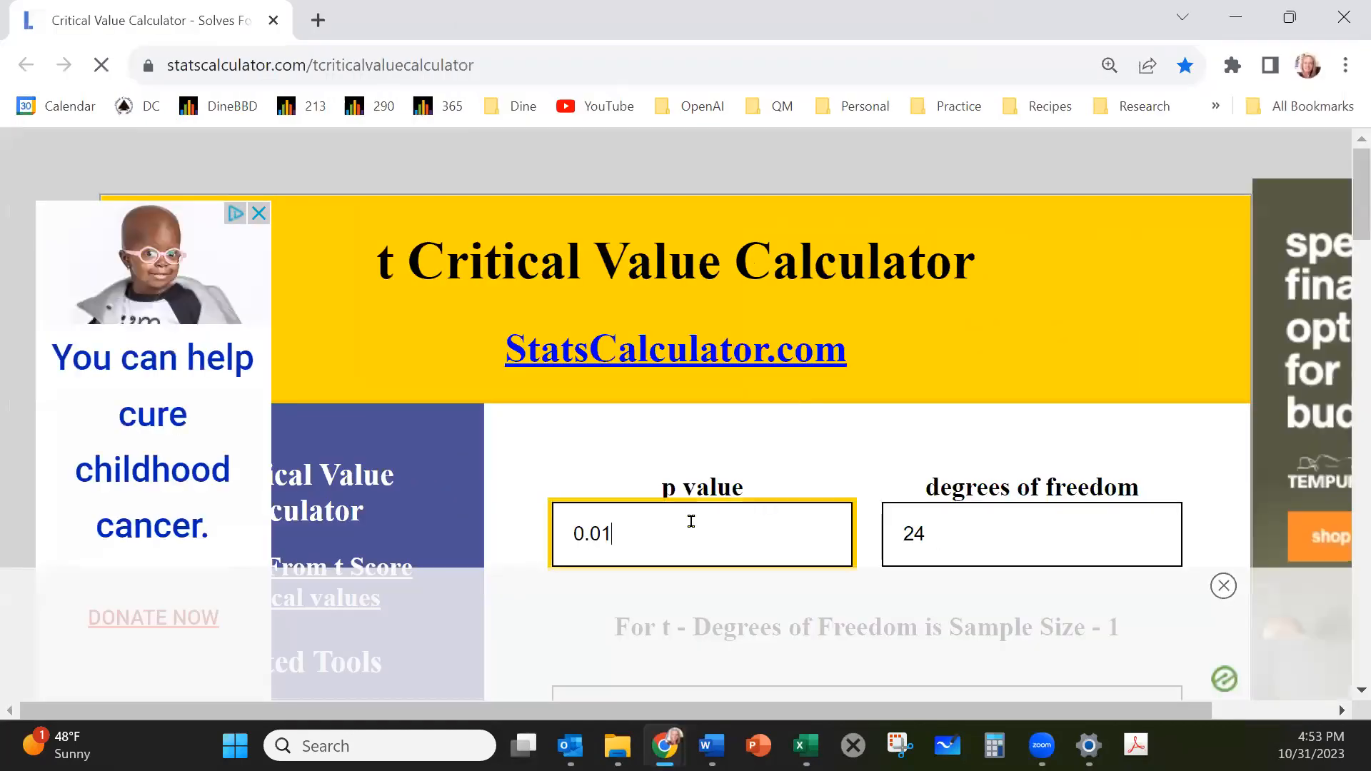
pyautogui.write('0.05')
pyautogui.moveTo(947, 499); pyautogui.dragTo(906, 498)
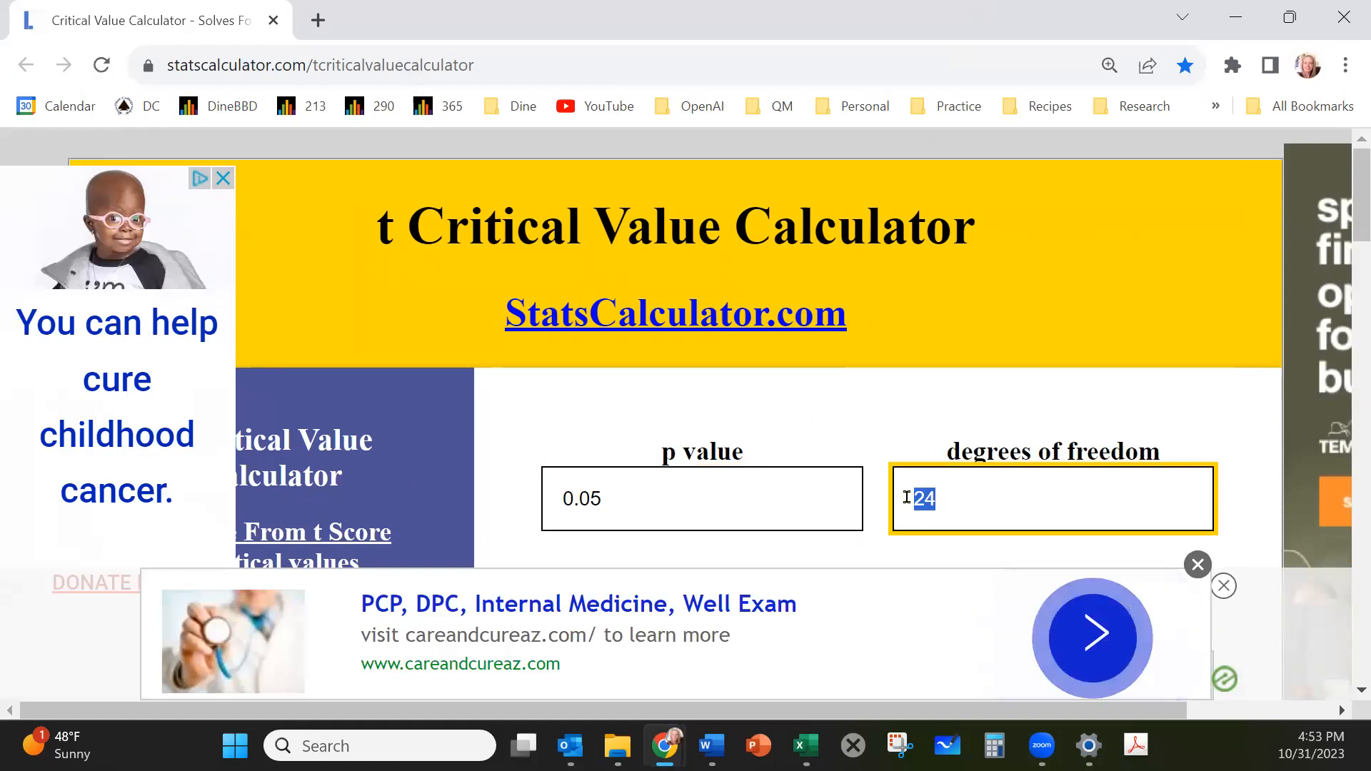
pyautogui.write('29')
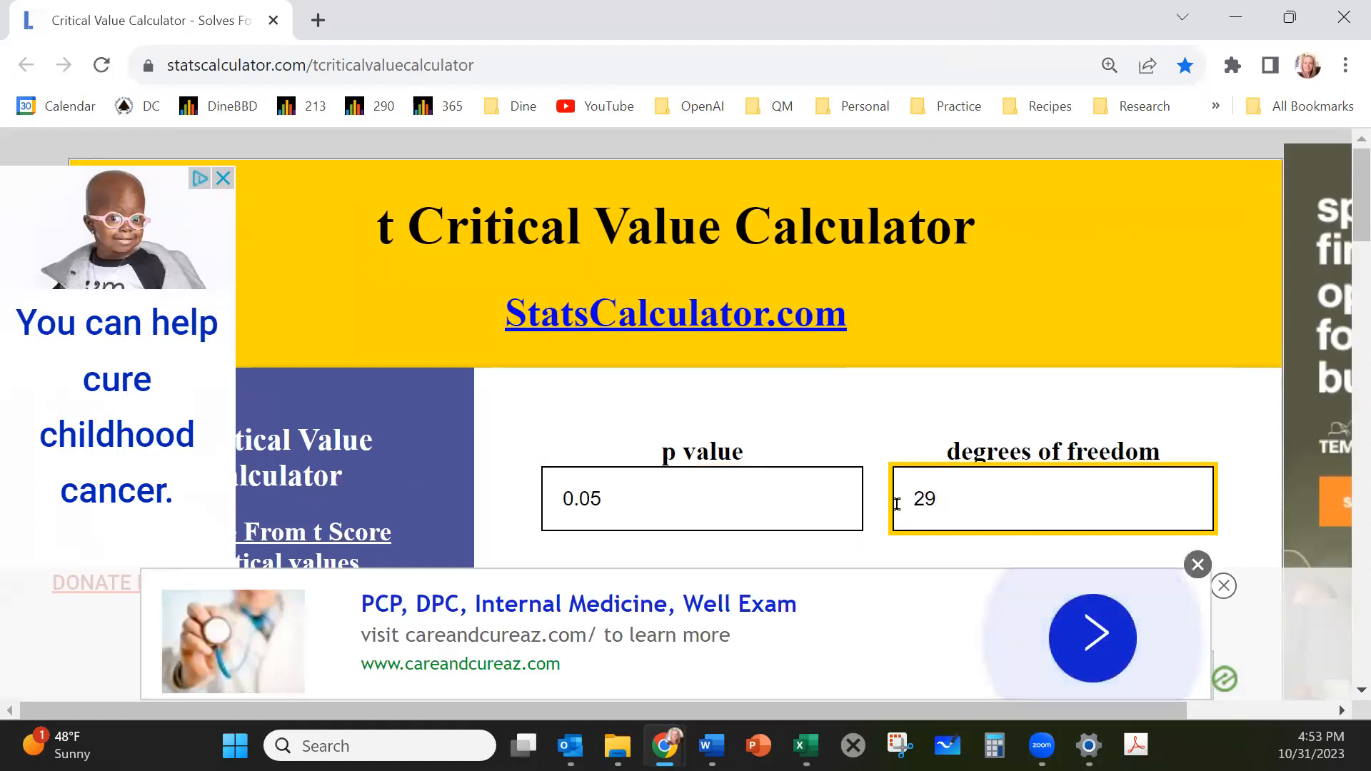
# Calculate the critical values of t and copy the two-tailed value, ± 2.05.
pyautogui.scroll(-2, 890, 510)
pyautogui.scroll(-2, 884, 519)
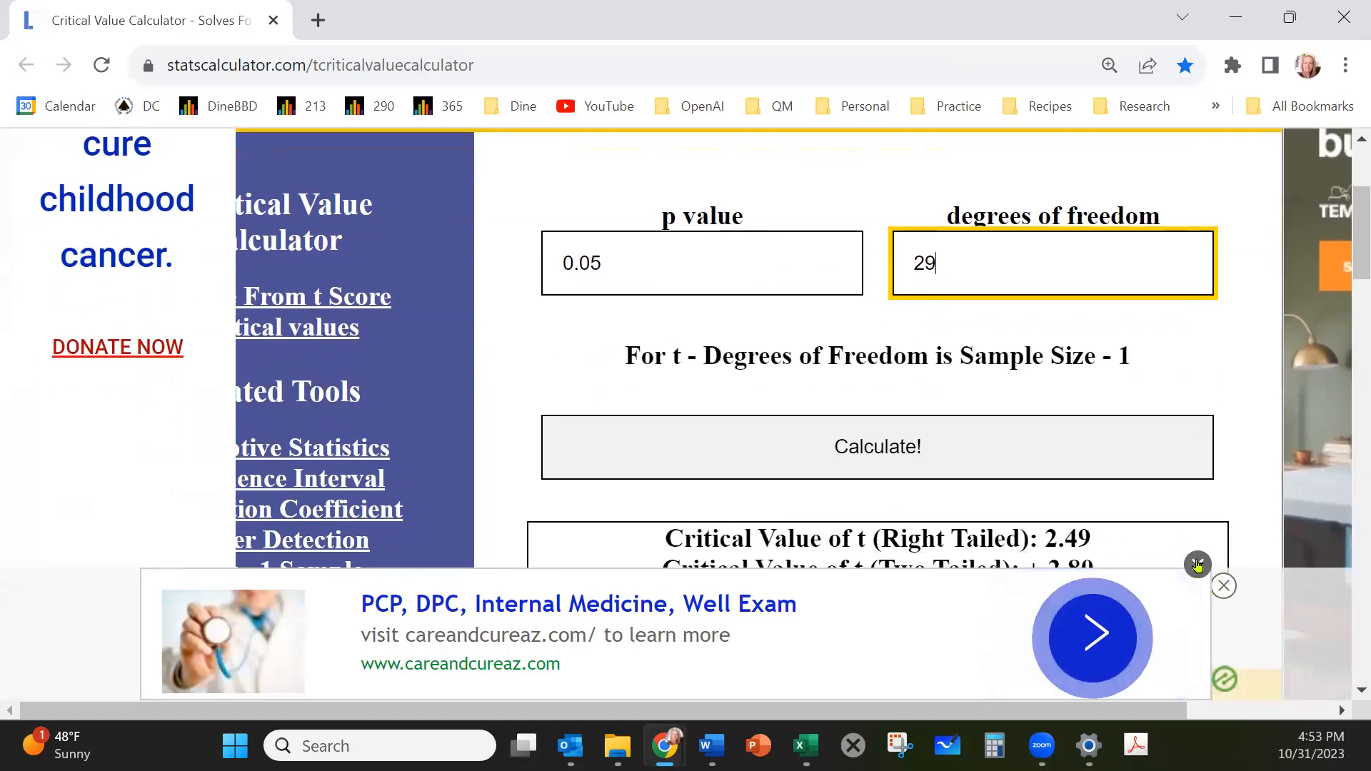
pyautogui.click(1204, 573)
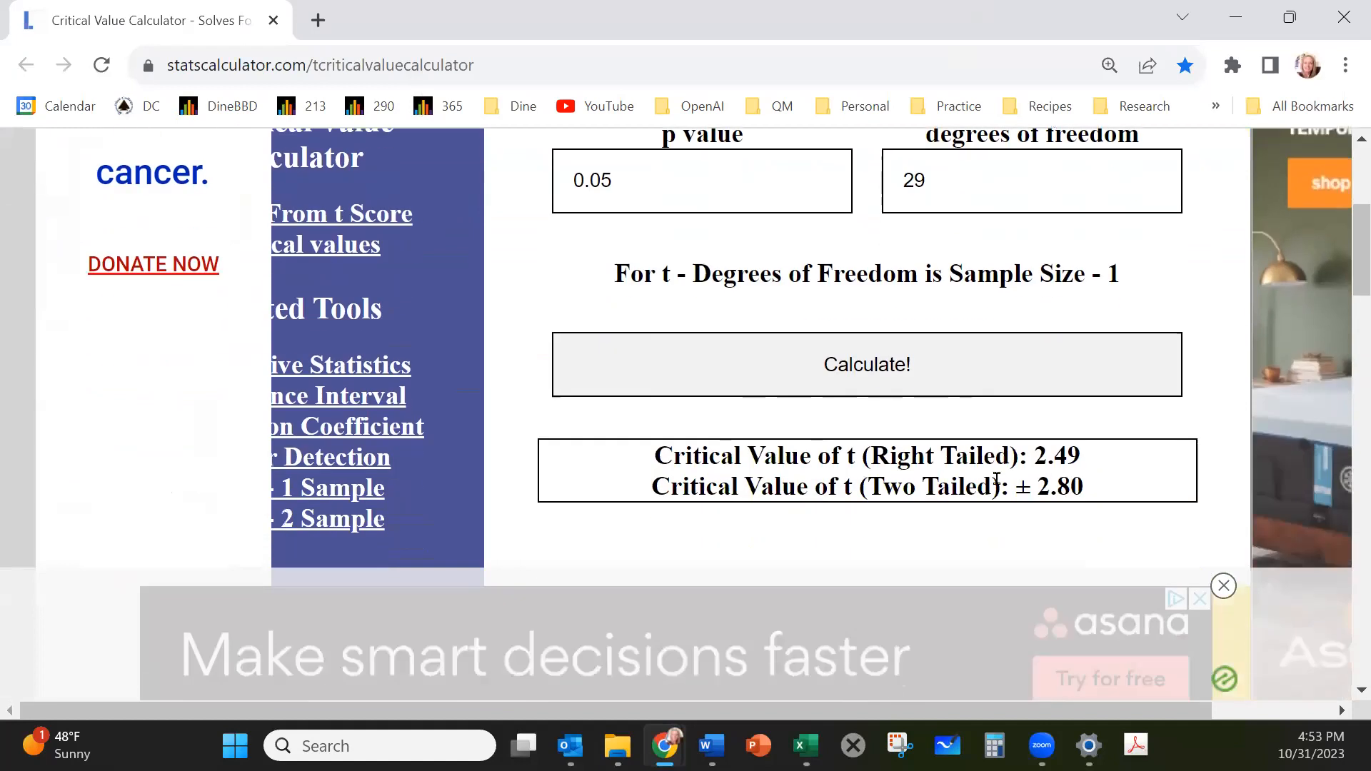
pyautogui.scroll(-2, 1028, 513)
pyautogui.click(882, 369)
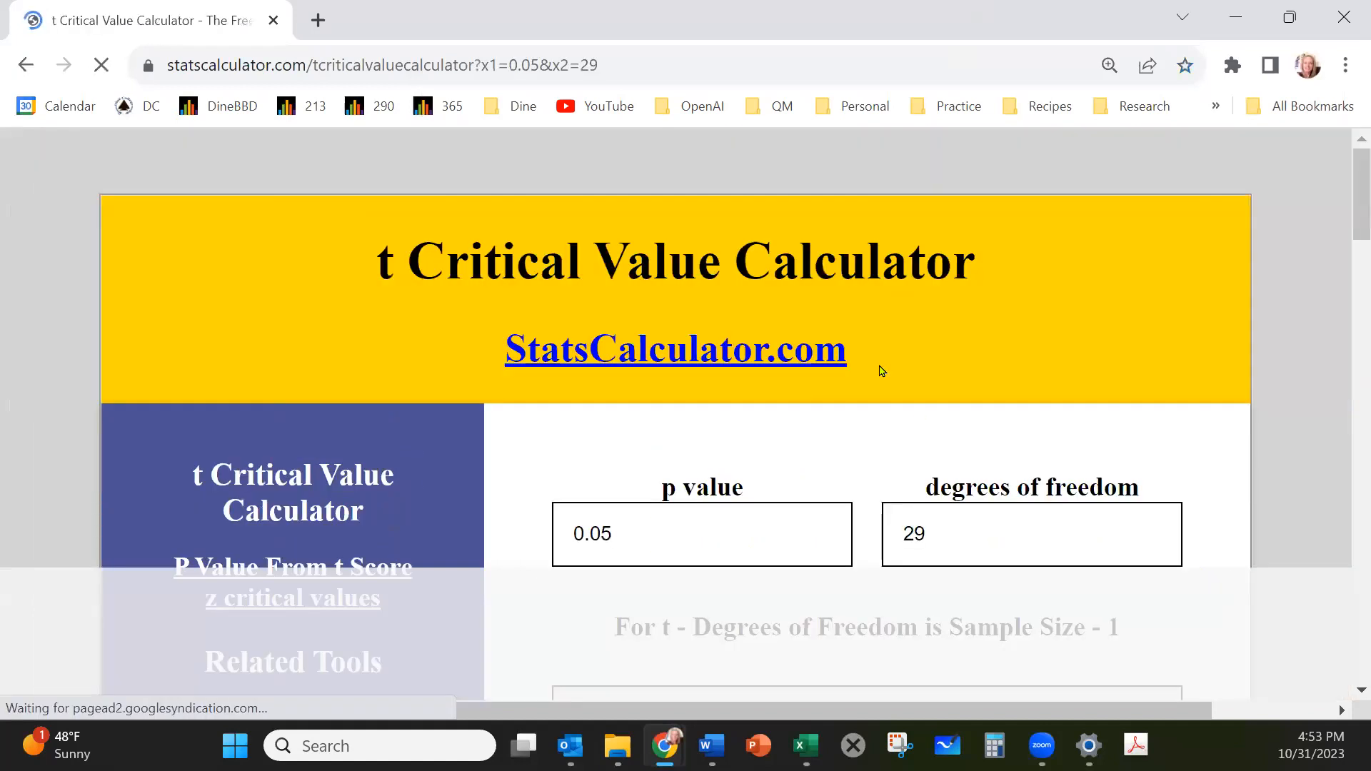
pyautogui.scroll(-3, 784, 357)
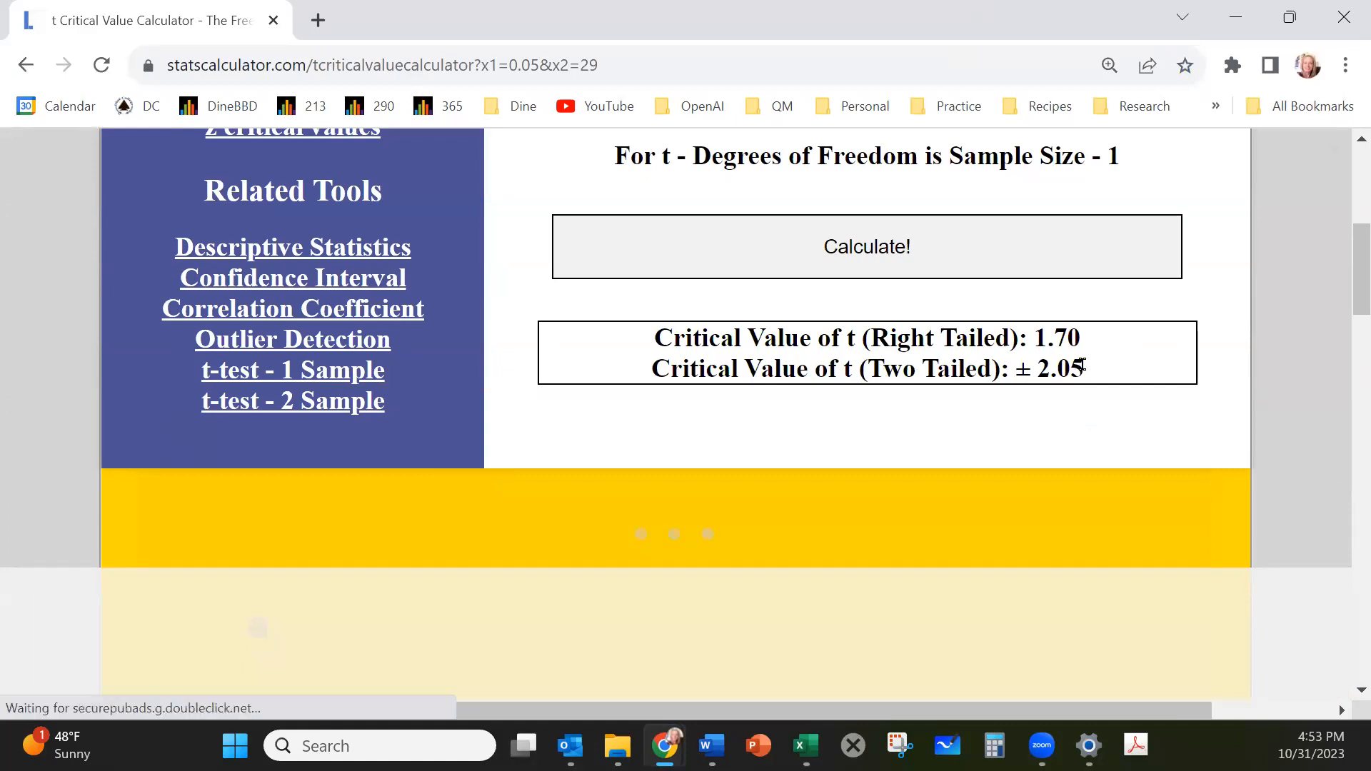
pyautogui.moveTo(1078, 368); pyautogui.dragTo(1017, 369)
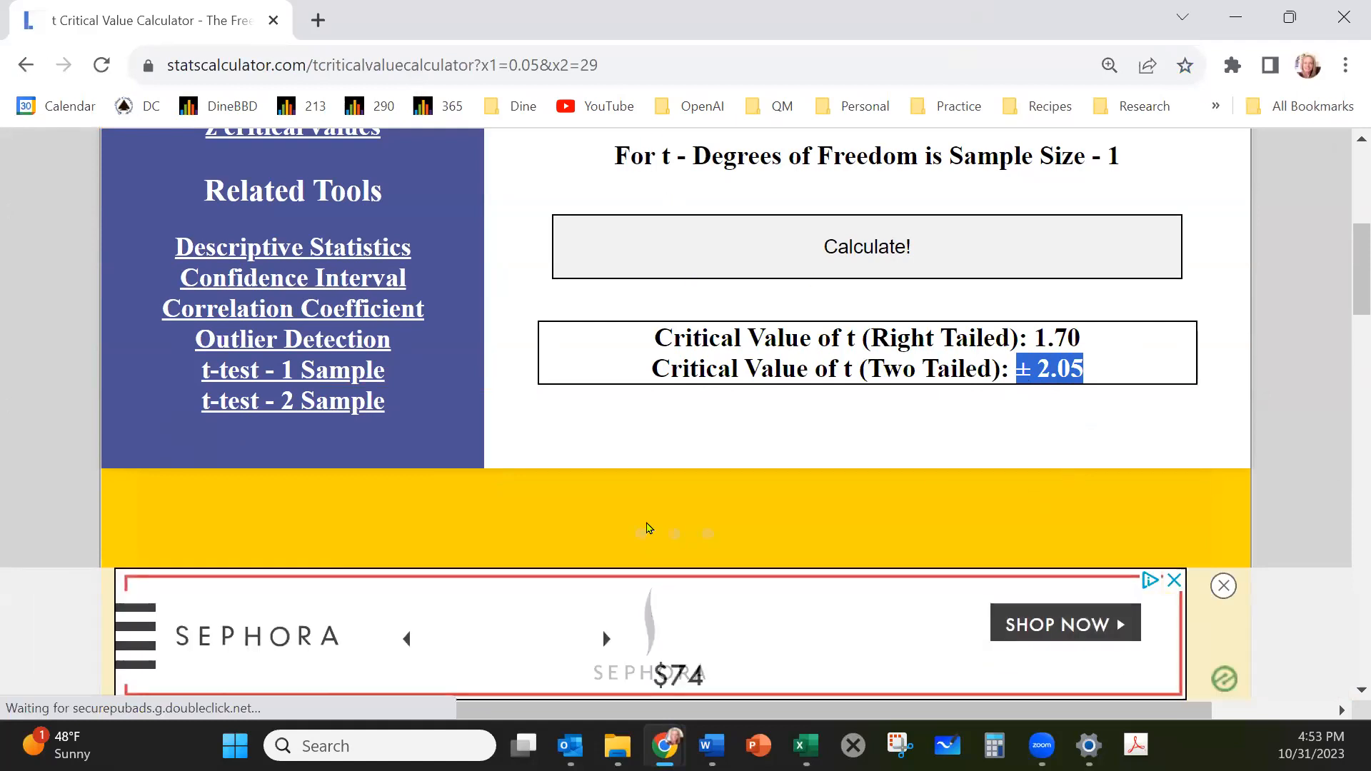
# Switch back to the Excel workbook and change the cutoff label in C20 to "Cutoff point (ta)".
pyautogui.click(801, 740)
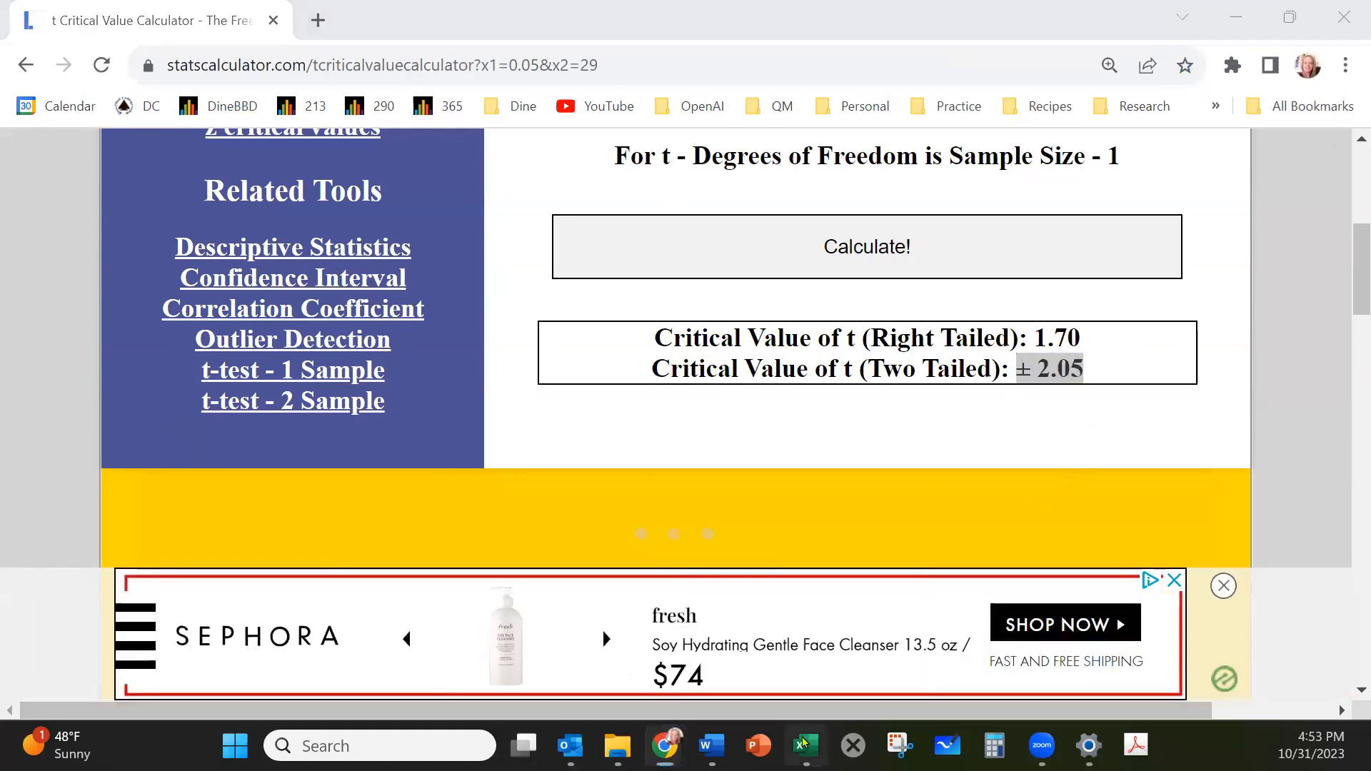
pyautogui.scroll(-1, 458, 602)
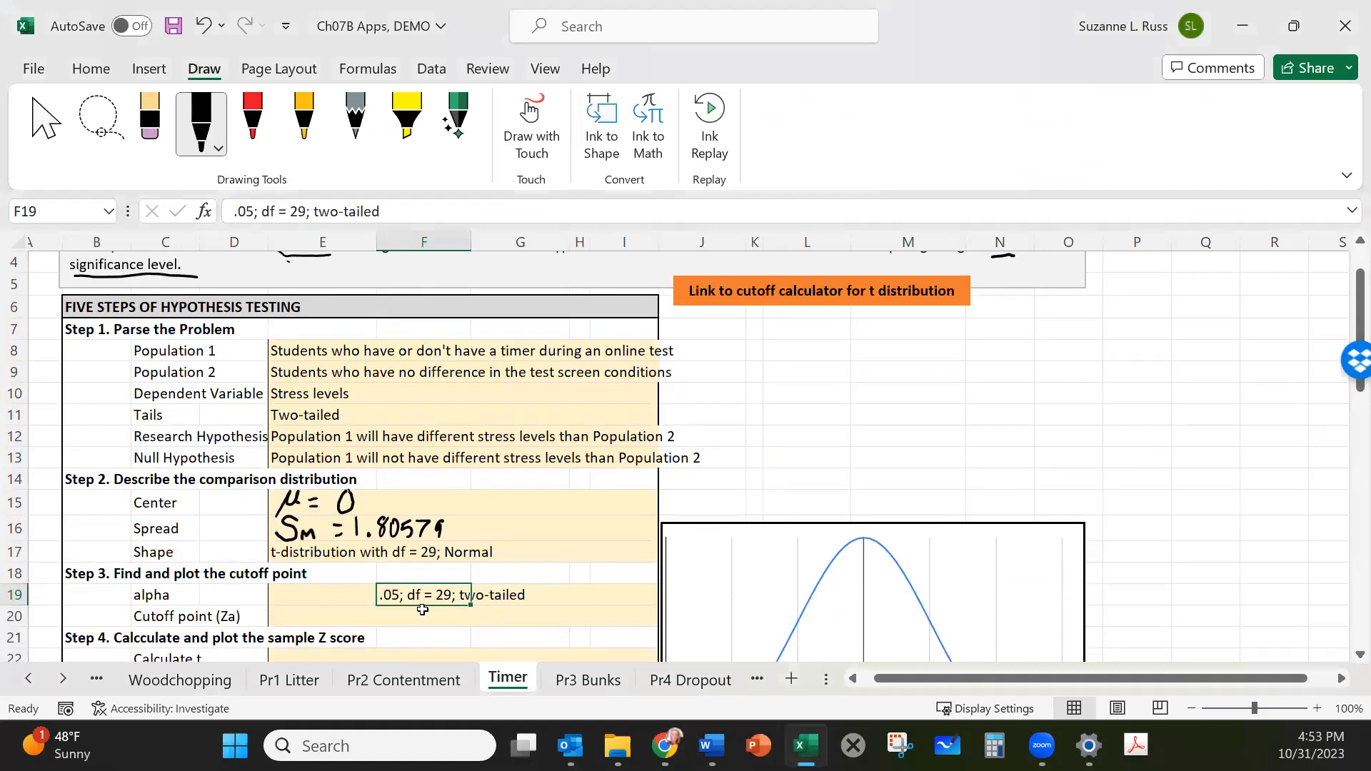
pyautogui.click(342, 616)
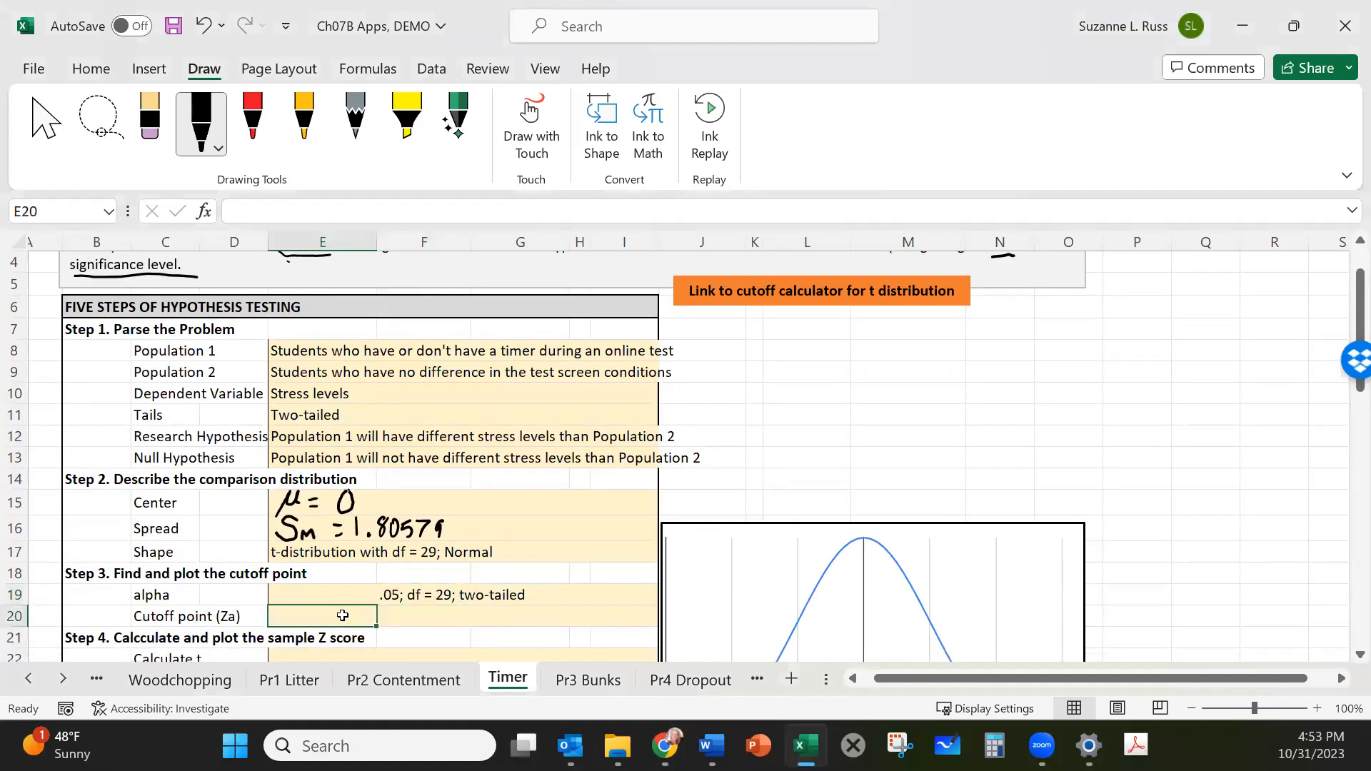
pyautogui.click(211, 613)
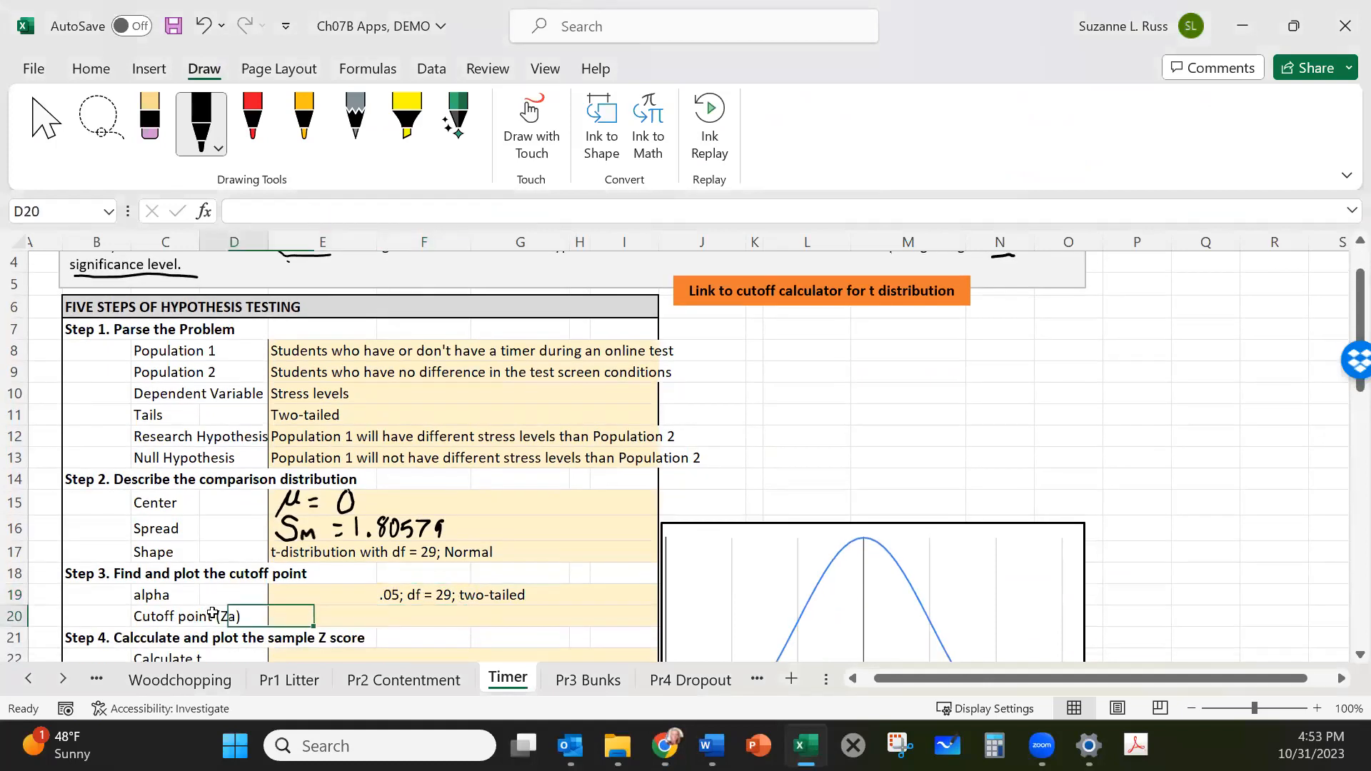
pyautogui.click(163, 615)
pyautogui.click(323, 209)
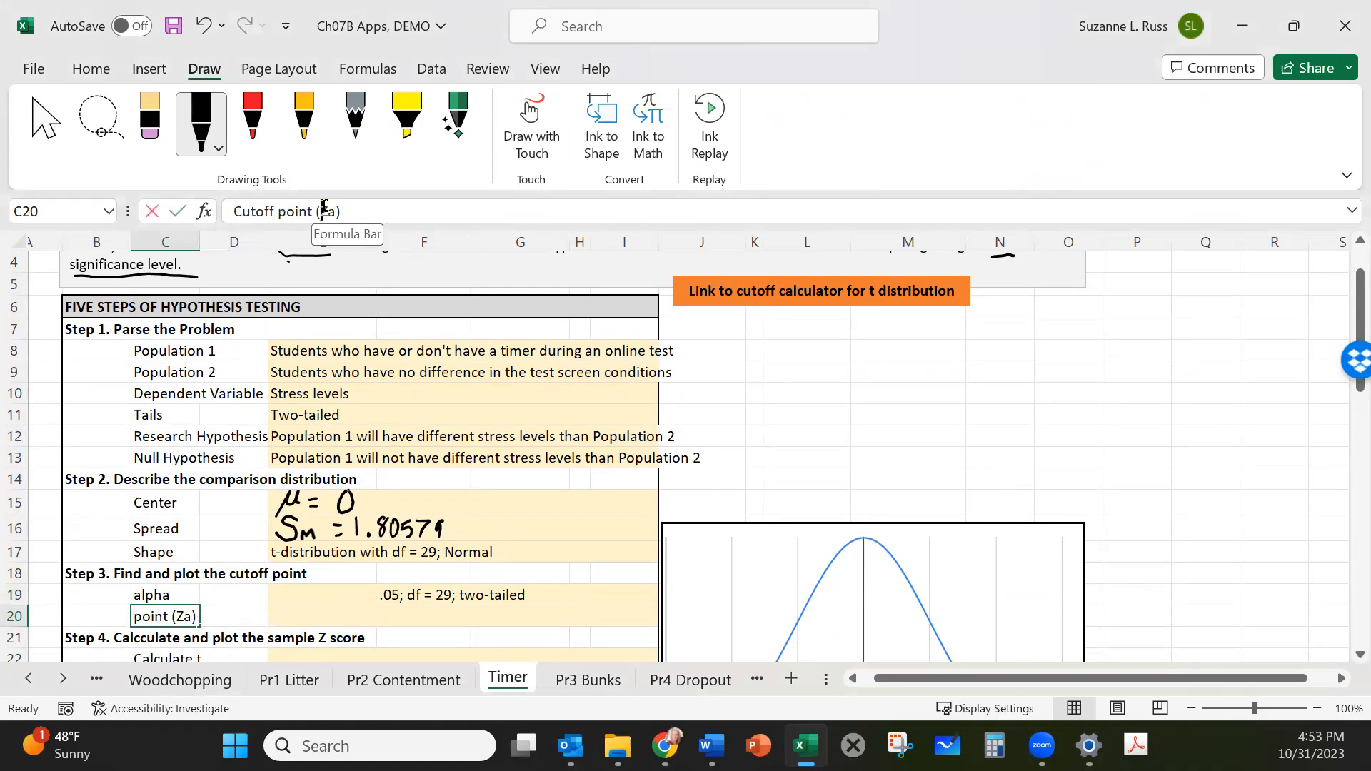
pyautogui.click(323, 208)
pyautogui.press('Delete')
pyautogui.write('t')
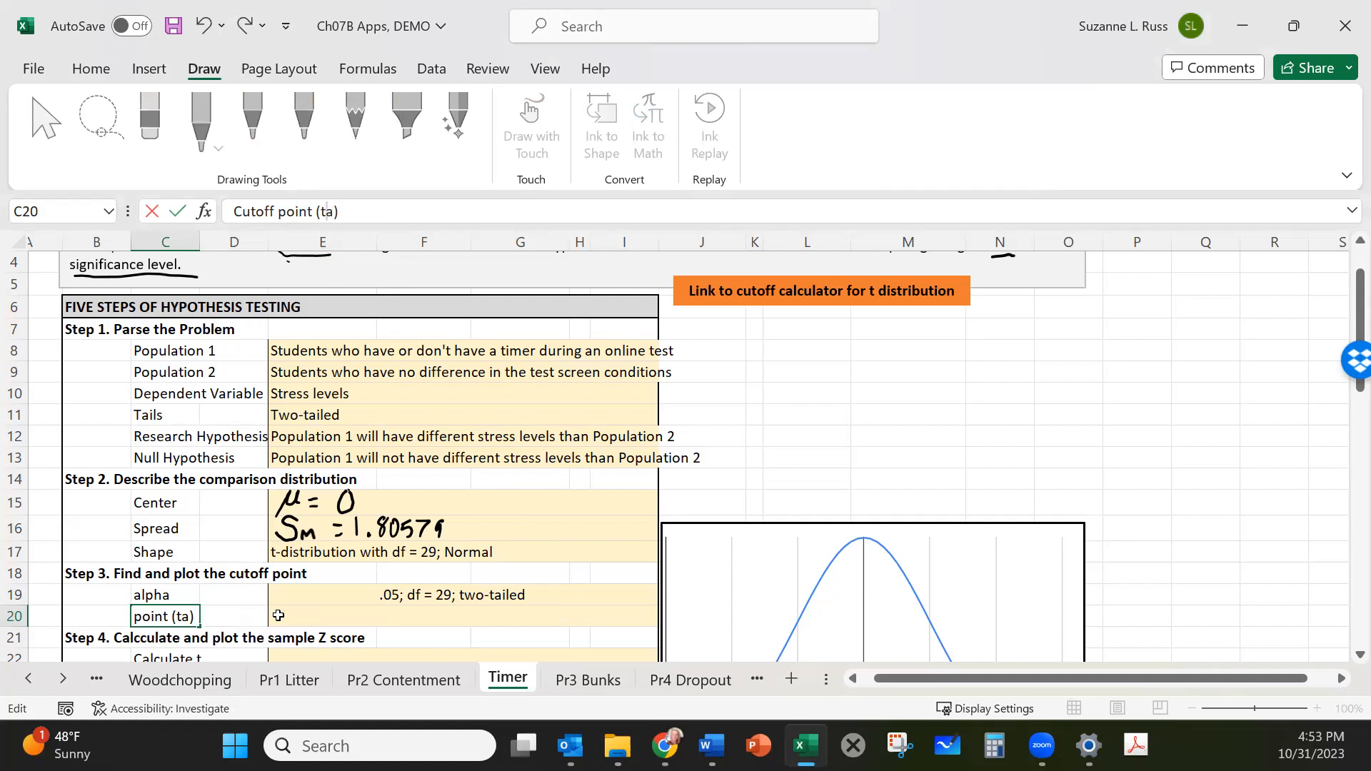
# Enter "talpha=± 2.05" in cell E20 of the cutoff point row, with "alpha" formatted as subscript.
pyautogui.click(325, 609)
pyautogui.write('t')
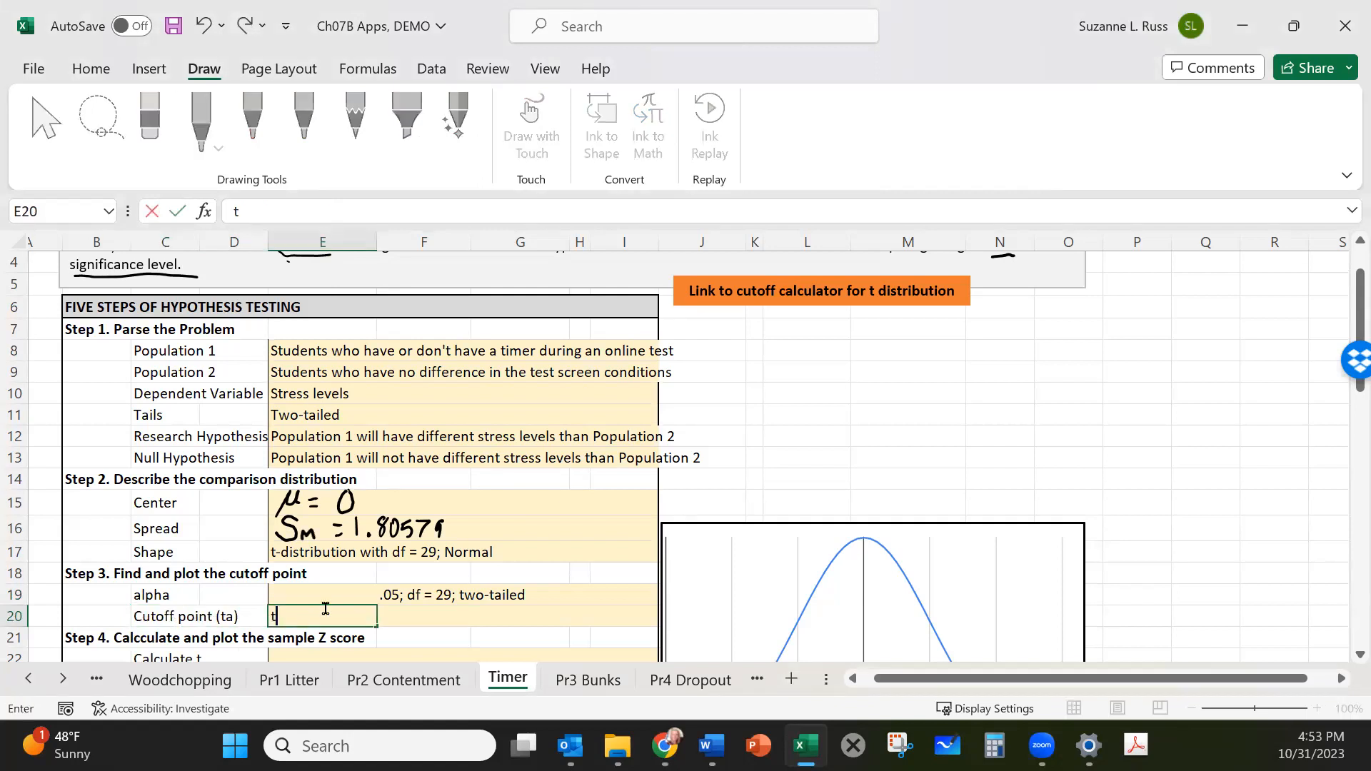
pyautogui.write('alph')
pyautogui.write('ss')
pyautogui.press('BackSpace')
pyautogui.write('a')
pyautogui.moveTo(312, 616); pyautogui.dragTo(276, 616)
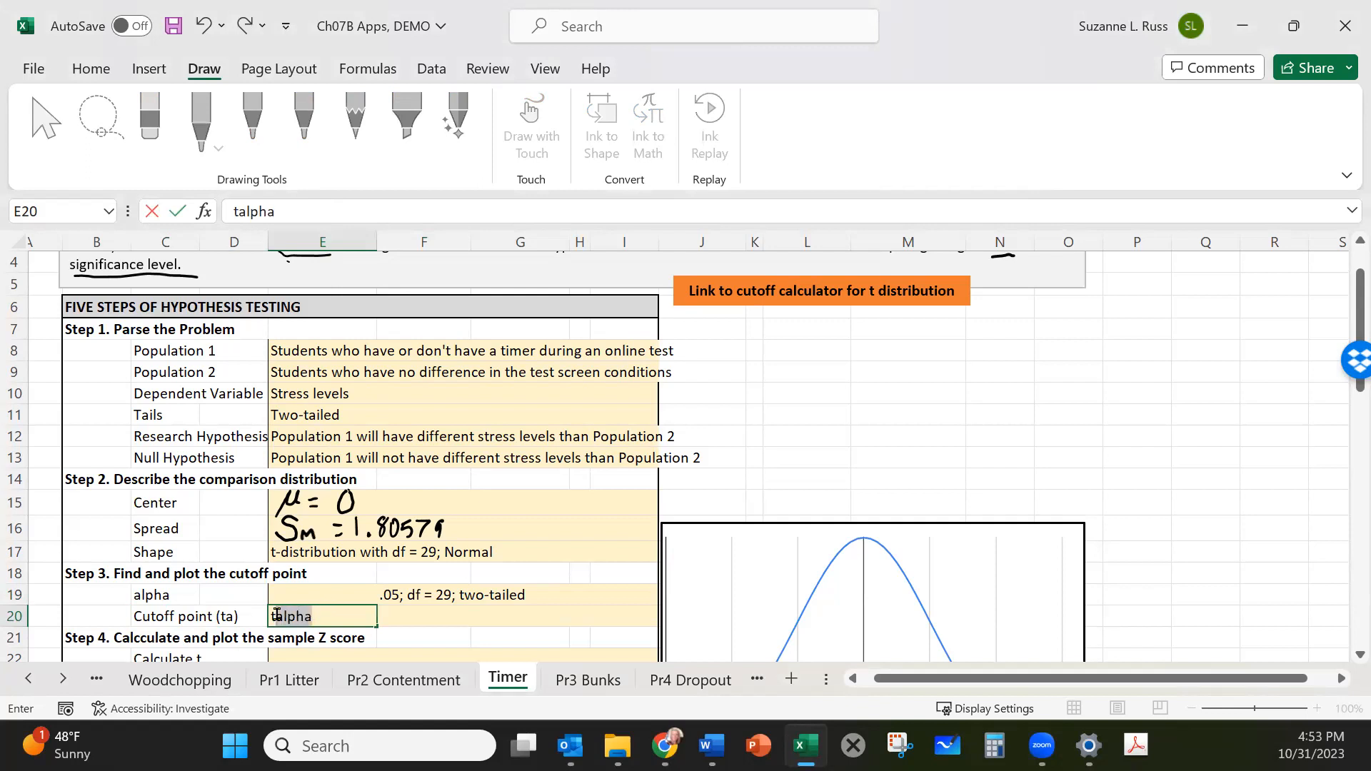
pyautogui.click(82, 68)
pyautogui.click(1207, 131)
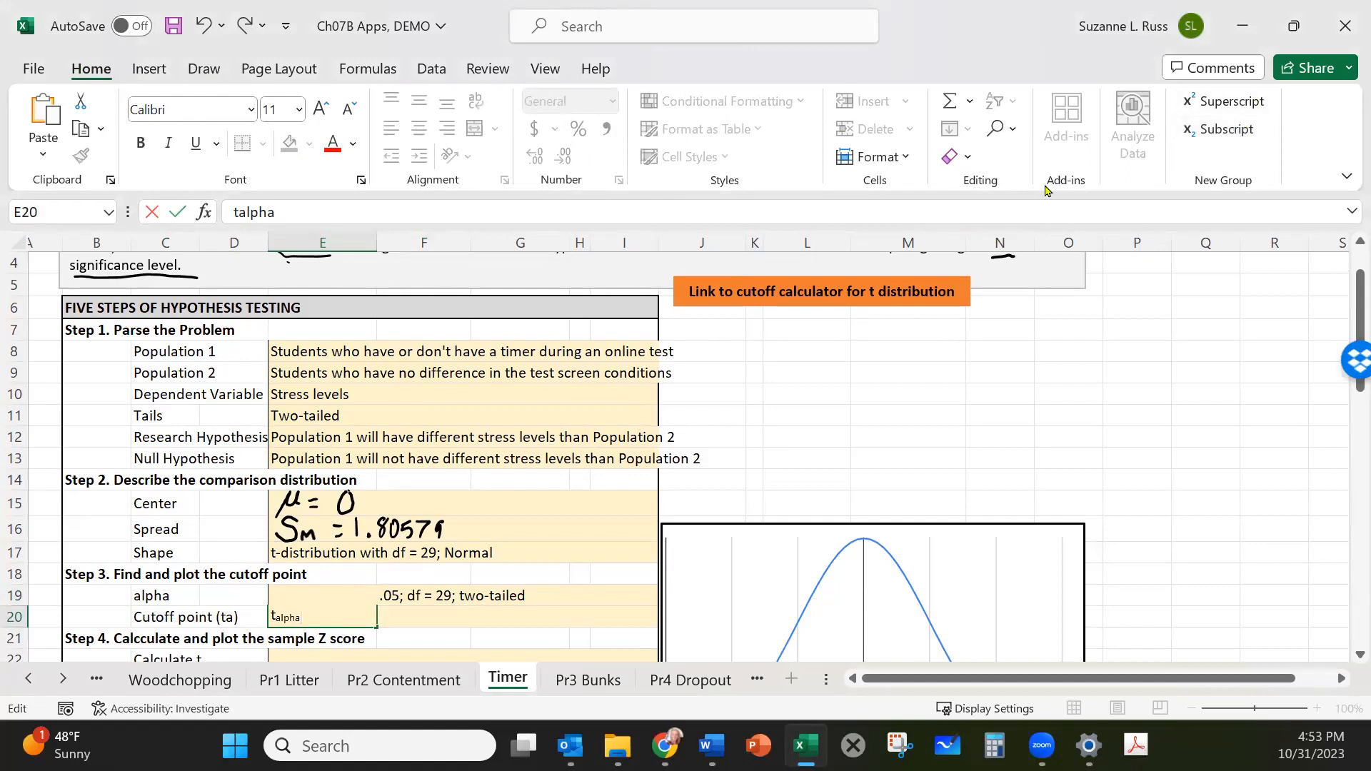
pyautogui.write('=± 2.05')
# Format the "a" in the "Cutoff point (ta)" label in C20 as subscript.
pyautogui.click(175, 619)
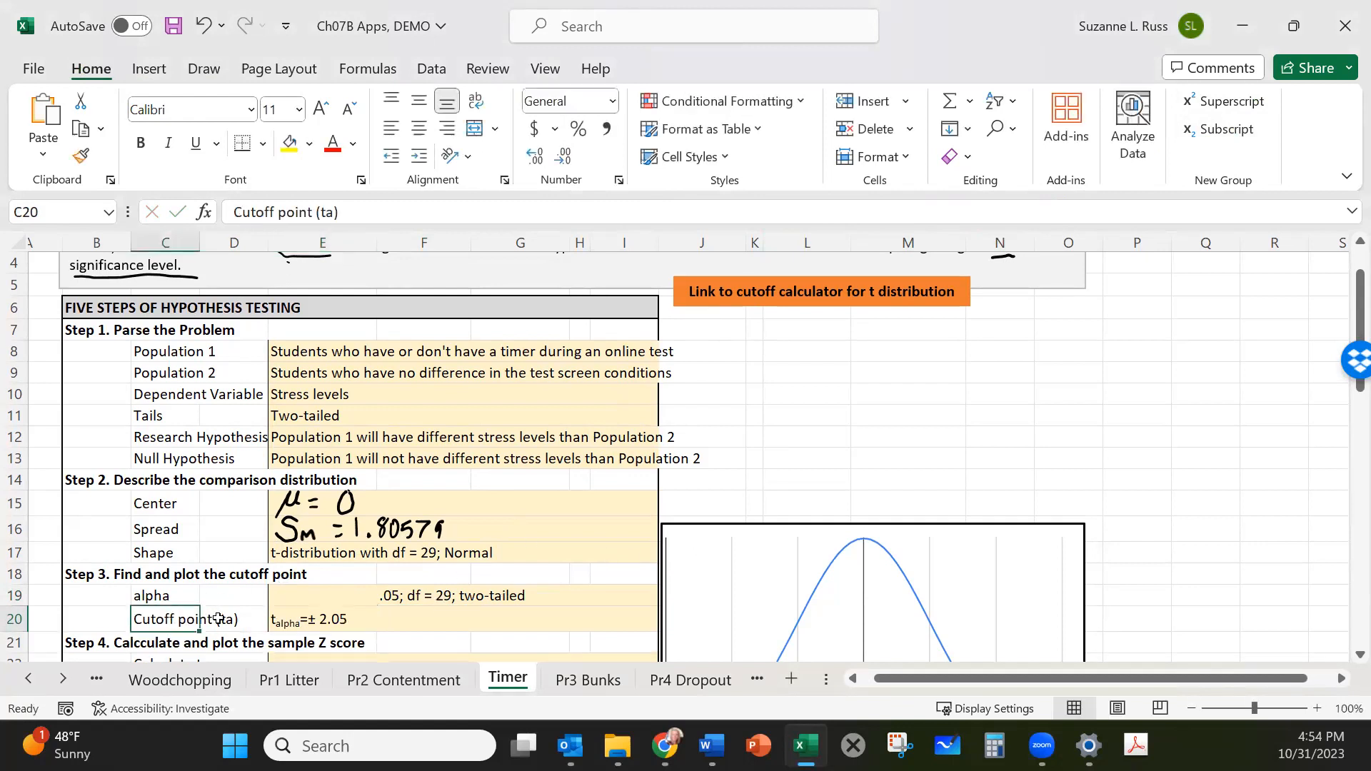
pyautogui.moveTo(324, 212); pyautogui.dragTo(334, 212)
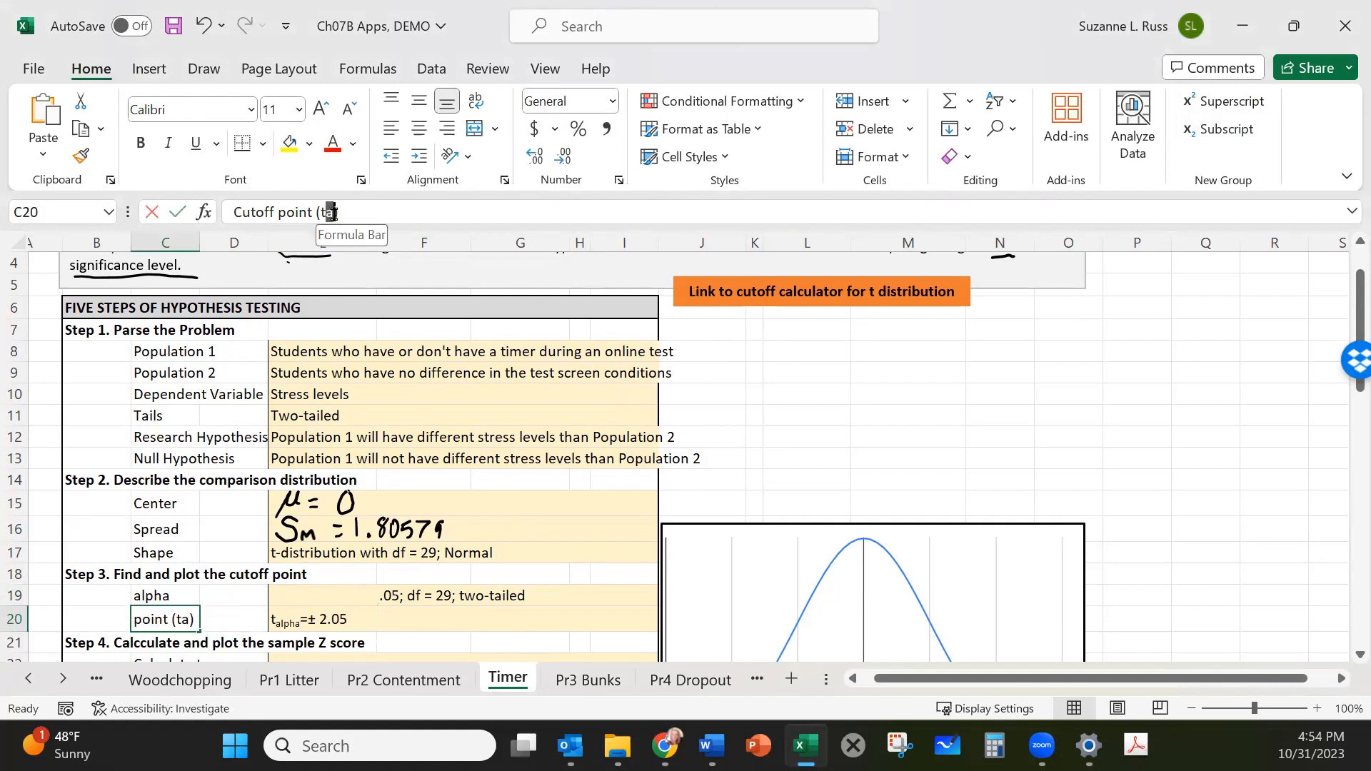
pyautogui.click(1249, 128)
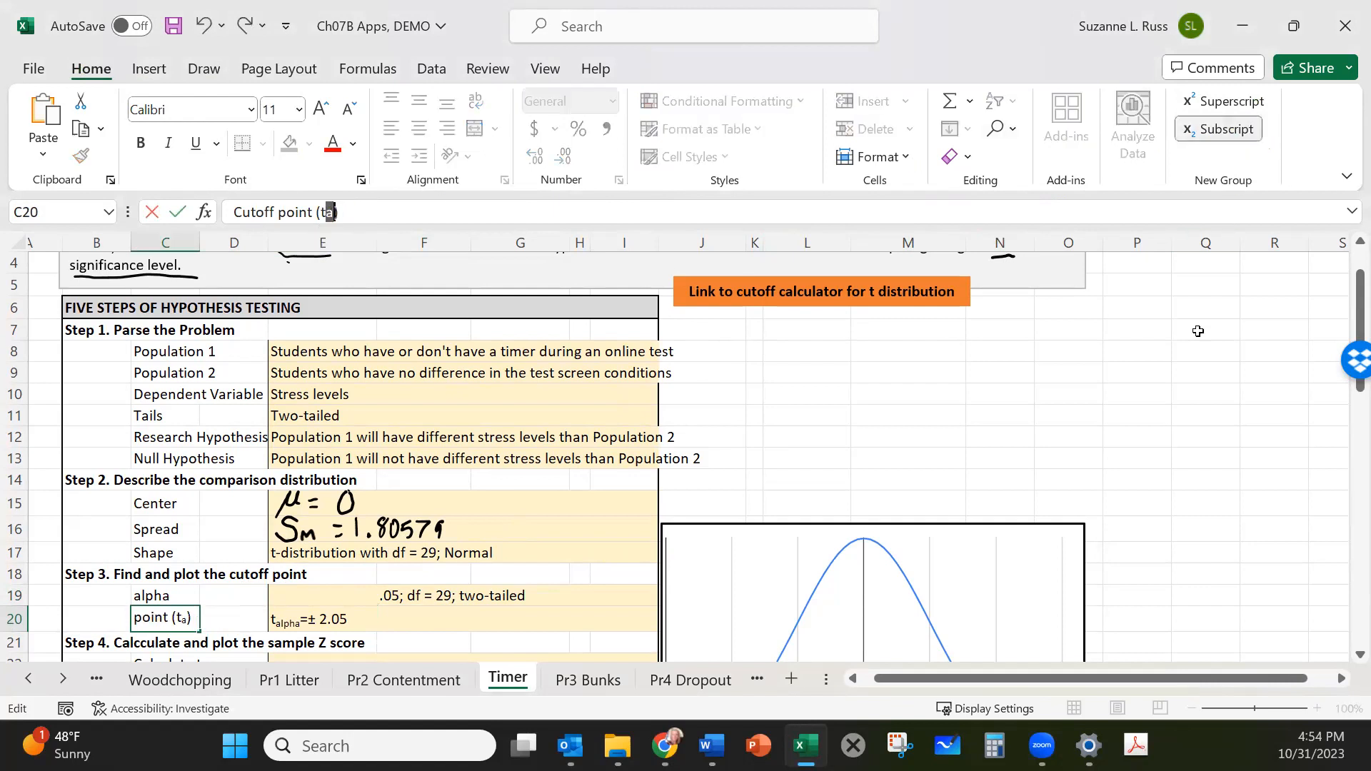
# Draw pen marks on the distribution curve at both cutoffs and handwrite the labels ta = 2.05 and ta = -2.05.
pyautogui.scroll(-3, 1234, 556)
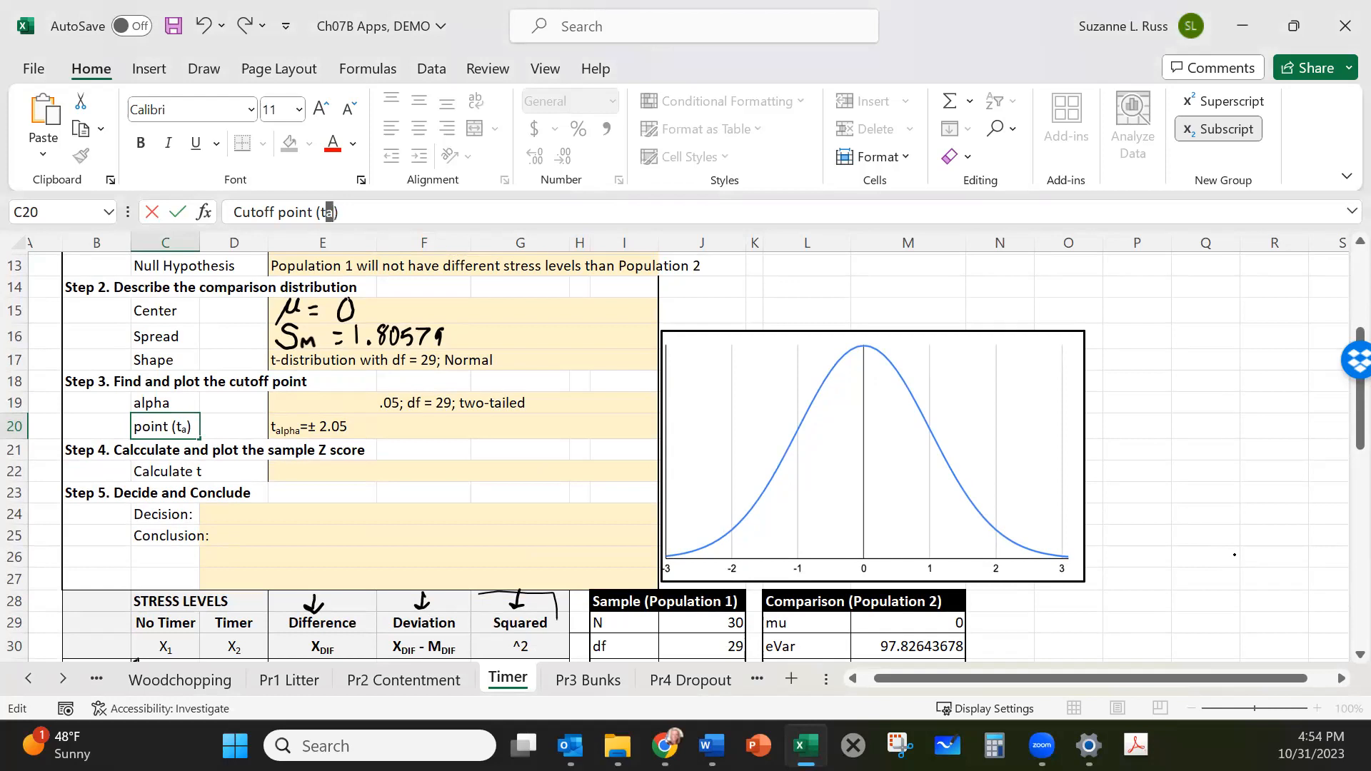
pyautogui.click(902, 307)
pyautogui.click(204, 68)
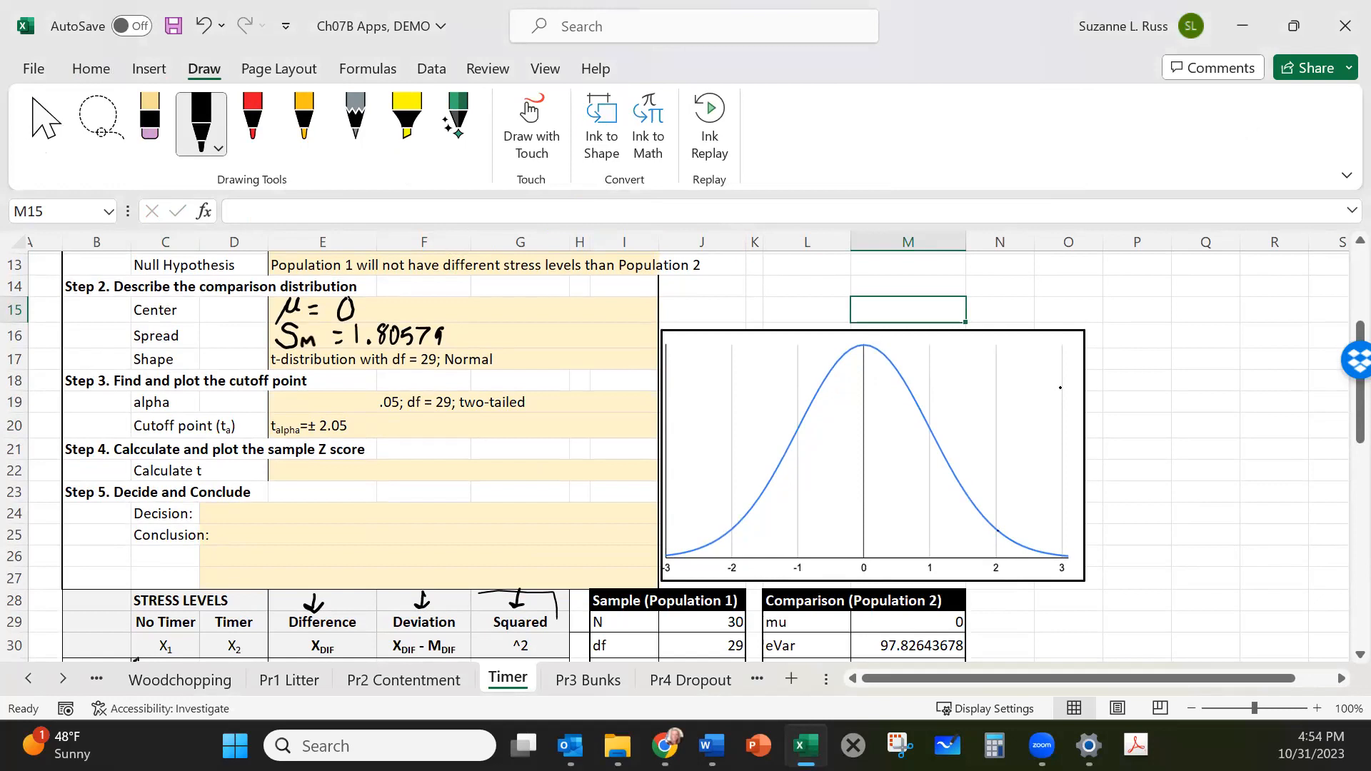
pyautogui.moveTo(997, 545); pyautogui.dragTo(1007, 516)
pyautogui.moveTo(1017, 506); pyautogui.dragTo(1068, 463)
pyautogui.moveTo(717, 507)
pyautogui.mouseDown()
pyautogui.moveTo(718, 519)
pyautogui.moveTo(747, 482)
pyautogui.moveTo(757, 488)
pyautogui.moveTo(764, 462)
pyautogui.mouseUp()
pyautogui.click(759, 466)
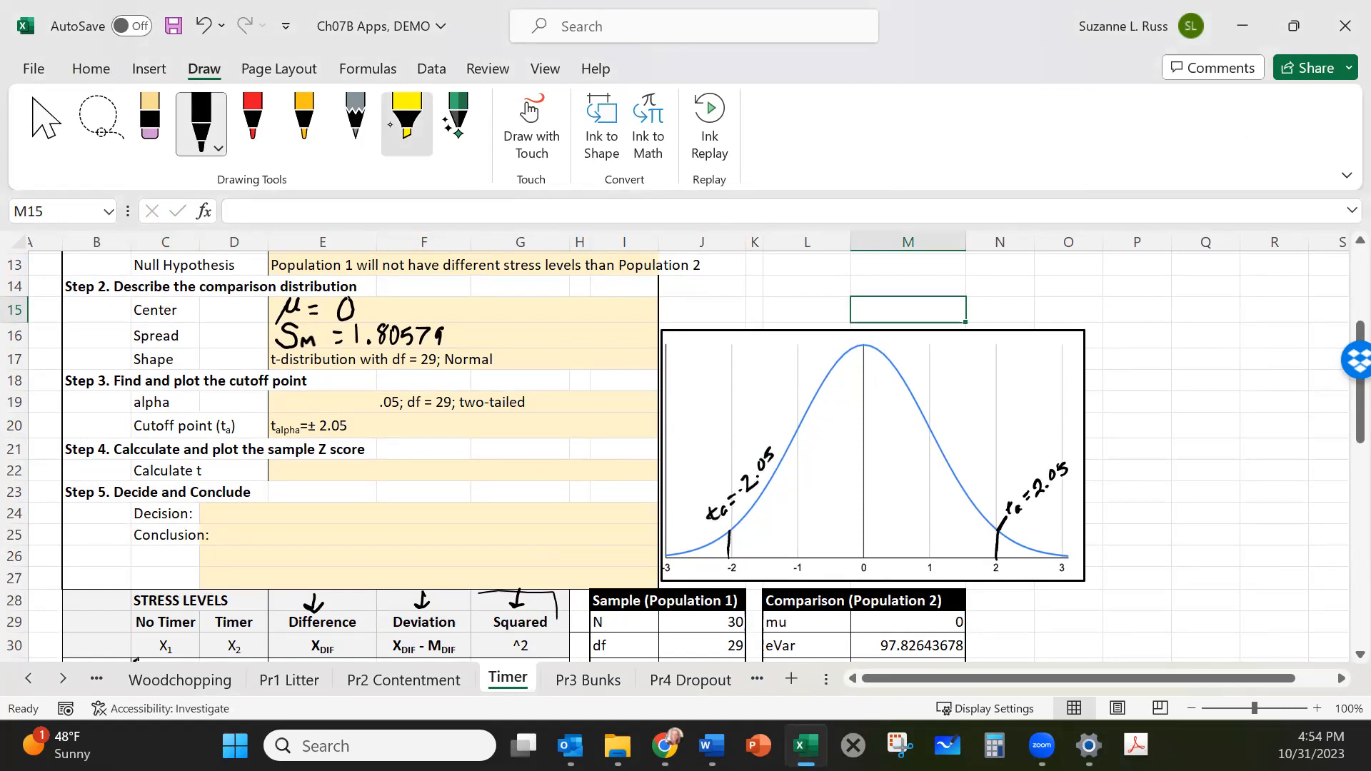
# Shade both tails of the curve beyond the cutoff lines with the yellow highlighter.
pyautogui.click(407, 121)
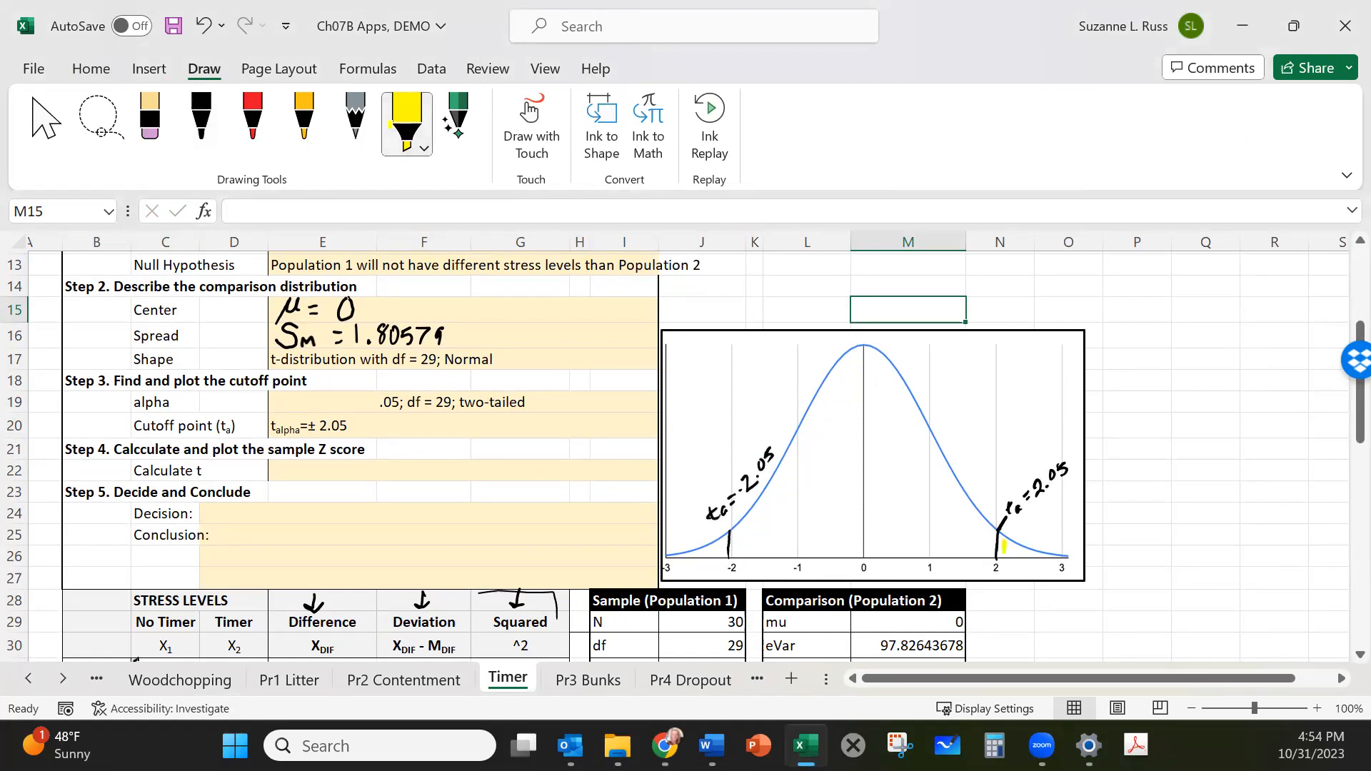
pyautogui.moveTo(1002, 537); pyautogui.dragTo(1082, 558)
pyautogui.moveTo(727, 543); pyautogui.dragTo(667, 554)
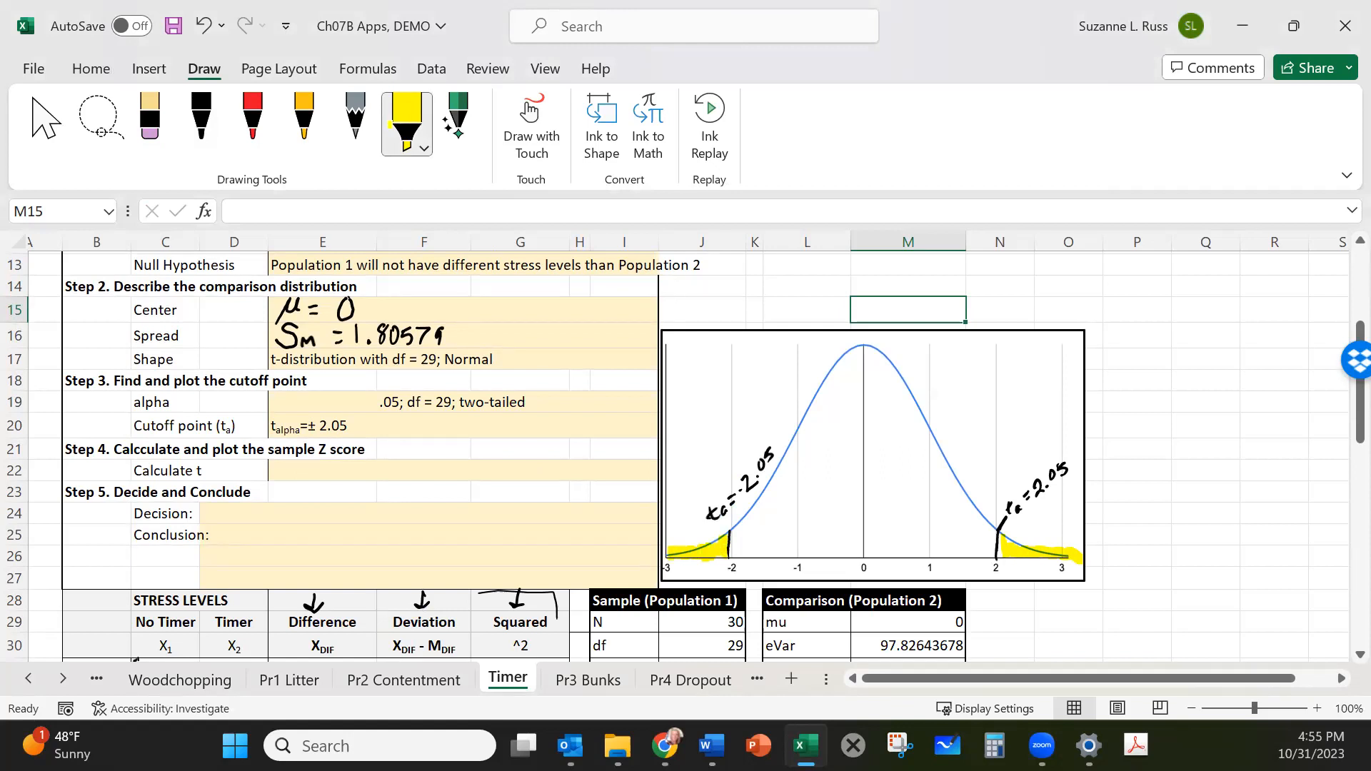
# Handwrite "FAIL to reject Ho" with a sad face and "Not sig" in black inside the middle of the curve.
pyautogui.click(201, 122)
pyautogui.moveTo(805, 462)
pyautogui.mouseDown()
pyautogui.moveTo(806, 477)
pyautogui.moveTo(827, 451)
pyautogui.moveTo(819, 473)
pyautogui.moveTo(850, 468)
pyautogui.mouseUp()
pyautogui.moveTo(857, 450); pyautogui.dragTo(863, 473)
pyautogui.moveTo(874, 443)
pyautogui.mouseDown()
pyautogui.moveTo(875, 468)
pyautogui.moveTo(889, 461)
pyautogui.mouseUp()
pyautogui.moveTo(801, 499); pyautogui.dragTo(800, 519)
pyautogui.moveTo(791, 512)
pyautogui.mouseDown()
pyautogui.moveTo(856, 491)
pyautogui.moveTo(866, 508)
pyautogui.moveTo(907, 468)
pyautogui.mouseUp()
pyautogui.moveTo(853, 517); pyautogui.dragTo(850, 533)
pyautogui.moveTo(862, 509); pyautogui.dragTo(862, 520)
pyautogui.moveTo(879, 515)
pyautogui.mouseDown()
pyautogui.moveTo(874, 527)
pyautogui.moveTo(924, 533)
pyautogui.moveTo(942, 520)
pyautogui.moveTo(943, 537)
pyautogui.mouseUp()
pyautogui.click(901, 524)
pyautogui.moveTo(950, 525); pyautogui.dragTo(951, 526)
# Mark the tails with arrows and handwrite "Reject Ho, significant" with a smiley face below the upper tail.
pyautogui.moveTo(953, 513)
pyautogui.mouseDown()
pyautogui.moveTo(944, 547)
pyautogui.moveTo(1024, 579)
pyautogui.moveTo(1027, 622)
pyautogui.moveTo(1040, 622)
pyautogui.mouseUp()
pyautogui.moveTo(1042, 610); pyautogui.dragTo(1051, 618)
pyautogui.moveTo(1056, 606)
pyautogui.mouseDown()
pyautogui.moveTo(1055, 623)
pyautogui.moveTo(1099, 600)
pyautogui.mouseUp()
pyautogui.moveTo(1098, 589)
pyautogui.mouseDown()
pyautogui.moveTo(1108, 571)
pyautogui.moveTo(1116, 590)
pyautogui.mouseUp()
pyautogui.moveTo(1054, 629)
pyautogui.mouseDown()
pyautogui.moveTo(1041, 643)
pyautogui.moveTo(1056, 640)
pyautogui.mouseUp()
pyautogui.moveTo(1067, 630)
pyautogui.mouseDown()
pyautogui.moveTo(1064, 644)
pyautogui.moveTo(1089, 606)
pyautogui.moveTo(1118, 615)
pyautogui.moveTo(1127, 597)
pyautogui.mouseUp()
pyautogui.moveTo(1129, 585)
pyautogui.mouseDown()
pyautogui.moveTo(1132, 604)
pyautogui.moveTo(1093, 646)
pyautogui.mouseUp()
pyautogui.click(1095, 639)
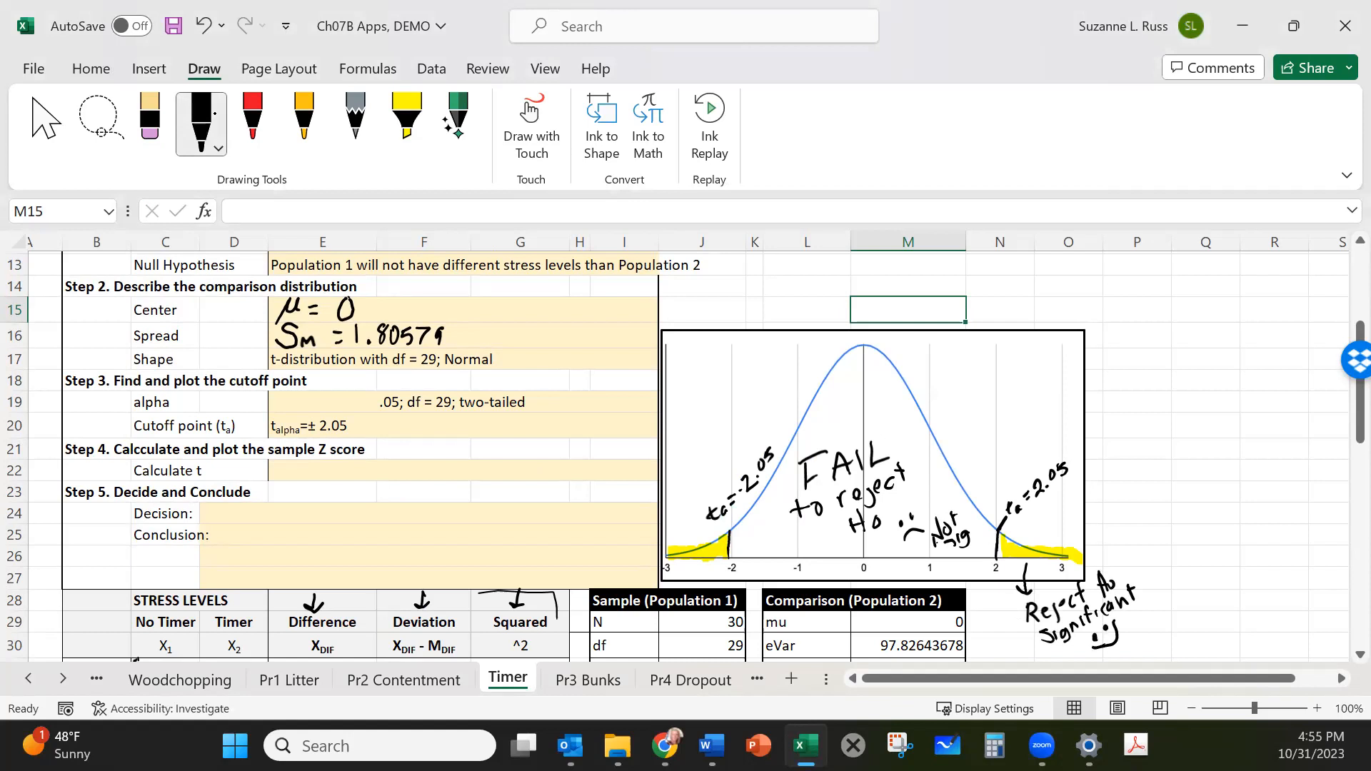
pyautogui.moveTo(702, 558); pyautogui.dragTo(708, 569)
# Handwrite the formula tsample: (MDIF - μ)/SM beside the other handwritten formulas below the statistics tables.
pyautogui.scroll(-7, 465, 479)
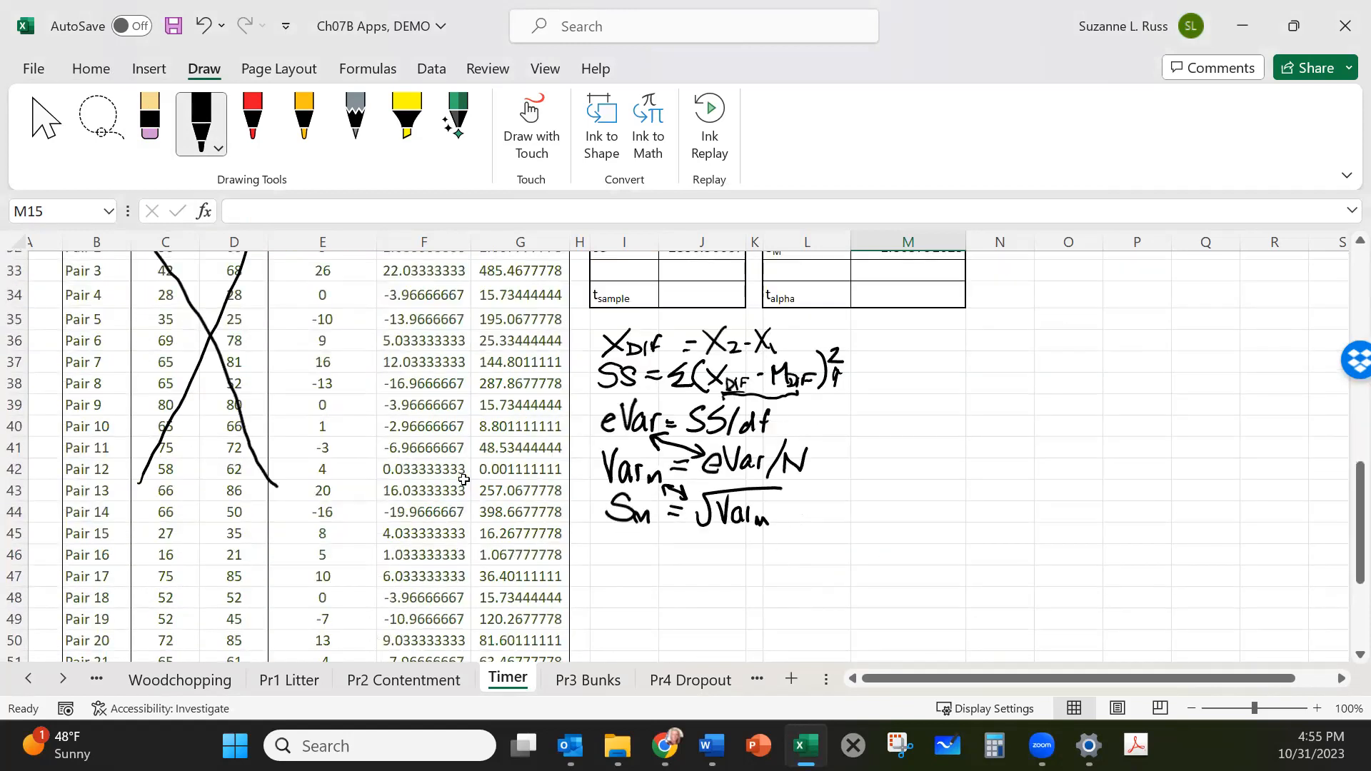
pyautogui.moveTo(914, 322)
pyautogui.mouseDown()
pyautogui.moveTo(921, 356)
pyautogui.moveTo(993, 354)
pyautogui.mouseUp()
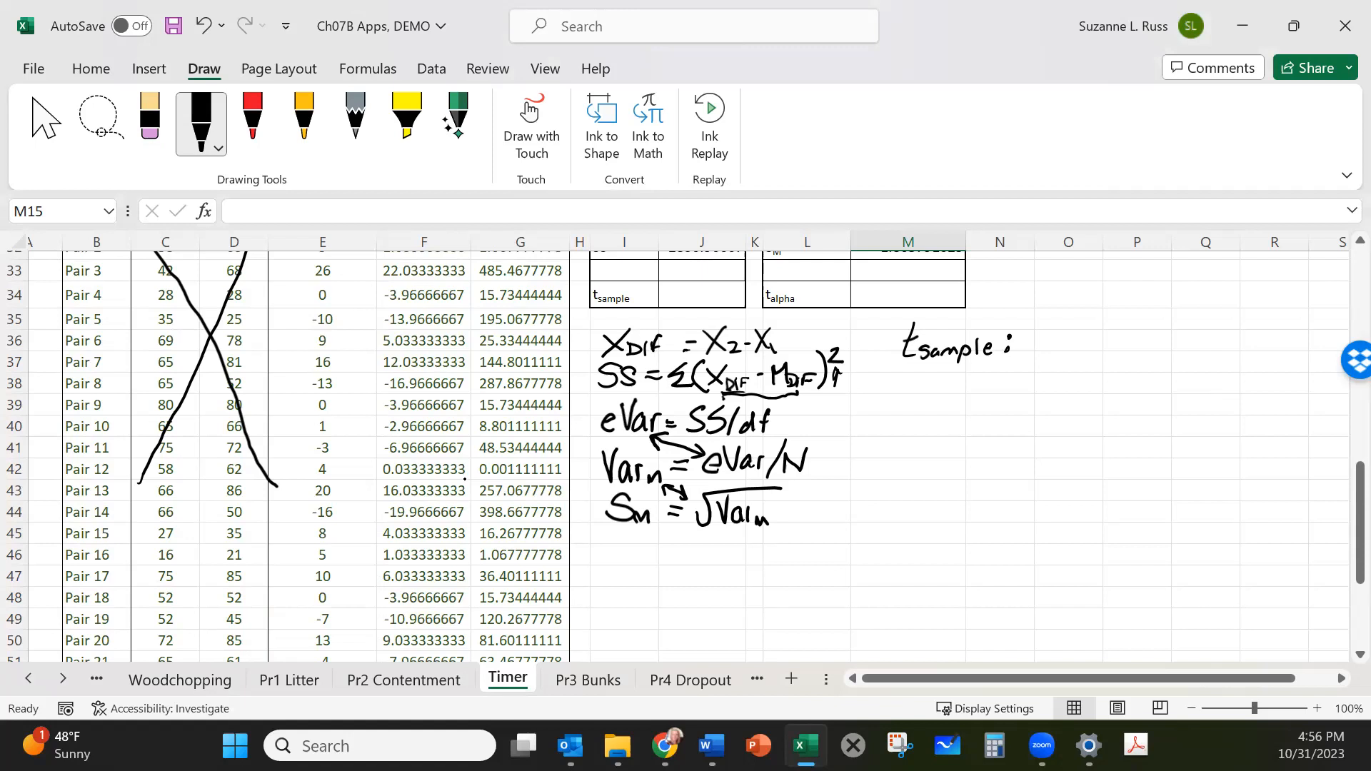
pyautogui.moveTo(1036, 320)
pyautogui.mouseDown()
pyautogui.moveTo(1026, 355)
pyautogui.moveTo(1041, 334)
pyautogui.moveTo(1057, 357)
pyautogui.moveTo(1092, 361)
pyautogui.moveTo(1111, 331)
pyautogui.moveTo(1113, 362)
pyautogui.mouseUp()
pyautogui.moveTo(1152, 316)
pyautogui.mouseDown()
pyautogui.moveTo(1125, 359)
pyautogui.moveTo(1151, 336)
pyautogui.moveTo(1148, 347)
pyautogui.moveTo(1177, 337)
pyautogui.moveTo(1178, 349)
pyautogui.mouseUp()
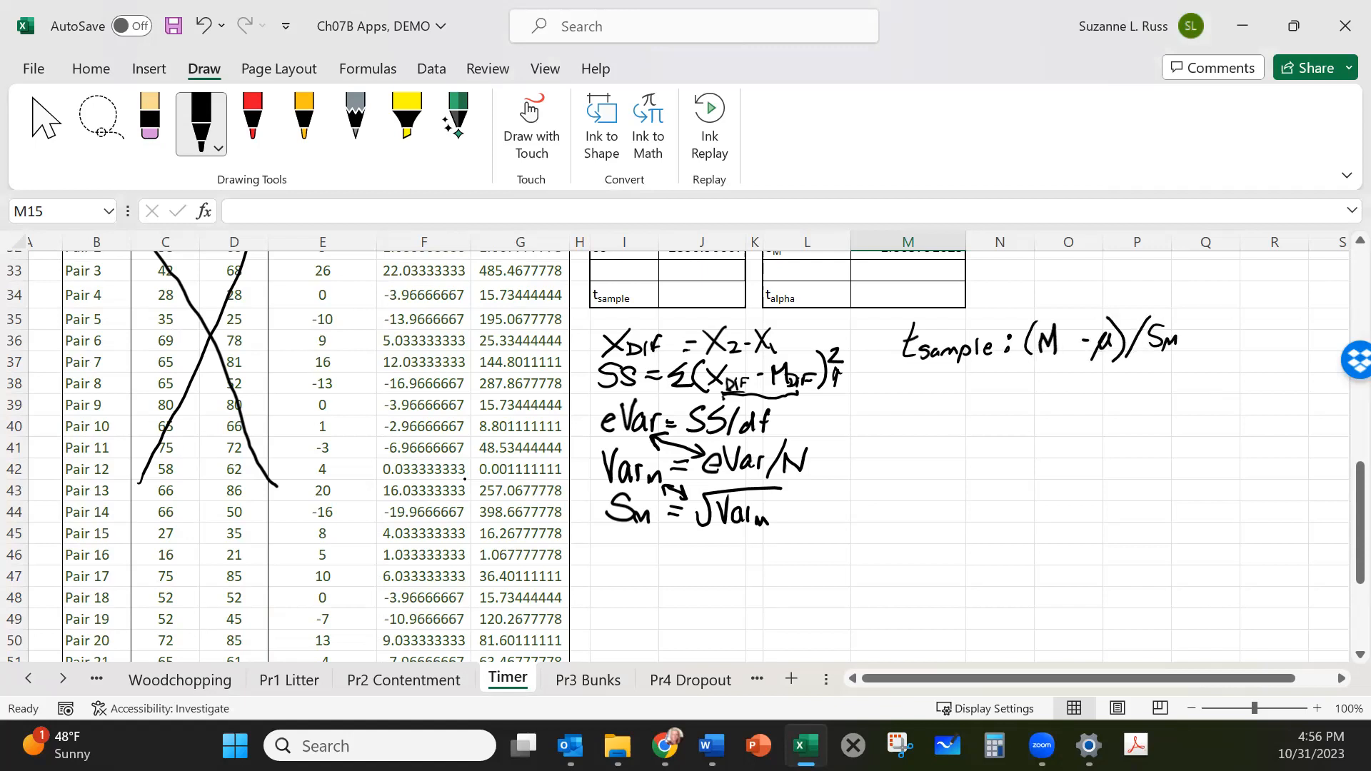
pyautogui.moveTo(1059, 343); pyautogui.dragTo(1074, 355)
# Calculate the sample t in J34 with the formula =(J31-M29)/M32.
pyautogui.scroll(2, 685, 312)
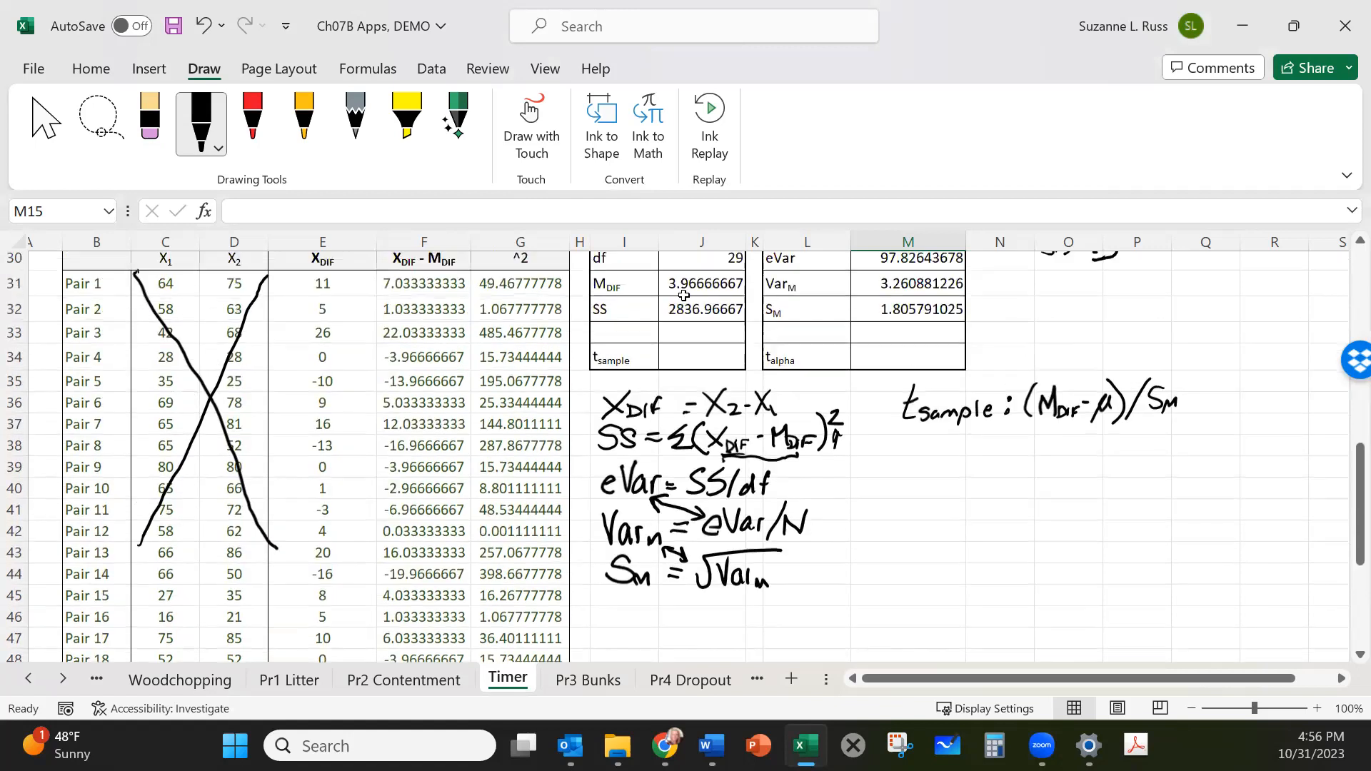
pyautogui.click(679, 414)
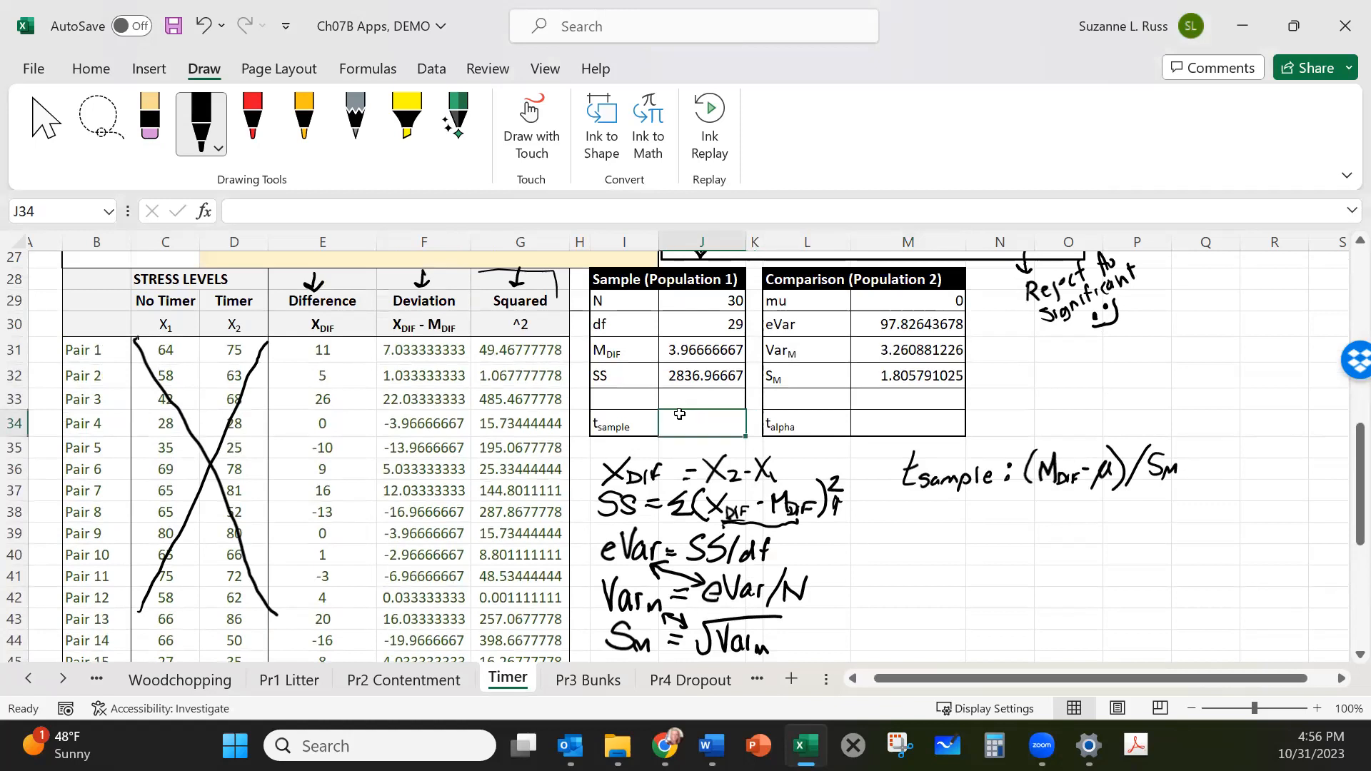
pyautogui.write('=(')
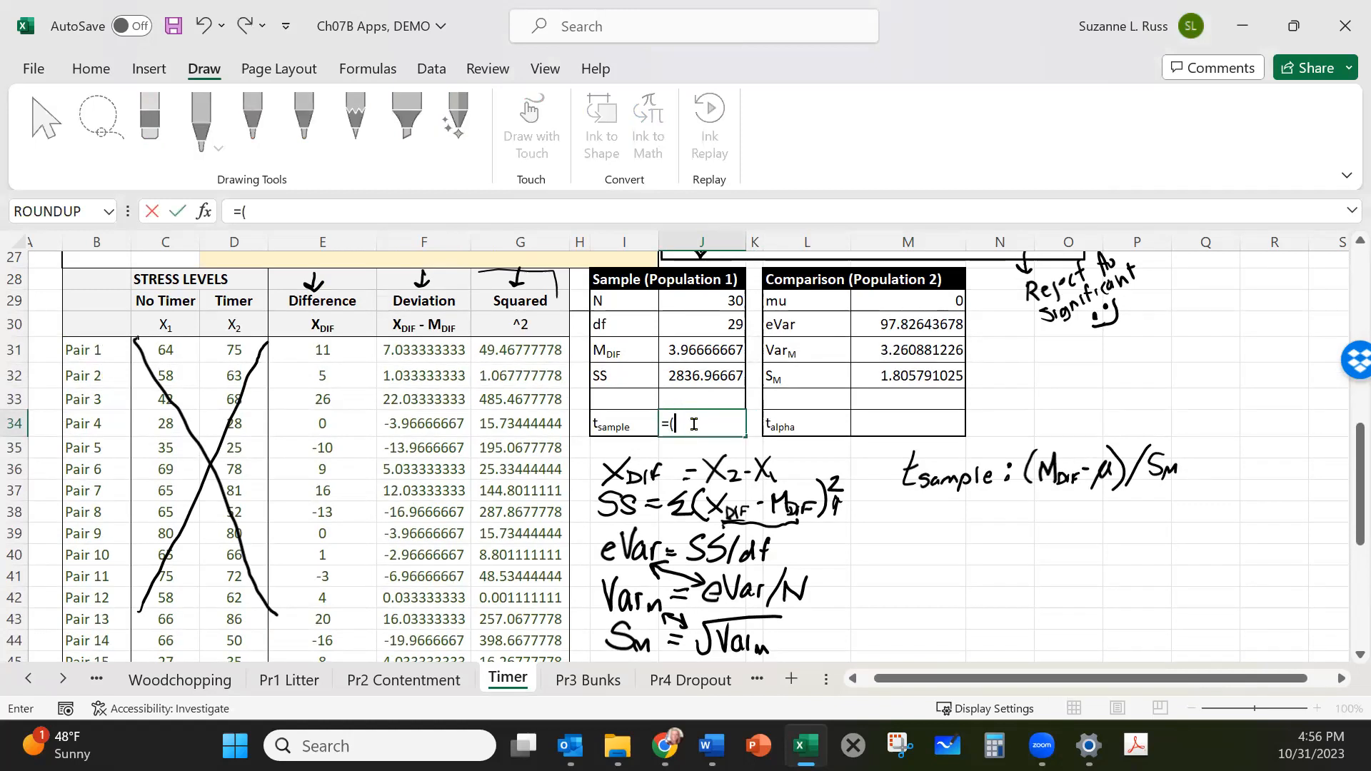
pyautogui.click(670, 350)
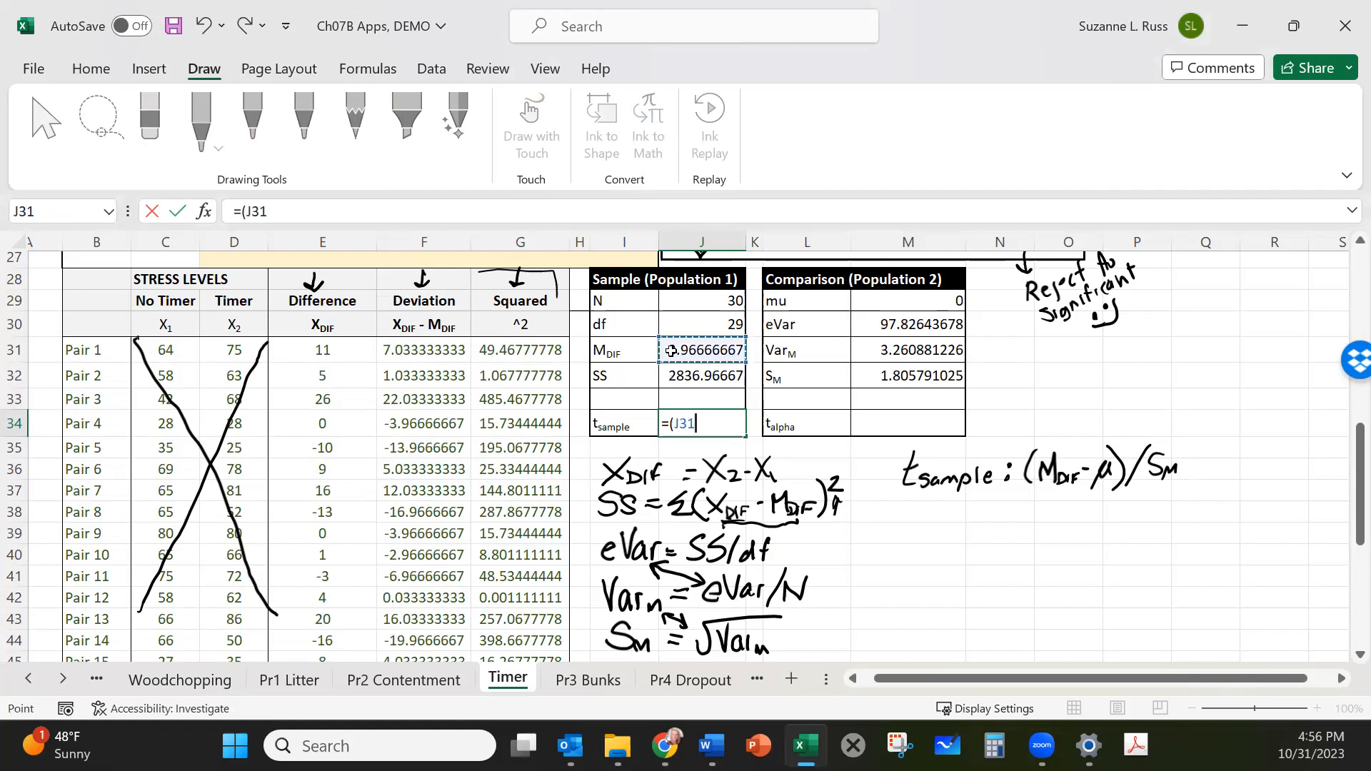
pyautogui.write('-')
pyautogui.click(864, 300)
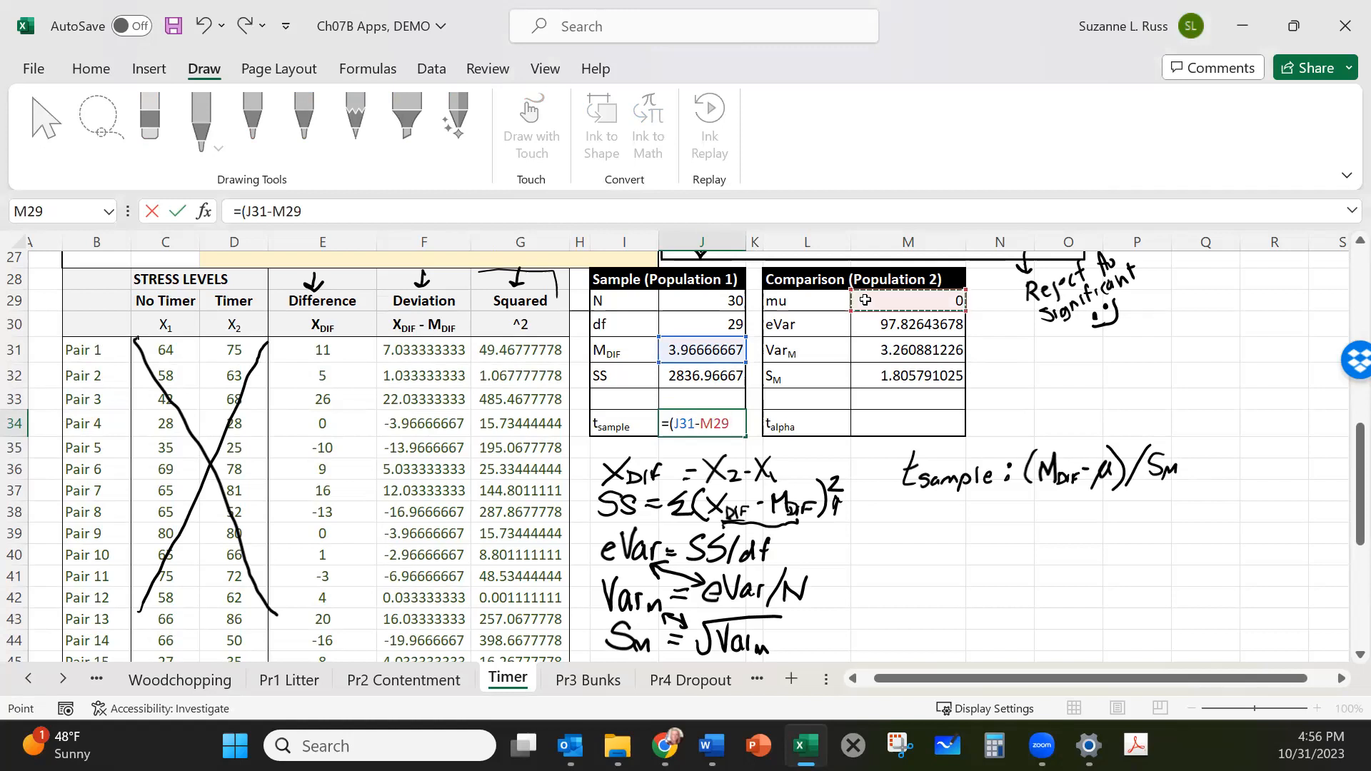
pyautogui.write(')/')
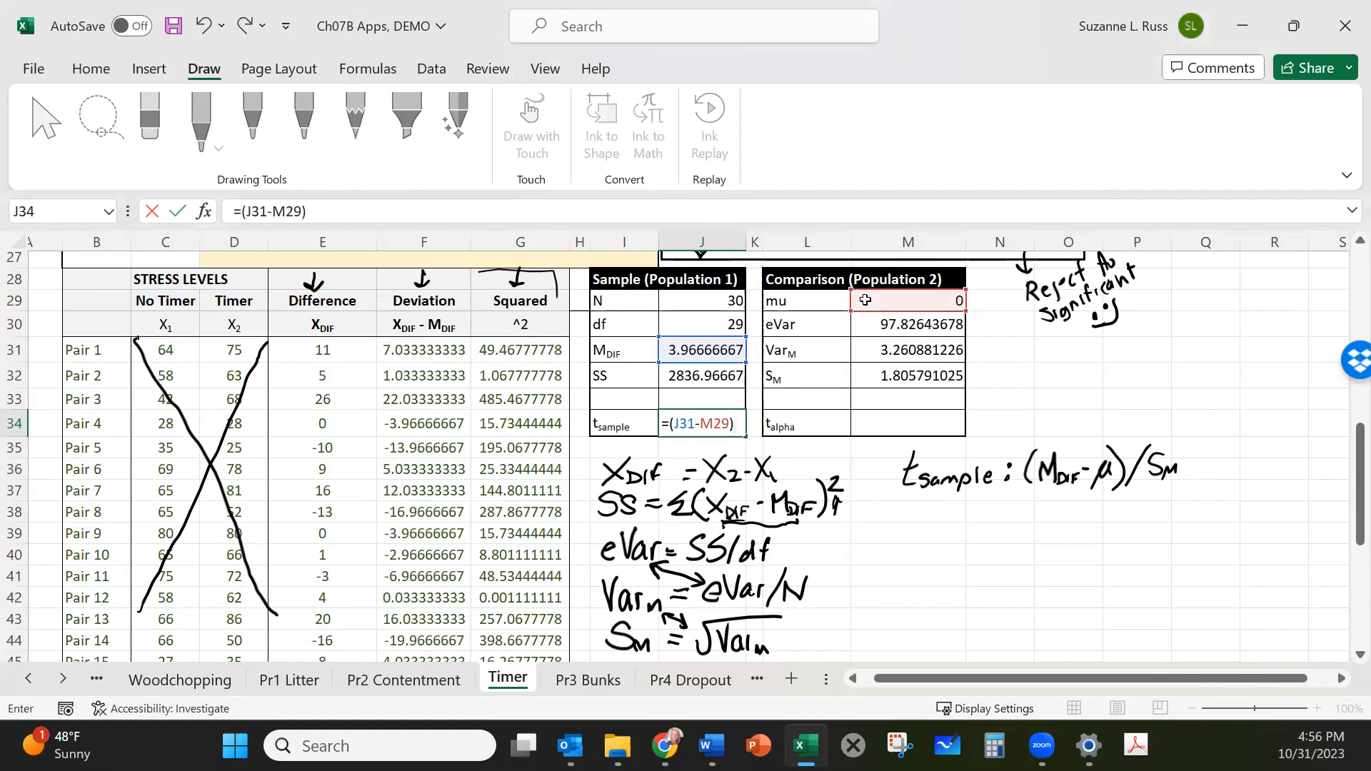
pyautogui.click(895, 376)
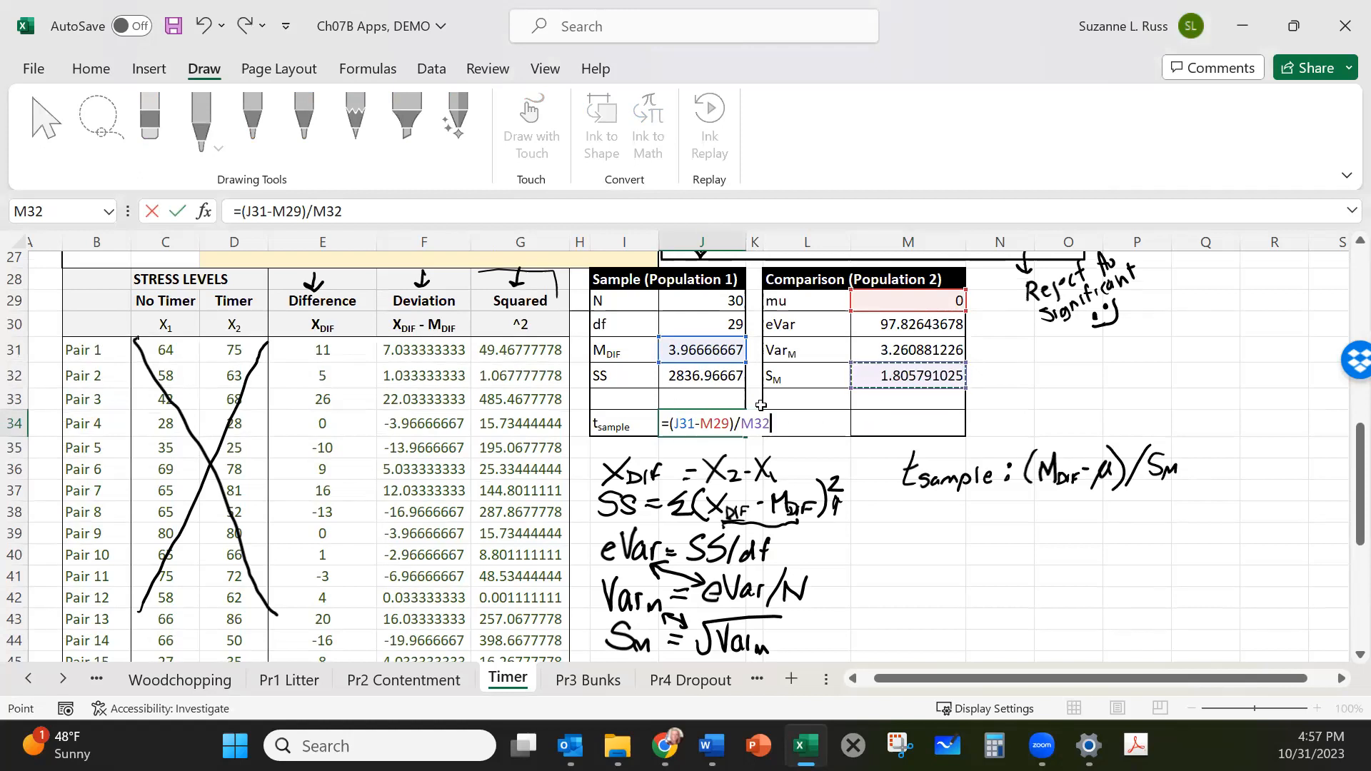
pyautogui.press('Return')
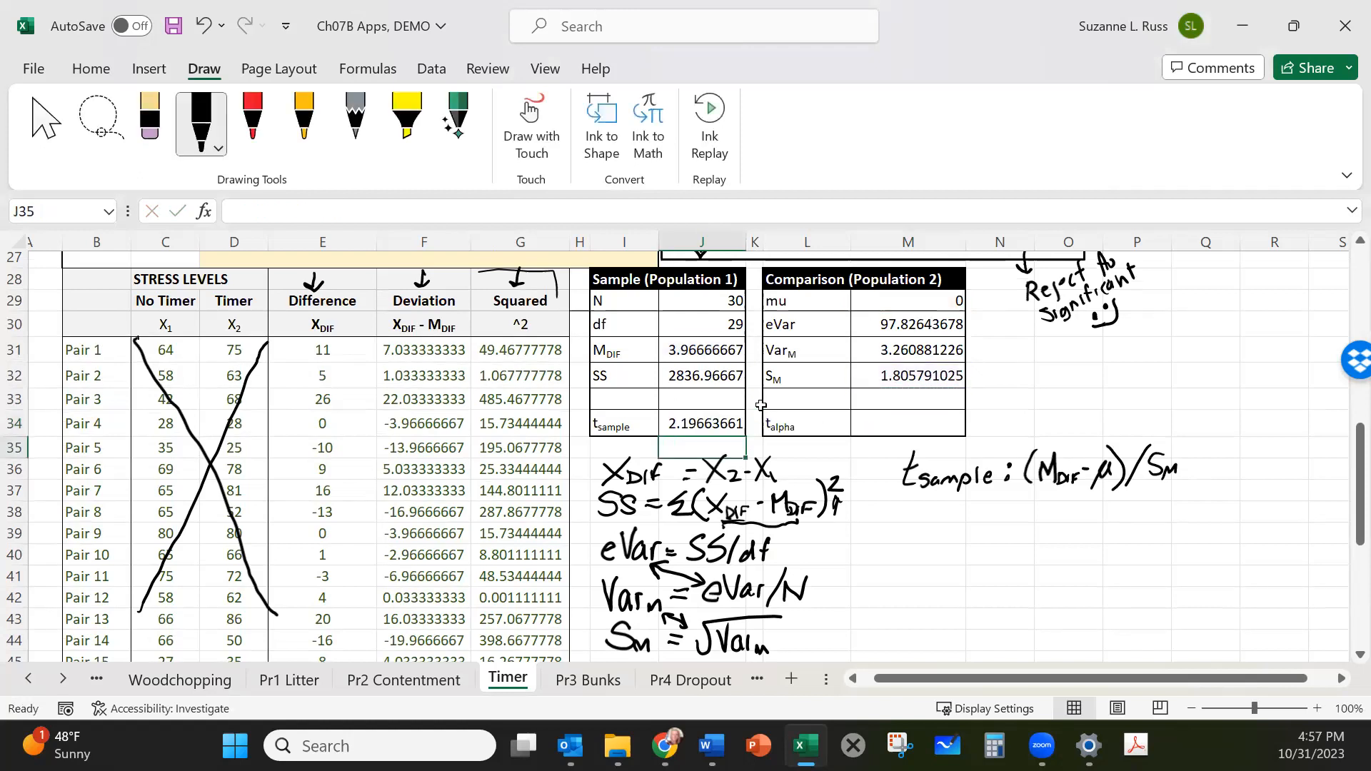
pyautogui.click(709, 425)
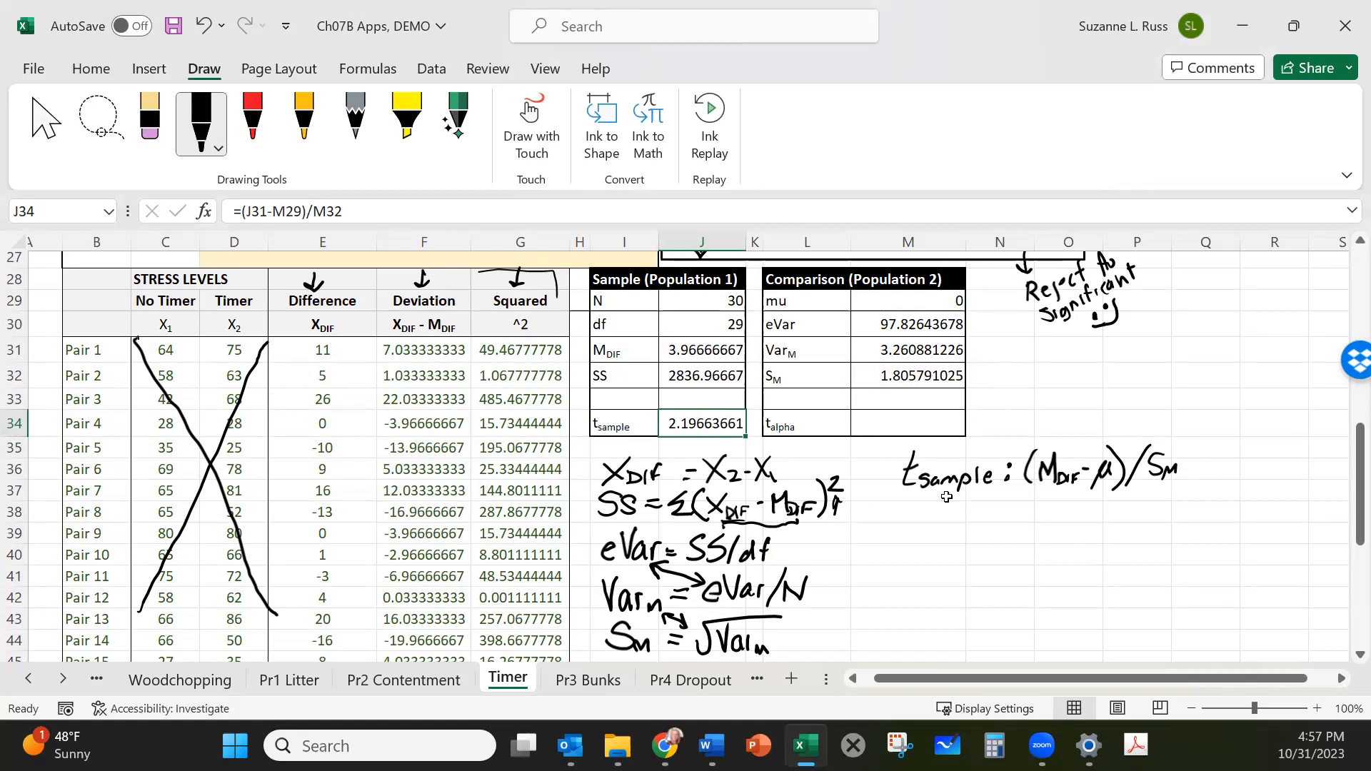
# Mark the sample t in the upper shaded tail with a red pen line and handwrite "t = 2.20" beside it.
pyautogui.scroll(4, 947, 496)
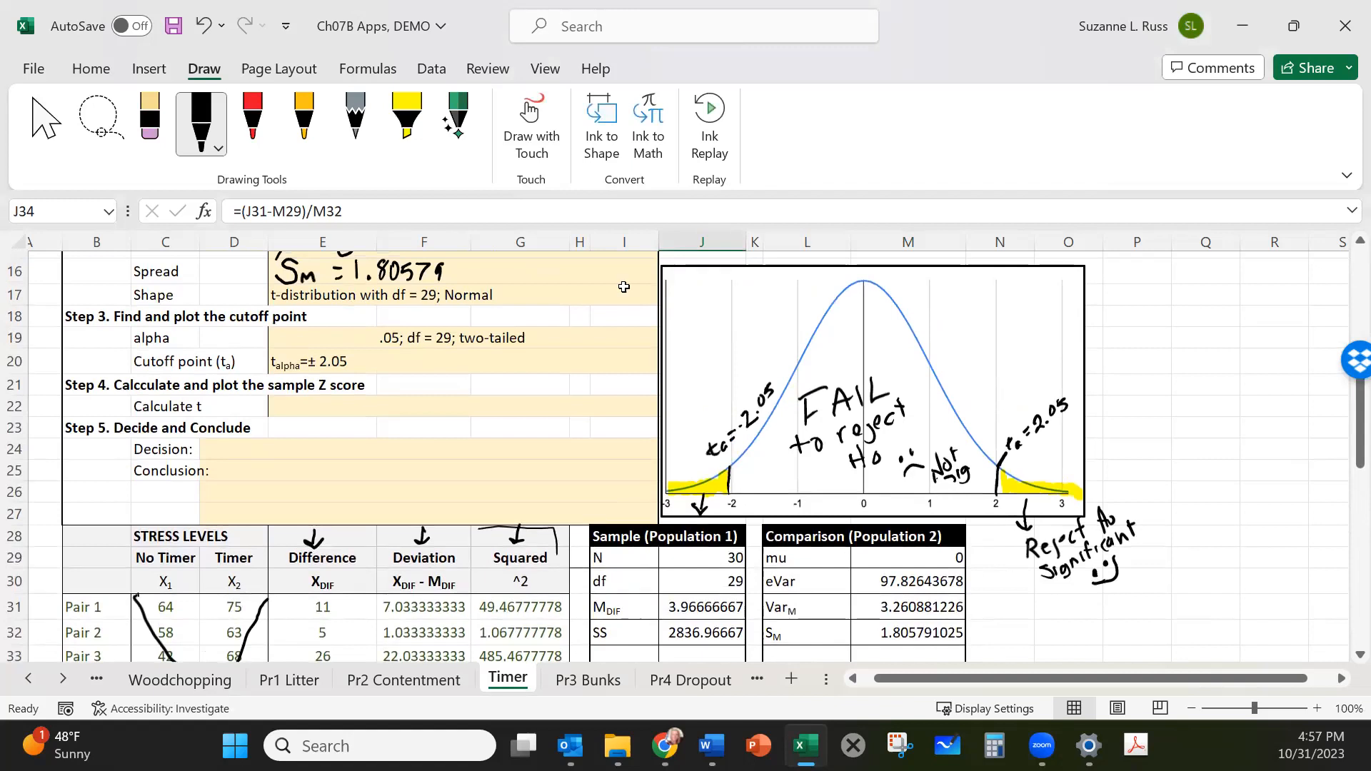
pyautogui.click(252, 118)
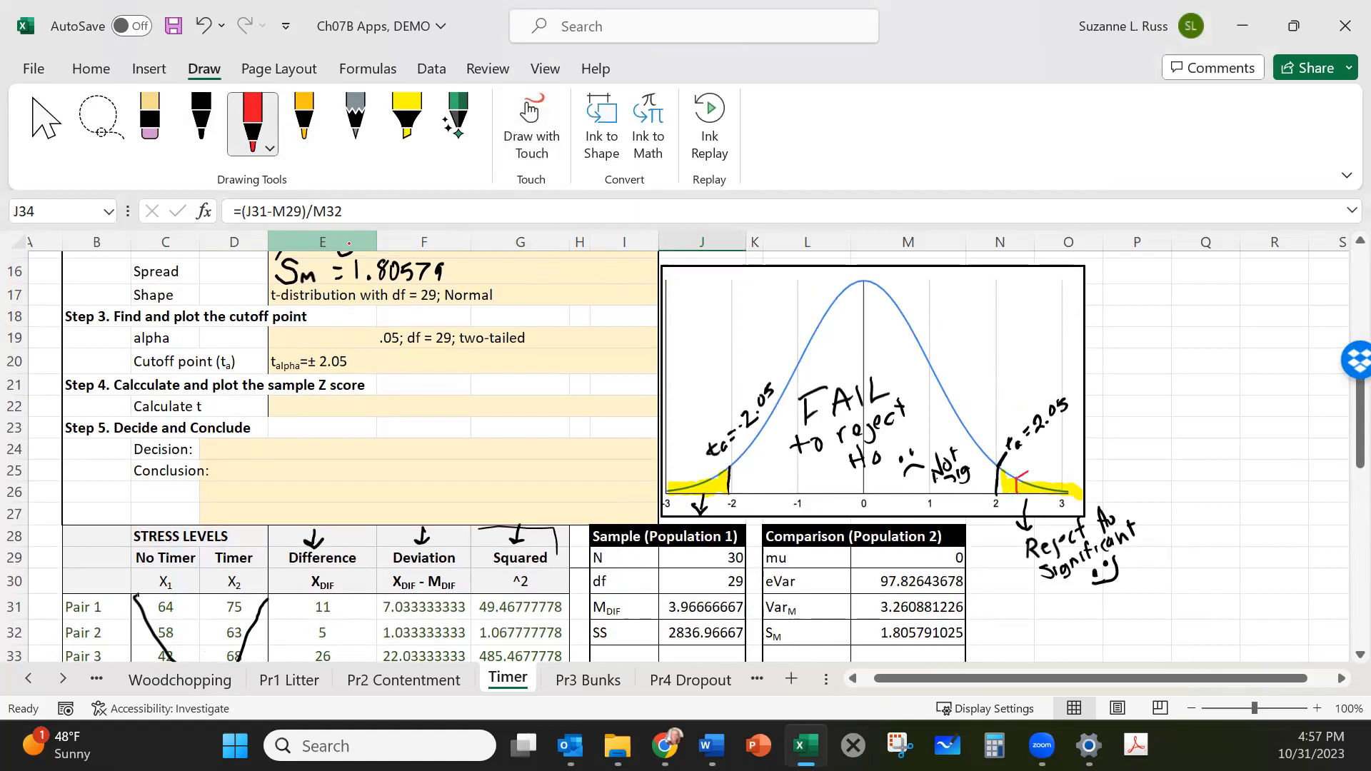
pyautogui.moveTo(1035, 460); pyautogui.dragTo(1047, 469)
pyautogui.moveTo(1050, 461); pyautogui.dragTo(1057, 457)
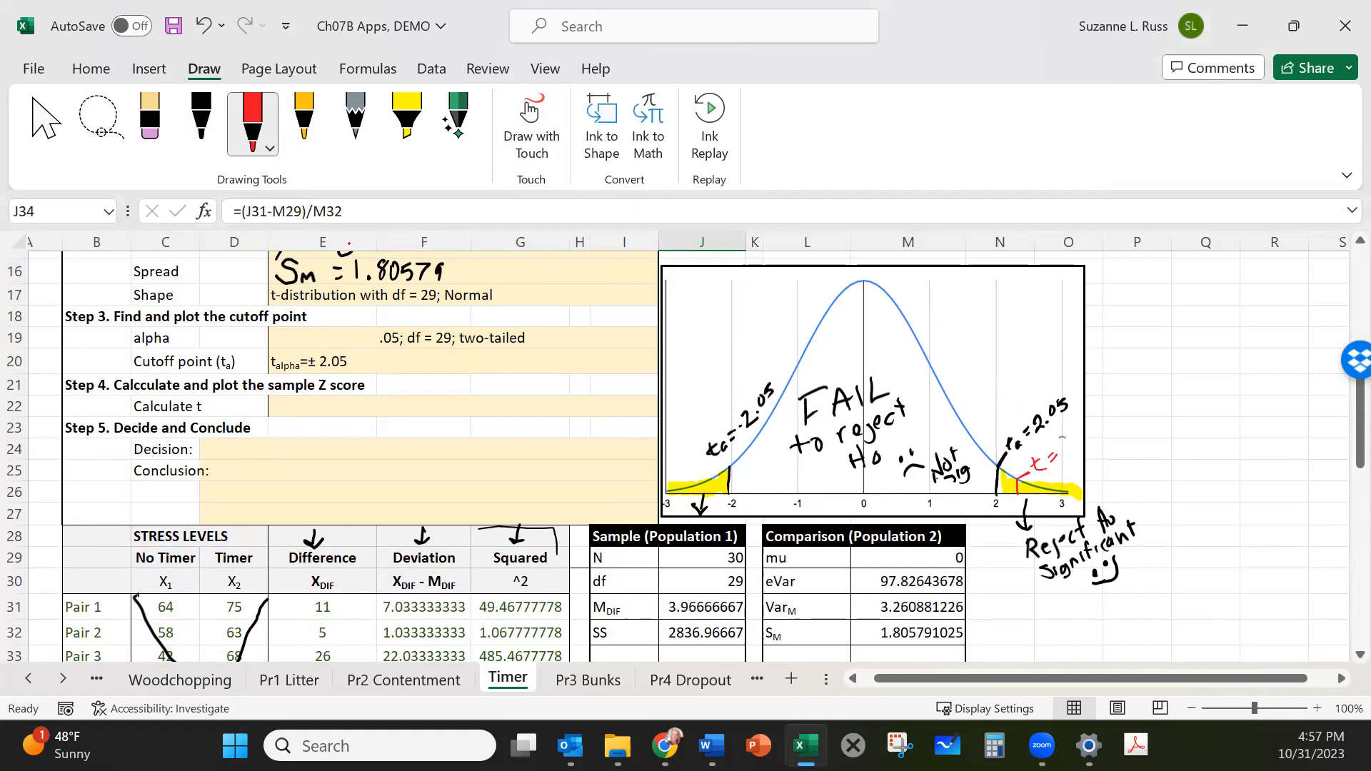
pyautogui.click(1074, 446)
pyautogui.moveTo(1061, 458); pyautogui.dragTo(1094, 426)
# Enter "tsample = 2.20" in E22 with "sample" as subscript, and "t = 2.20" in F22.
pyautogui.click(295, 401)
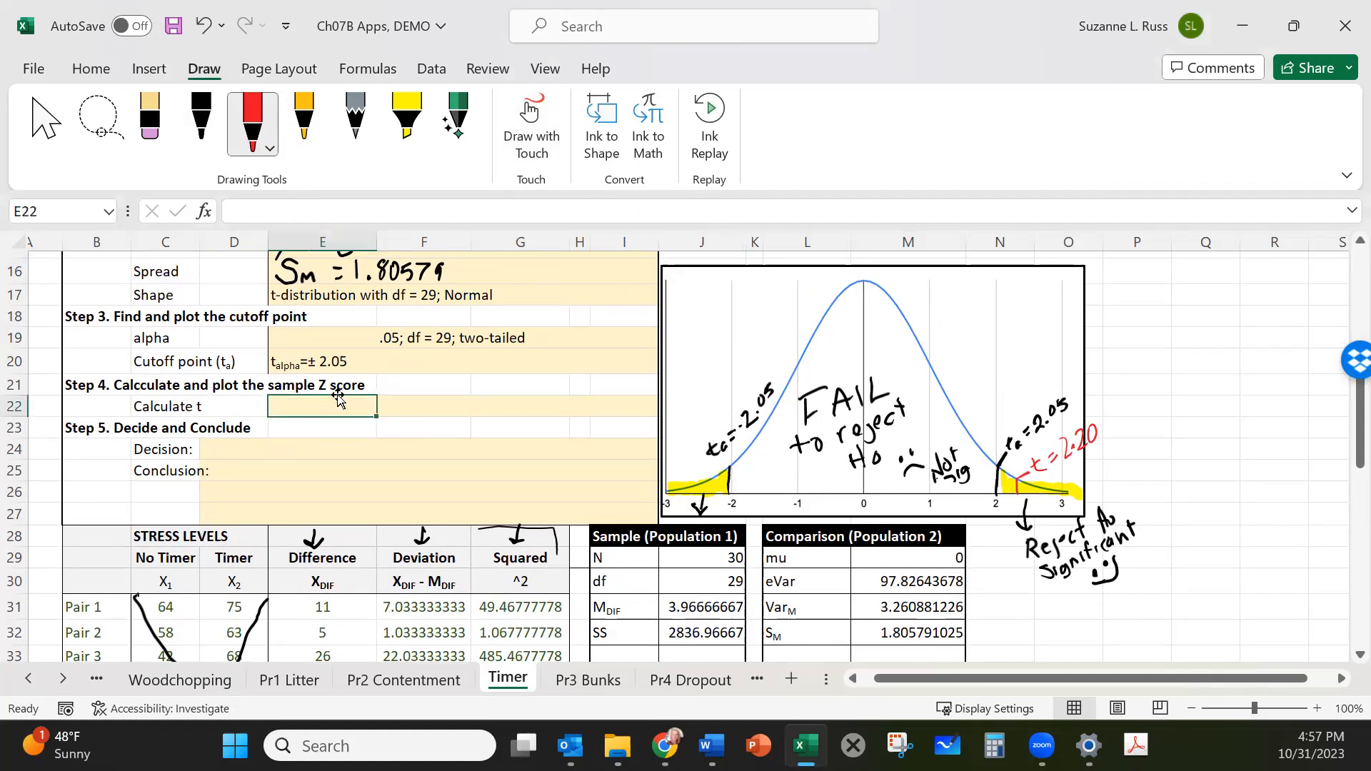
pyautogui.write('t')
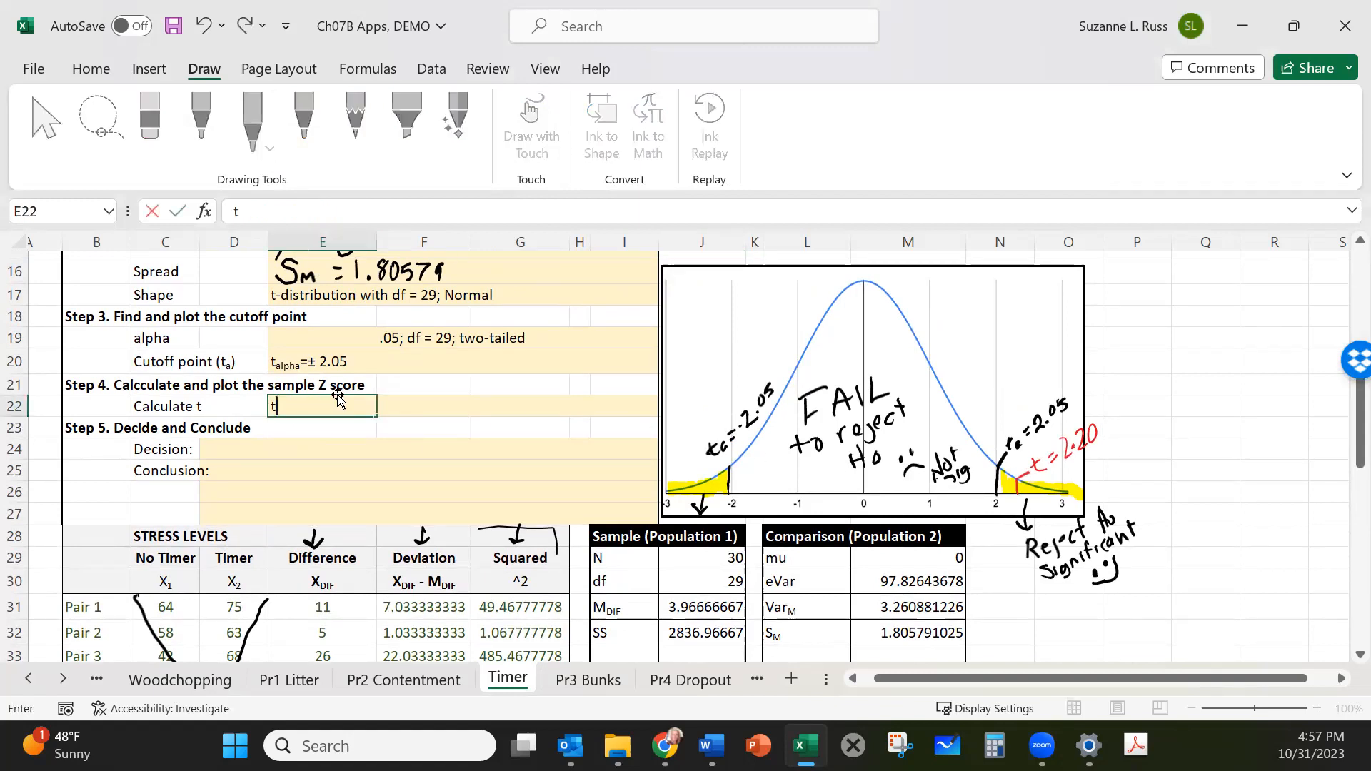
pyautogui.write('sample = 2')
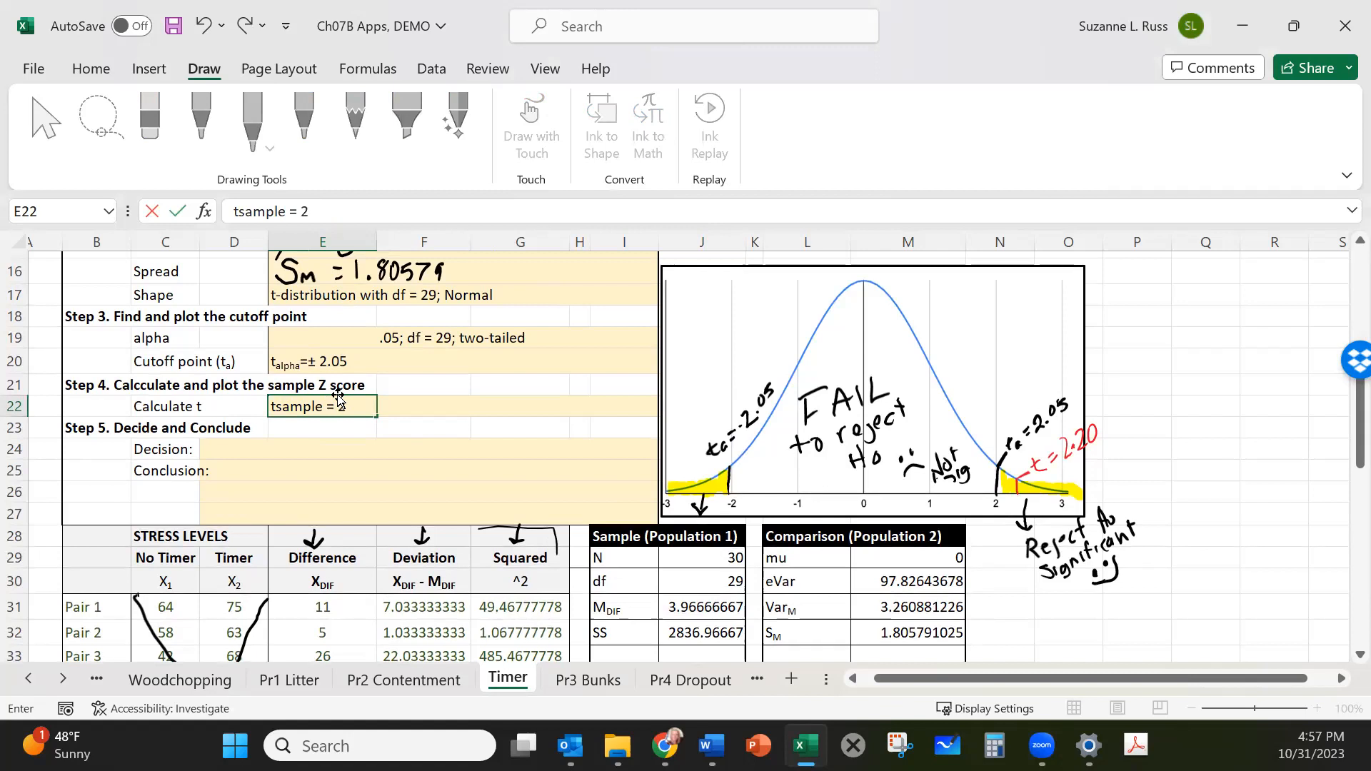
pyautogui.write('.20')
pyautogui.moveTo(273, 406); pyautogui.dragTo(314, 404)
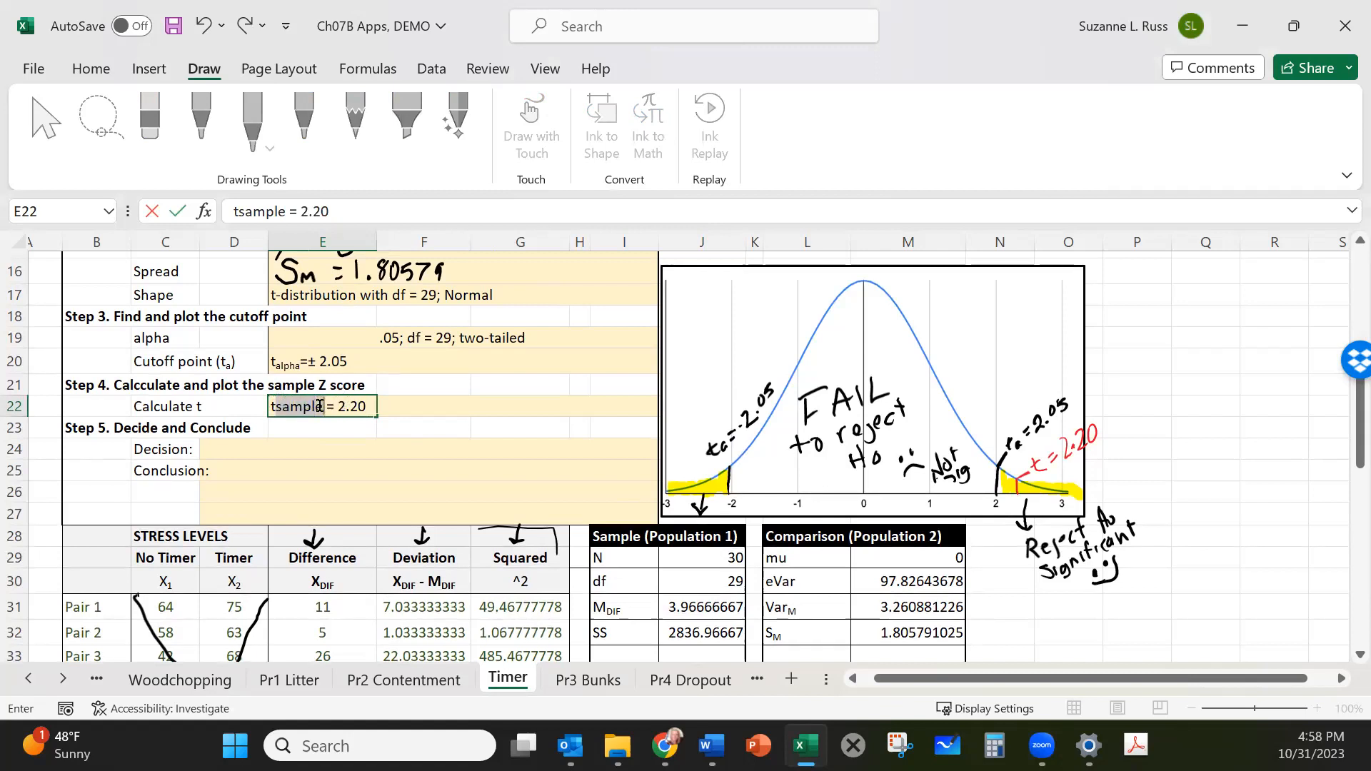
pyautogui.click(79, 67)
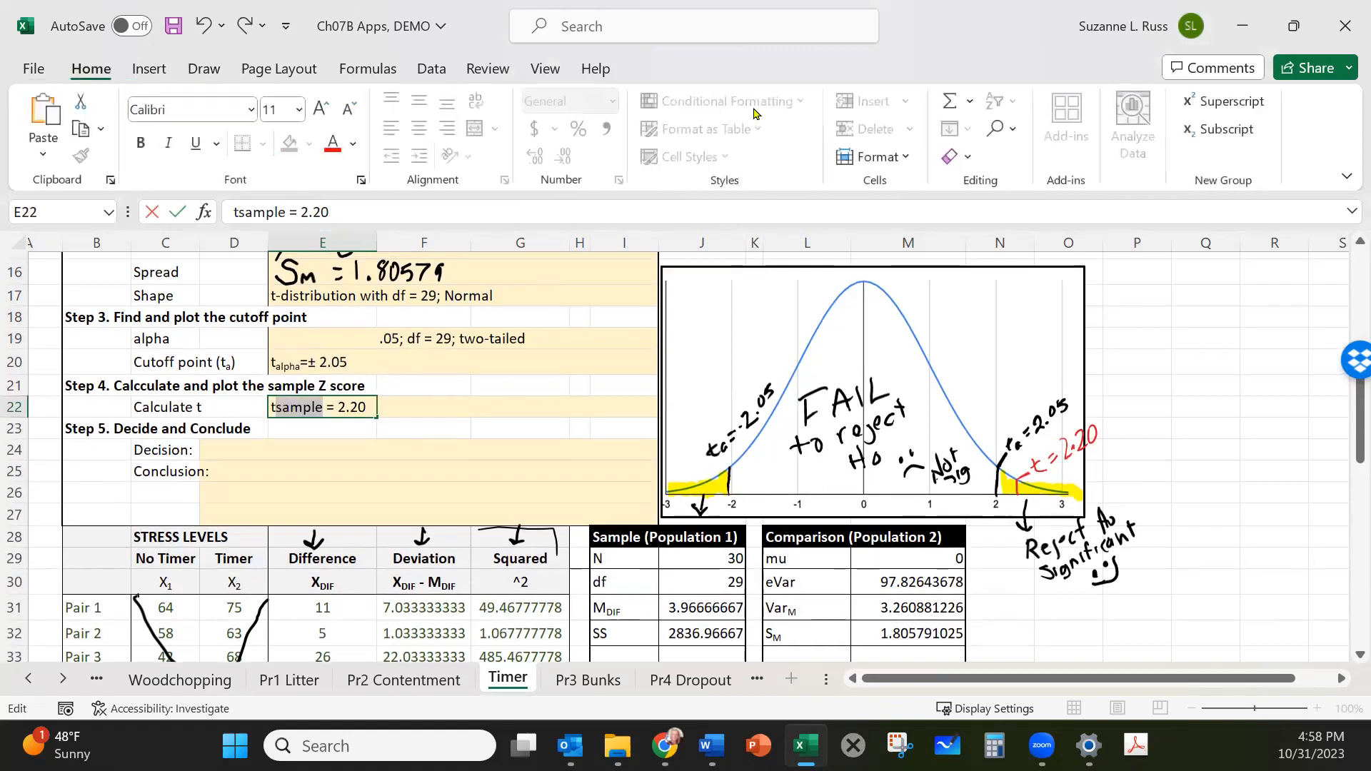
pyautogui.click(1192, 130)
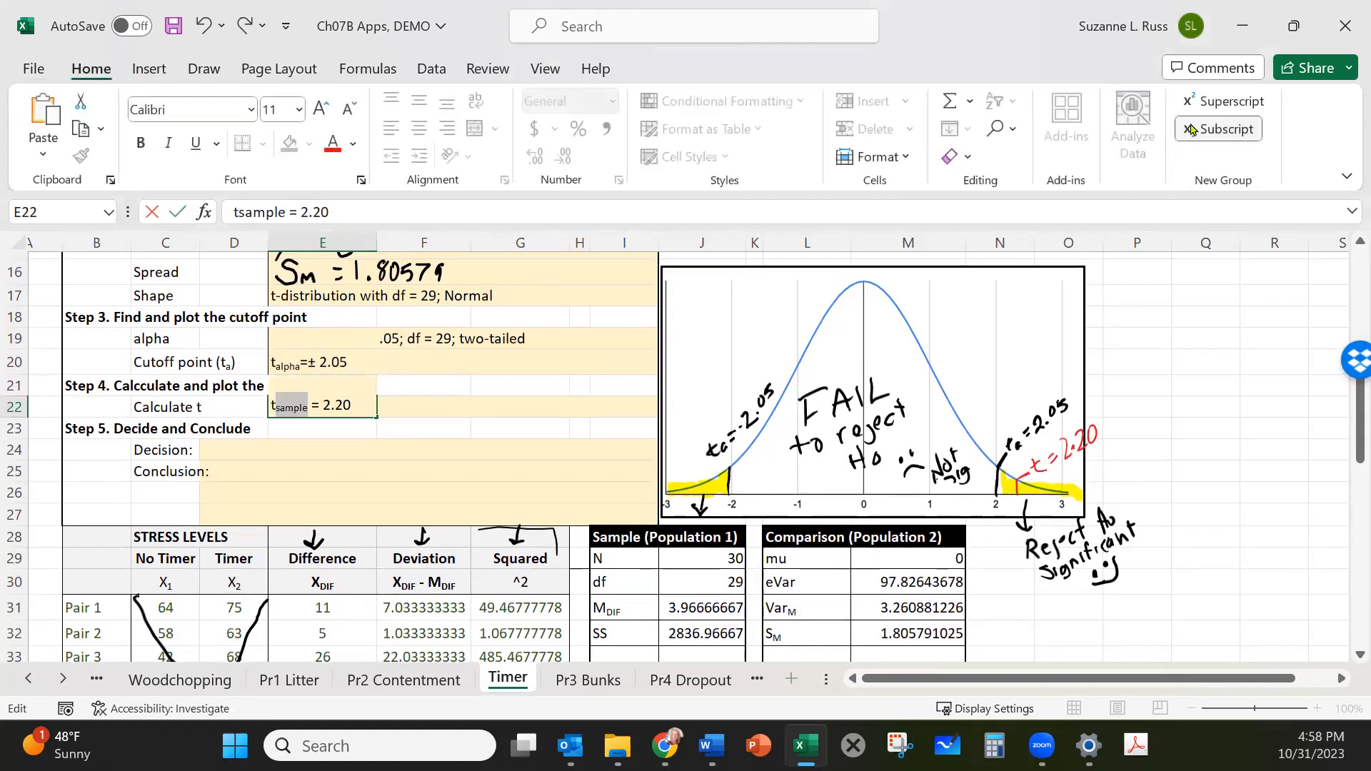
pyautogui.click(398, 408)
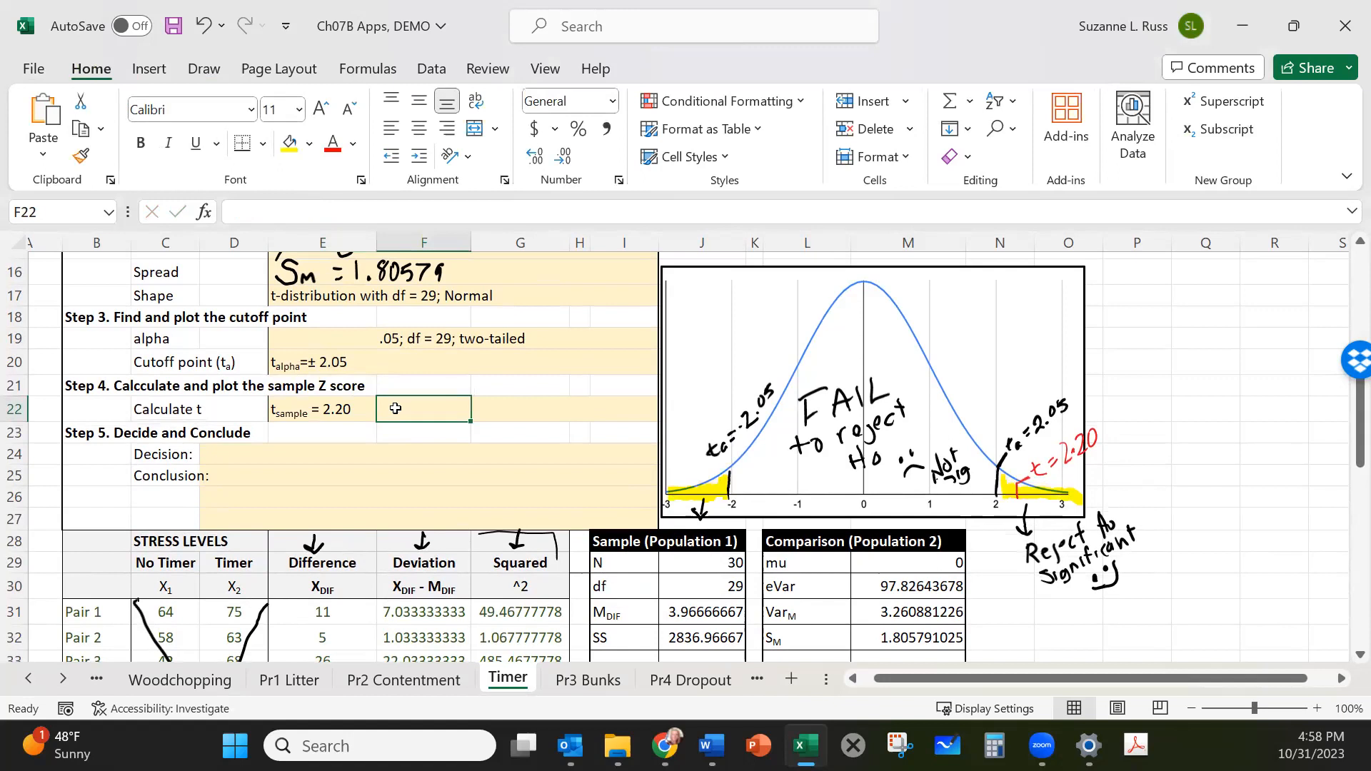
pyautogui.write('t = 2.20')
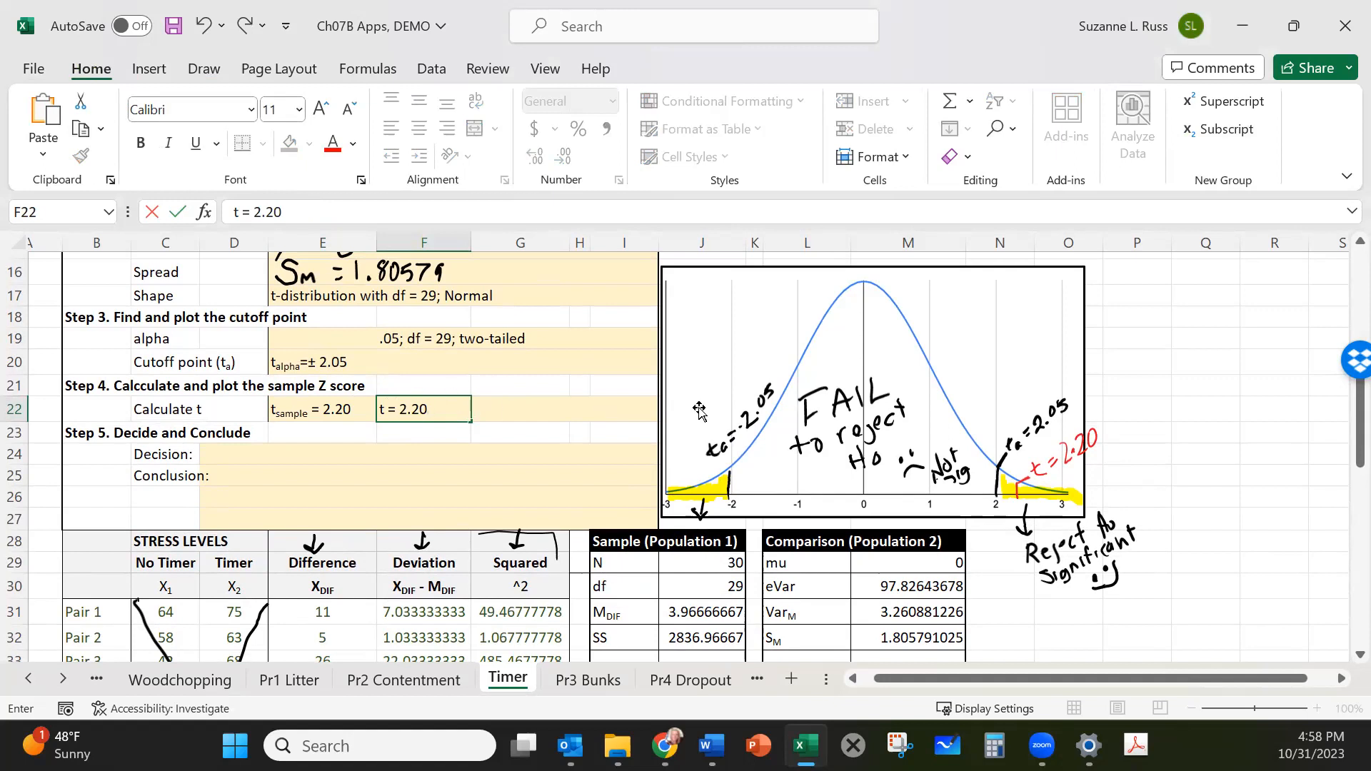
# Enter "Reject Ho" as the decision in E24 and strike out the null hypothesis text with a red ink line.
pyautogui.click(254, 455)
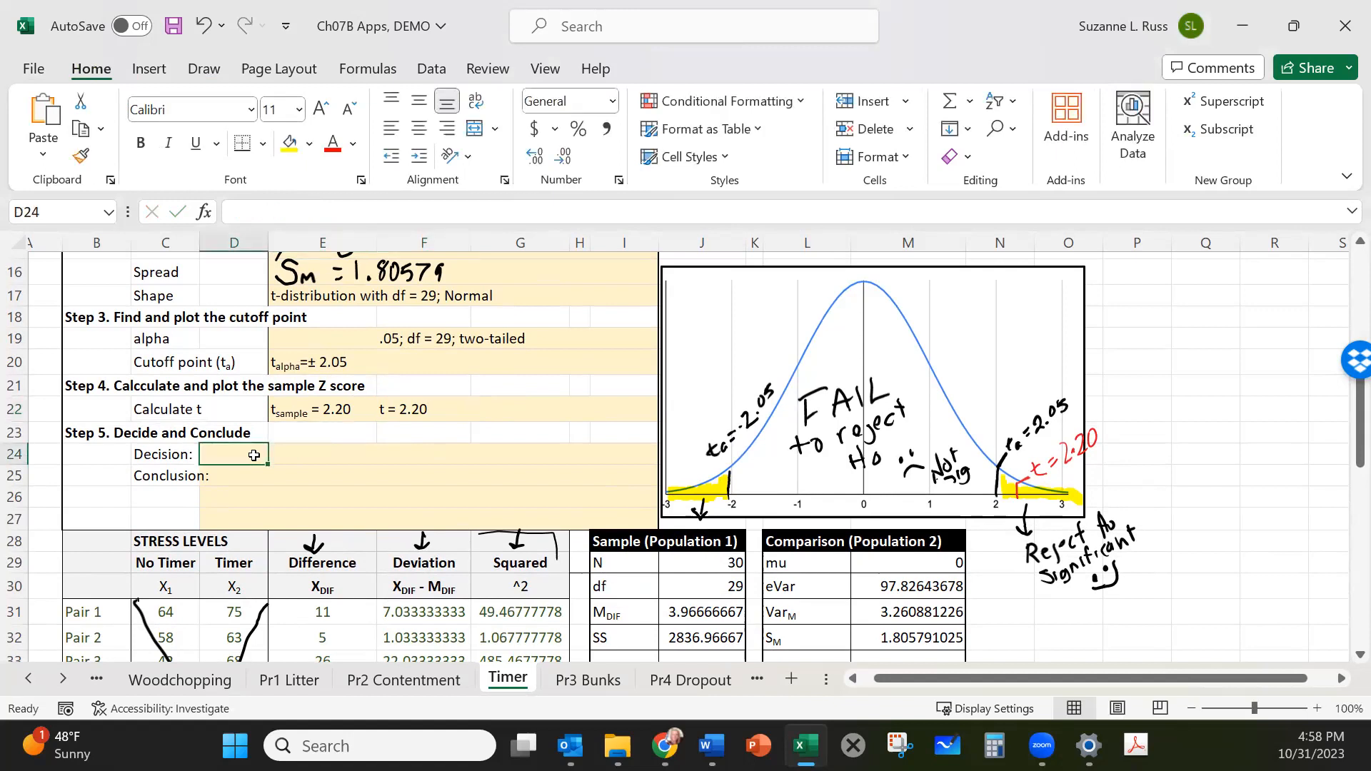
pyautogui.click(294, 450)
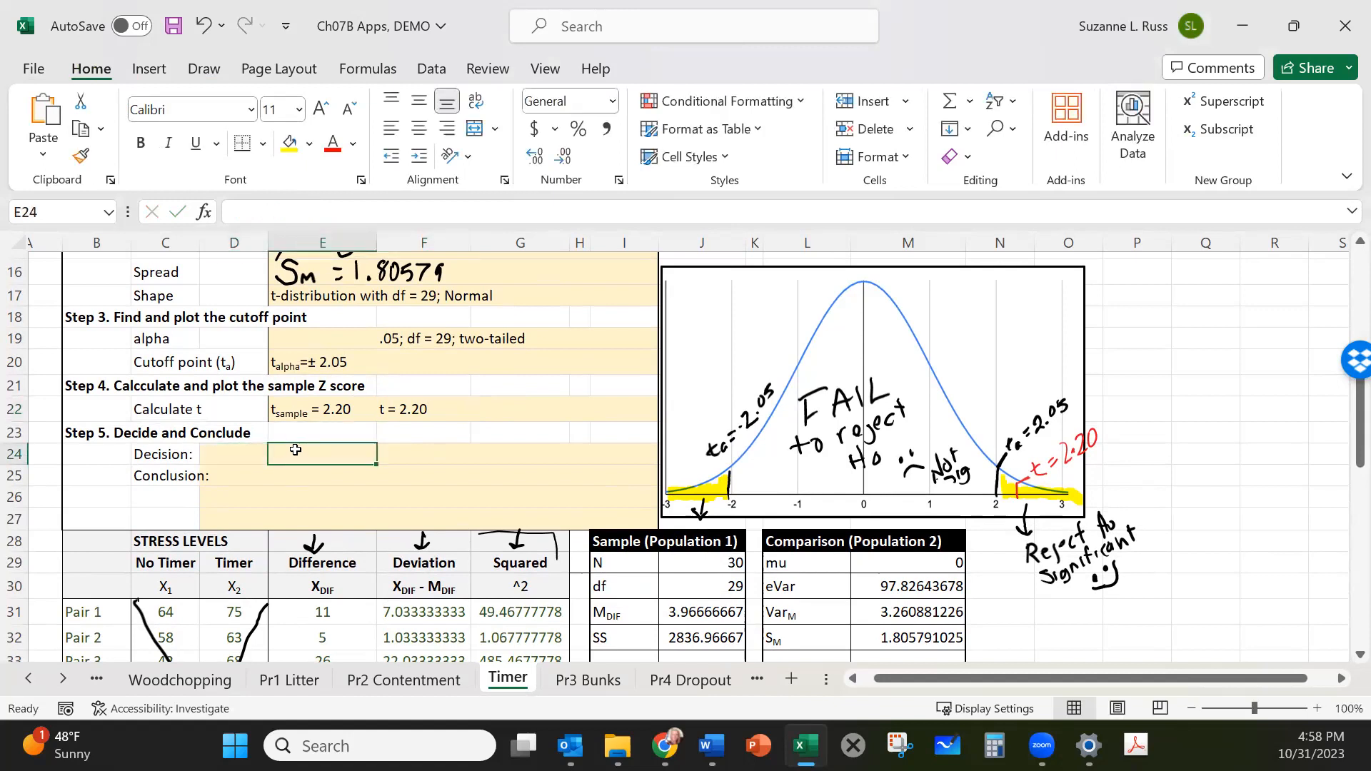
pyautogui.write('Reject Ho')
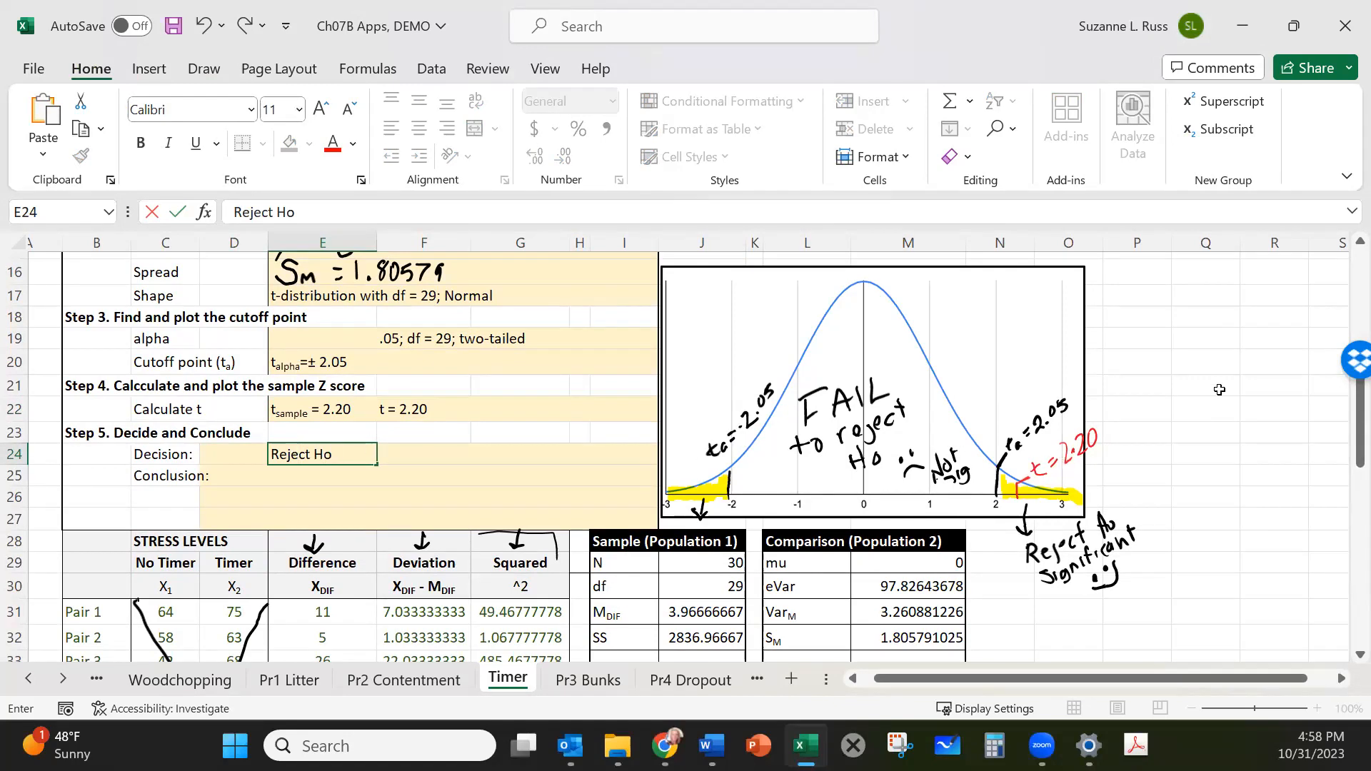
pyautogui.scroll(2, 1220, 390)
pyautogui.scroll(1, 1220, 390)
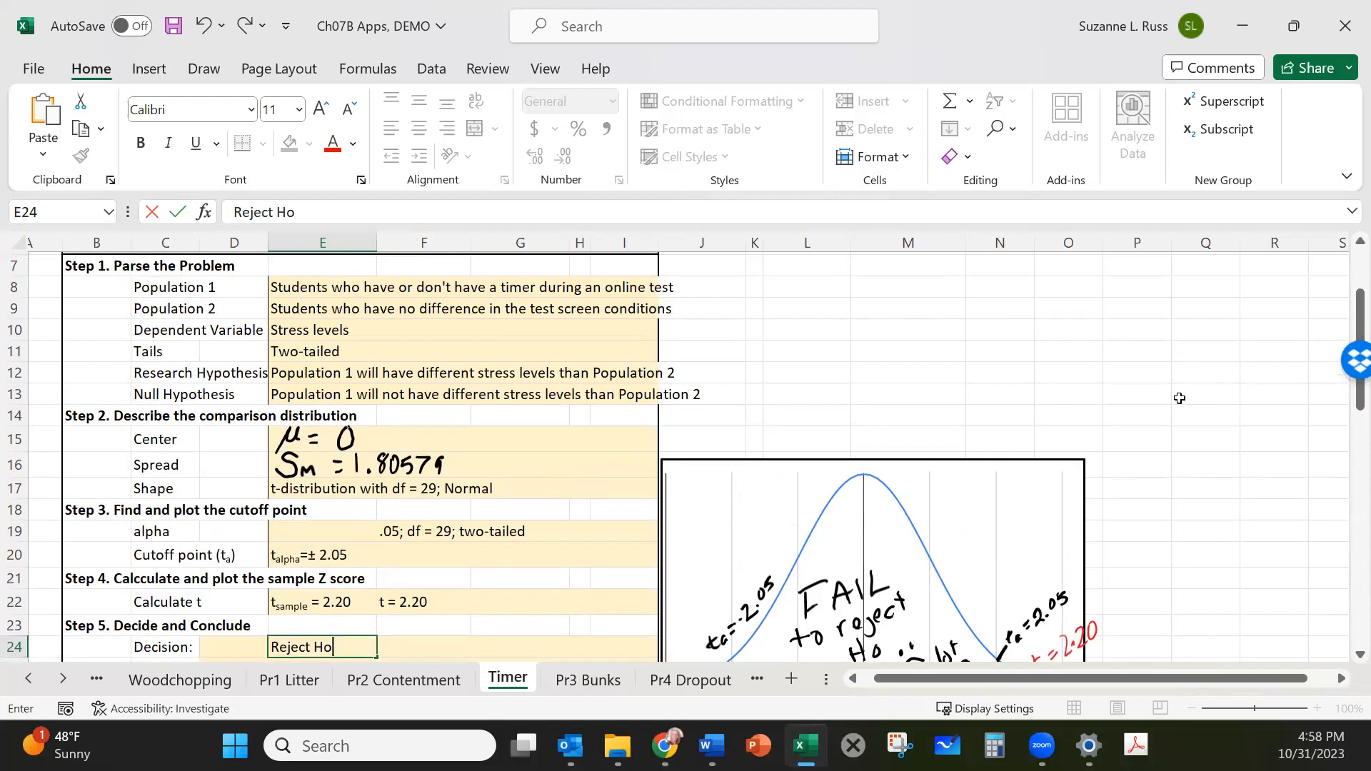
pyautogui.moveTo(291, 396); pyautogui.dragTo(696, 394)
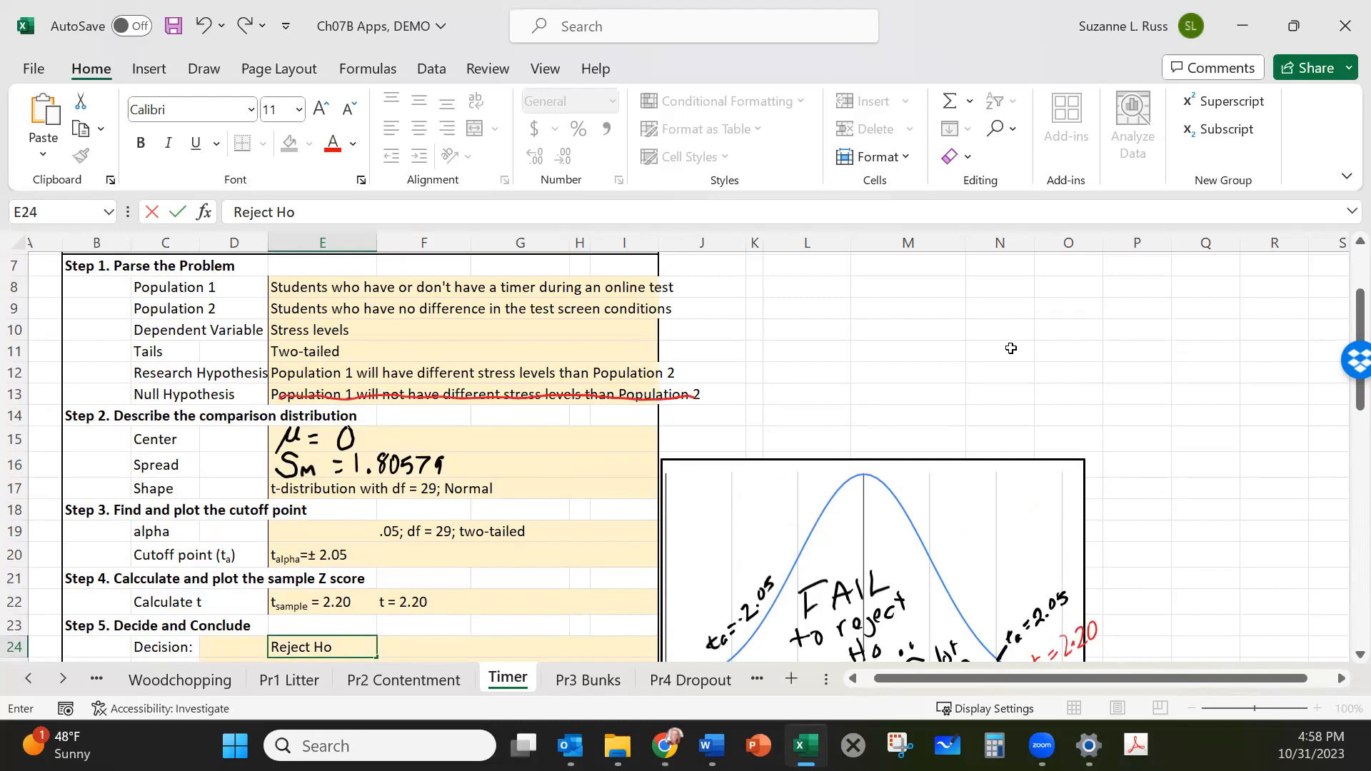
pyautogui.scroll(-3, 1028, 350)
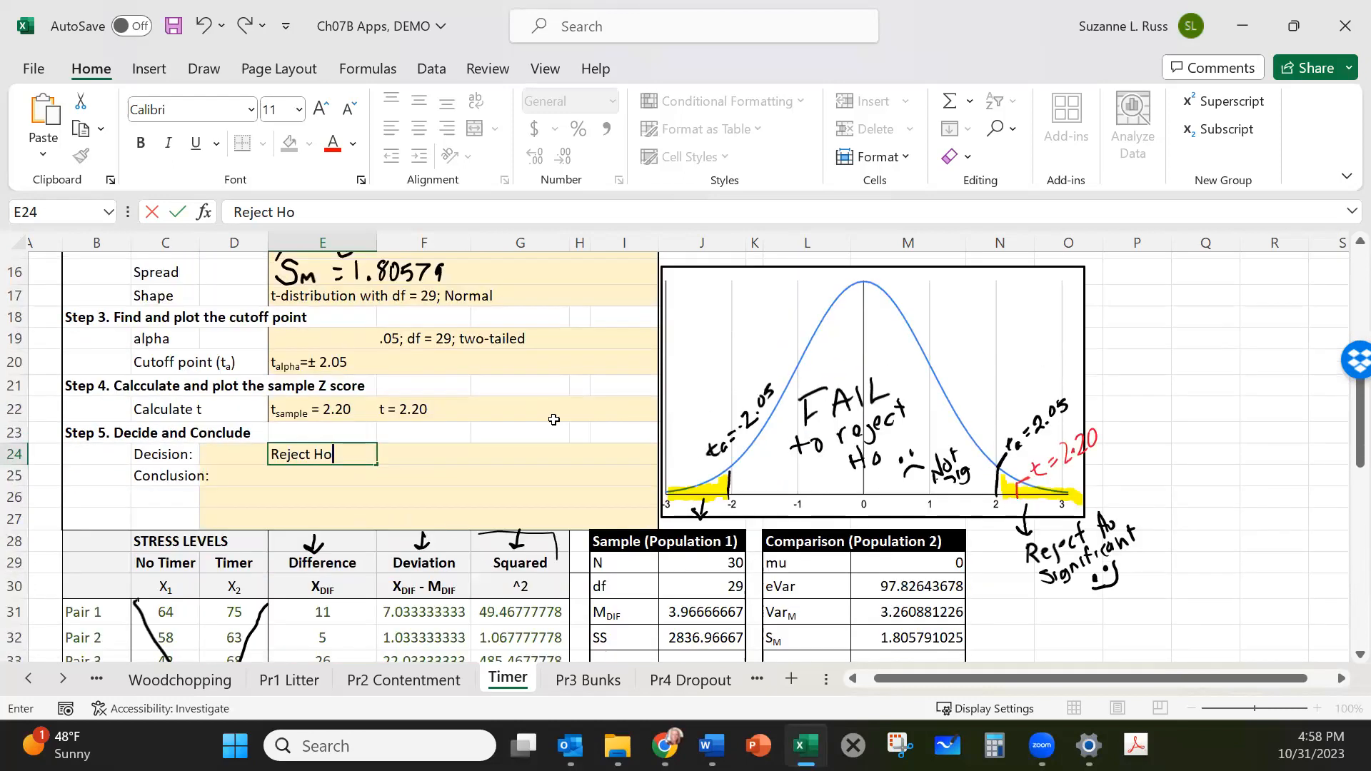
# Write "Students who take an online test with a big timer on the screen" as the conclusion's first line in E25.
pyautogui.click(318, 476)
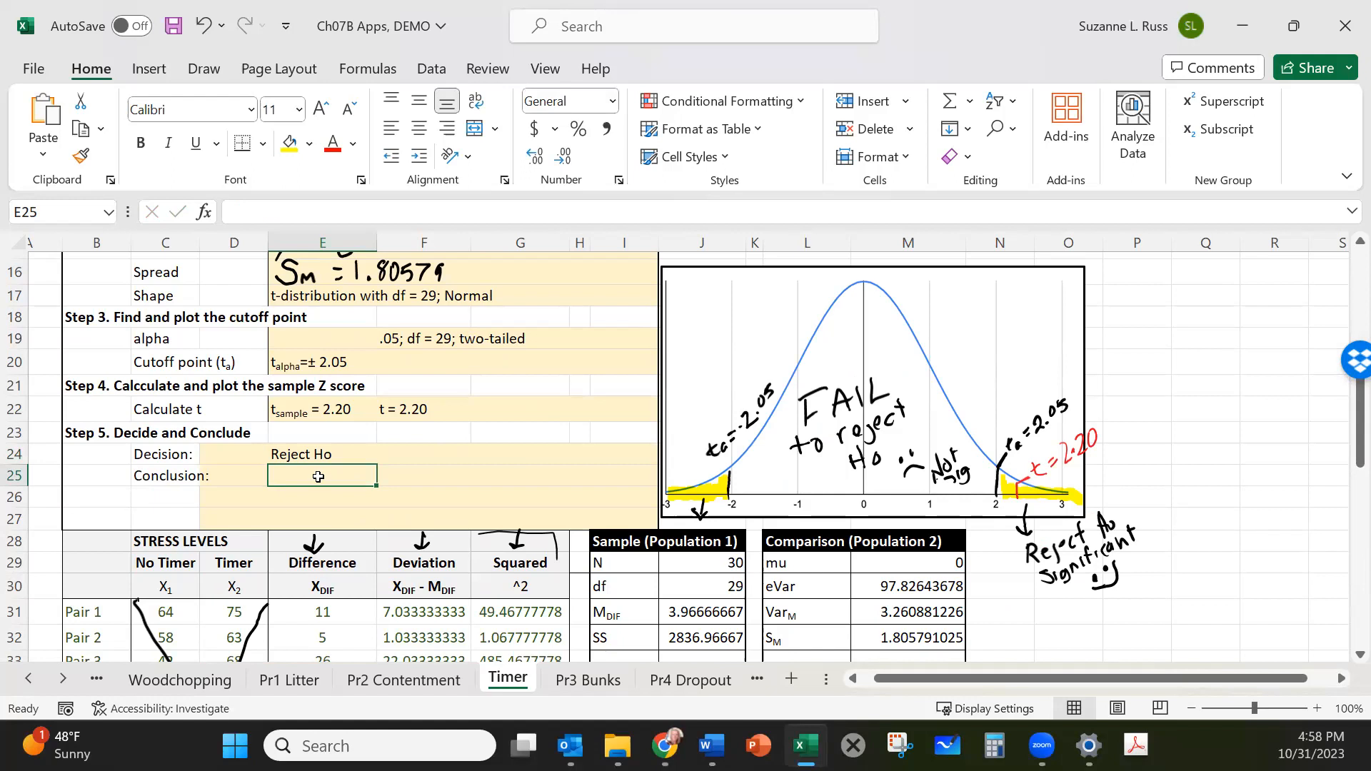
pyautogui.write('Students who take a test with a big timer on the screen')
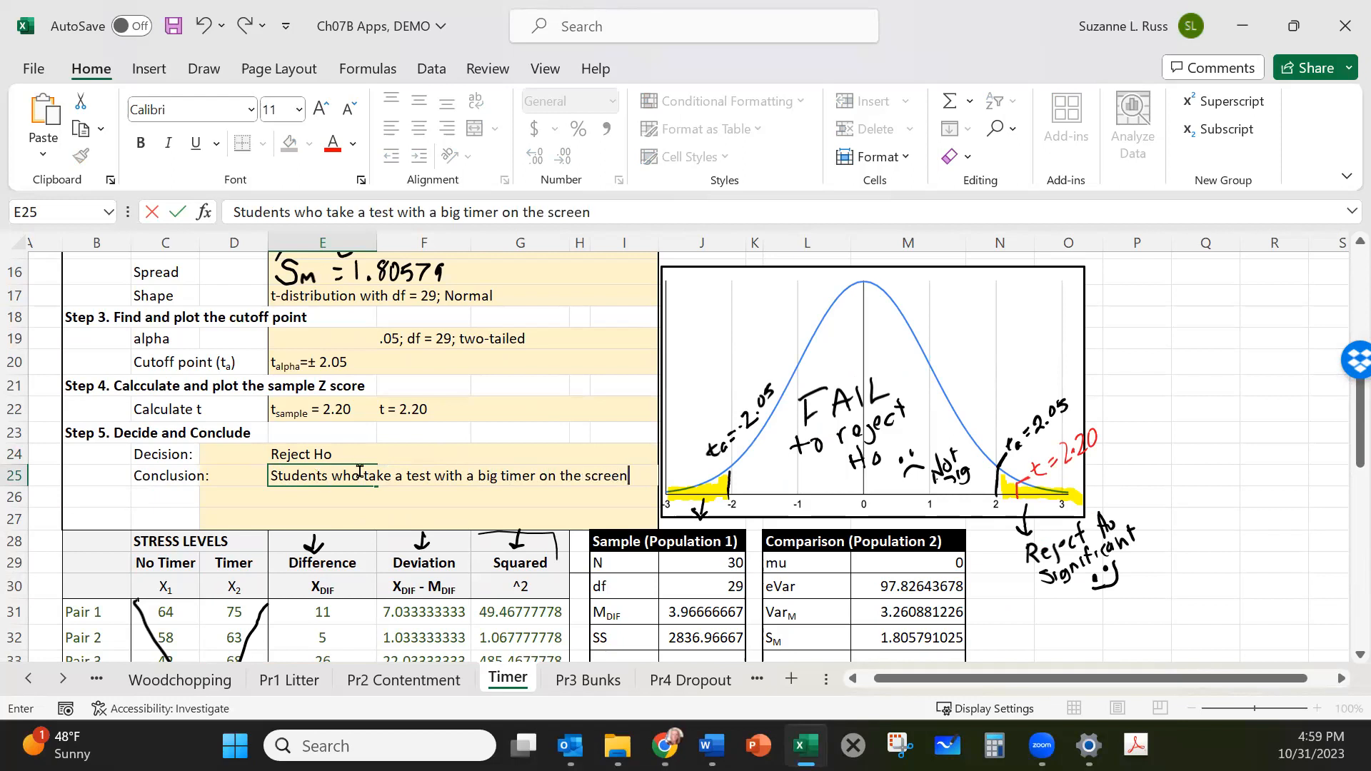
pyautogui.click(397, 473)
pyautogui.write('n ')
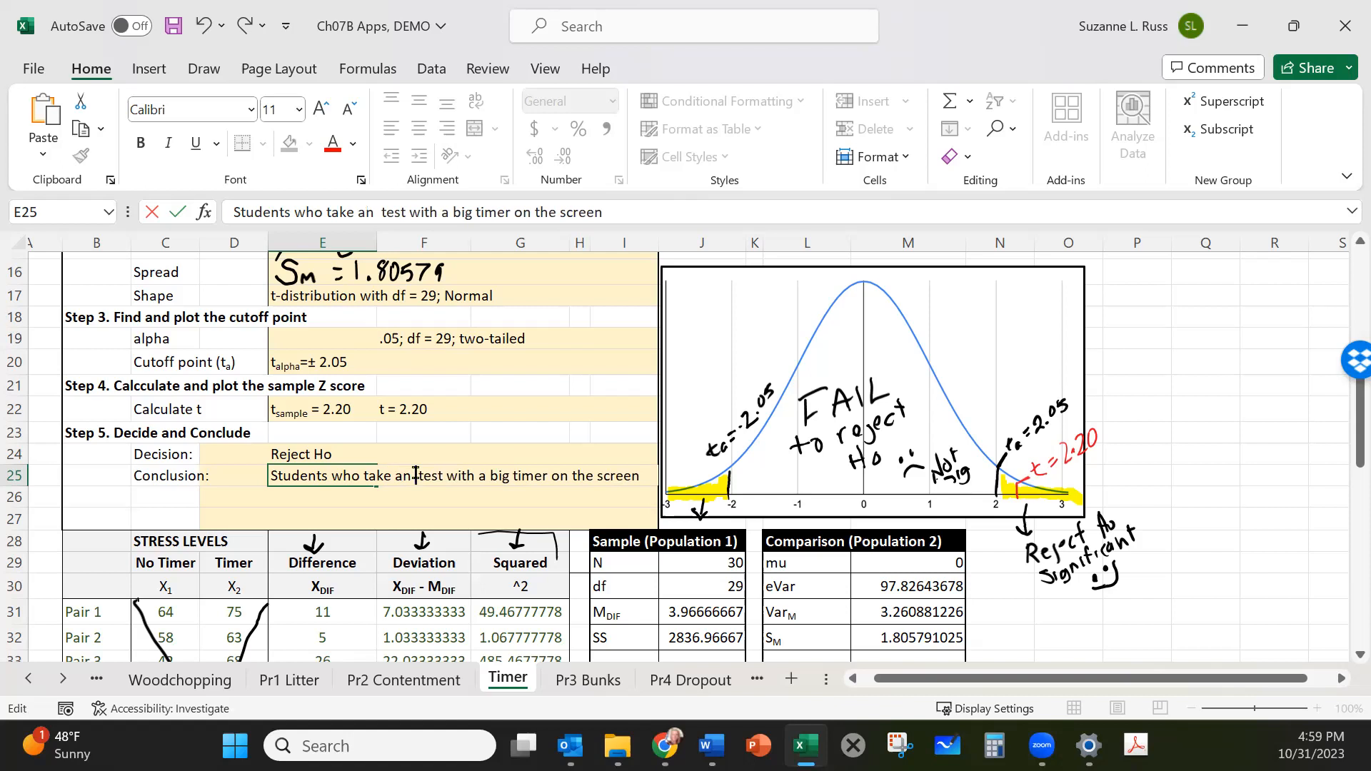
pyautogui.write('onlin')
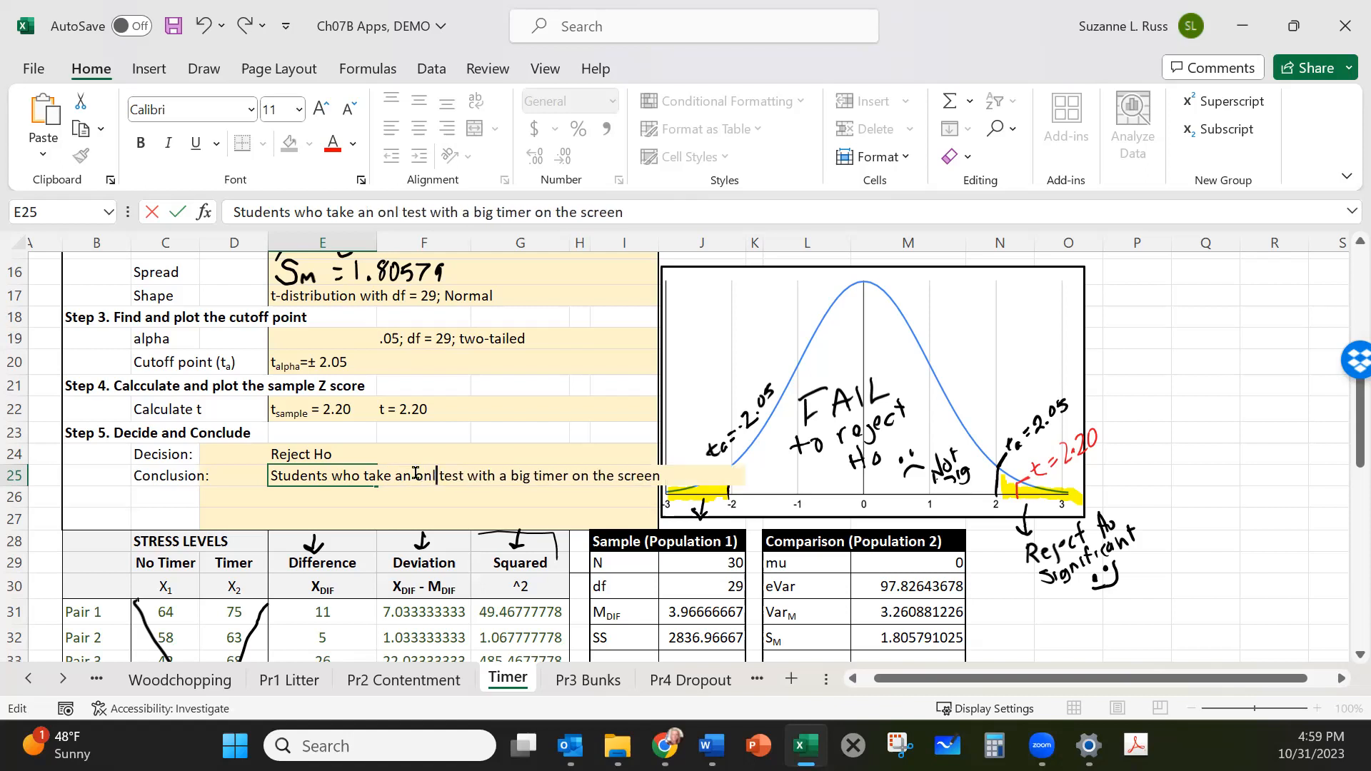
pyautogui.write('e')
# Write "have significantly different stress levels than they experience" as the conclusion's second line in E26.
pyautogui.click(293, 493)
pyautogui.write('hav')
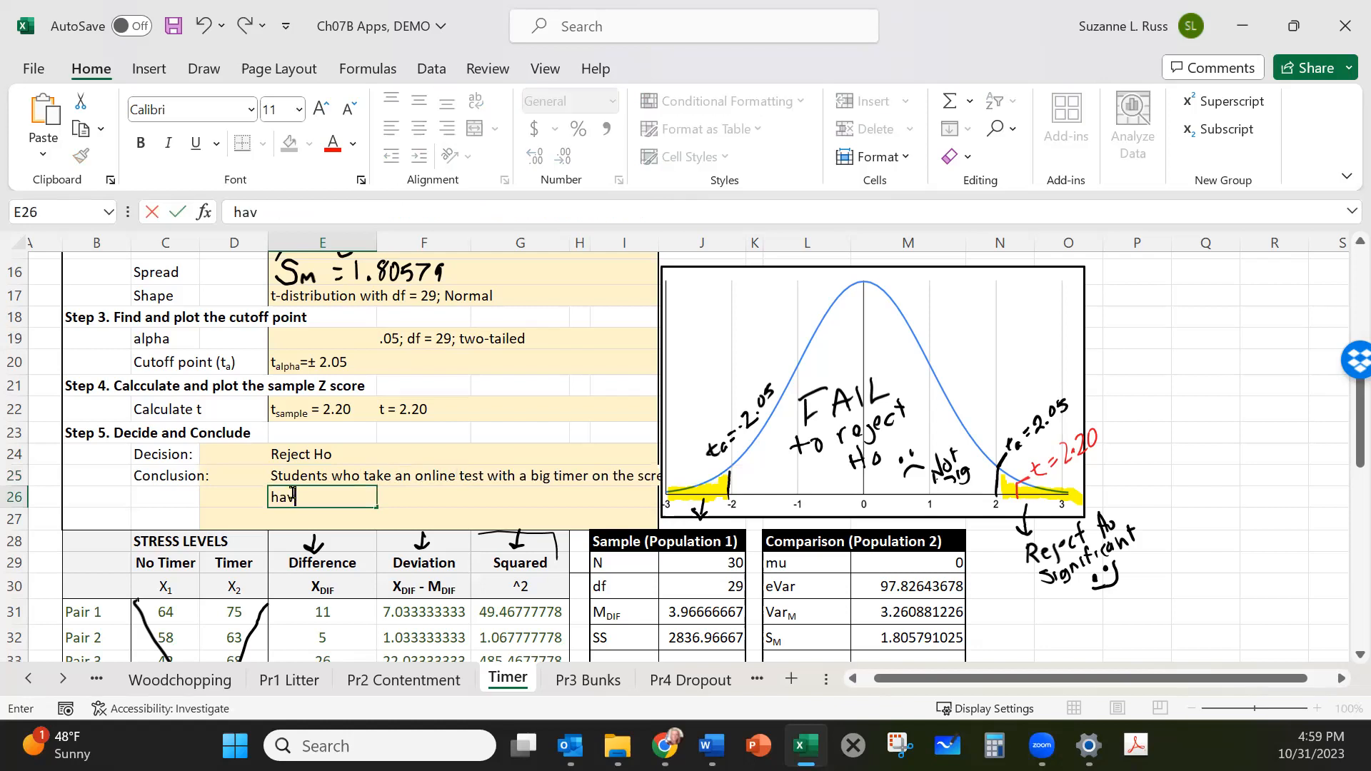
pyautogui.write('e significantl')
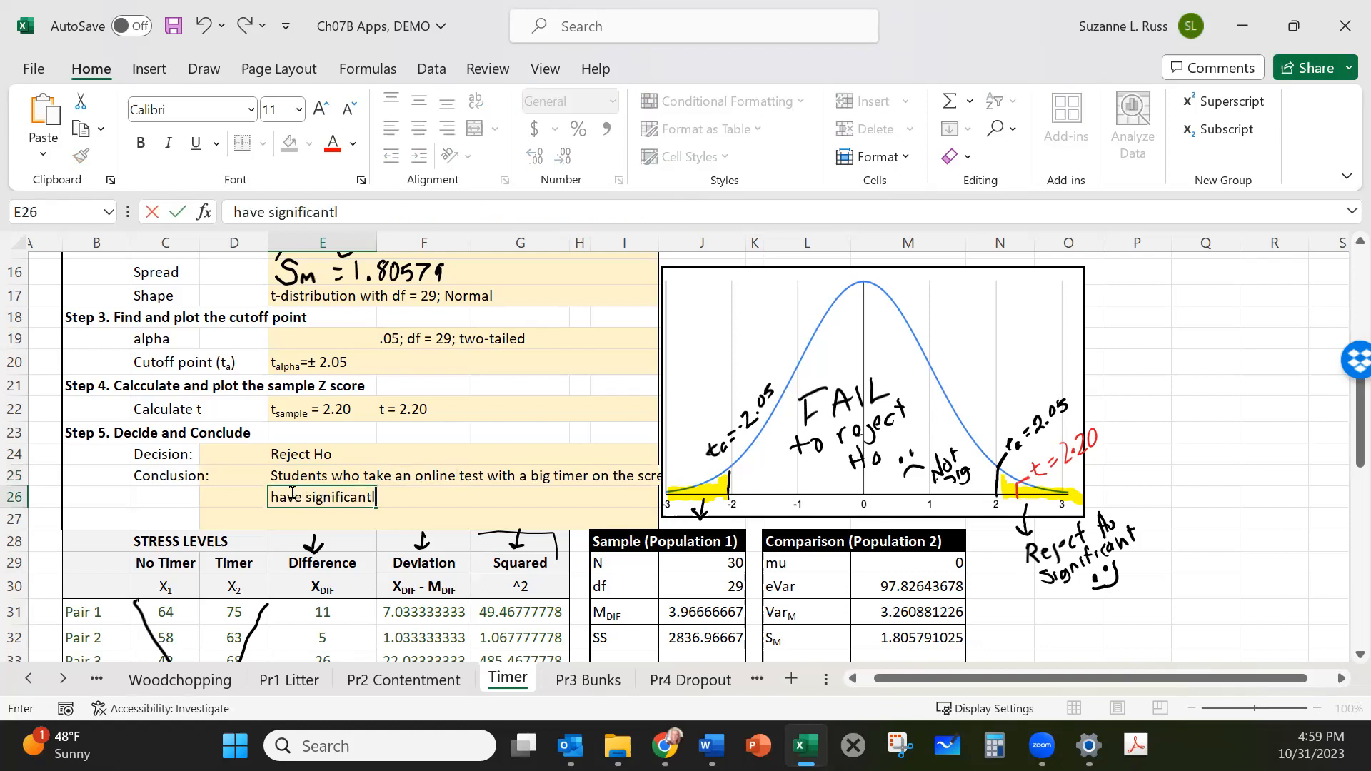
pyautogui.write('y different s')
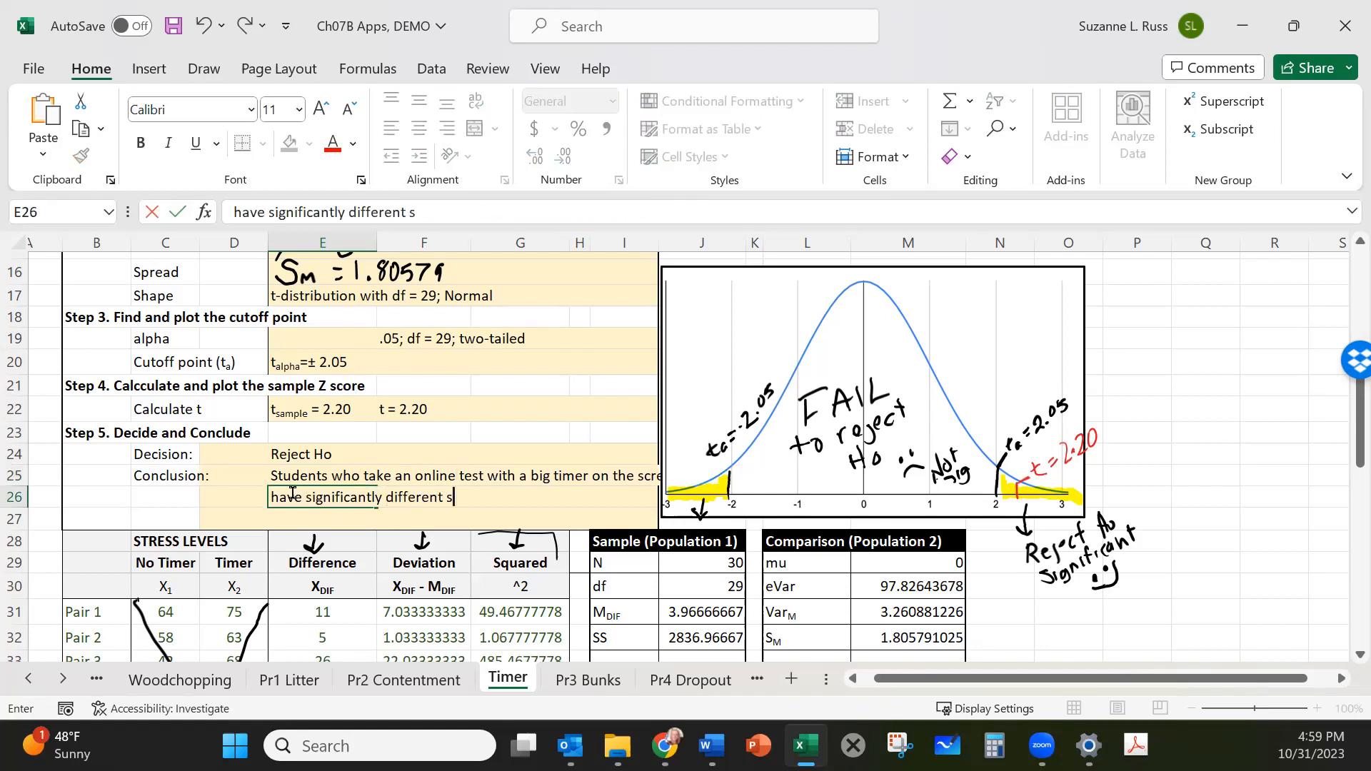
pyautogui.write('tress levels than ')
pyautogui.write('studen')
pyautogui.press('BackSpace')
pyautogui.press('BackSpace')
pyautogui.press('BackSpace')
pyautogui.press('BackSpace')
pyautogui.press('BackSpace')
pyautogui.press('BackSpace')
pyautogui.write('th')
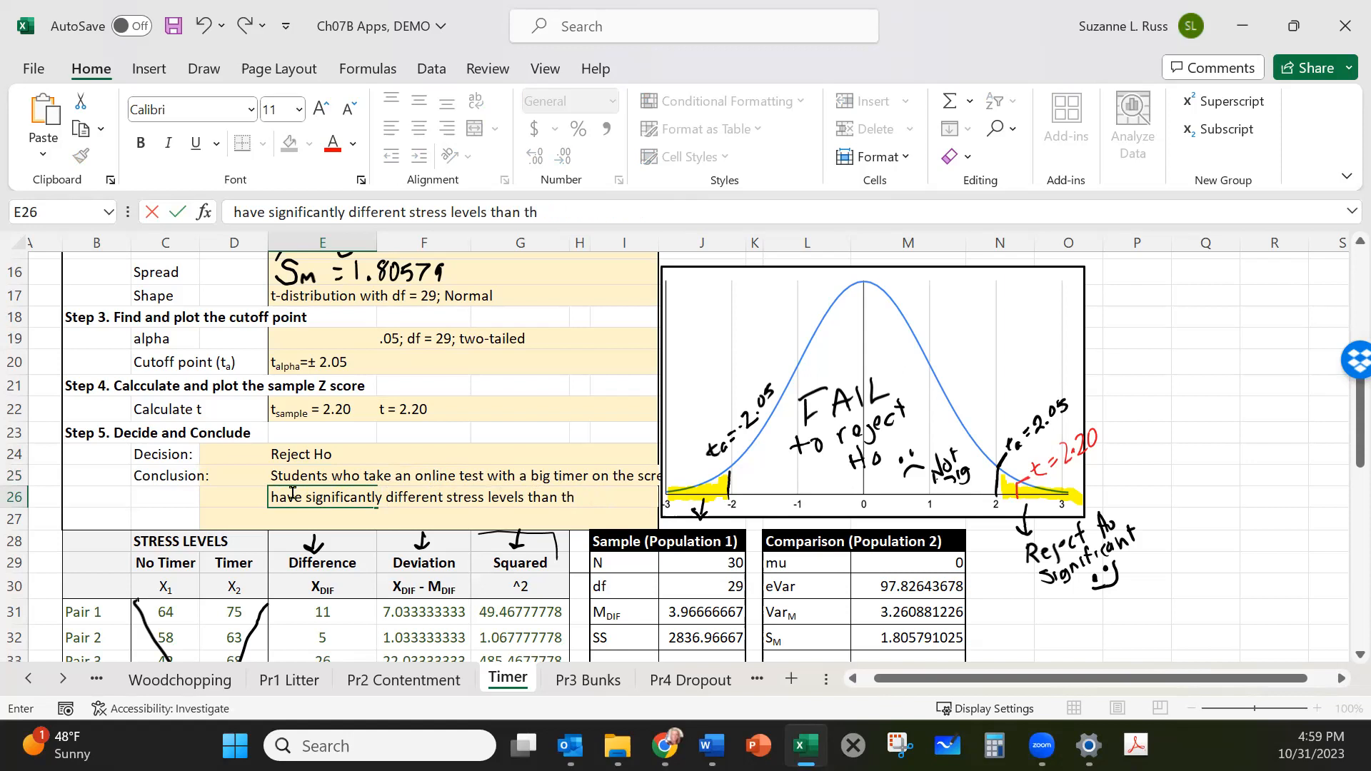
pyautogui.write('ey have')
pyautogui.moveTo(626, 497); pyautogui.dragTo(593, 498)
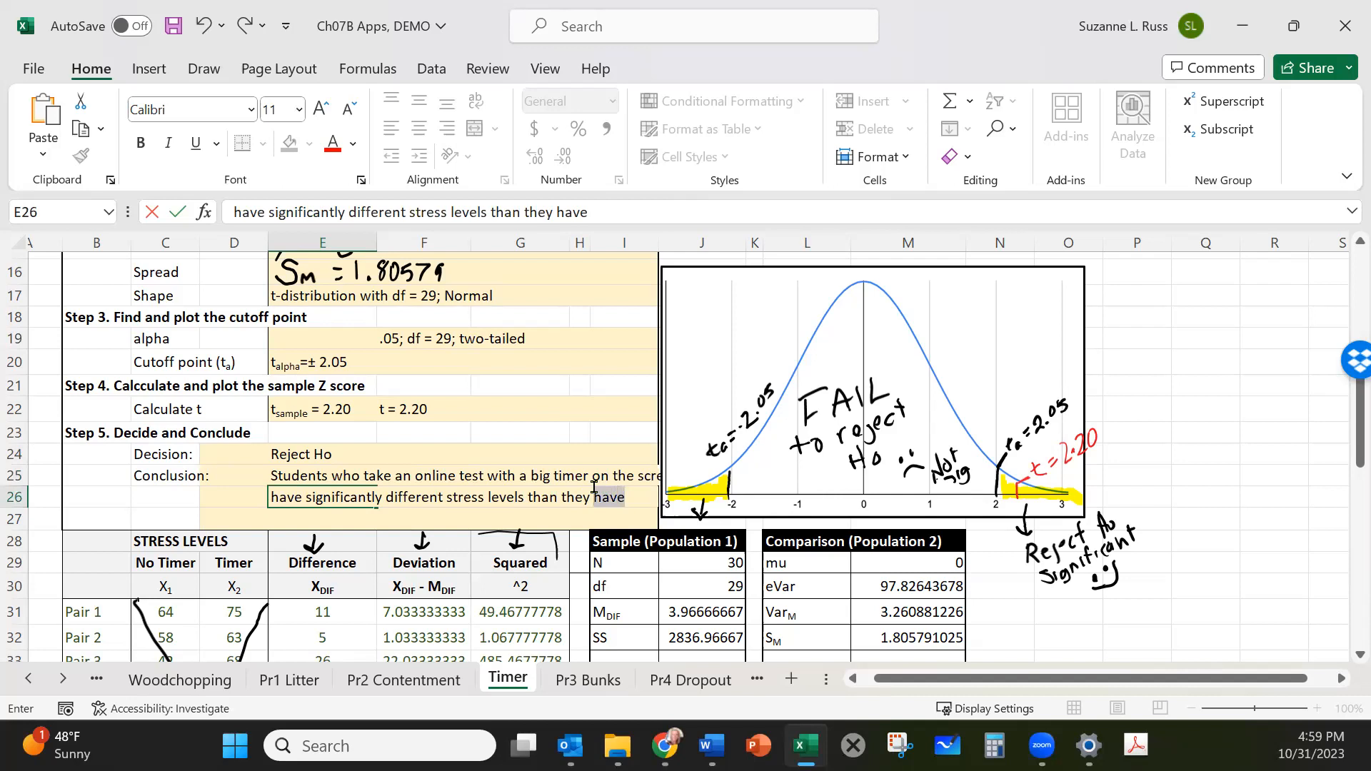
pyautogui.write('experience')
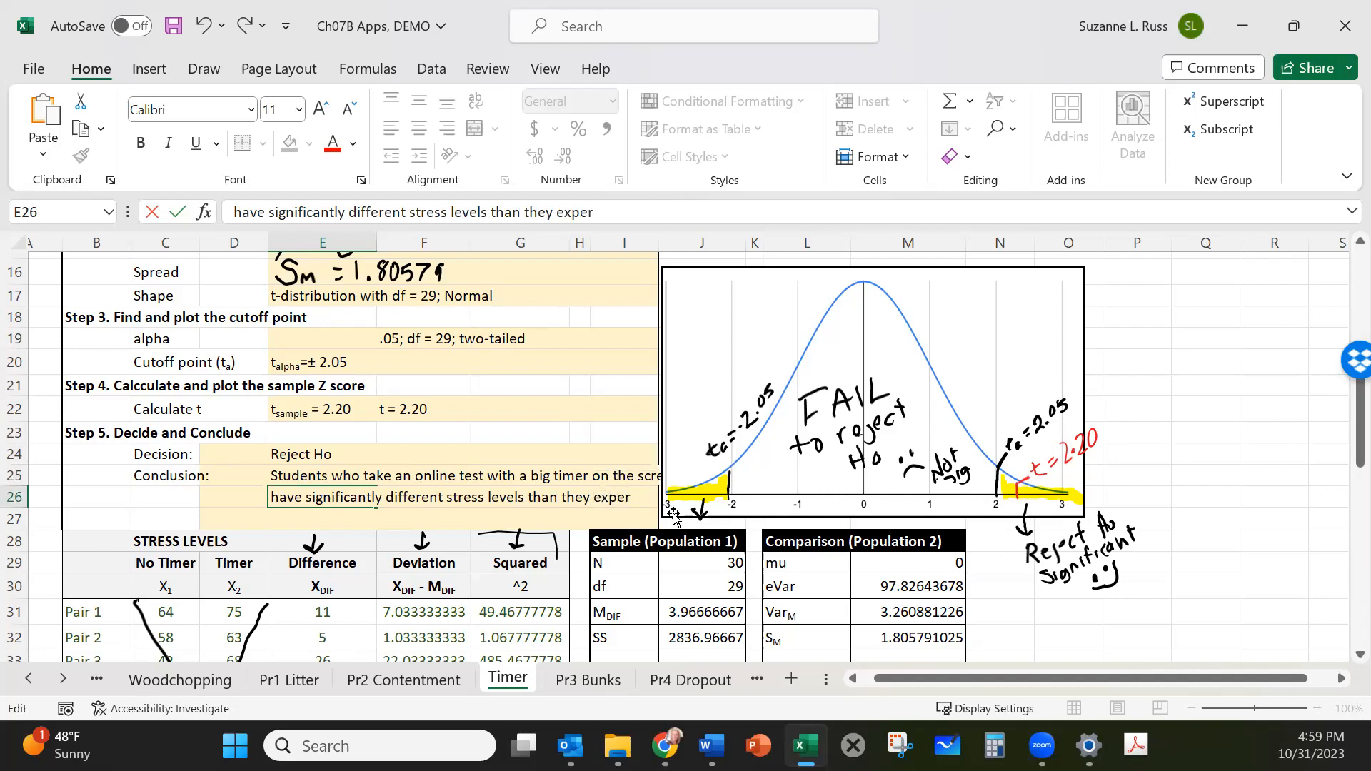
# Write "during an online test with no timer" as the conclusion's third line in E27.
pyautogui.click(319, 518)
pyautogui.write('during')
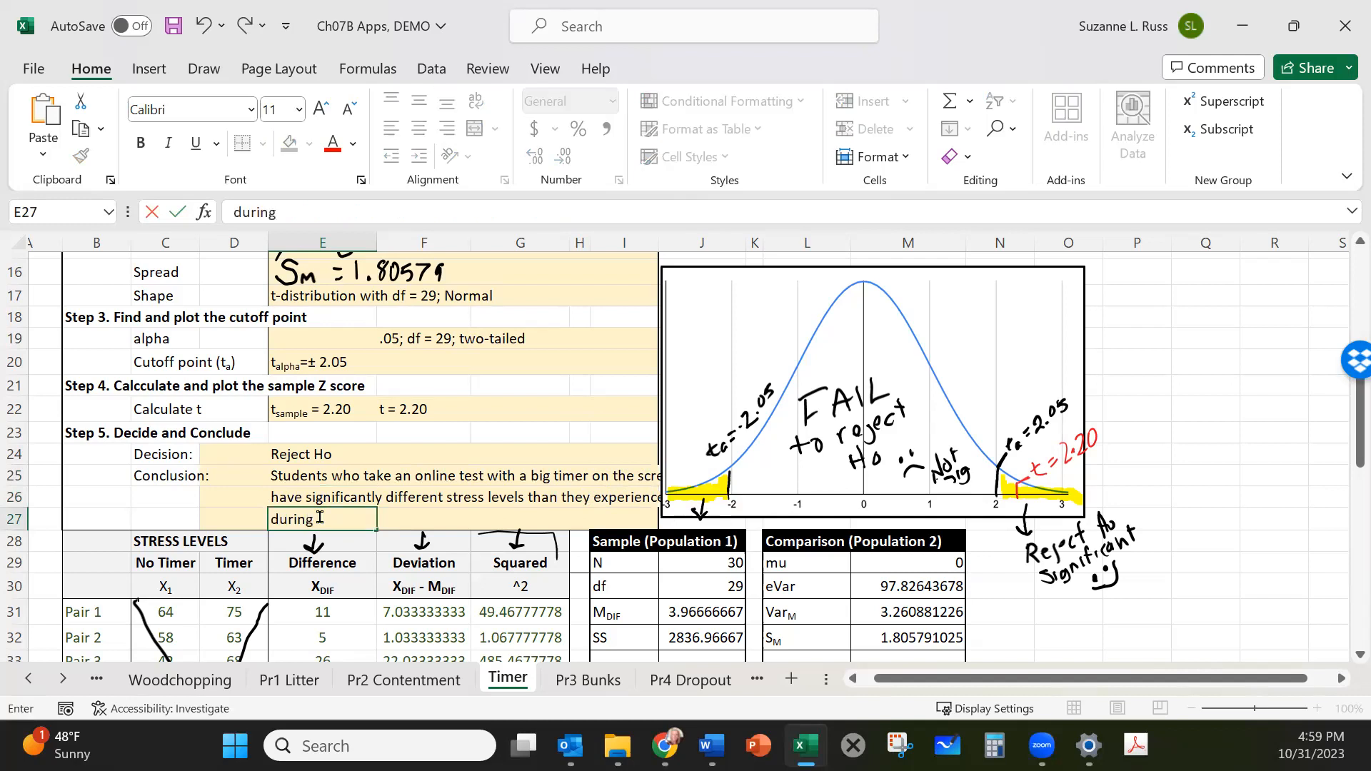
pyautogui.write(' an online test')
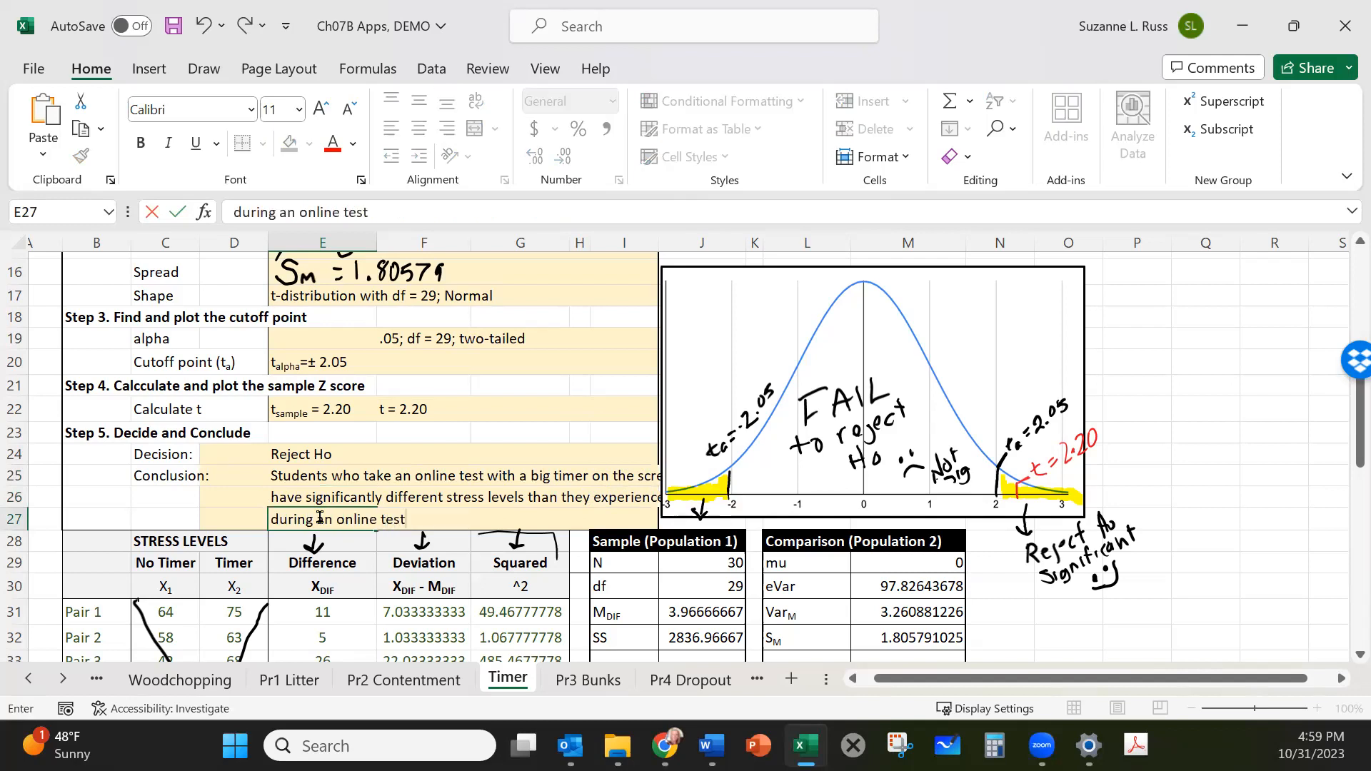
pyautogui.write(' with no timer')
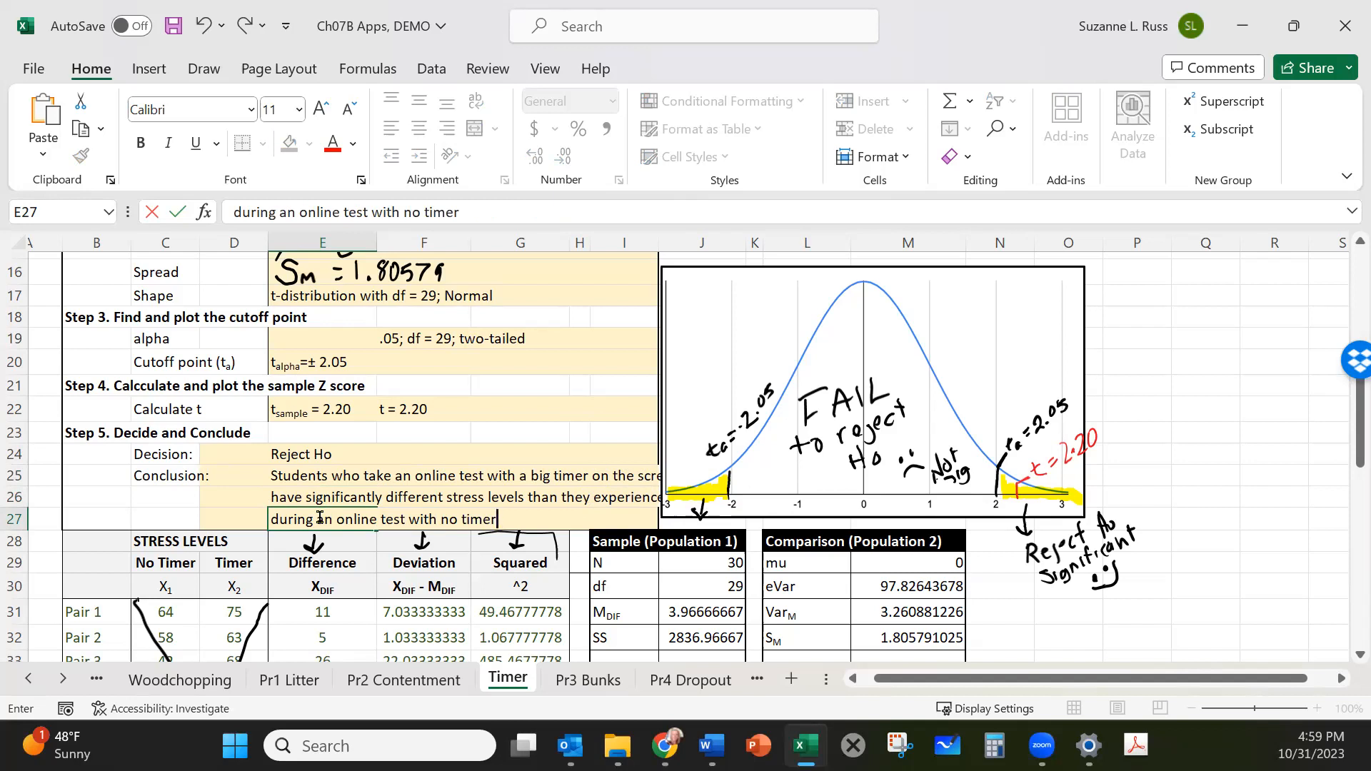
# Append the statistical result "(t(29) = 2.20, p<.05)." to the end of the conclusion in E27.
pyautogui.write('.(t(')
pyautogui.write('29) = 2.20')
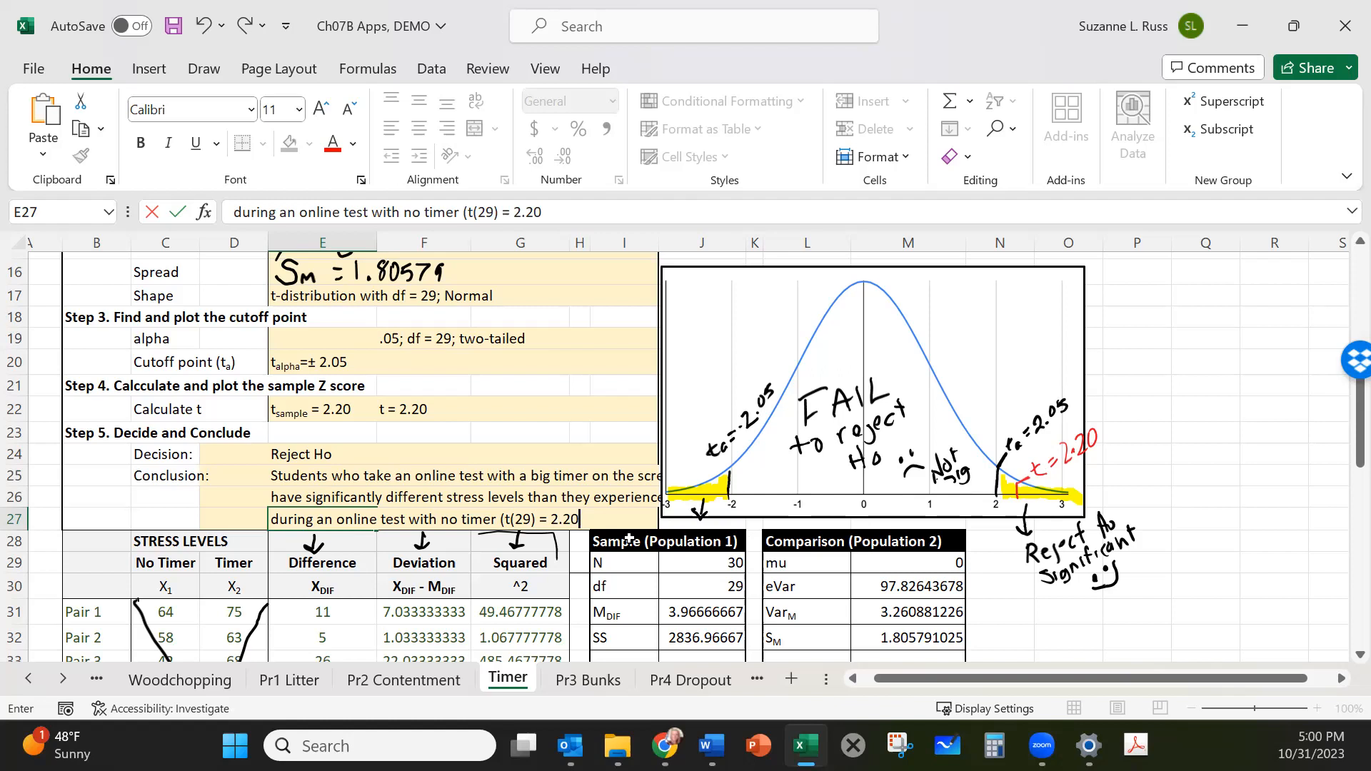
pyautogui.click(579, 519)
pyautogui.write(',')
pyautogui.write(' p')
pyautogui.write('05)')
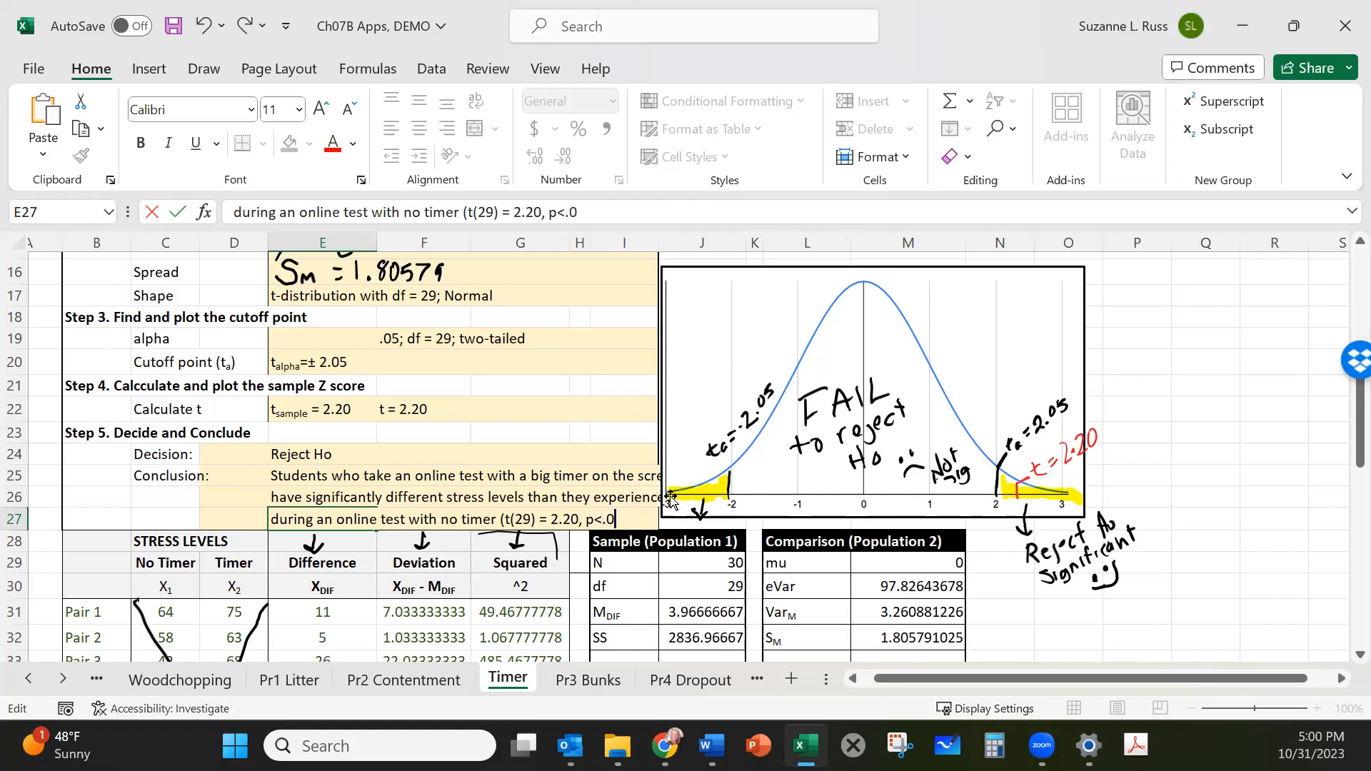
pyautogui.write('.')
pyautogui.scroll(3, 838, 491)
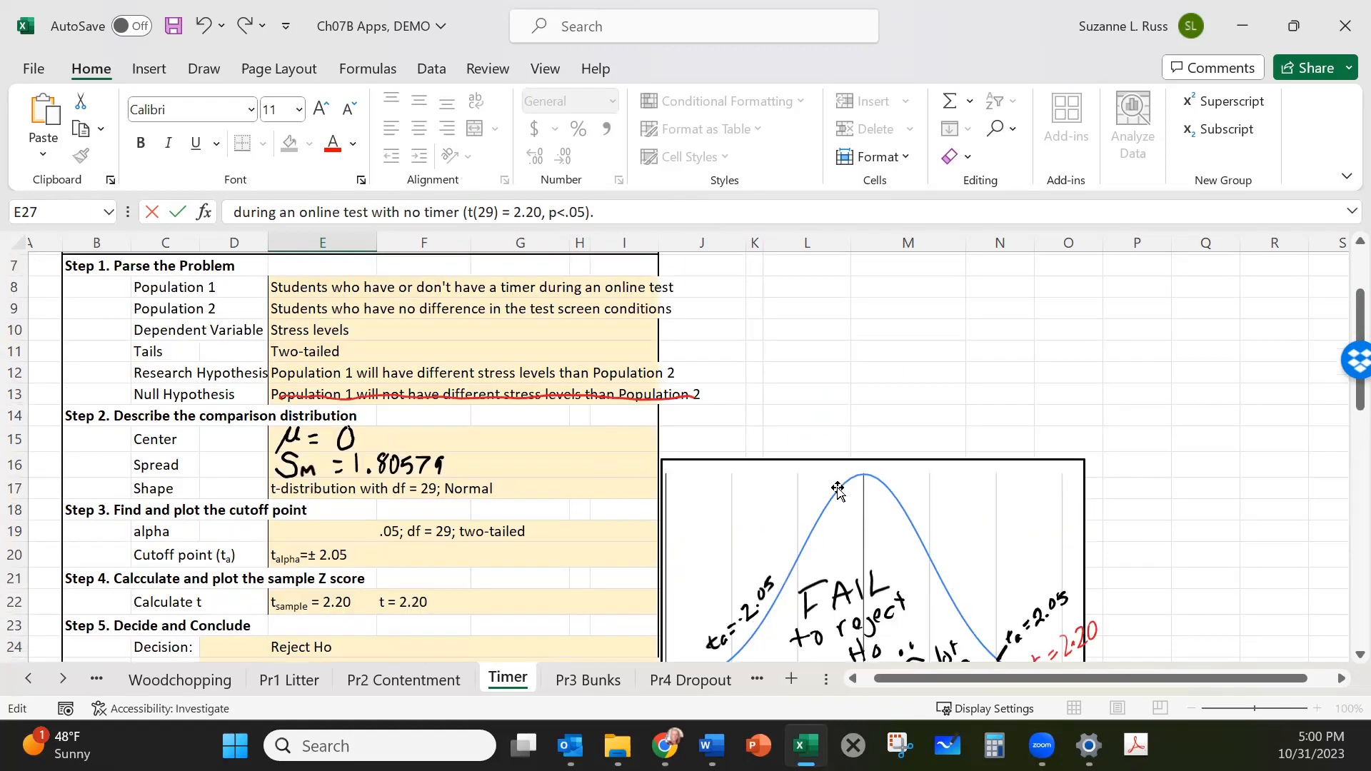
pyautogui.scroll(2, 838, 491)
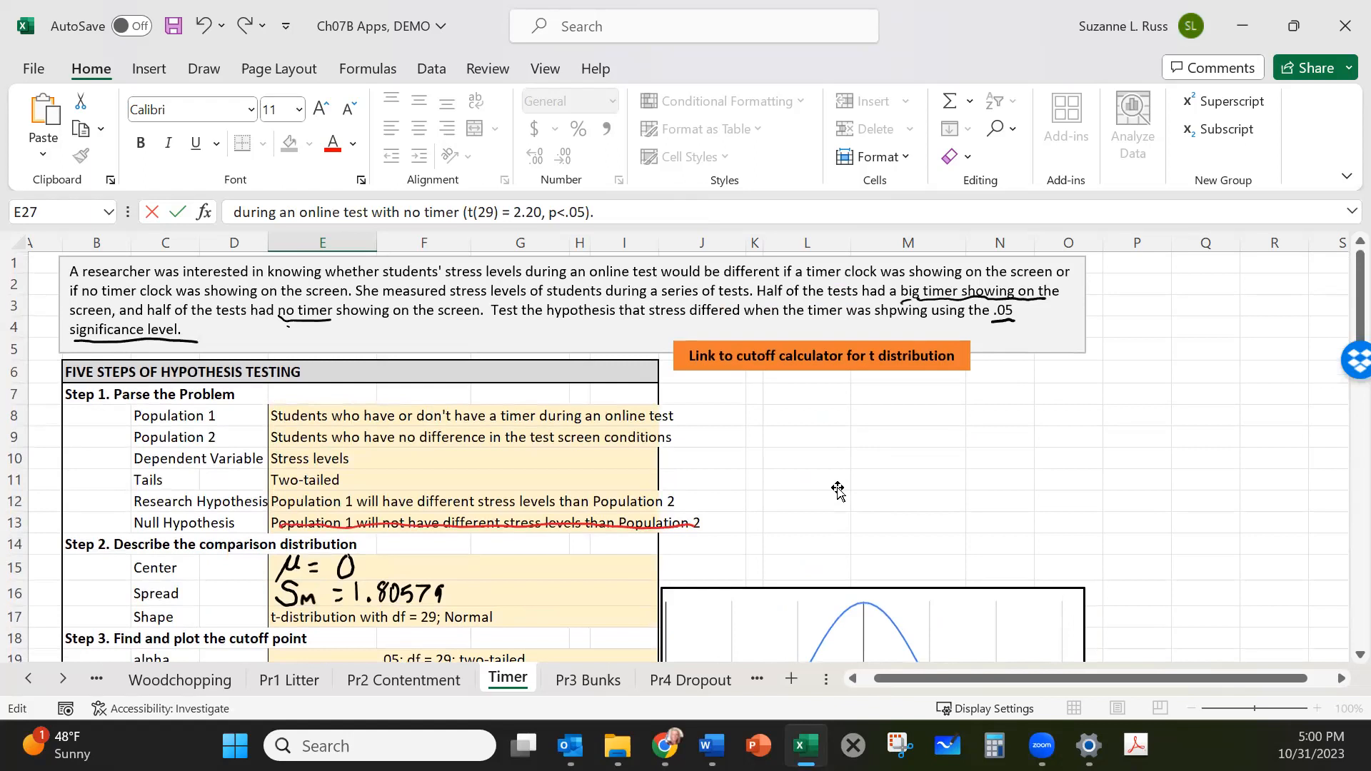